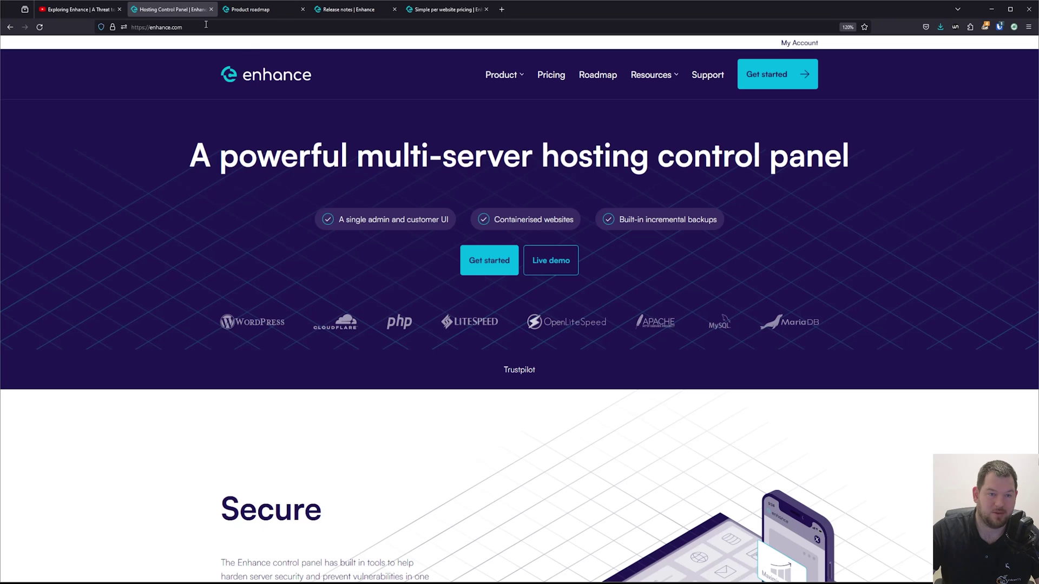
Step: Show the enhance.com homepage's Secure section, listing containerisation, ModSecurity and Let's Encrypt SSL
left_click(172, 9)
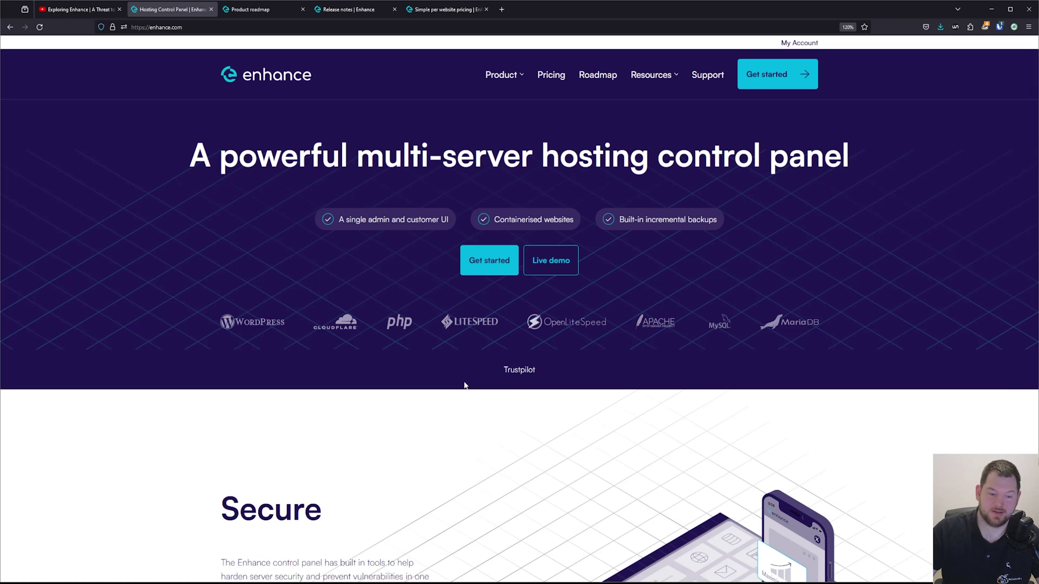
scroll(464, 386, "down", 4)
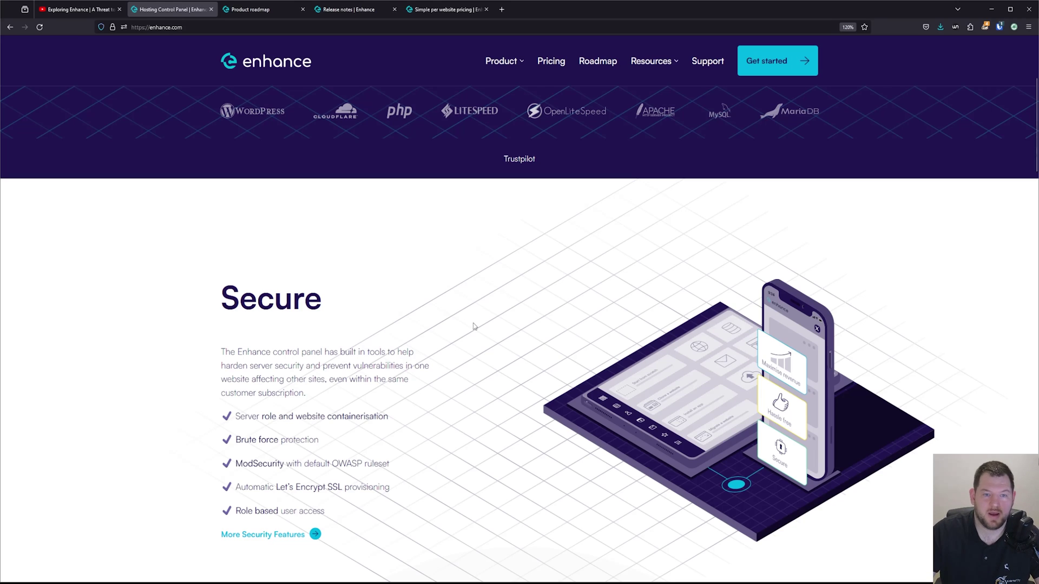
scroll(514, 308, "down", 1)
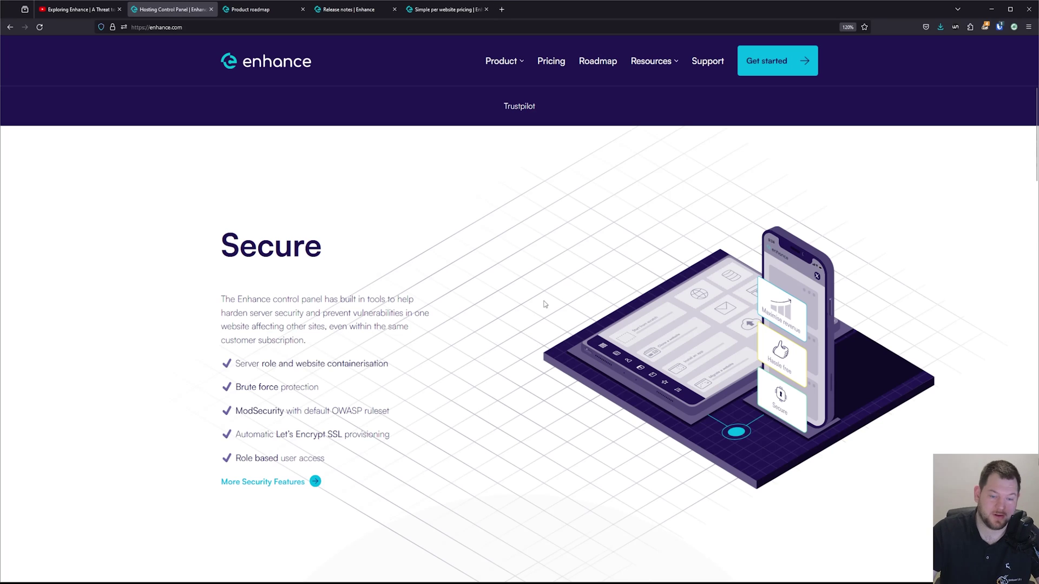
scroll(500, 297, "down", 10)
scroll(601, 195, "up", 1)
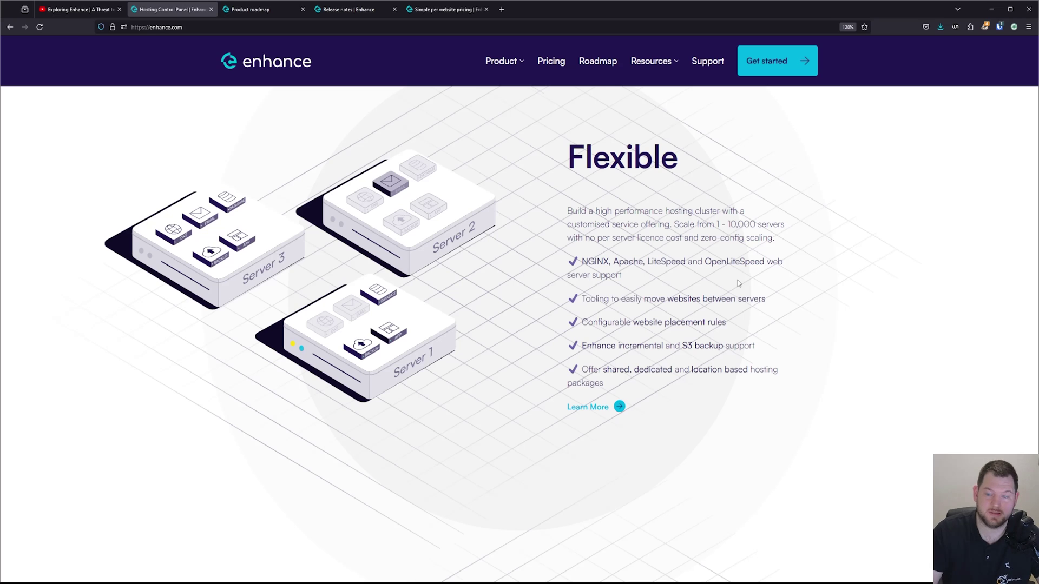
scroll(739, 284, "down", 8)
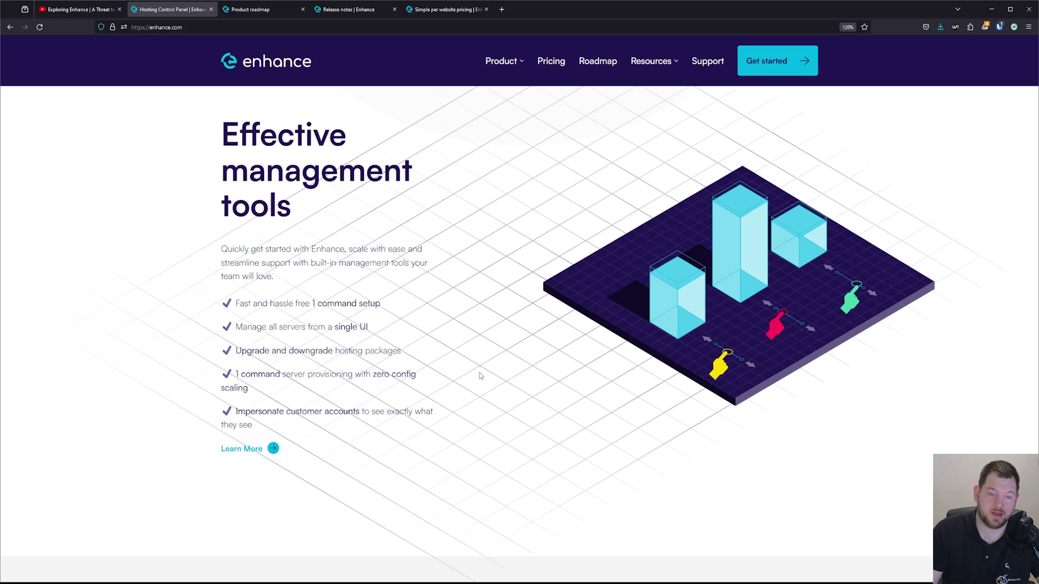
scroll(480, 376, "down", 5)
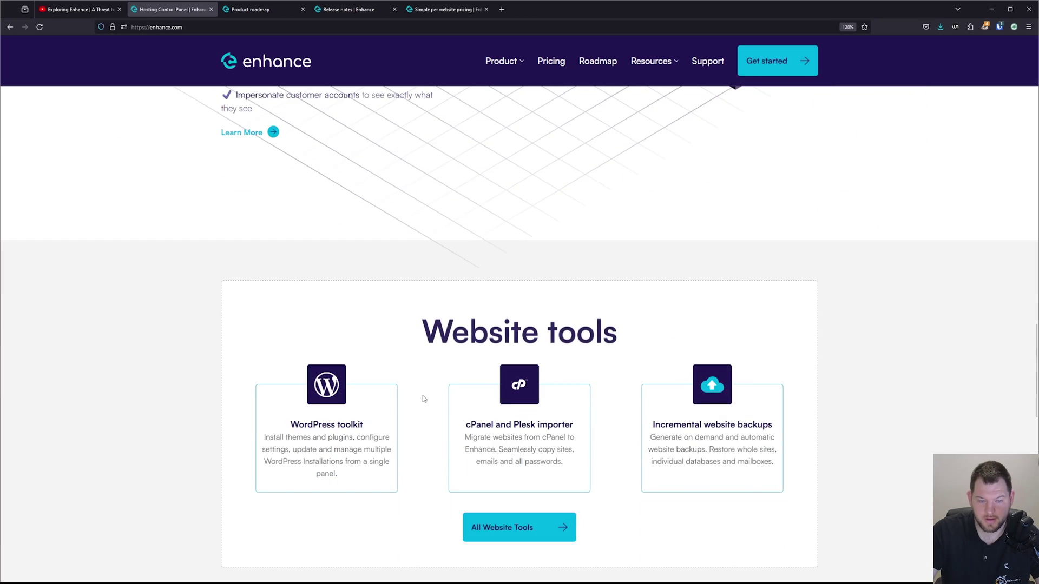
scroll(423, 395, "up", 12)
scroll(421, 453, "up", 10)
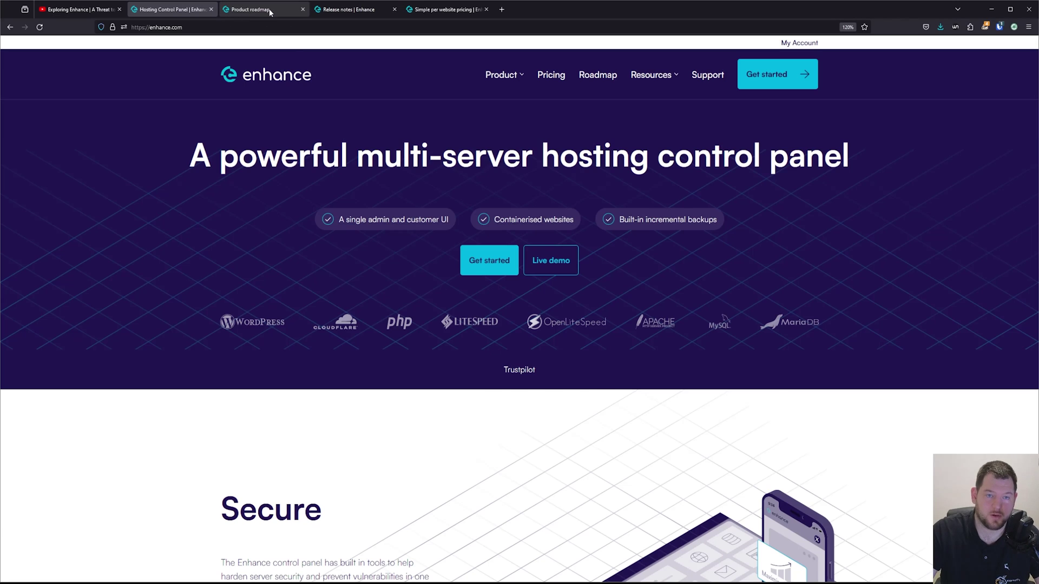
Step: Switch to the Product roadmap tab and scroll through the features scheduled for February and March 2024
left_click(249, 13)
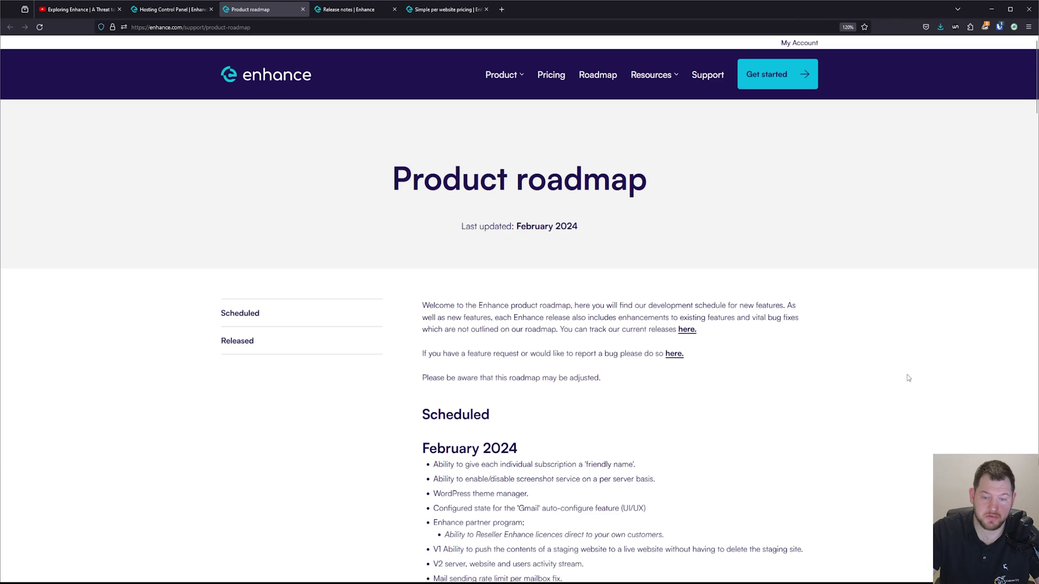
scroll(909, 283, "down", 2)
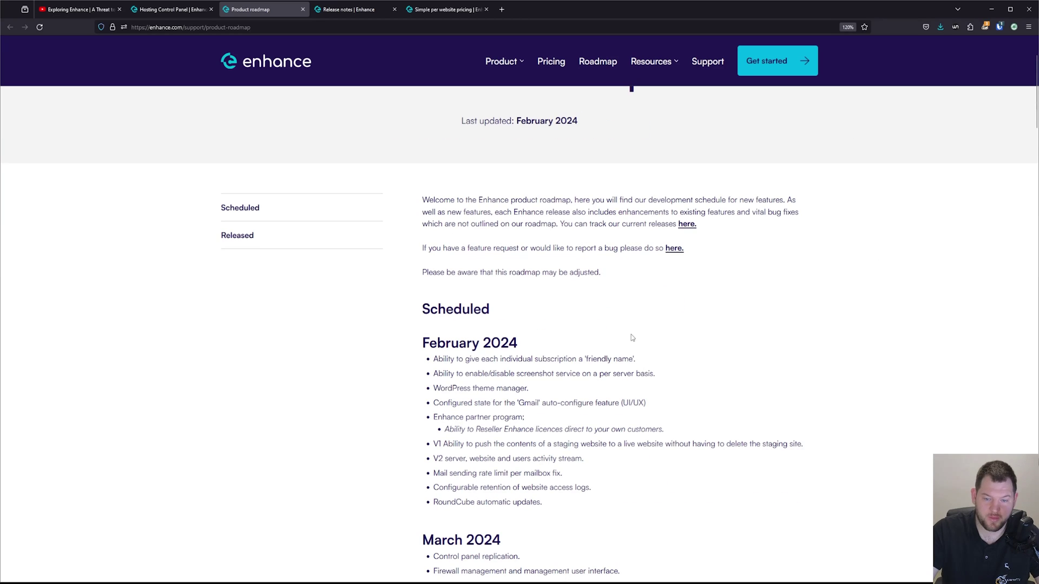
scroll(762, 346, "down", 2)
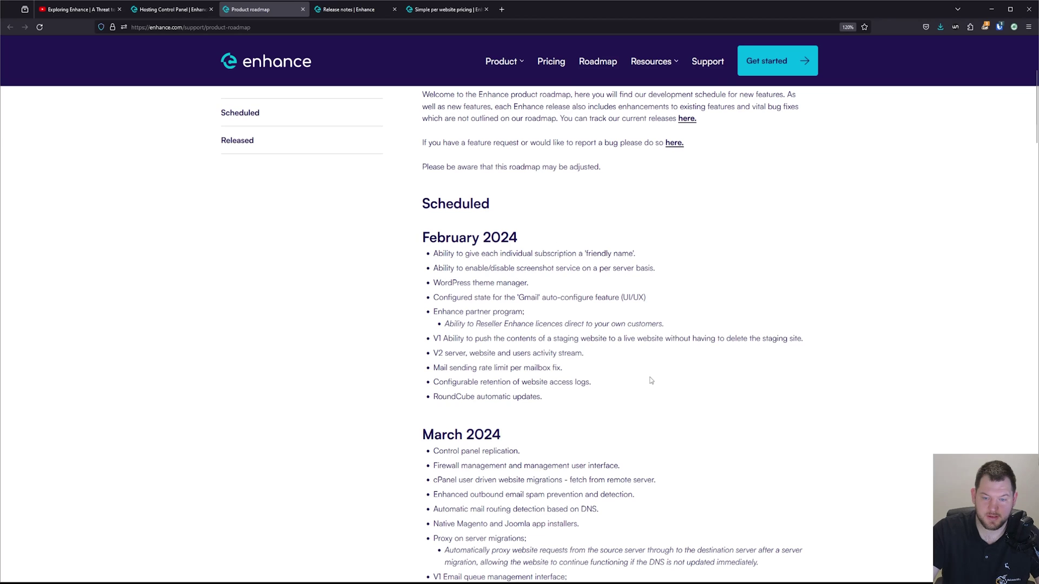
scroll(563, 352, "down", 2)
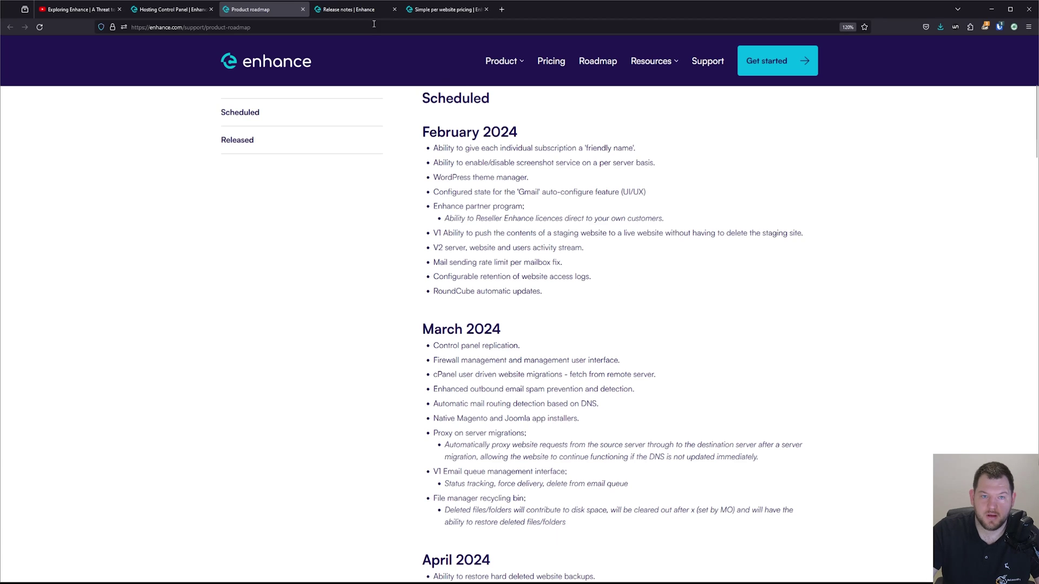
Step: Switch to the release notes and view the 10.3 Core changes from 2nd February 2024
left_click(349, 9)
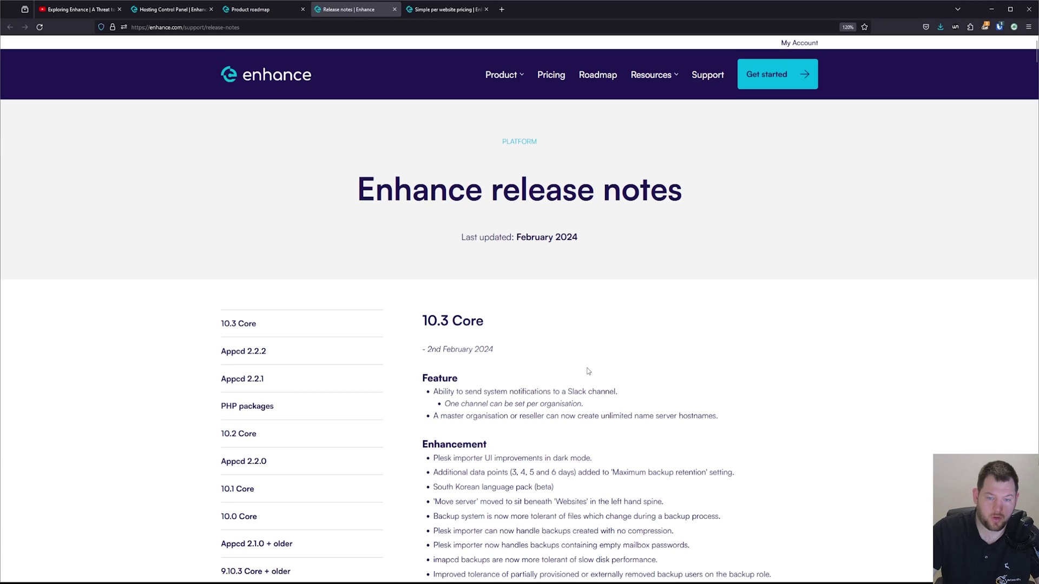
scroll(643, 316, "down", 2)
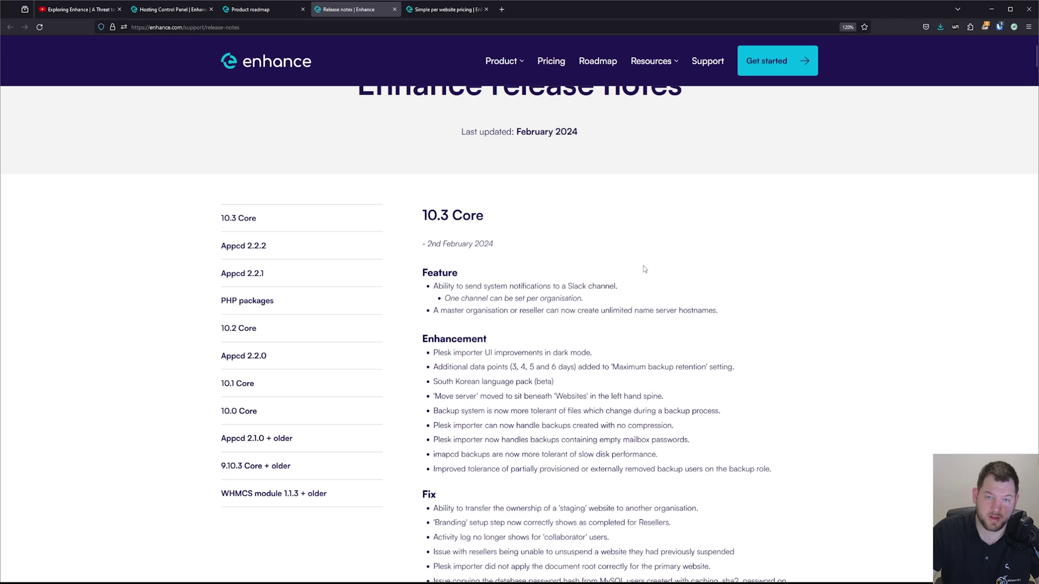
Step: Show the pricing page's $0.15, $0.10 and $0.075 per-website tiers and its cost calculator
left_click(453, 10)
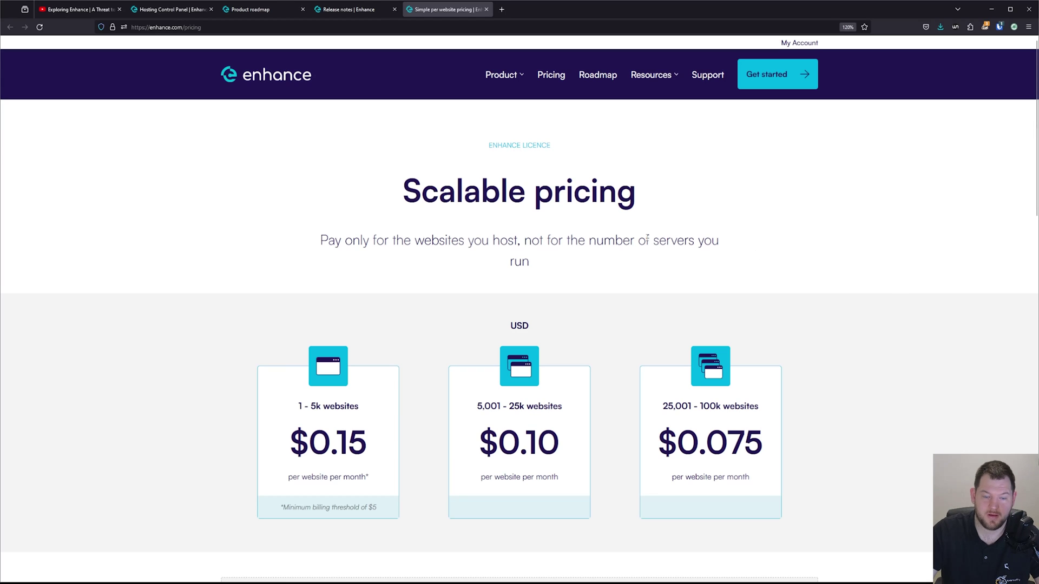
scroll(507, 169, "down", 1)
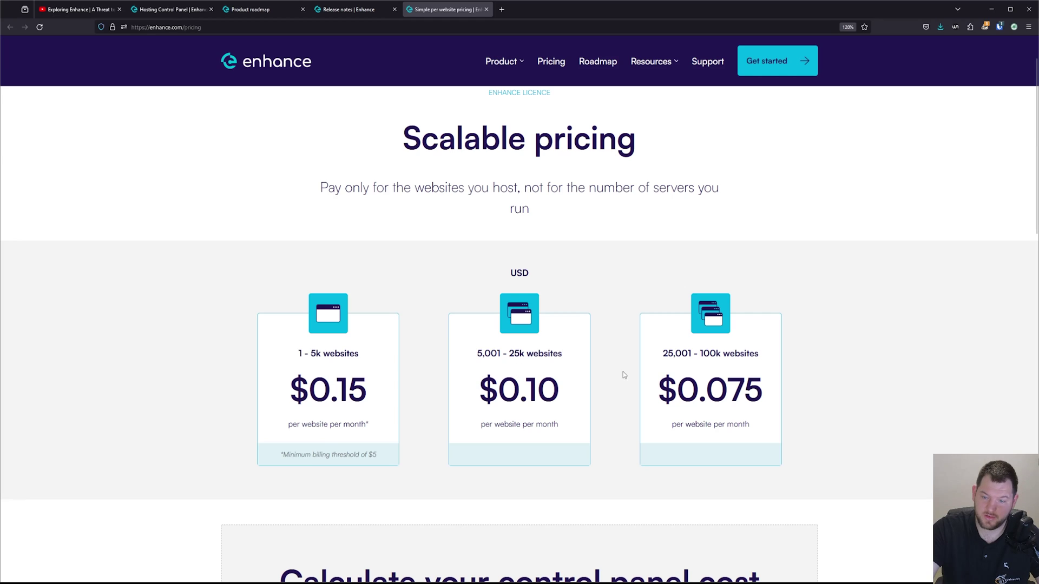
scroll(594, 240, "down", 6)
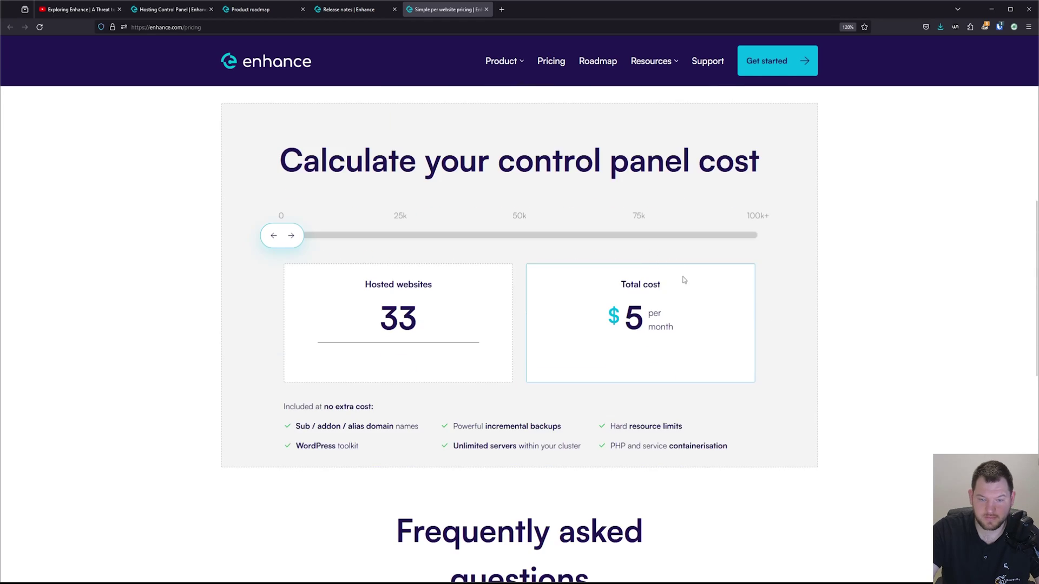
Step: Try several hosted-website counts in the calculator, then enter 33 to see the $5 monthly cost
left_click(301, 242)
left_click_drag(301, 241, 274, 230)
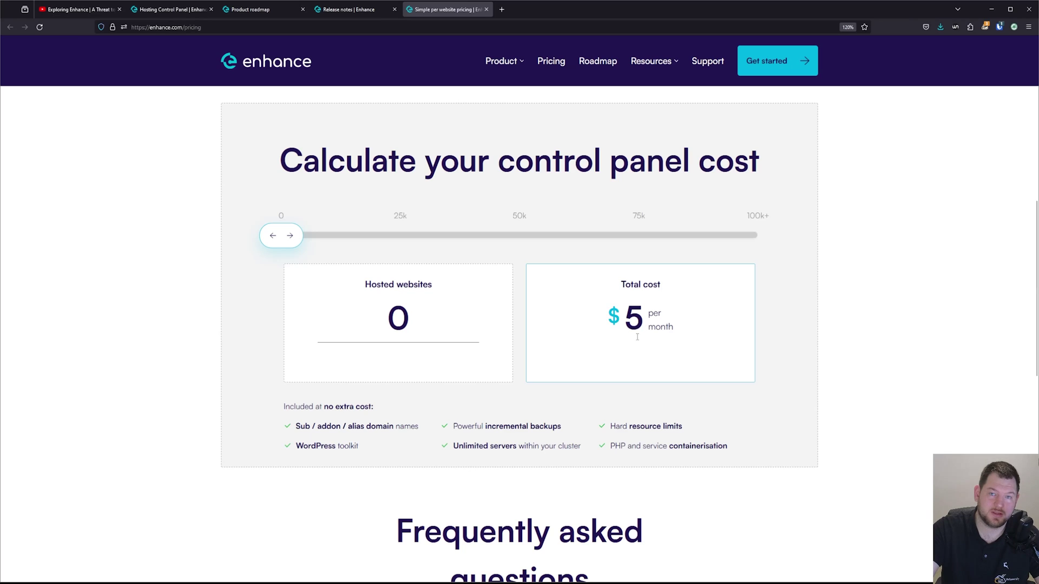
mouse_move(285, 235)
left_mouse_down()
mouse_move(303, 235)
mouse_move(292, 236)
left_mouse_up()
left_click_drag(381, 320, 445, 320)
key("ctrl+a")
type("33")
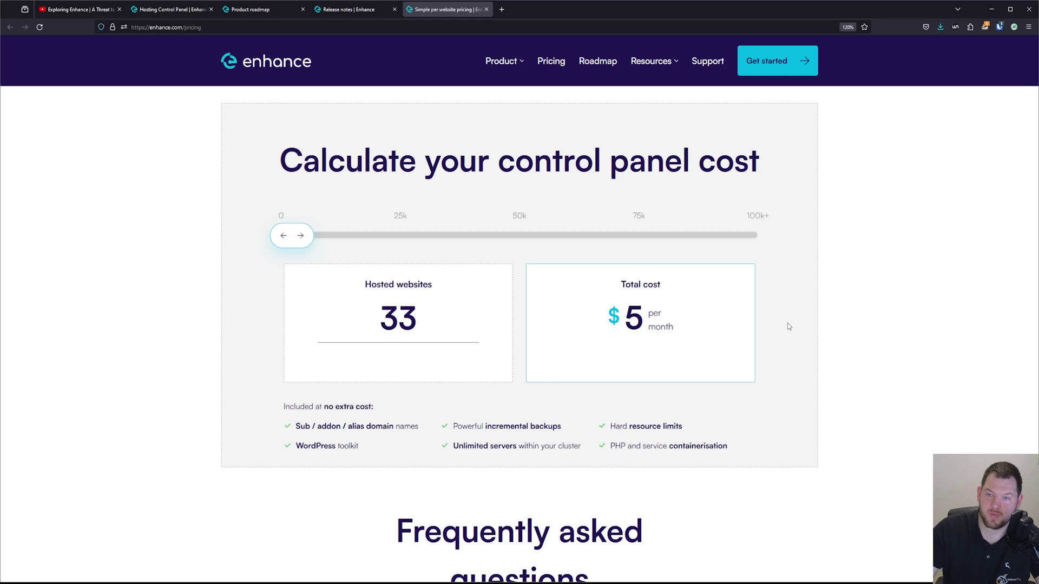
Step: Open Community from the Resources menu and browse latest discussions such as Docker 25.0.0
mouse_move(670, 63)
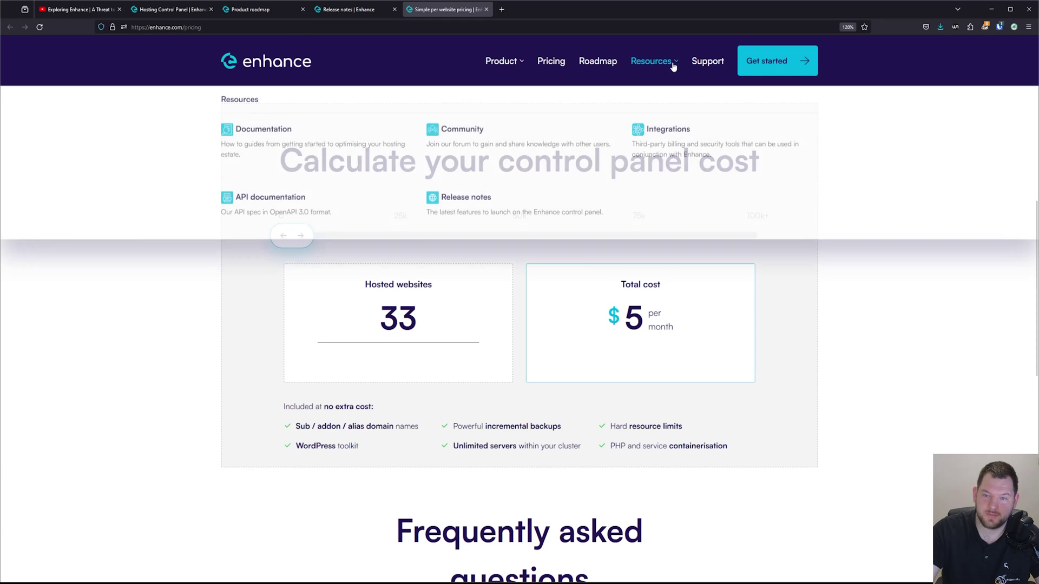
left_click(470, 138)
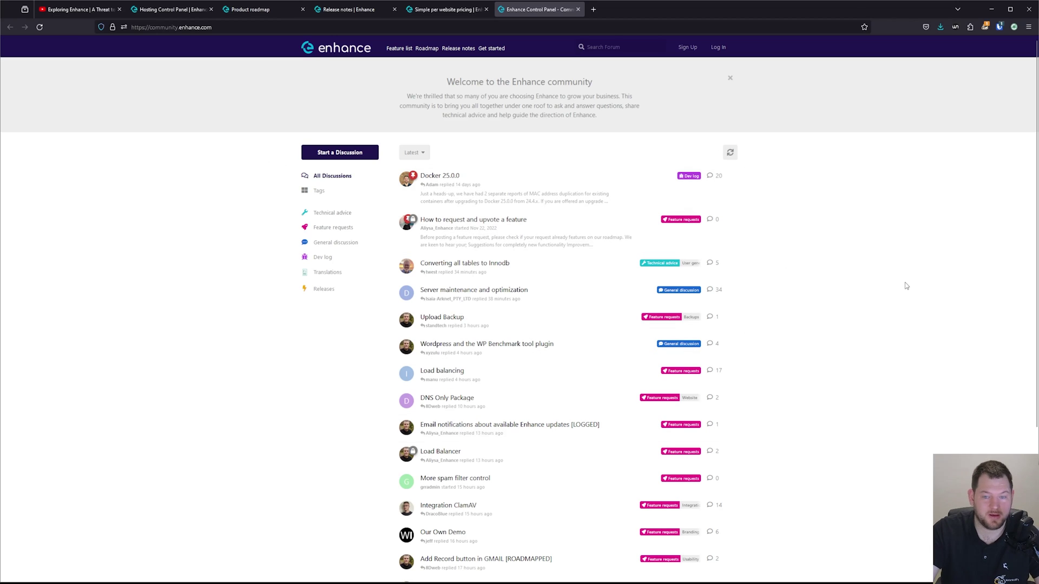
scroll(801, 316, "down", 2)
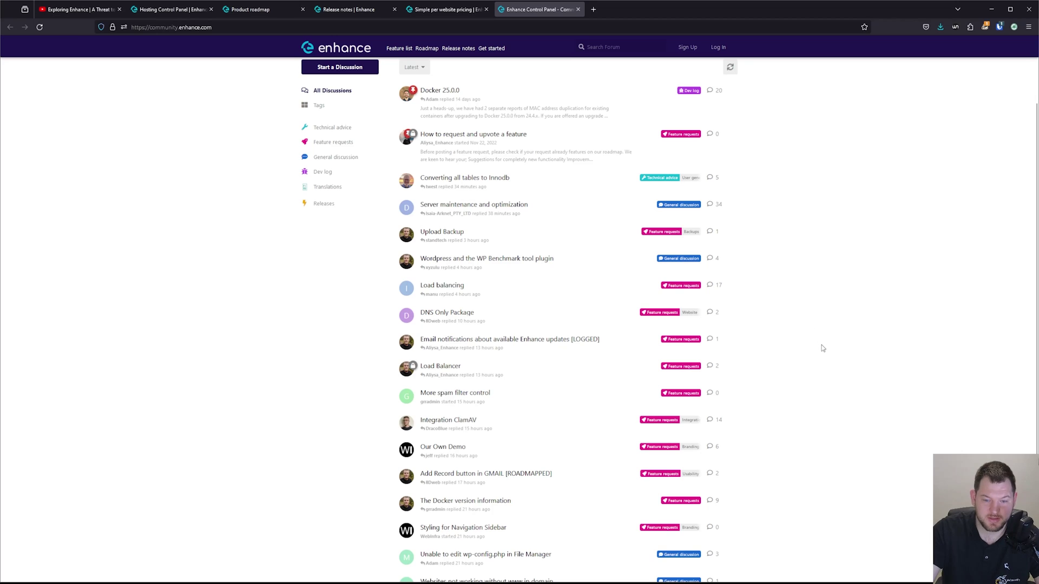
scroll(822, 357, "up", 2)
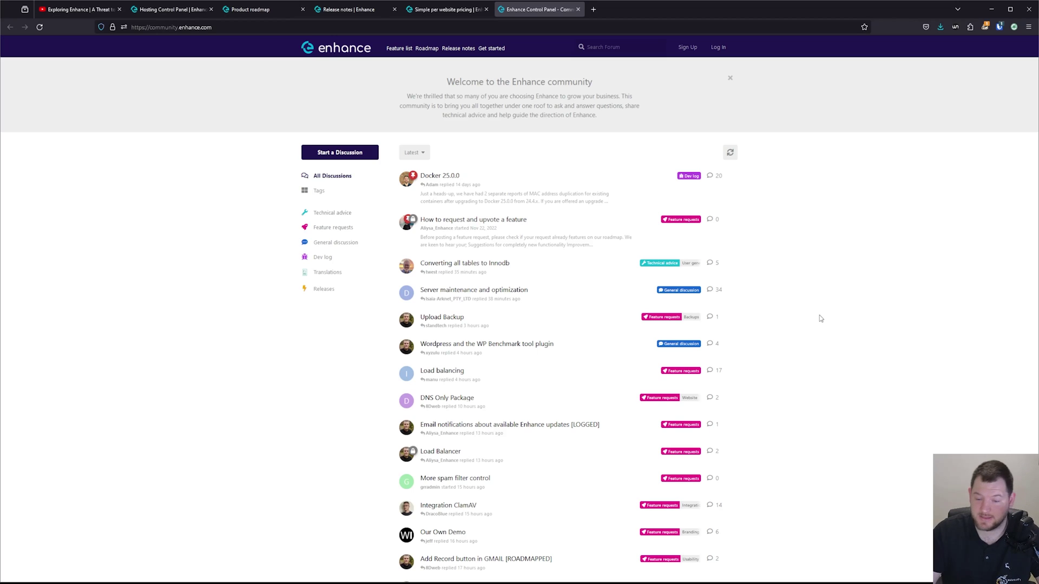
Step: Switch back to the Hosting Control Panel | Enhance tab with Ctrl+2
key("ctrl+2")
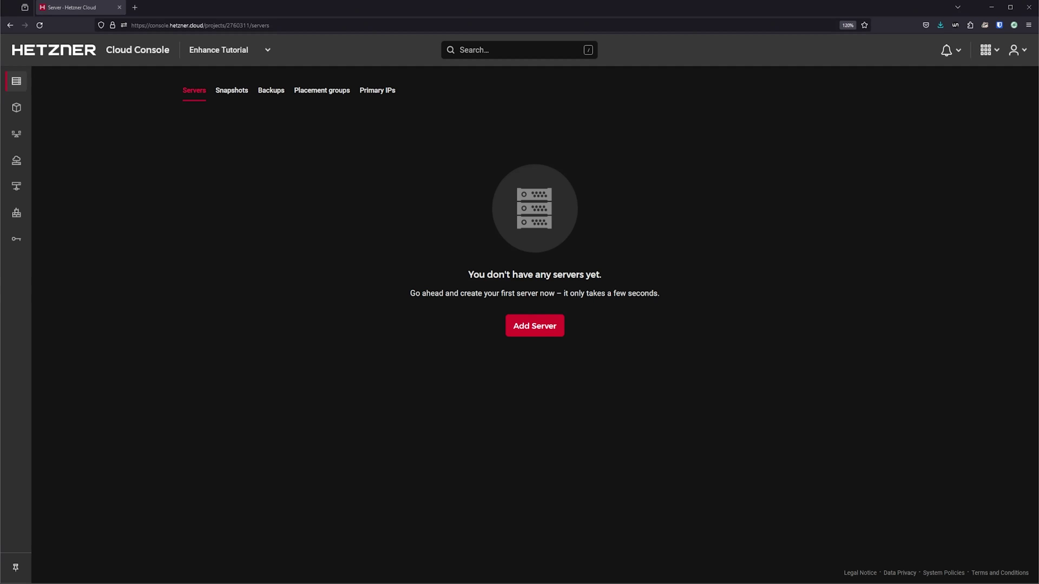
Step: Create a placement group named enhance-tutorial
left_click(337, 92)
left_click(541, 337)
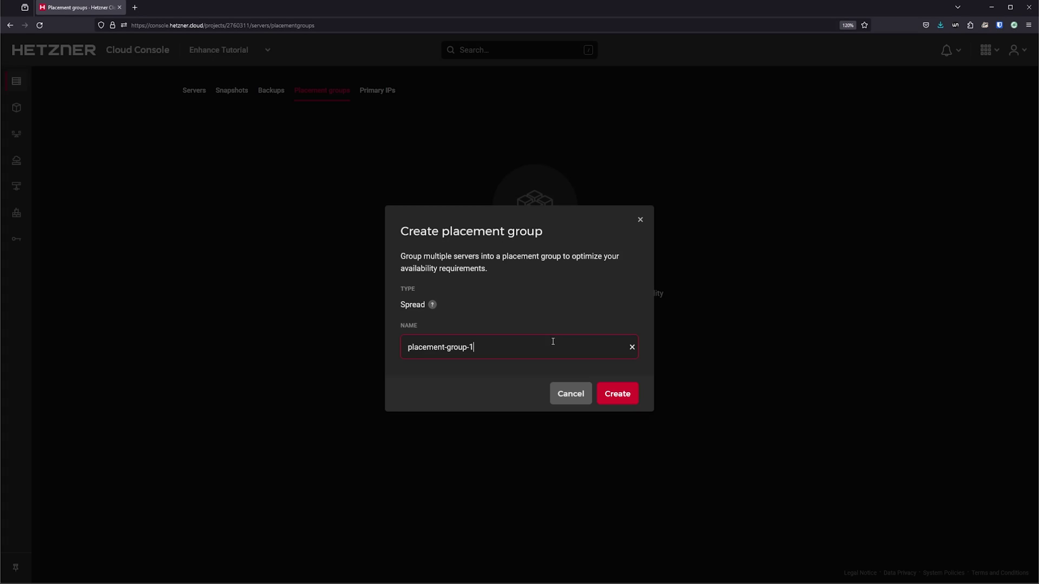
triple_click(478, 346)
type("enhance-tutorial")
left_click(622, 394)
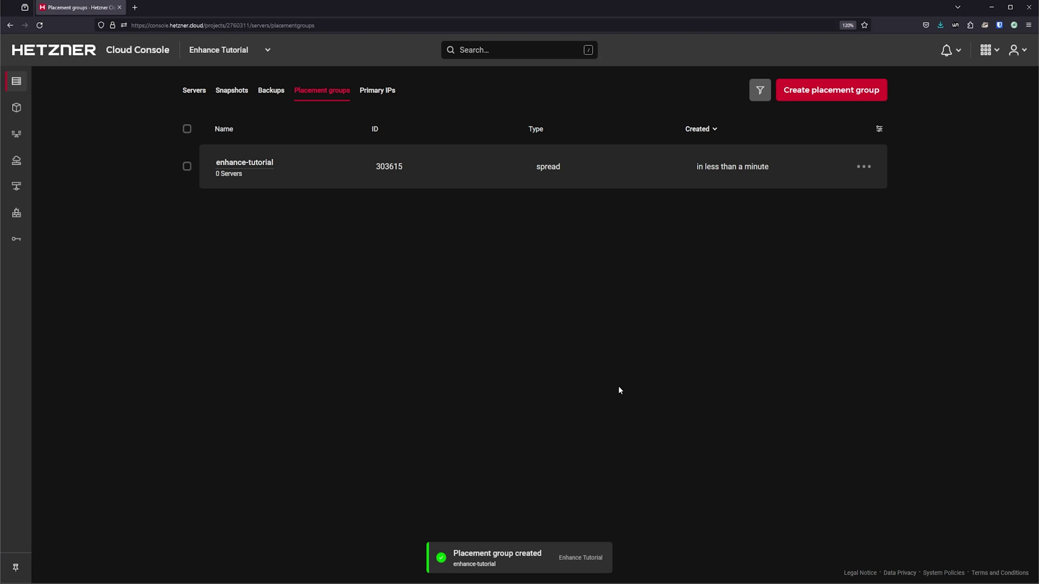
Step: Add the pasted public SSH key as webnestify and make it the default key
left_click(16, 239)
left_click(553, 360)
key("ctrl+v")
left_click(523, 332)
type("webnestify")
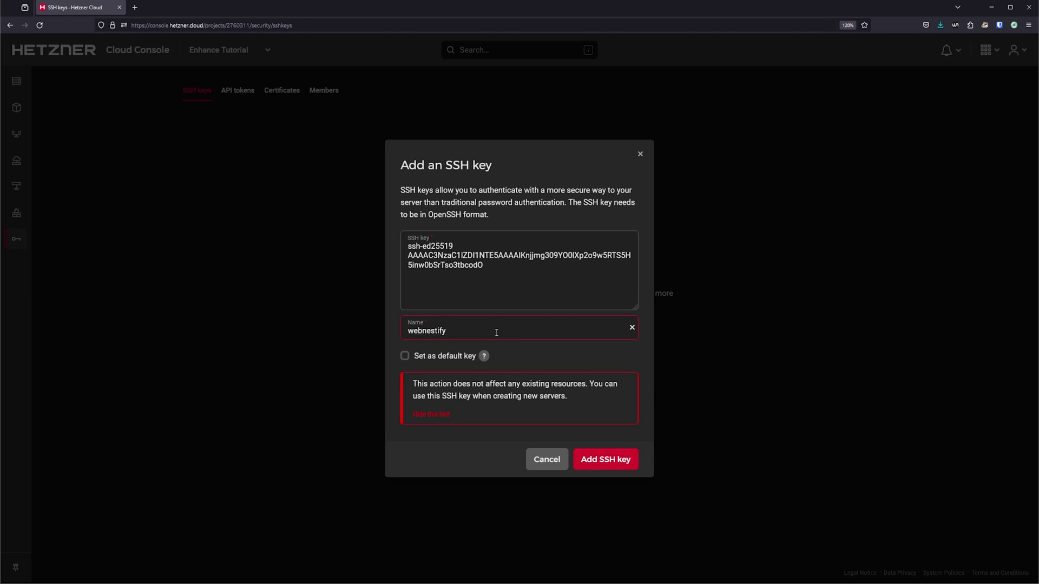
left_click(449, 357)
left_click(600, 458)
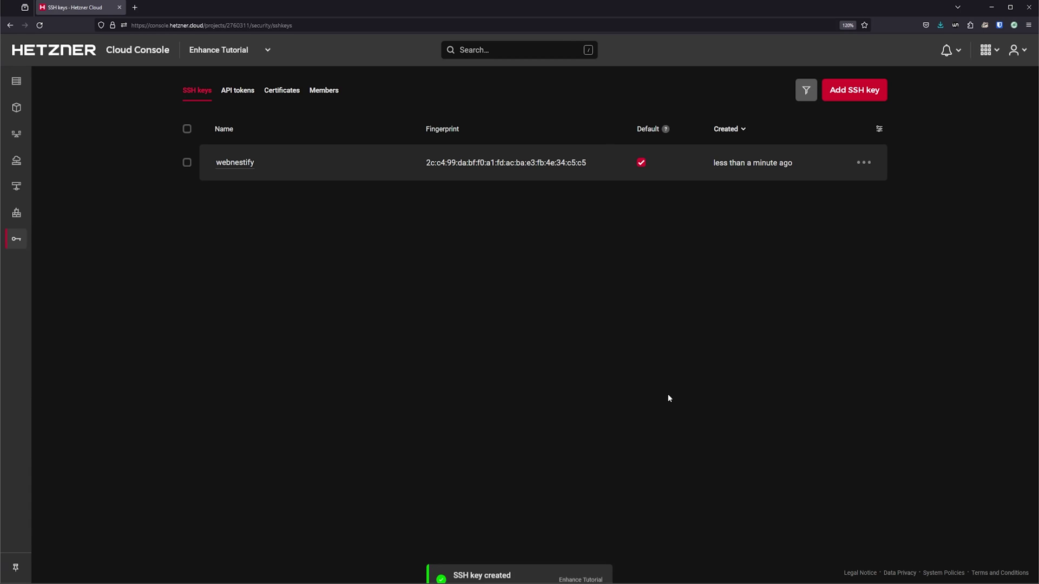
left_click(16, 81)
Step: Start a new server order in Falkenstein on the shared-vCPU CPX21 plan, quantity four
left_click(552, 332)
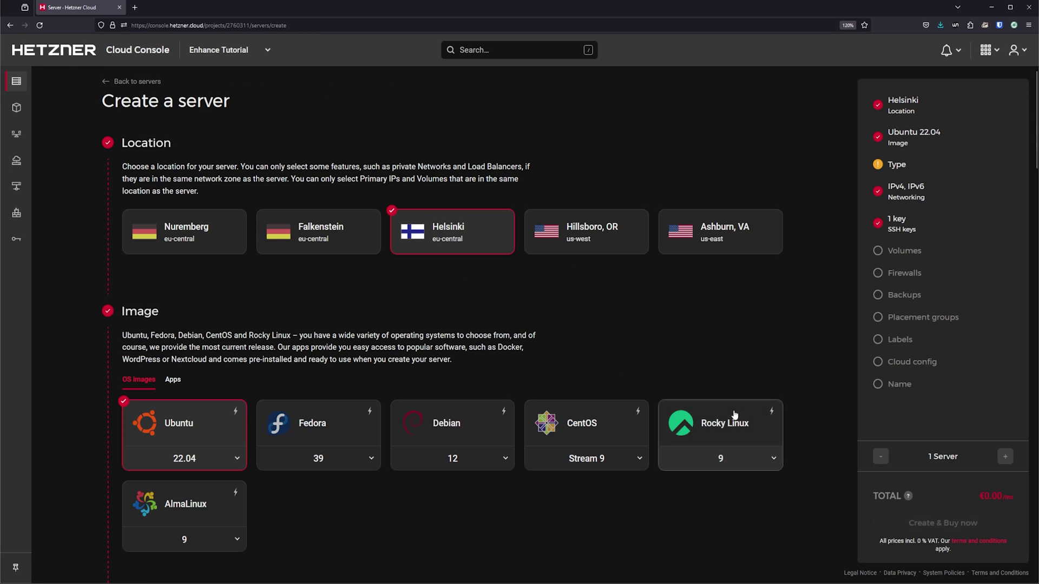
left_click(349, 246)
scroll(331, 372, "down", 5)
left_click(371, 360)
scroll(373, 361, "down", 4)
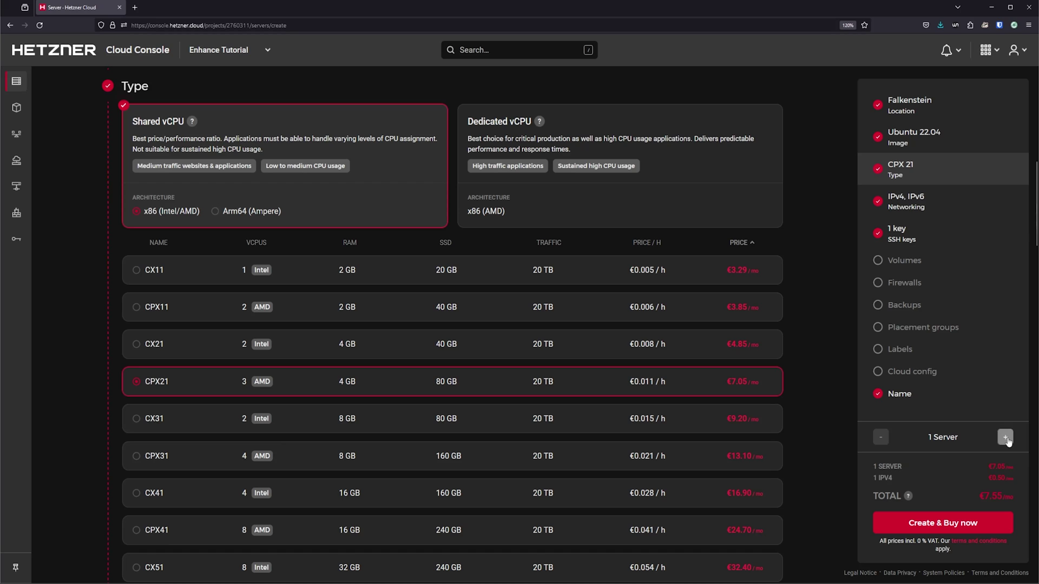
left_click(1005, 437)
left_click(1005, 437)
left_click(1005, 437)
scroll(378, 379, "down", 7)
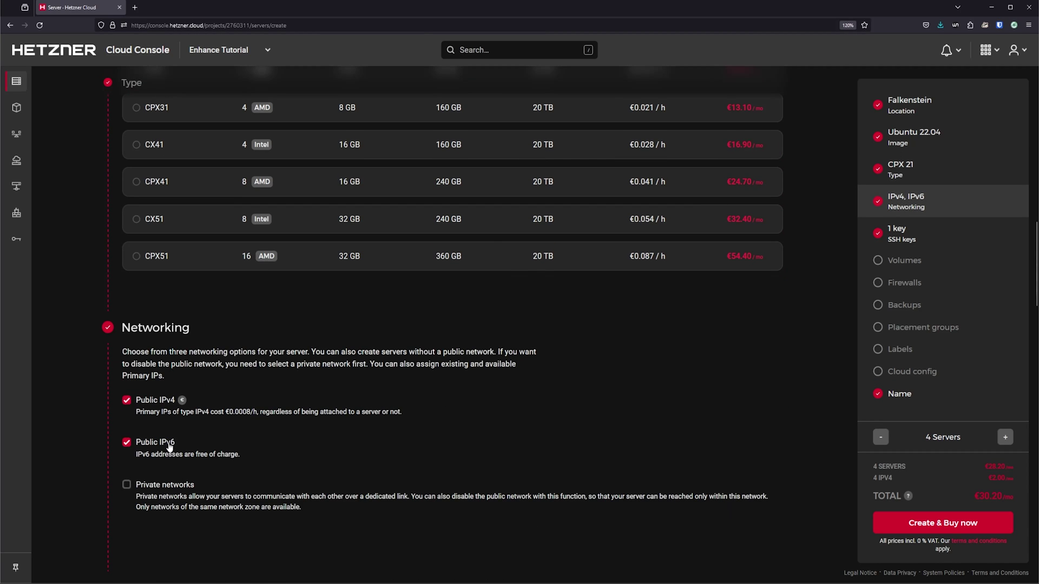
Step: Turn off public IPv6 and attach a new private network enhance-priv with a /24 prefix
left_click(166, 444)
scroll(166, 443, "down", 4)
left_click(165, 195)
left_click(184, 250)
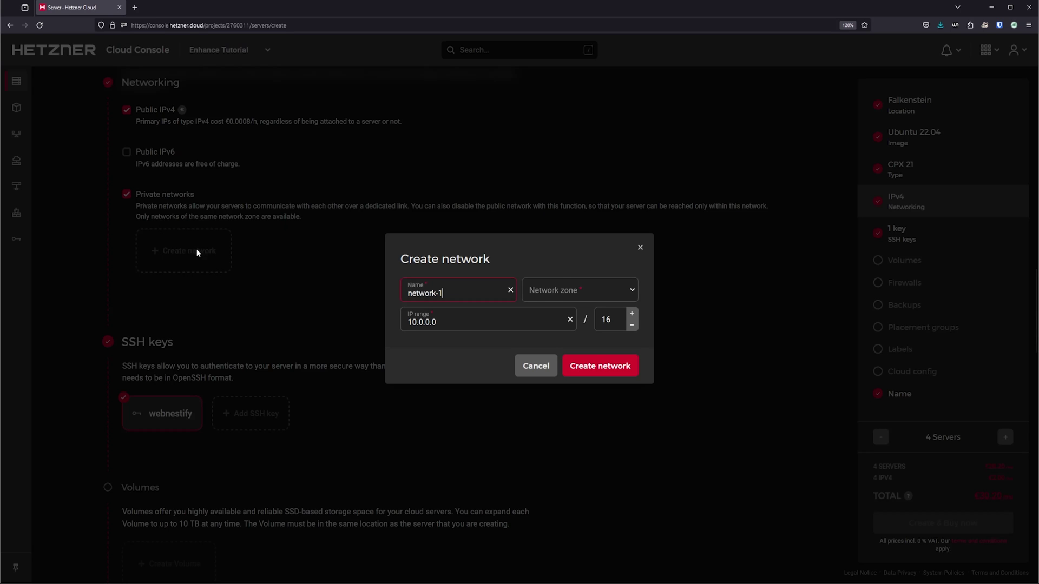
type("enhance-priv")
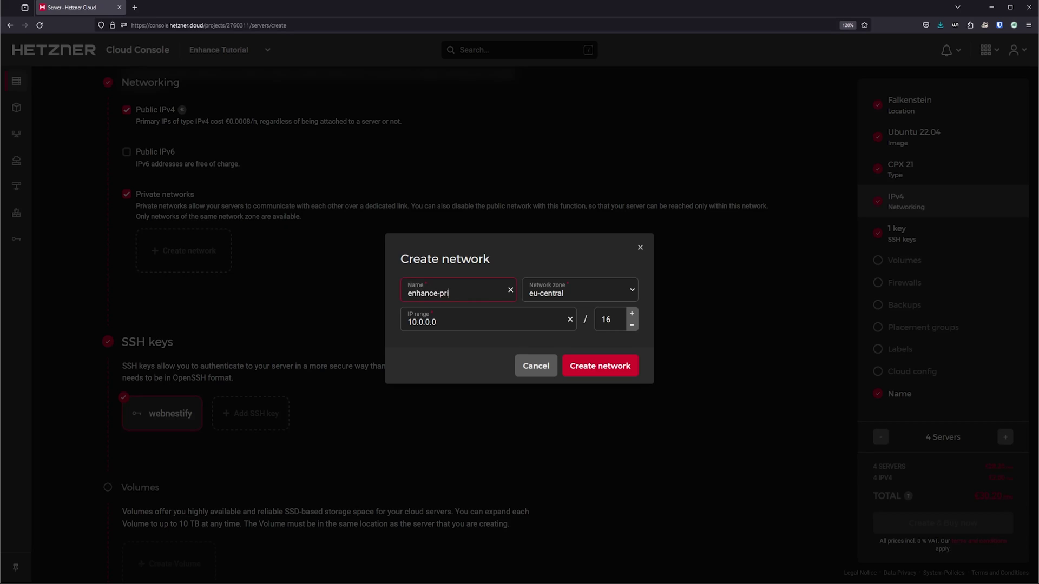
double_click(594, 319)
left_click(580, 361)
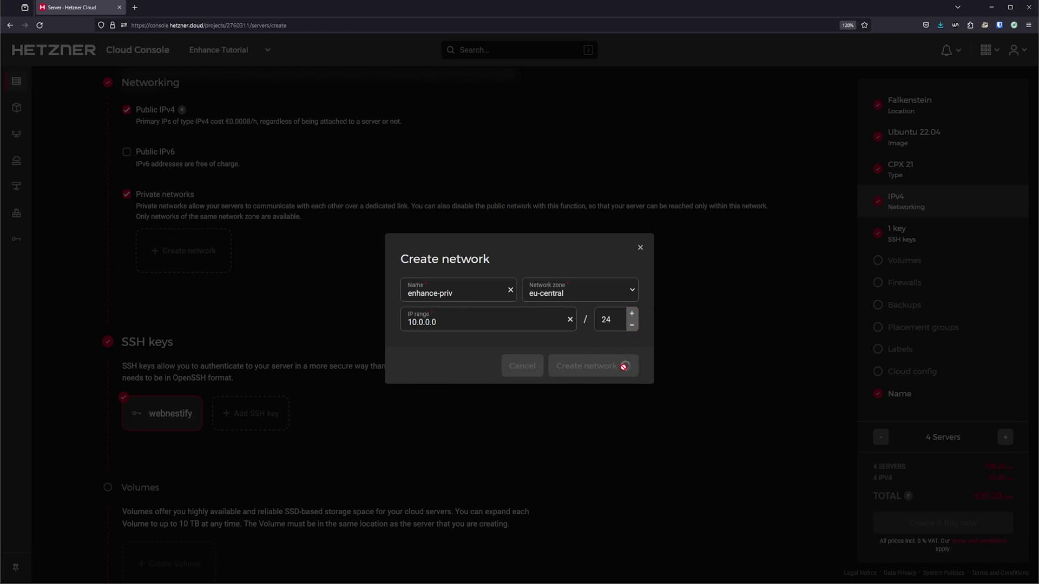
Step: Put the servers in the enhance-tutorial placement group
scroll(603, 381, "down", 4)
scroll(603, 386, "down", 5)
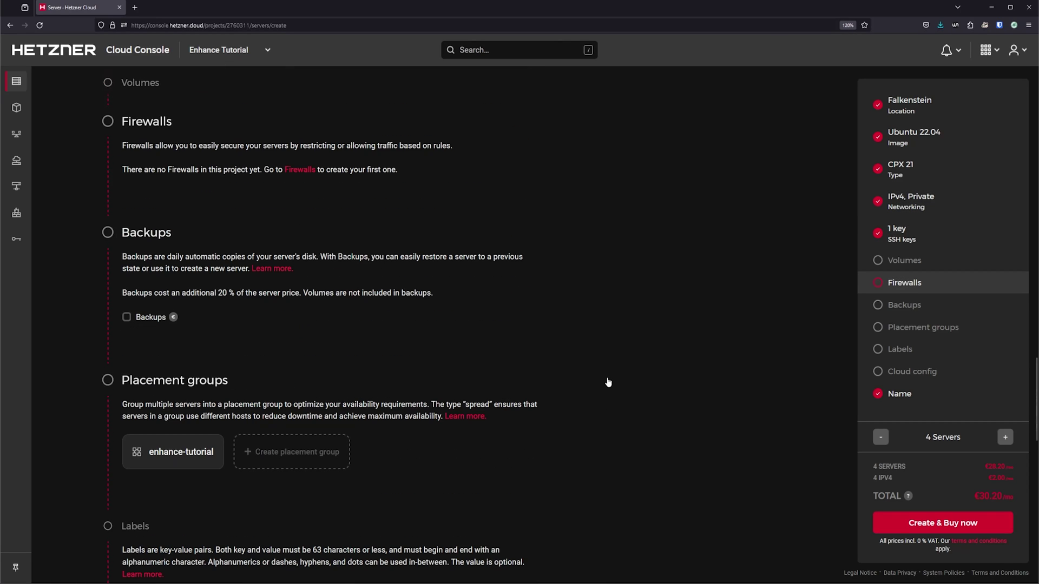
left_click(181, 447)
Step: Name the servers enh-panel, enh-backups, enh-webapp and enh-database, then create and buy them
scroll(557, 364, "down", 2)
scroll(556, 365, "down", 5)
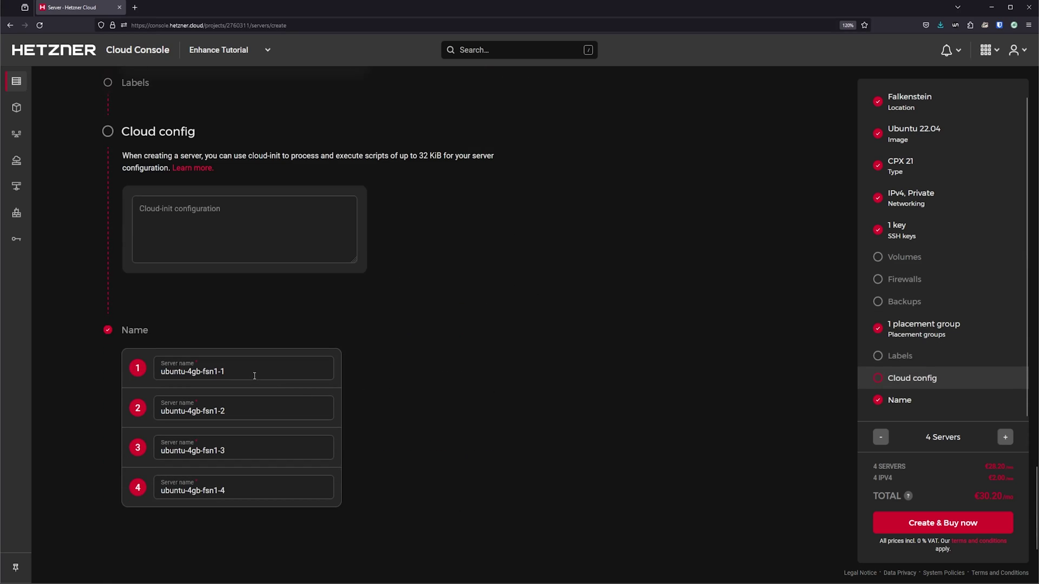
left_click_drag(253, 372, 145, 358)
type("enh-panel")
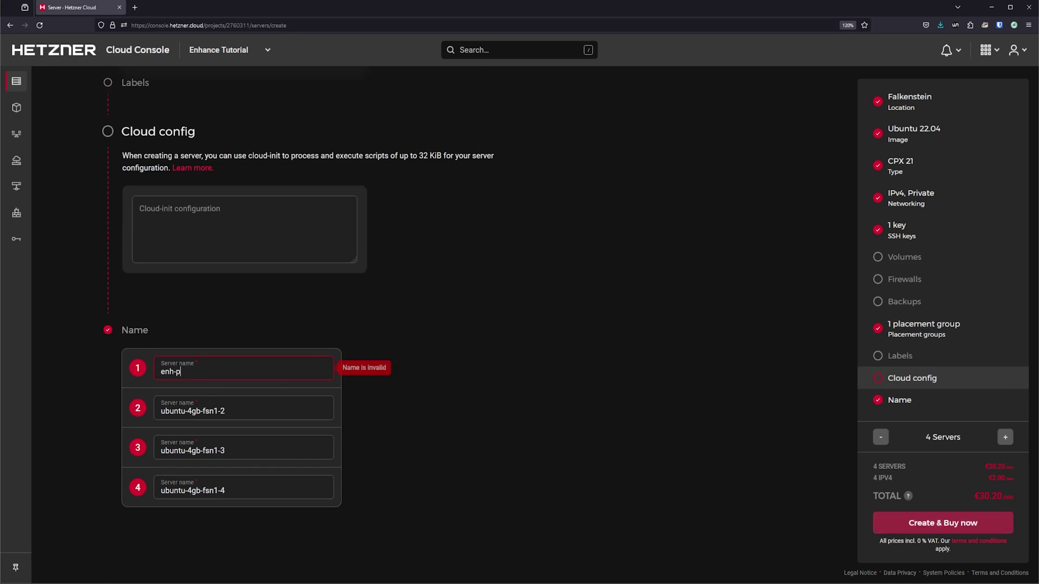
key("Tab")
type("enh-backups")
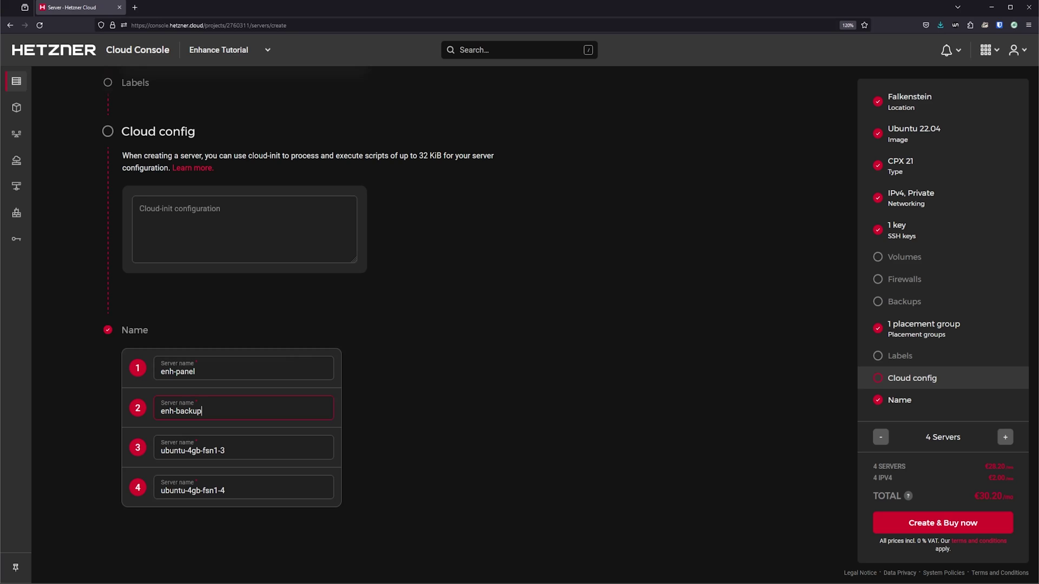
key("Tab")
type("enh-webapp")
key("Tab")
type("enh")
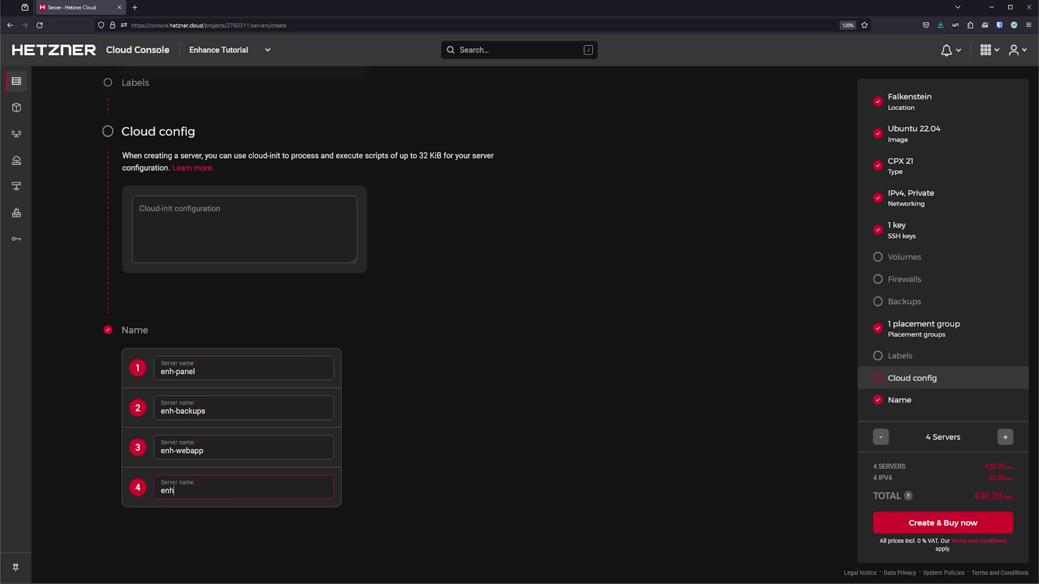
type("-database")
scroll(408, 434, "up", 20)
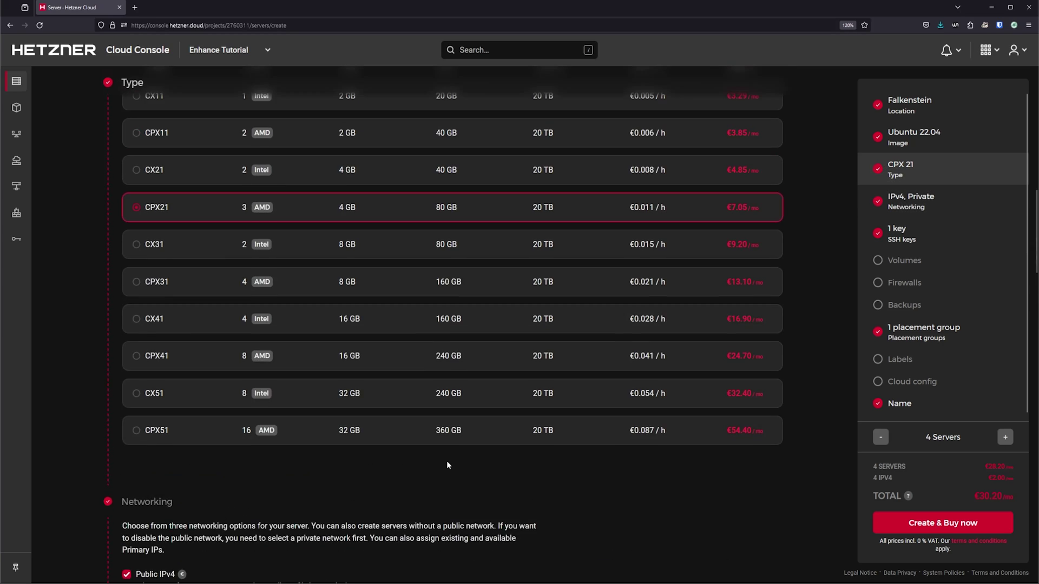
scroll(447, 464, "down", 20)
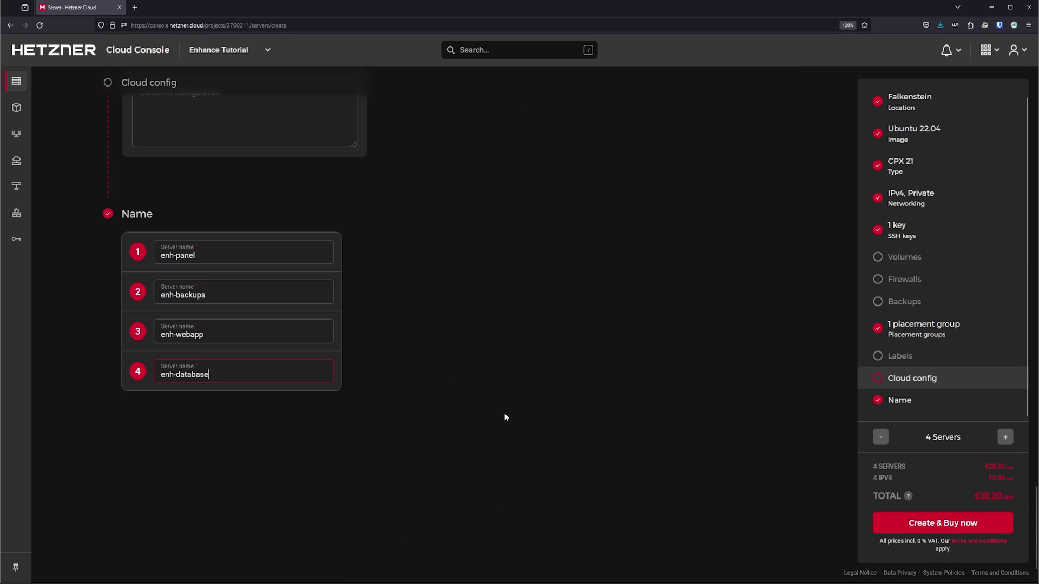
left_click(939, 526)
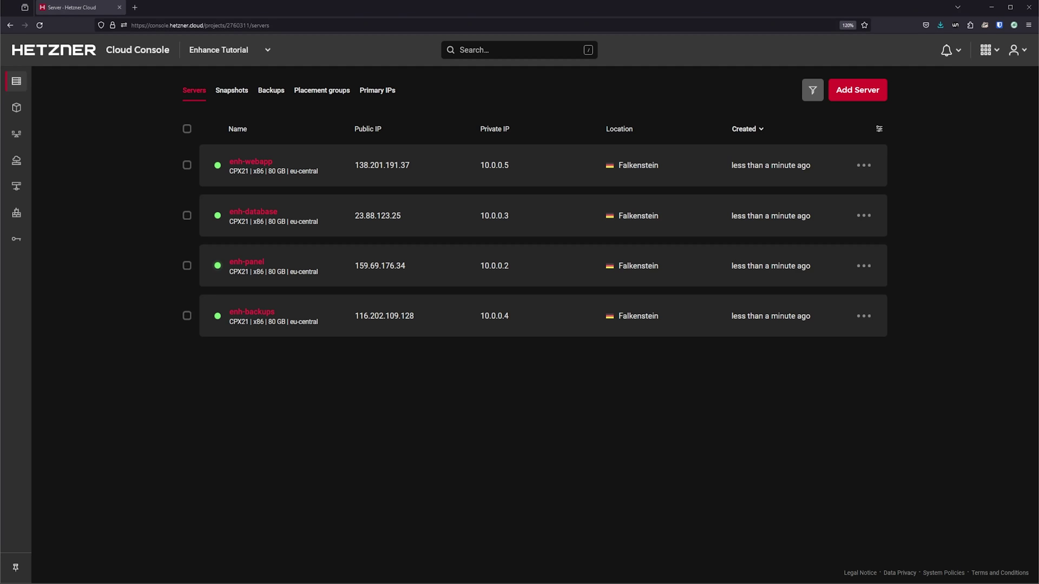
Step: Open Firewalls in a new tab and start a firewall with default port 22 and ICMP rules
mouse_move(17, 160)
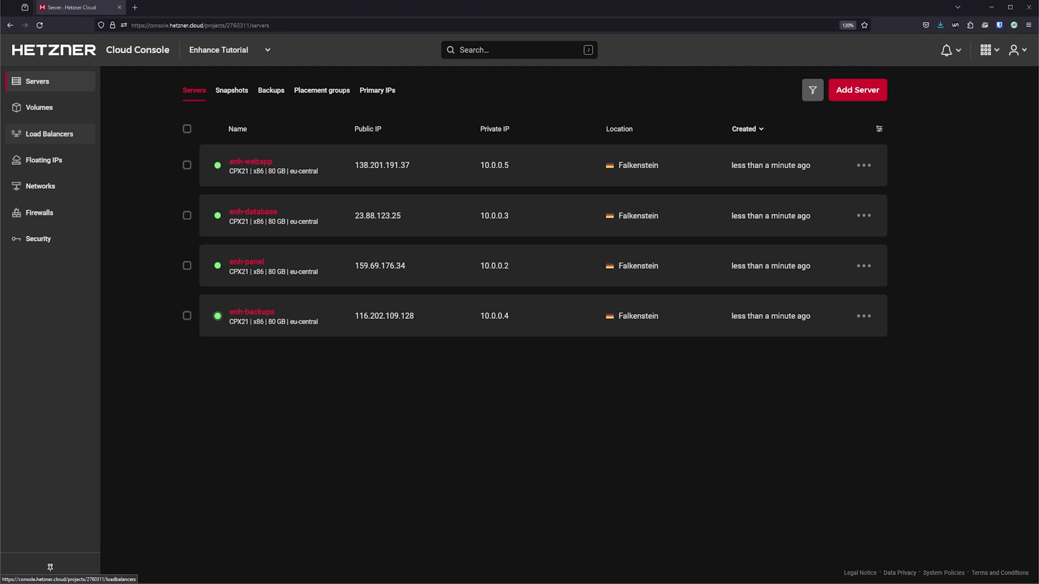
middle_click(37, 212)
left_click(163, 7)
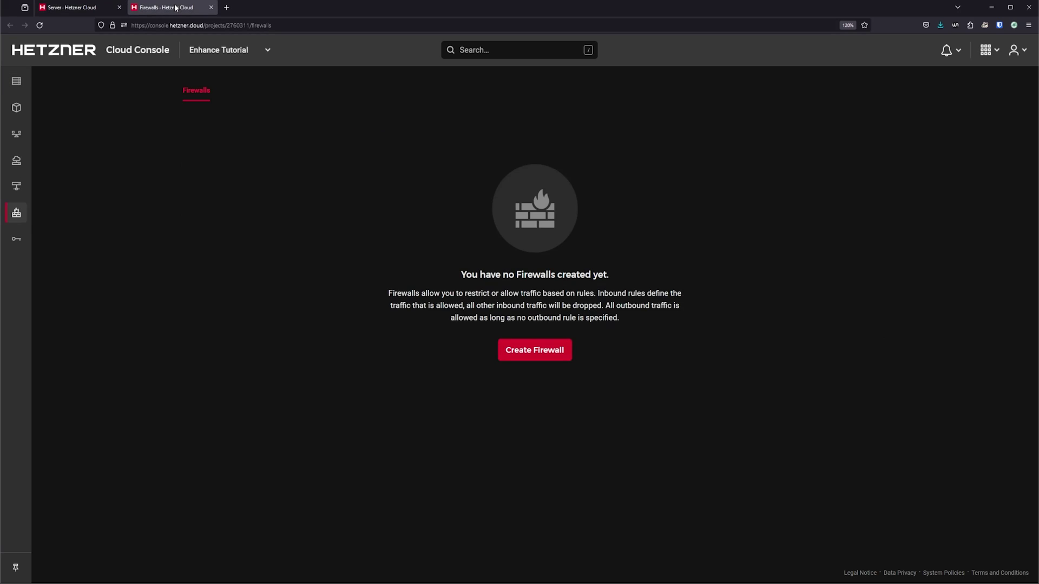
left_click(530, 348)
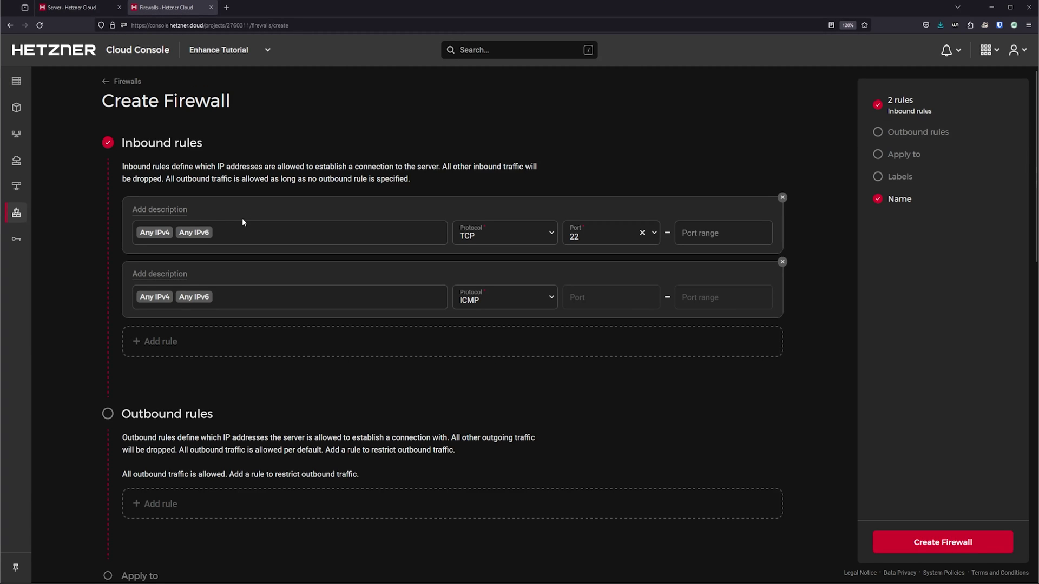
Step: Limit the first rule's sources to Any IPv4 and describe it SSH
left_click(227, 222)
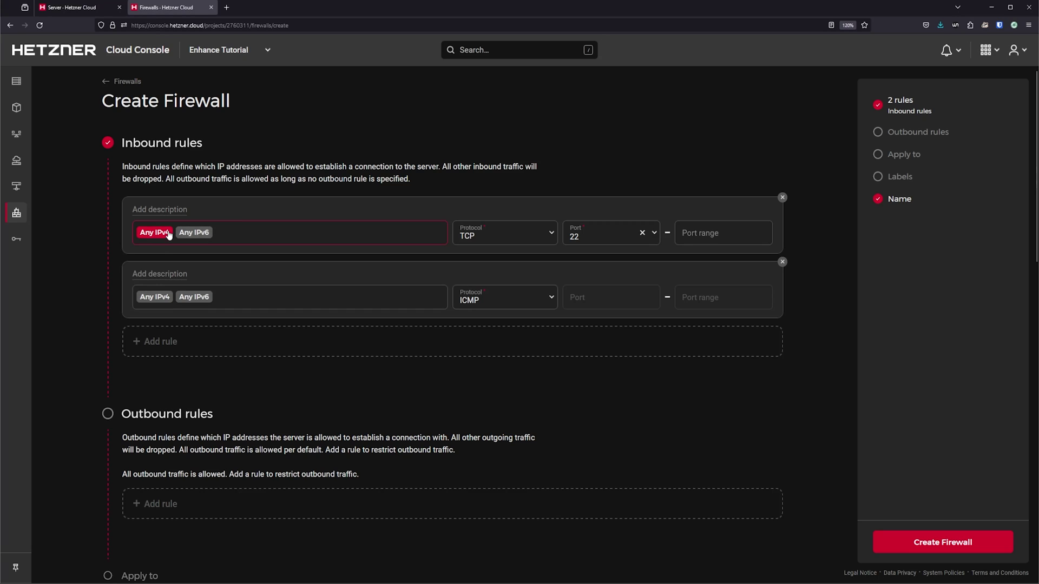
scroll(239, 217, "down", 10)
key("BackSpace")
key("BackSpace")
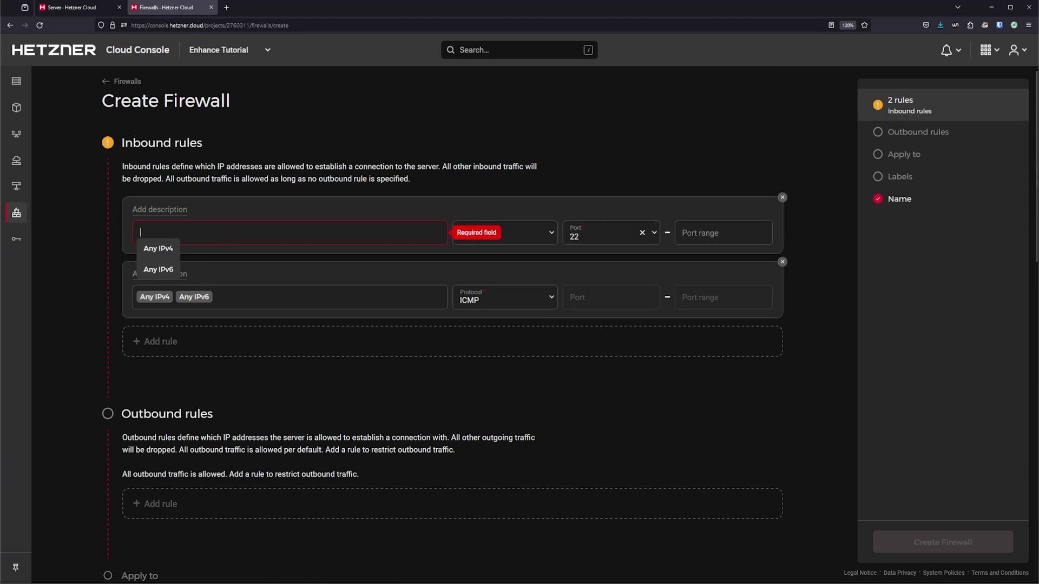
left_click(155, 246)
left_click(180, 209)
type("SSH")
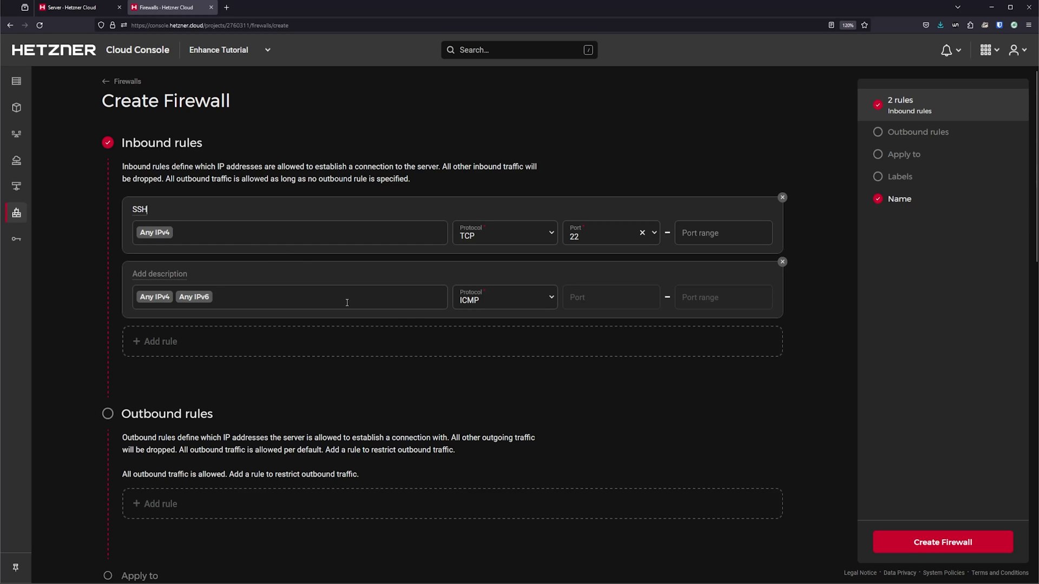
Step: Name the second rule Enhance Stack and clear its existing sources
left_click(248, 278)
type("Enhance Sta")
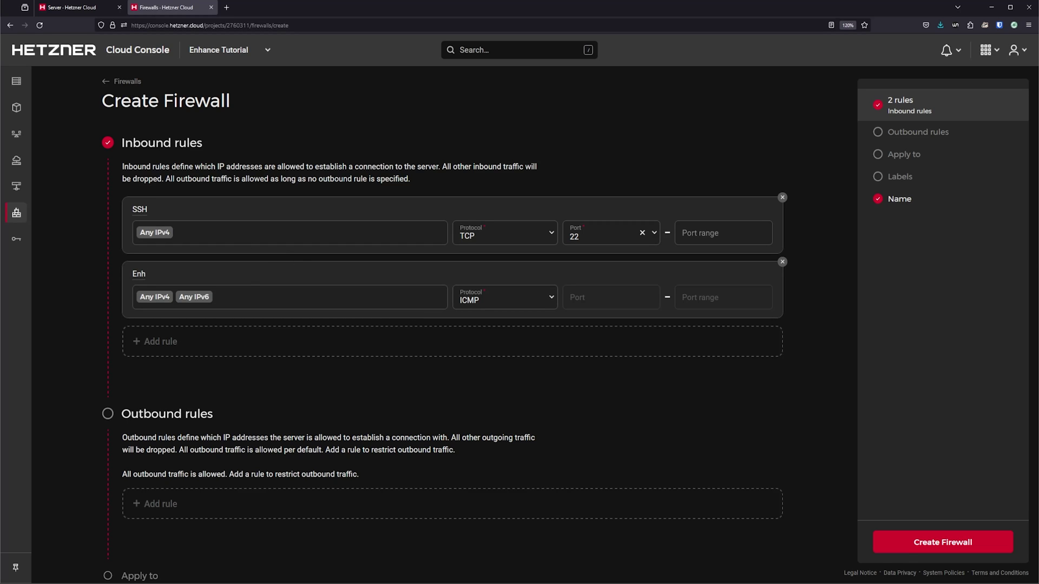
left_click(307, 297)
key("BackSpace")
key("BackSpace")
key("BackSpace")
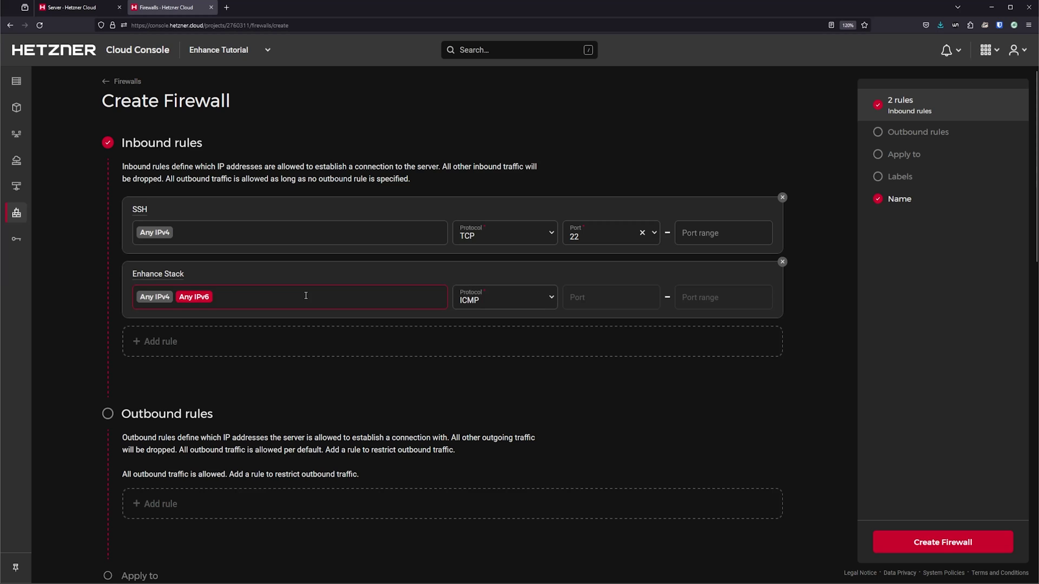
Step: Collect the enh-webapp and enh-database public IPs into a comma-separated list in the address bar
left_click(93, 7)
left_click(382, 165)
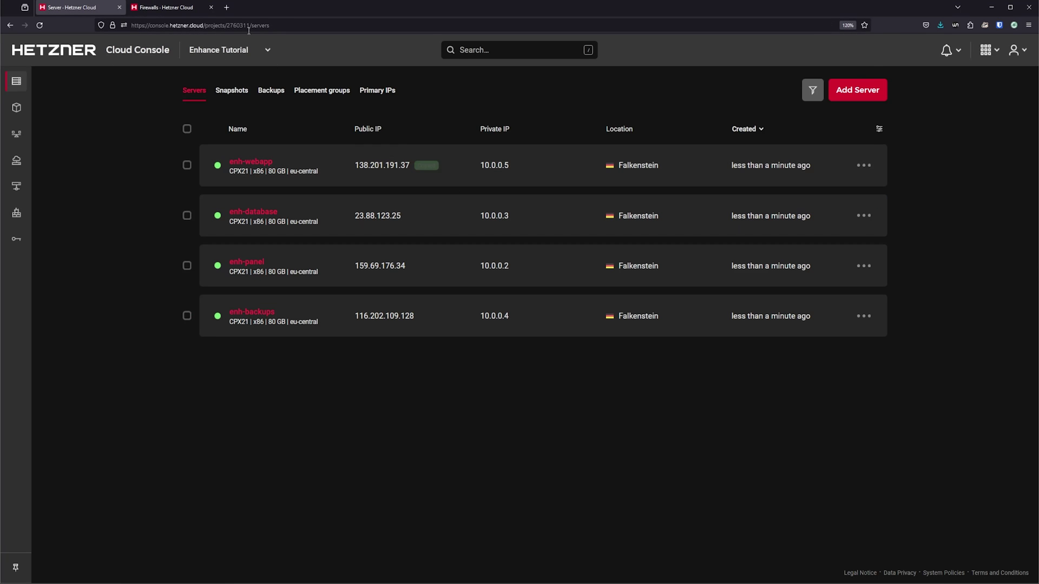
key("ctrl+l")
type("138.201.191.37")
type(",")
left_click(379, 223)
key("ctrl+l")
key("End")
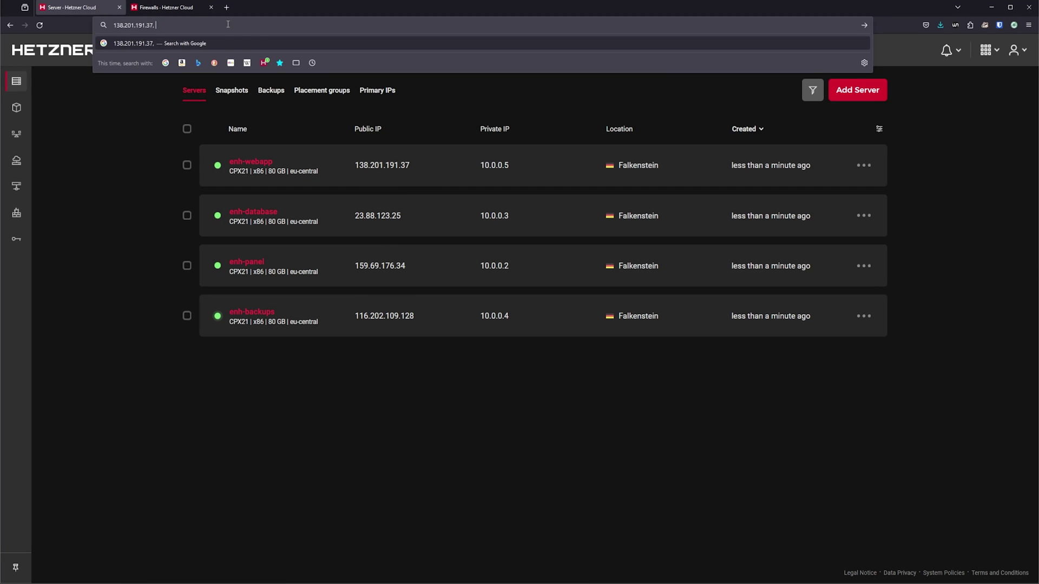
type("23.88.123.25")
type(",")
Step: Append the enh-panel and enh-backups IPs, paste all four as Enhance Stack sources, and add a third rule
left_click(382, 267)
key("ctrl+l")
key("End")
key("ctrl+v")
type(",")
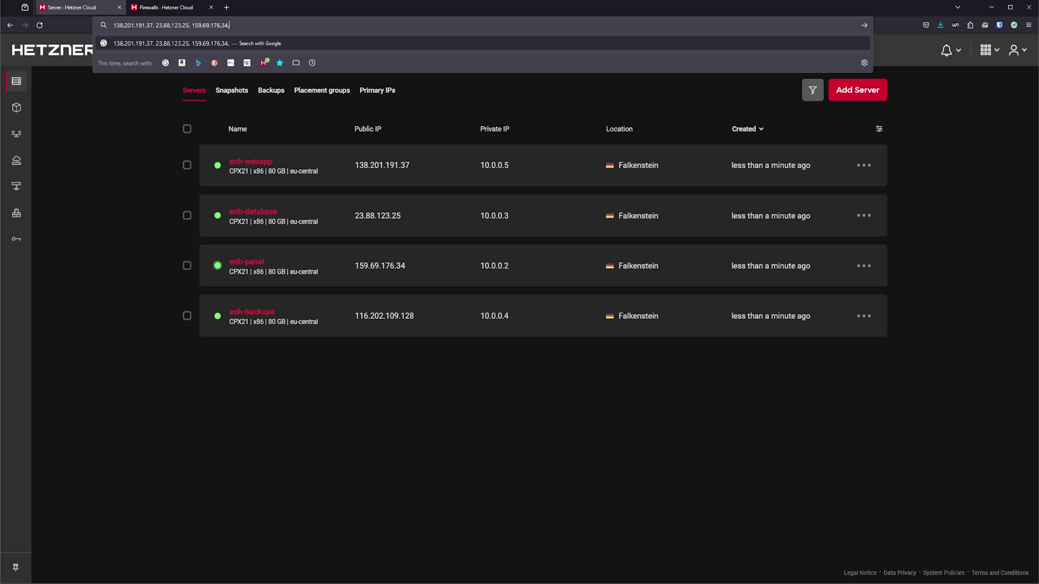
left_click(395, 316)
left_click(293, 24)
key("ctrl+v")
key("ctrl+a")
key("ctrl+c")
key("ctrl+Tab")
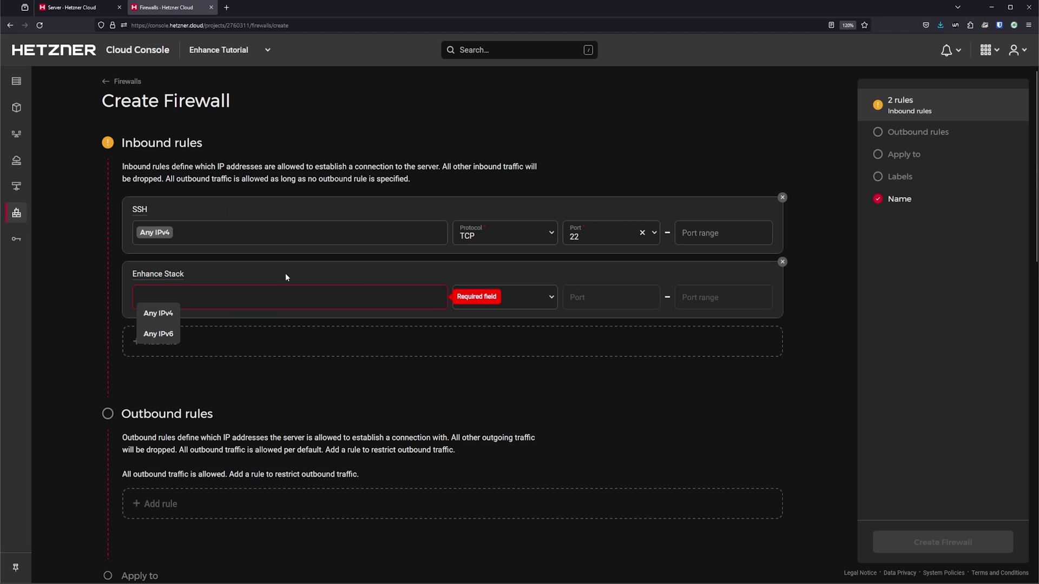
key("ctrl+v")
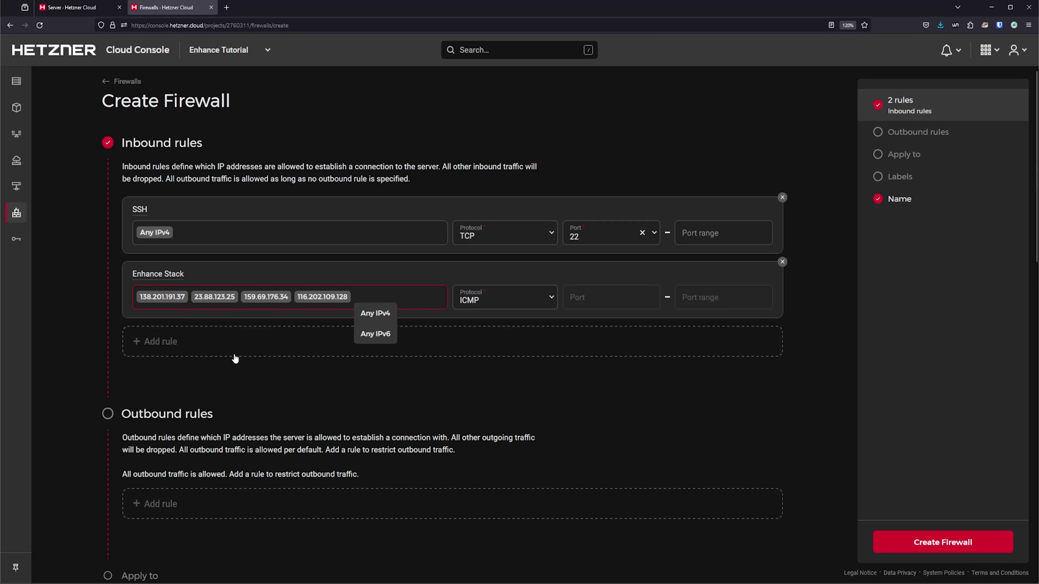
left_click(225, 350)
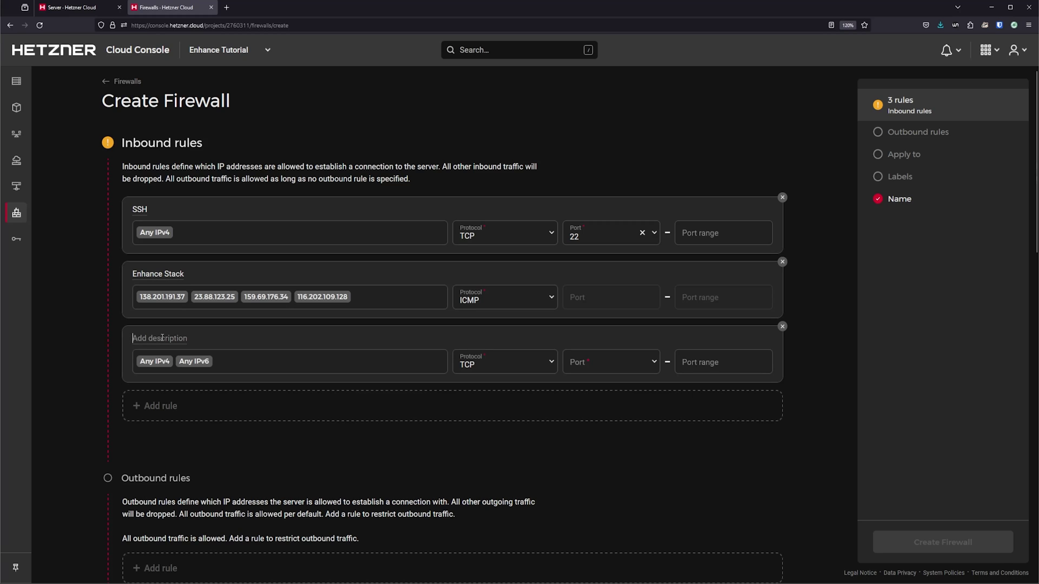
Step: Name the third rule CF HTTP, clear its default sources, and set its port to 80
type("CF HTTP")
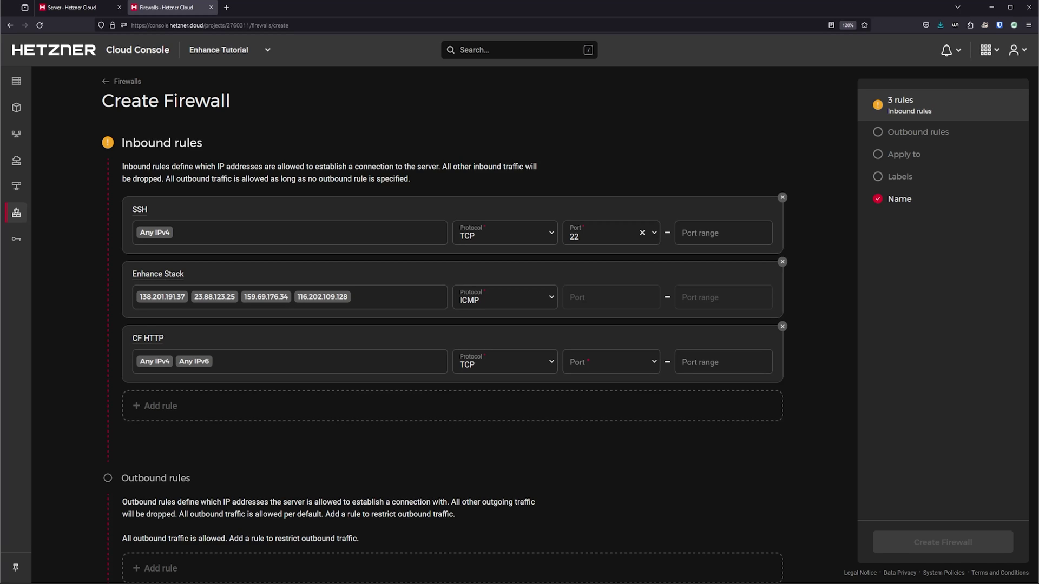
left_click(314, 365)
key("BackSpace")
key("BackSpace")
left_click(611, 361)
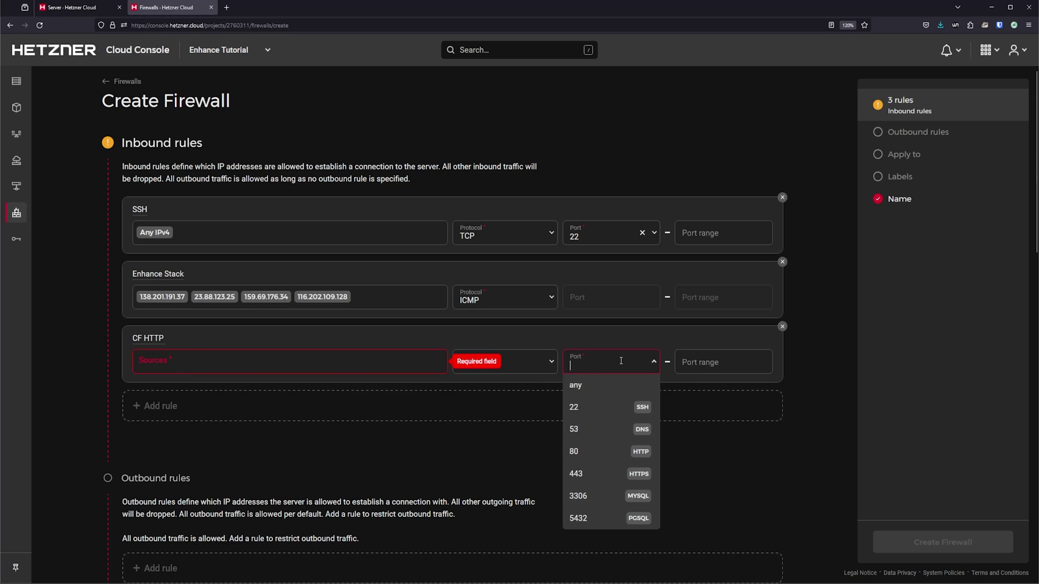
type("80")
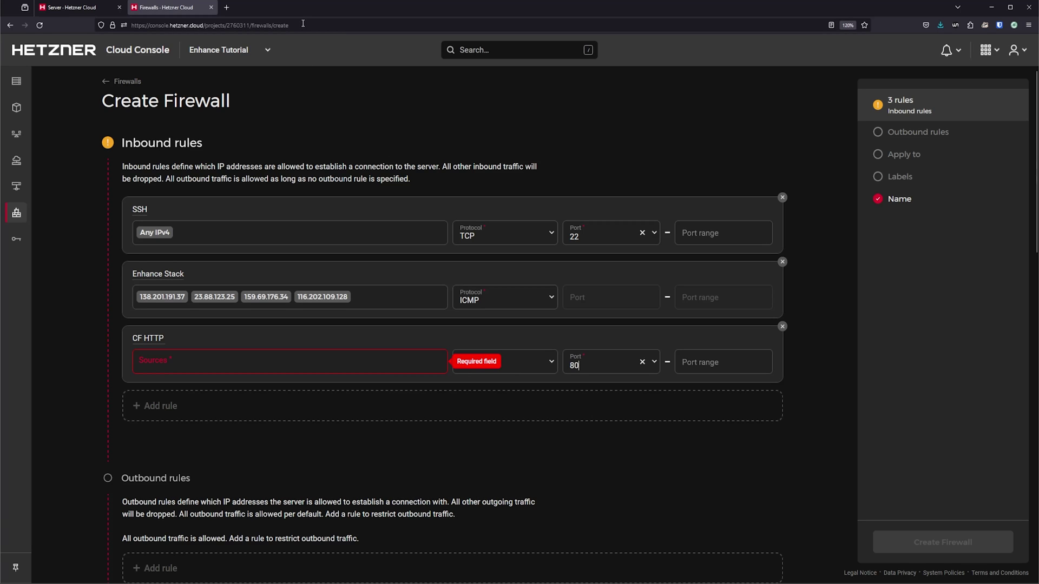
Step: Copy Cloudflare's IPv4 ranges from its IP Ranges page and paste them as CF HTTP sources
left_click(303, 23)
type("clo")
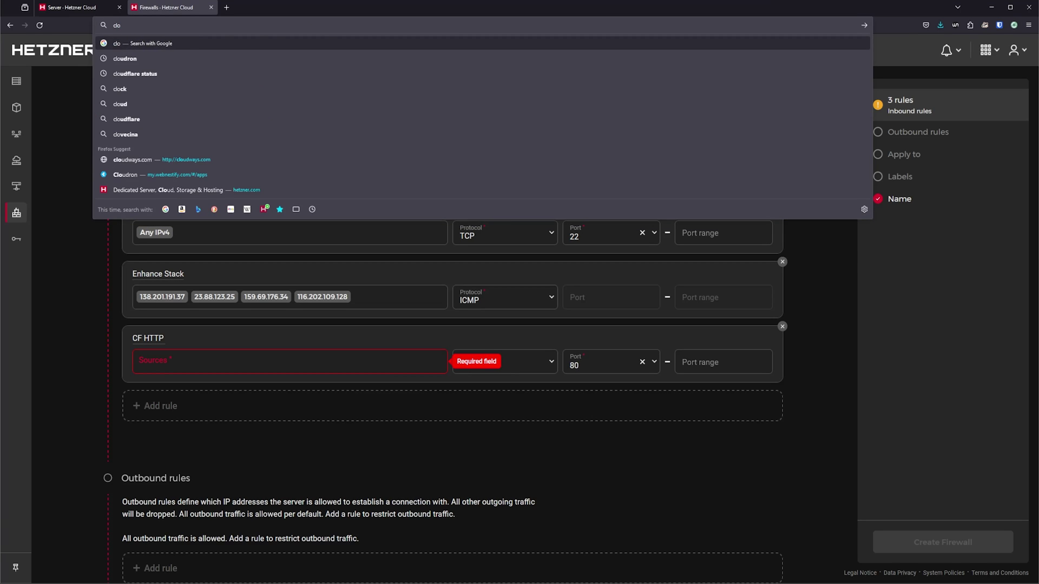
type("udflare IP")
key("alt+Return")
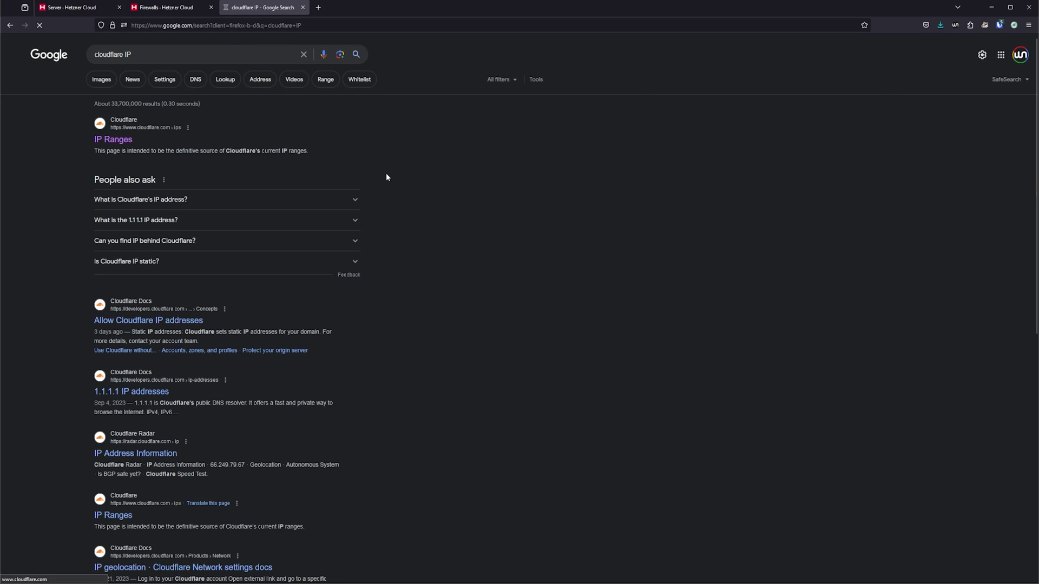
left_click(386, 174)
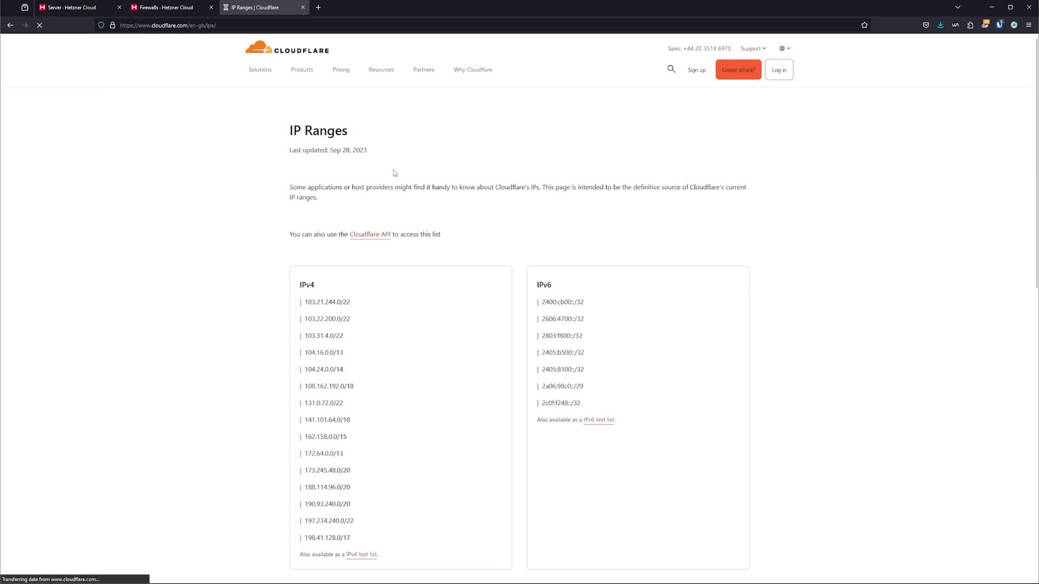
left_click_drag(312, 301, 363, 544)
left_click(194, 11)
left_click(217, 362)
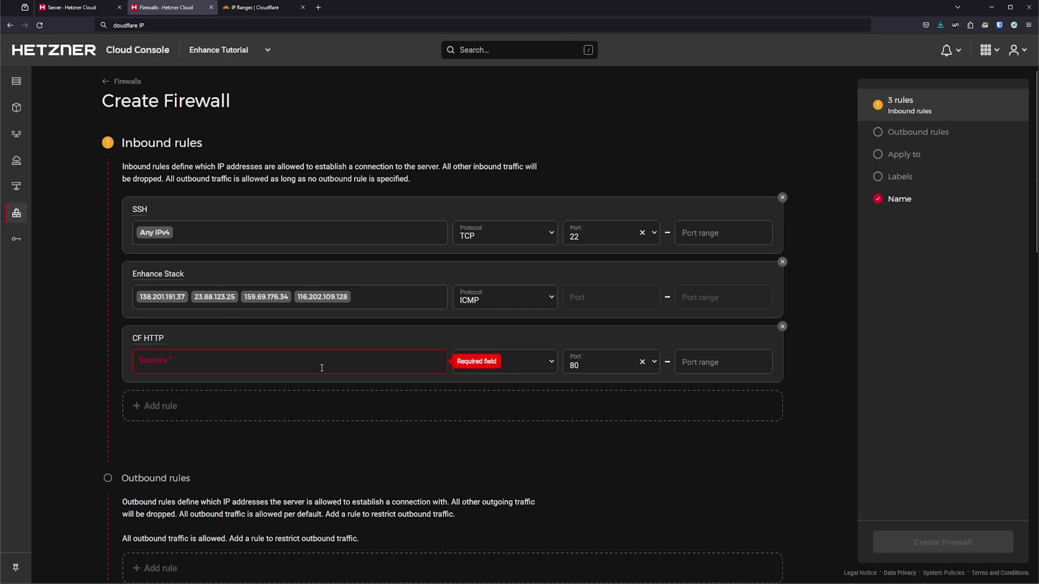
key("ctrl+v")
scroll(347, 383, "down", 2)
Step: Add a CF HTTPS rule on TCP port 443 sourced from the Cloudflare ranges
left_click(174, 295)
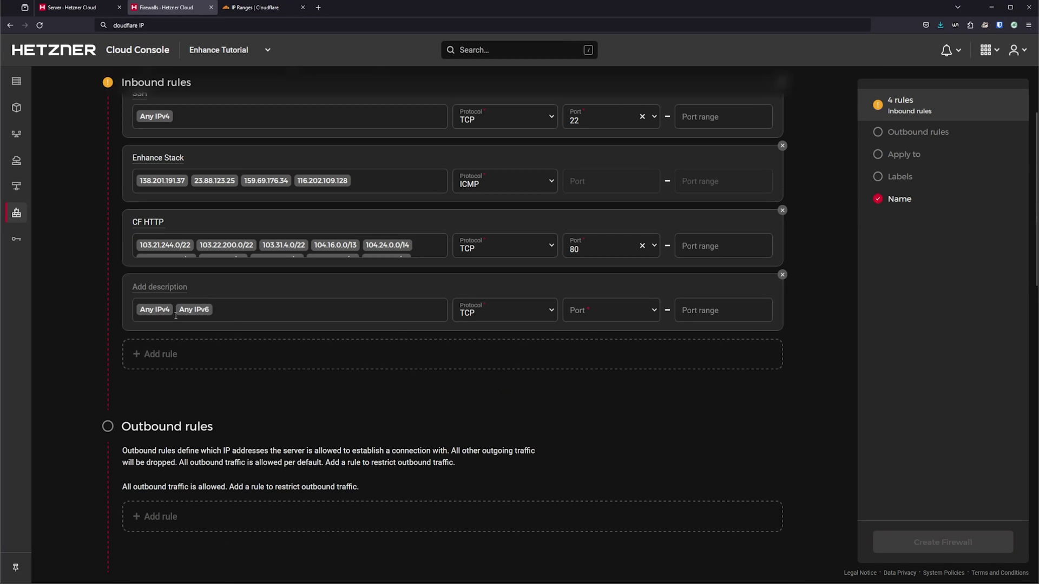
left_click(173, 286)
type("CF HTTPS")
left_click(283, 310)
key("BackSpace")
key("BackSpace")
key("ctrl+v")
left_click(611, 311)
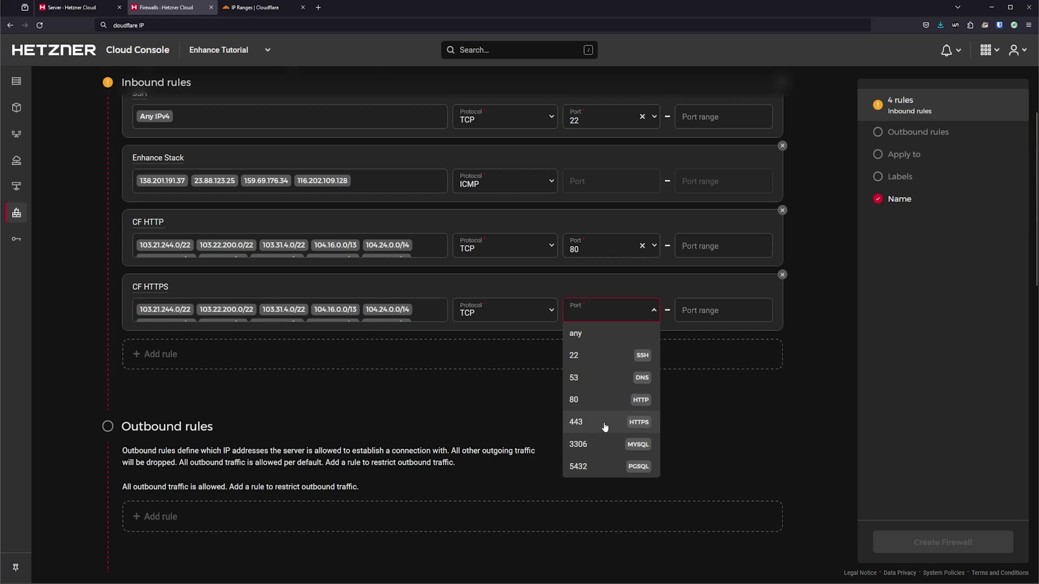
left_click(595, 425)
Step: Add a CF QUIC rule on UDP port 443 sourced from the Cloudflare ranges
left_click(261, 358)
type("CF QUIC")
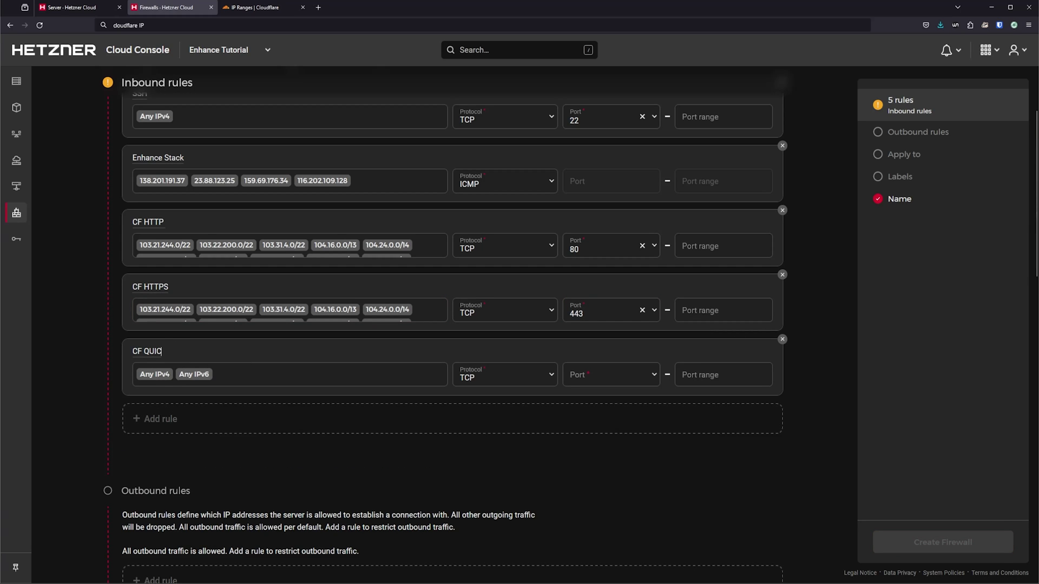
left_click(282, 376)
key("BackSpace")
key("BackSpace")
key("BackSpace")
left_click(468, 380)
left_click(485, 418)
left_click(603, 378)
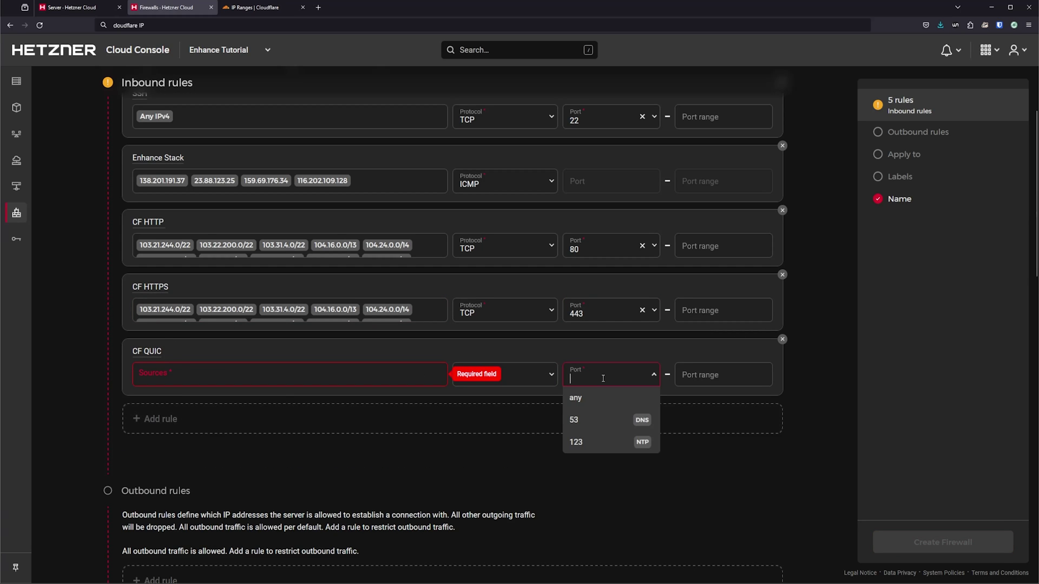
left_click(594, 398)
left_click(282, 375)
key("ctrl+v")
key("Escape")
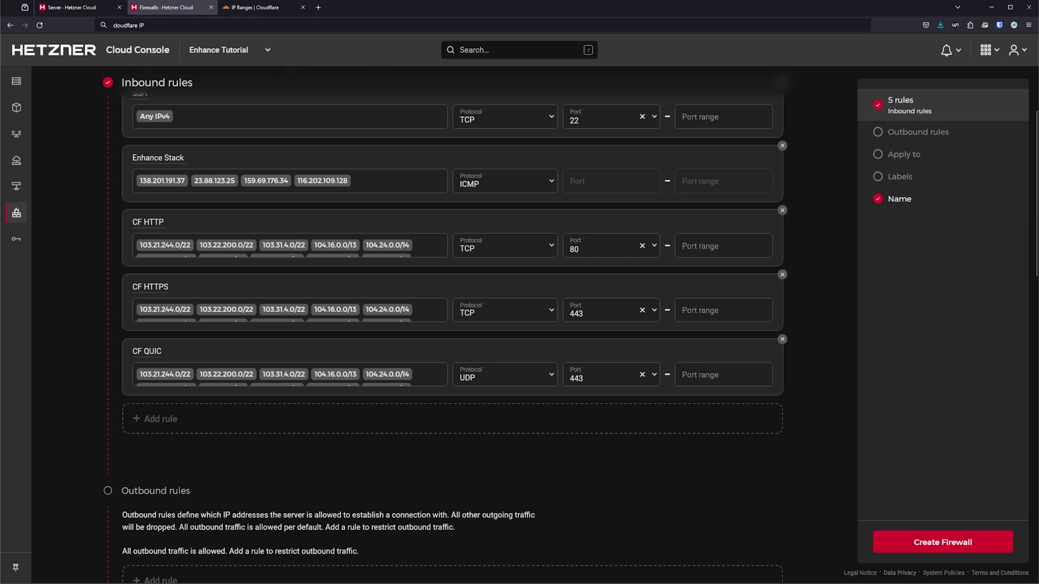
Step: Add an Enhance Stack TCP rule allowing any port from the four server IPs
type("MPT")
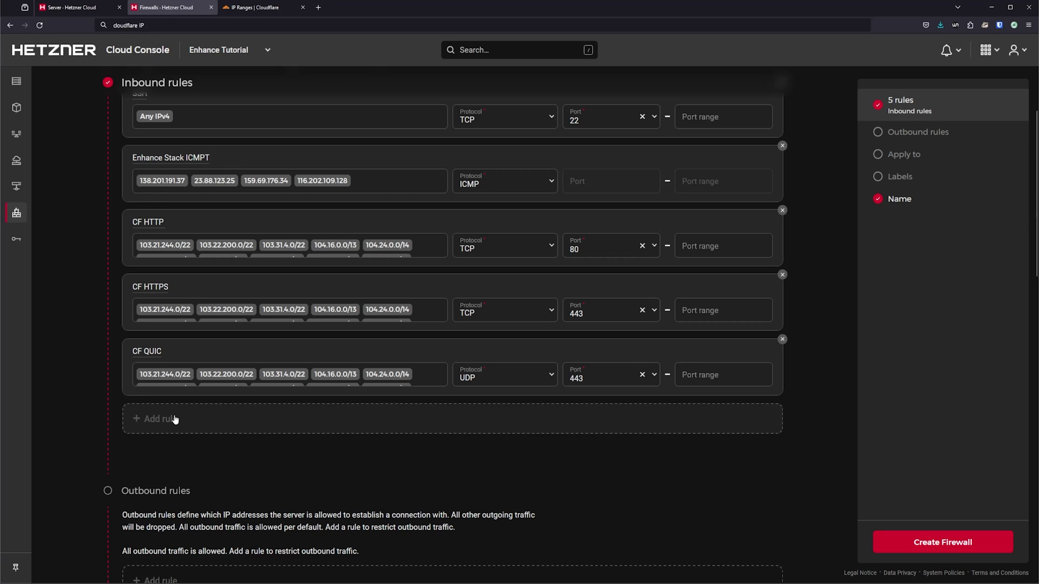
left_click(175, 419)
left_click(167, 414)
type("Enhance St")
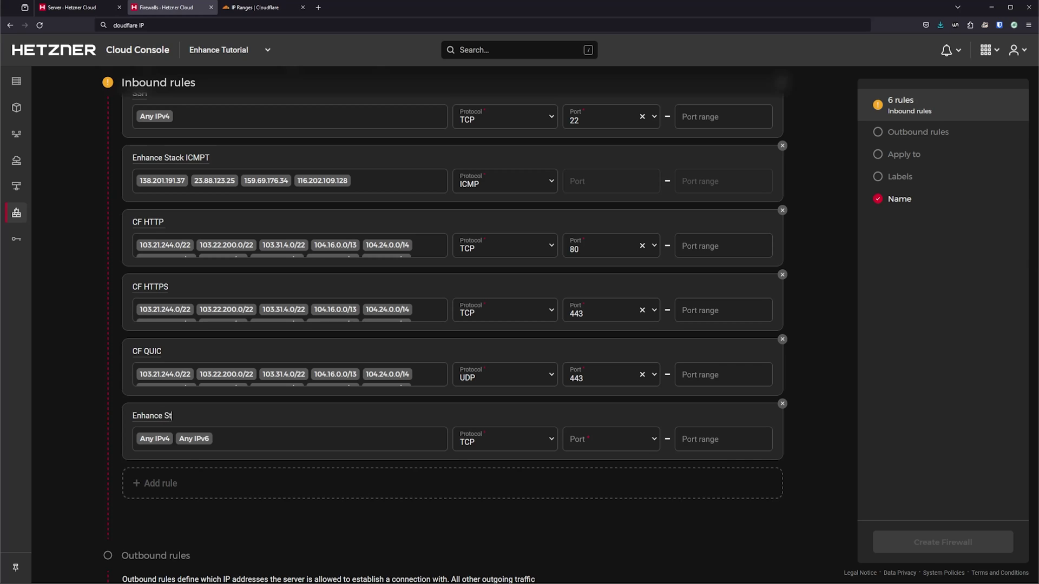
type("ack TCP")
left_click(305, 448)
key("BackSpace")
key("BackSpace")
key("ctrl+v")
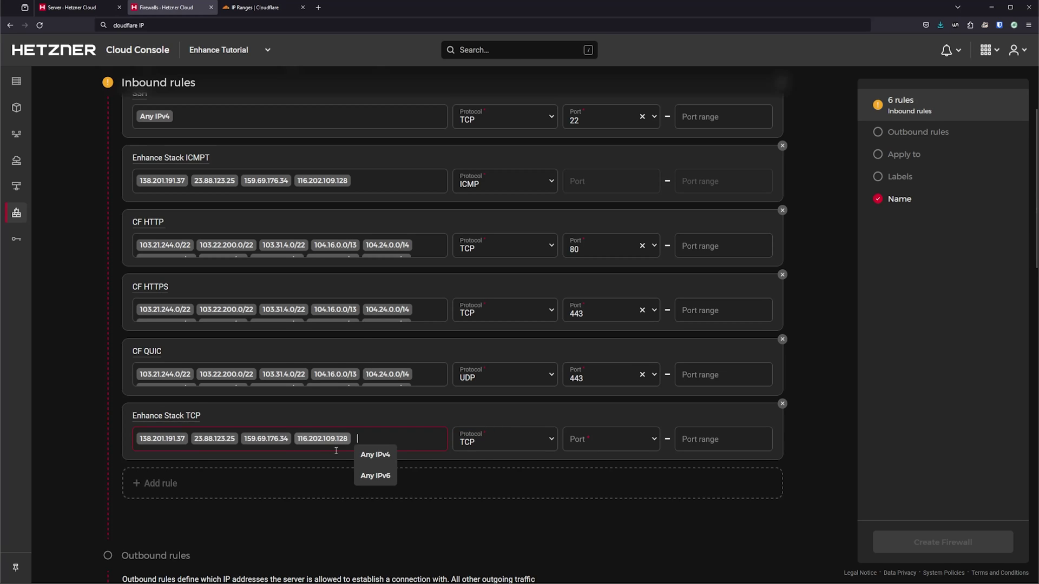
left_click(611, 439)
left_click(599, 466)
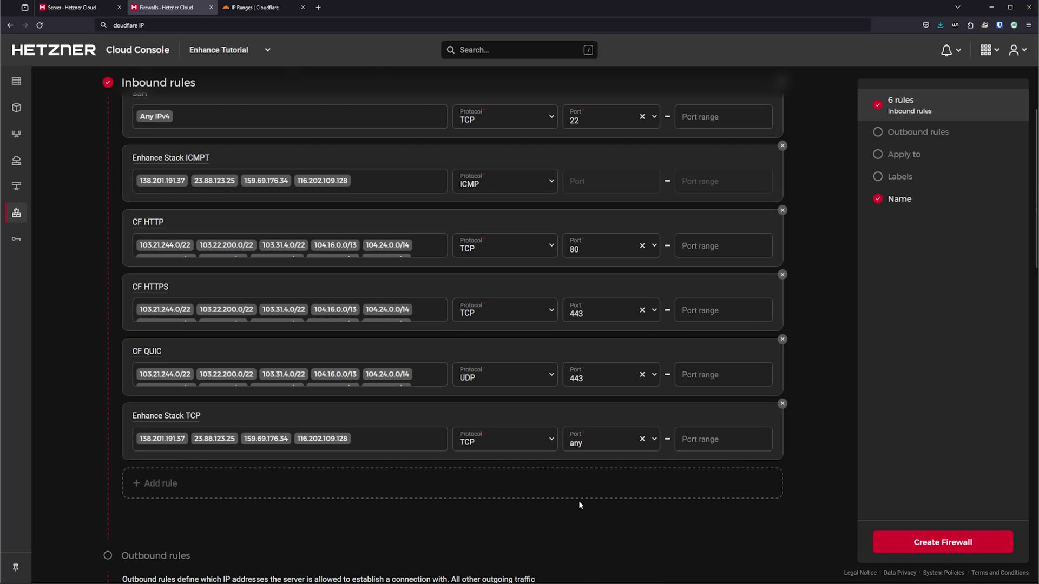
Step: Add an 'LS Port #Optional' rule on port 7080, then delete it
left_click(231, 487)
left_click(181, 479)
type("LS")
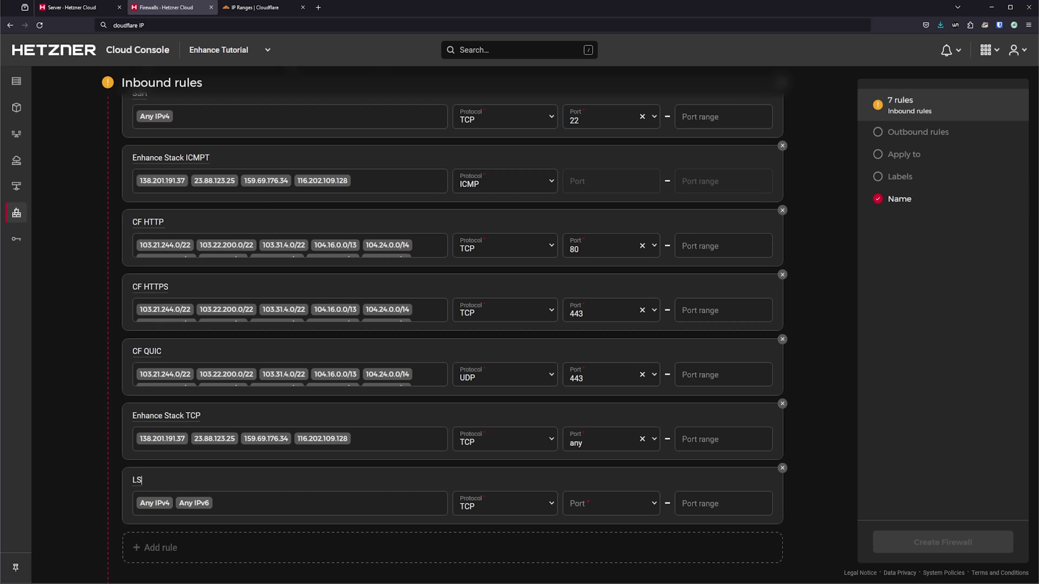
type(" Port #Optional")
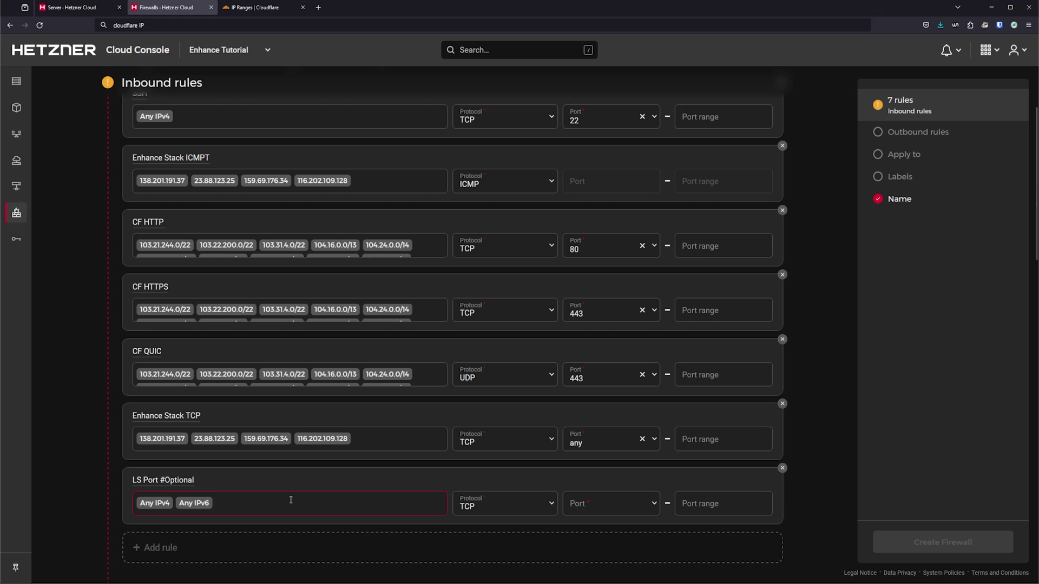
key("BackSpace")
key("BackSpace")
key("Tab")
type("7080")
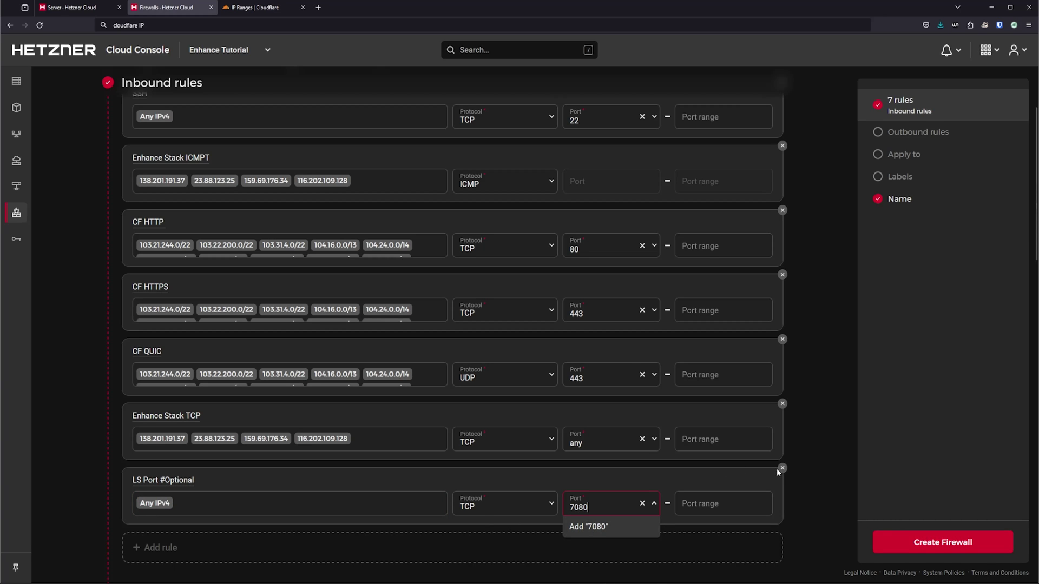
left_click(782, 468)
Step: Name the firewall enhance-panel, apply it to the enh-panel server, and create it
scroll(453, 366, "down", 5)
scroll(453, 365, "down", 6)
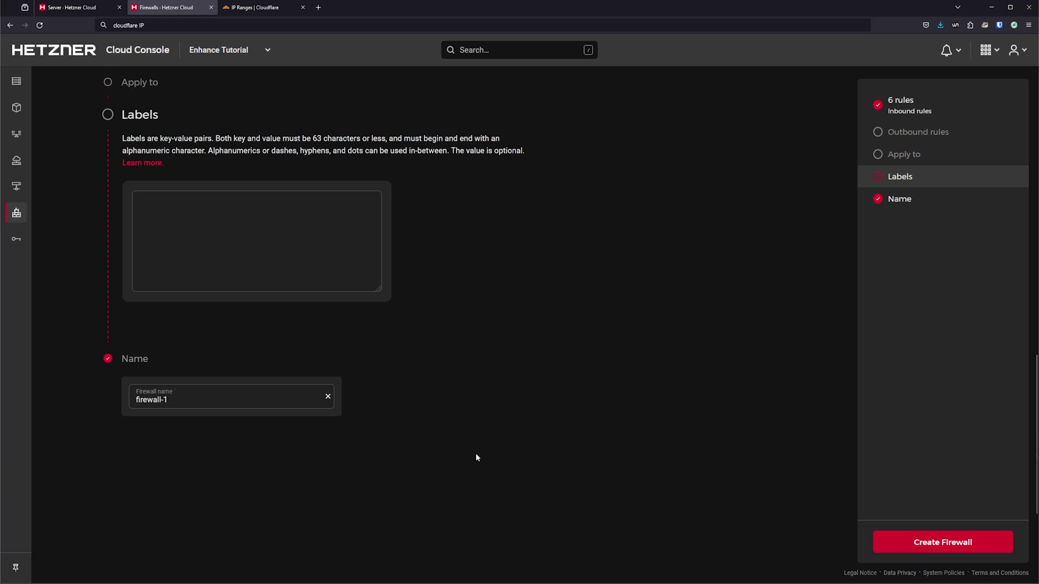
triple_click(184, 398)
type("enhance-panel")
scroll(390, 409, "up", 5)
left_click(213, 269)
left_click(193, 304)
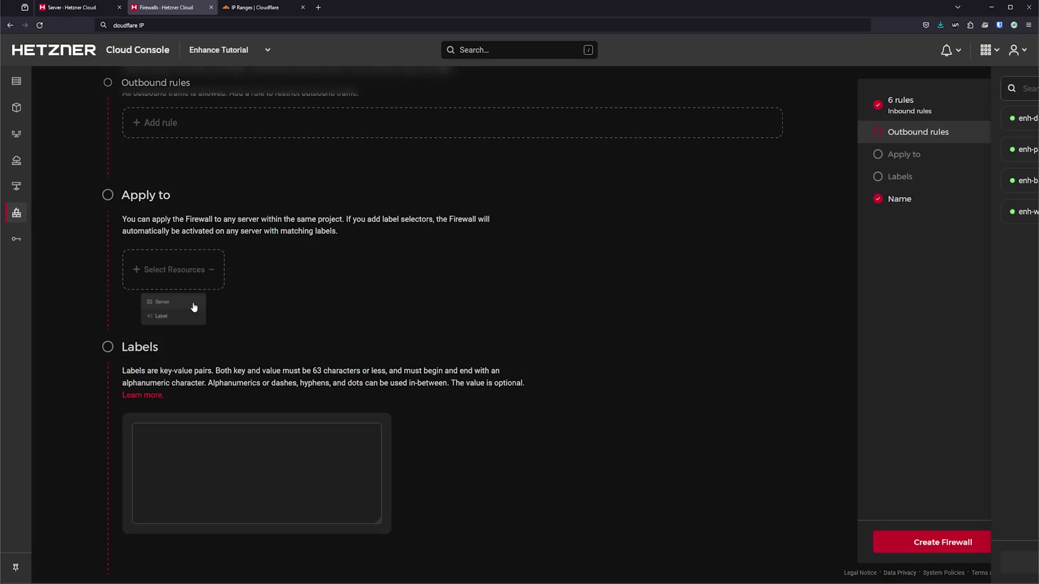
left_click(884, 150)
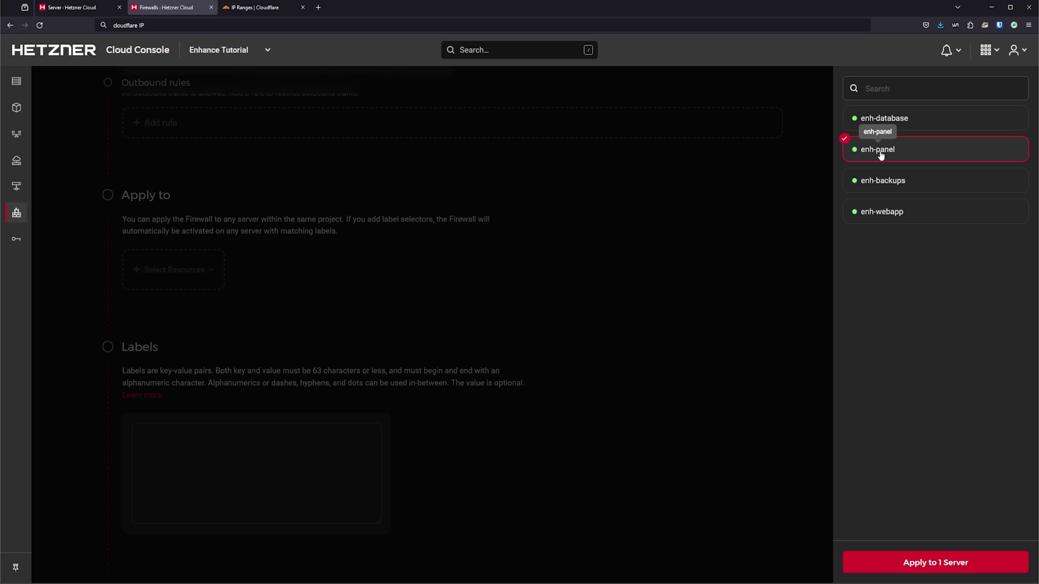
left_click(931, 564)
left_click(930, 551)
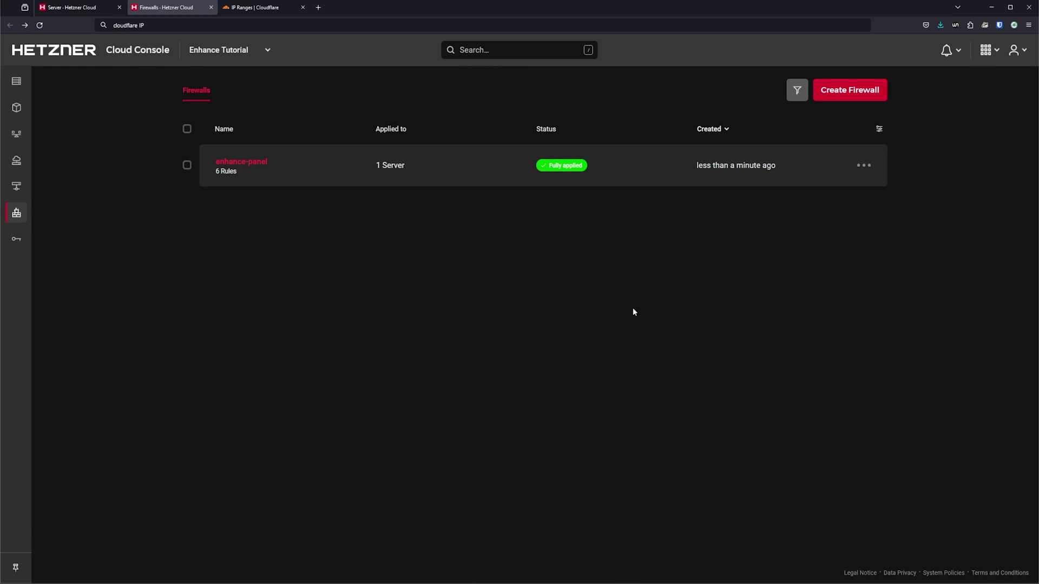
Step: Start a new firewall with an IPv4-only SSH rule and an Enhance Stack rule from the four server IPs
left_click(868, 98)
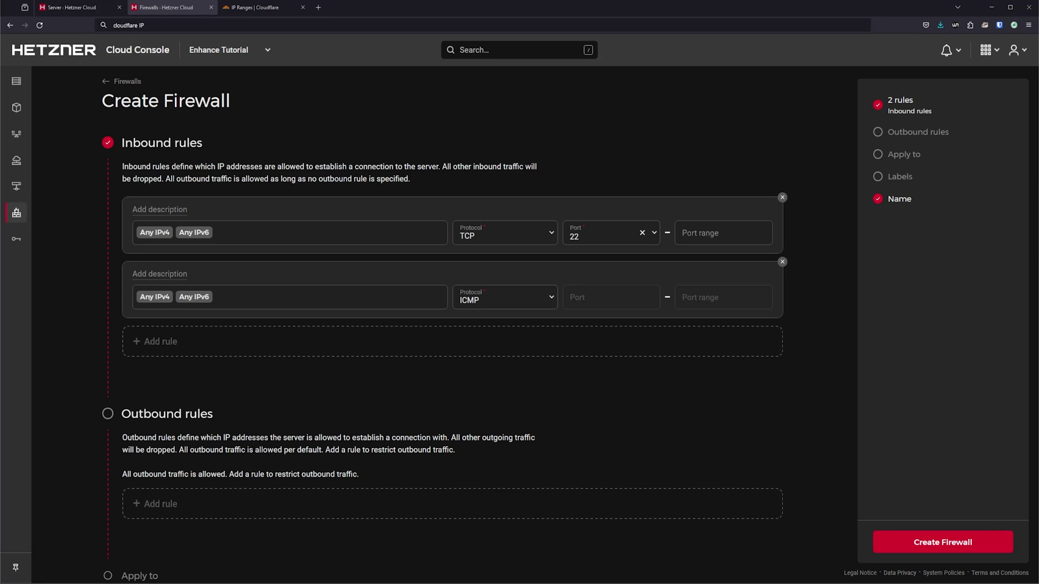
left_click(161, 210)
type("SSH")
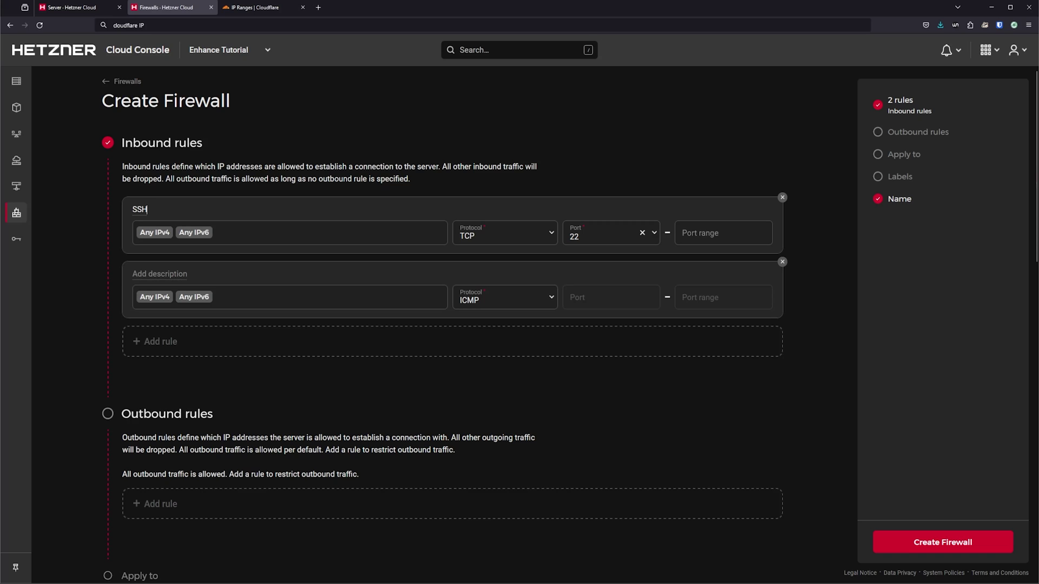
left_click(252, 231)
key("BackSpace")
key("BackSpace")
left_click(286, 302)
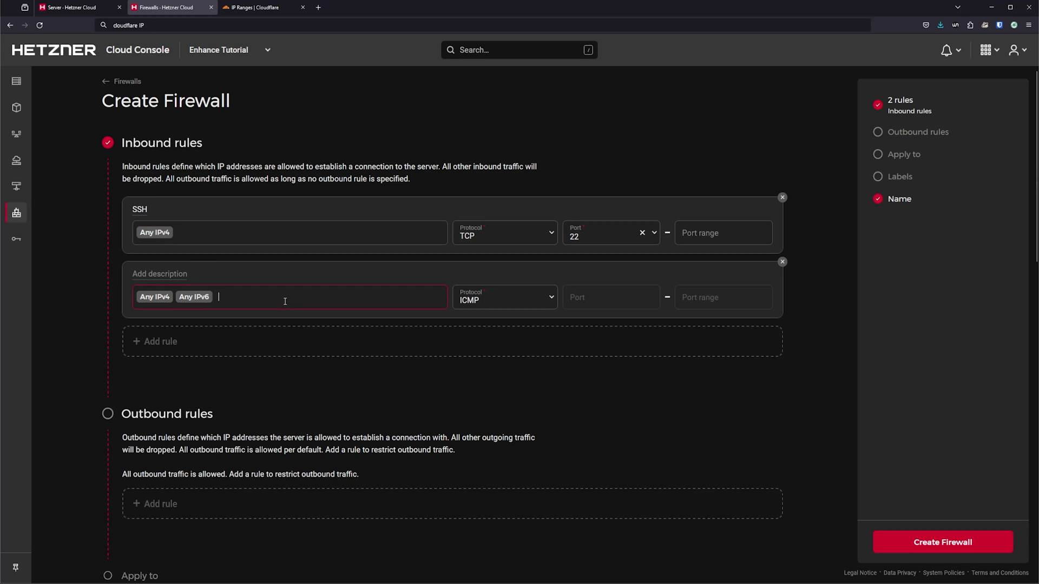
key("BackSpace")
key("BackSpace")
left_click(174, 273)
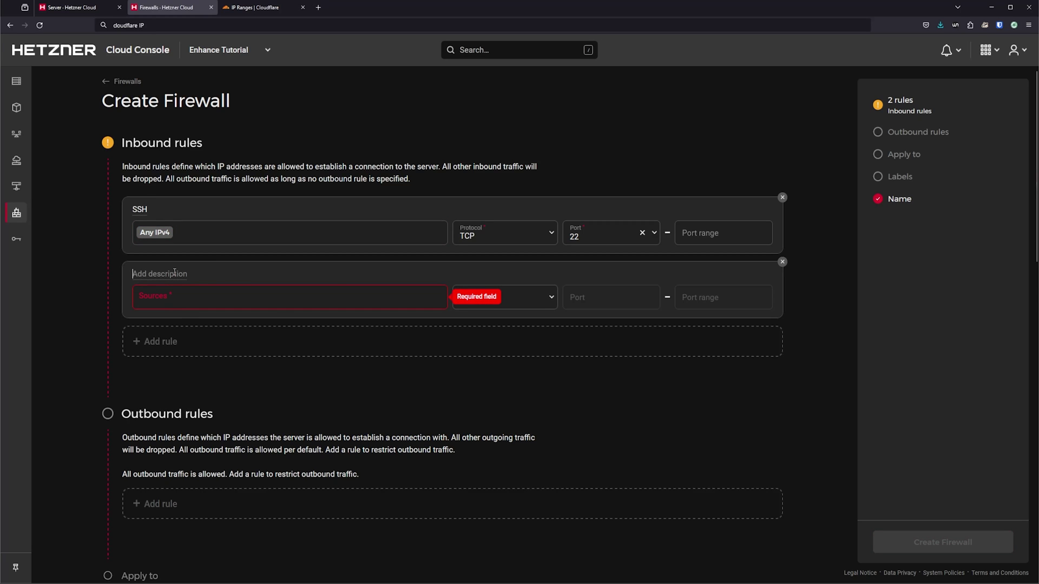
type("Enhance Stack ICMP")
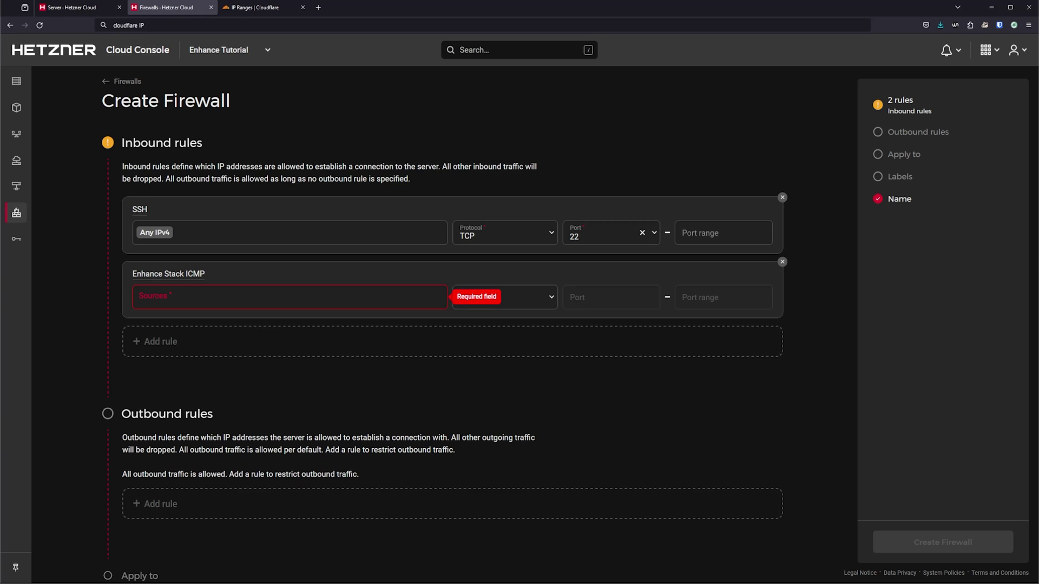
left_click(218, 293)
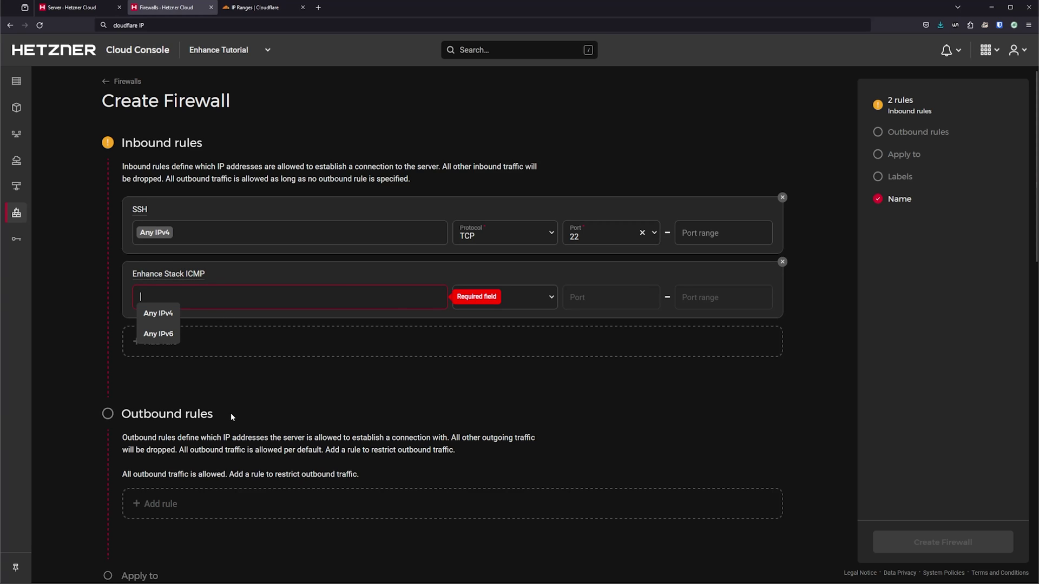
type("138.201.191.37 23.88.123.25 159.69.176.34 116.202.109.128")
Step: Add an Enhance Stack TCP rule allowing any port from the four server IPs
left_click(206, 351)
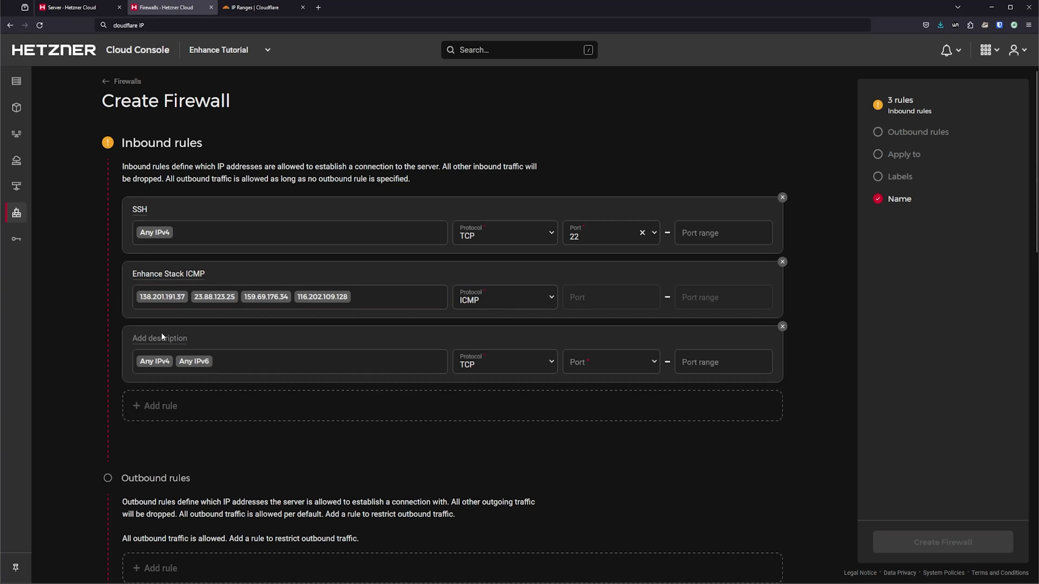
type("Enhance Stack TCP")
left_click(357, 366)
key("BackSpace")
key("BackSpace")
type("138.201.191.37 23.88.123.25 159.69.176.34 116.202.109.128")
left_click(610, 362)
type("any")
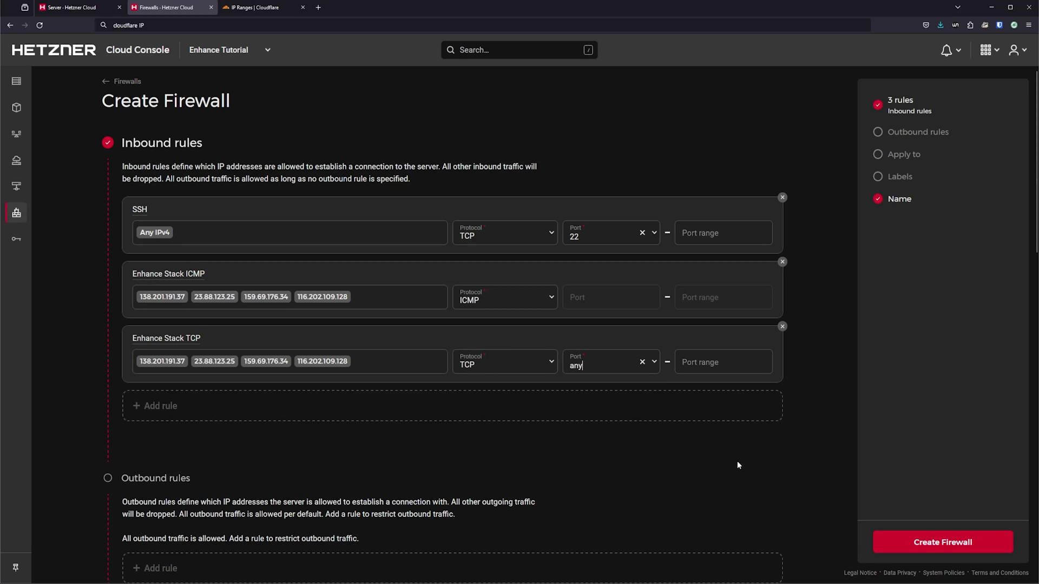
scroll(737, 464, "down", 6)
Step: Apply the firewall to the enh-backups server, name it enhance-backups, and create it
left_click(211, 307)
left_click(179, 343)
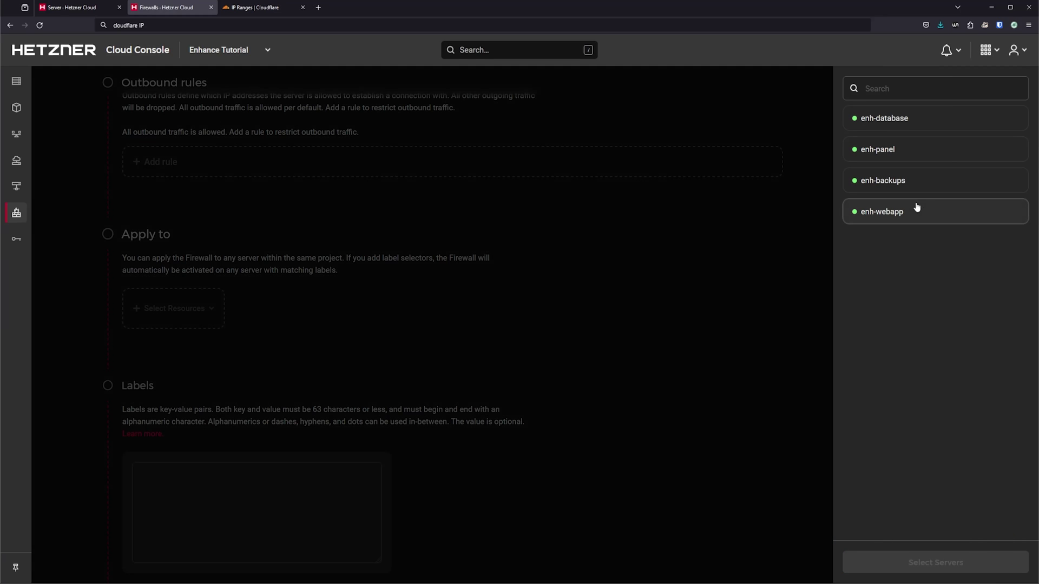
left_click(915, 180)
left_click(942, 562)
triple_click(263, 331)
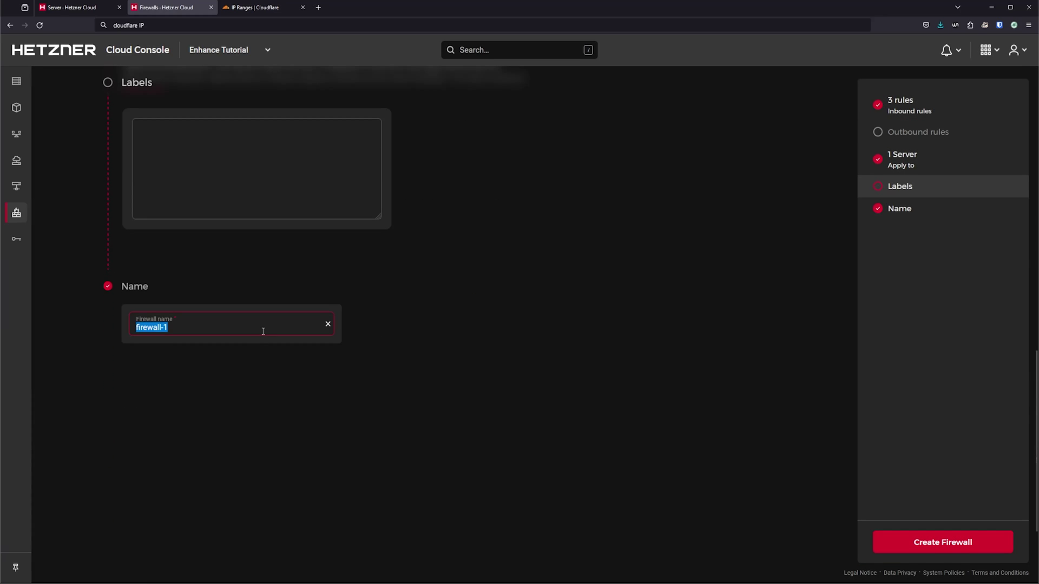
type("enhance-backups")
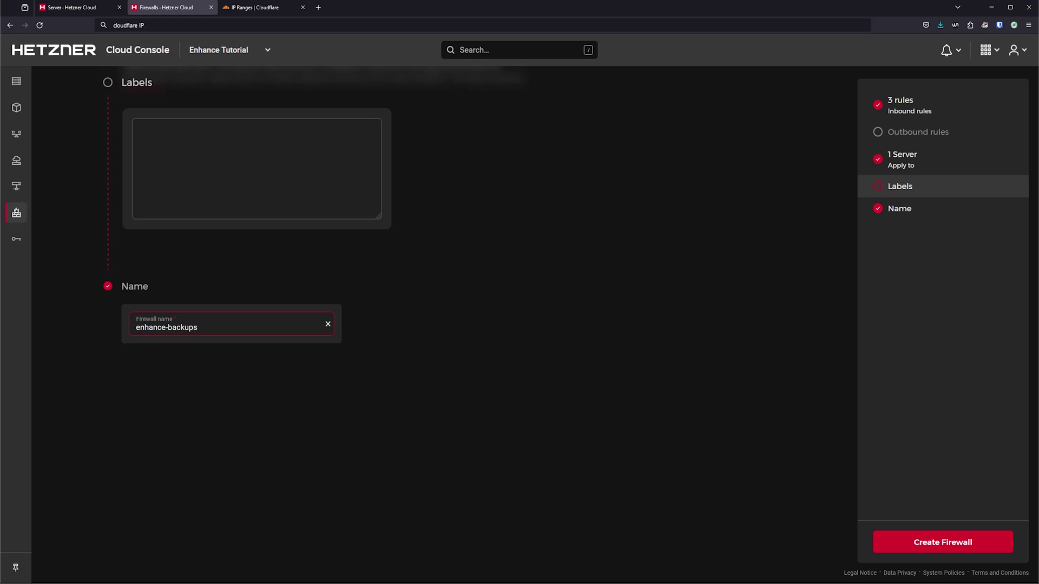
left_click(954, 537)
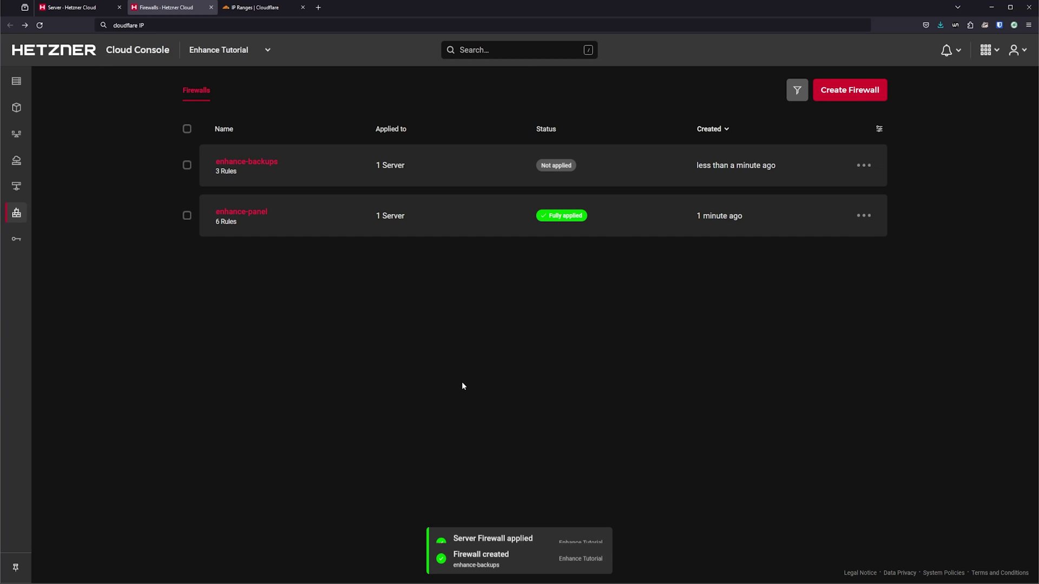
Step: Start a new firewall with IPv4-only SSH and HTTP (TCP 80) inbound rules
left_click(869, 98)
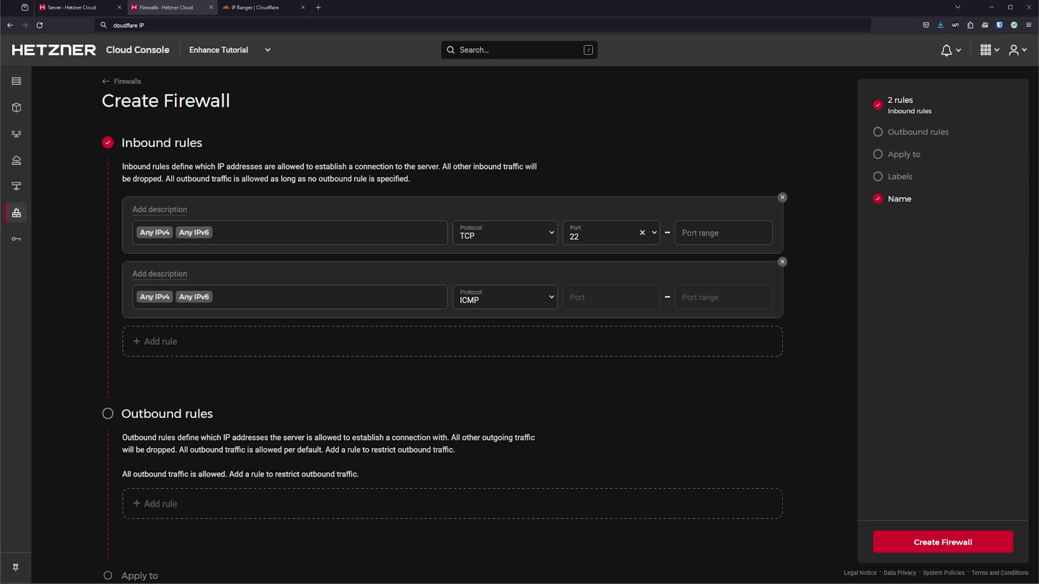
left_click(277, 228)
key("BackSpace")
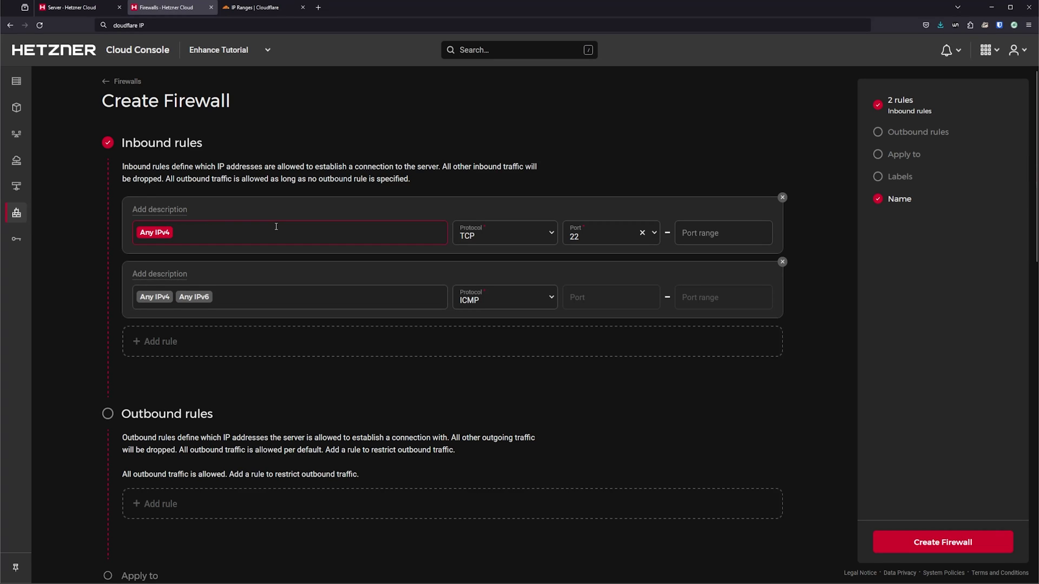
left_click(186, 211)
type("SSH")
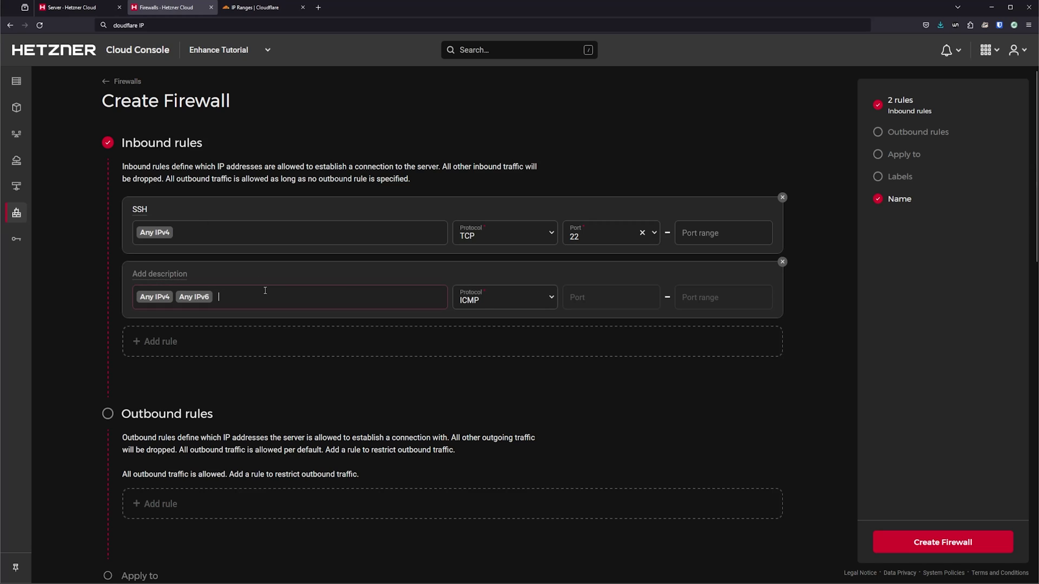
key("BackSpace")
left_click(536, 299)
left_click(522, 320)
left_click(612, 375)
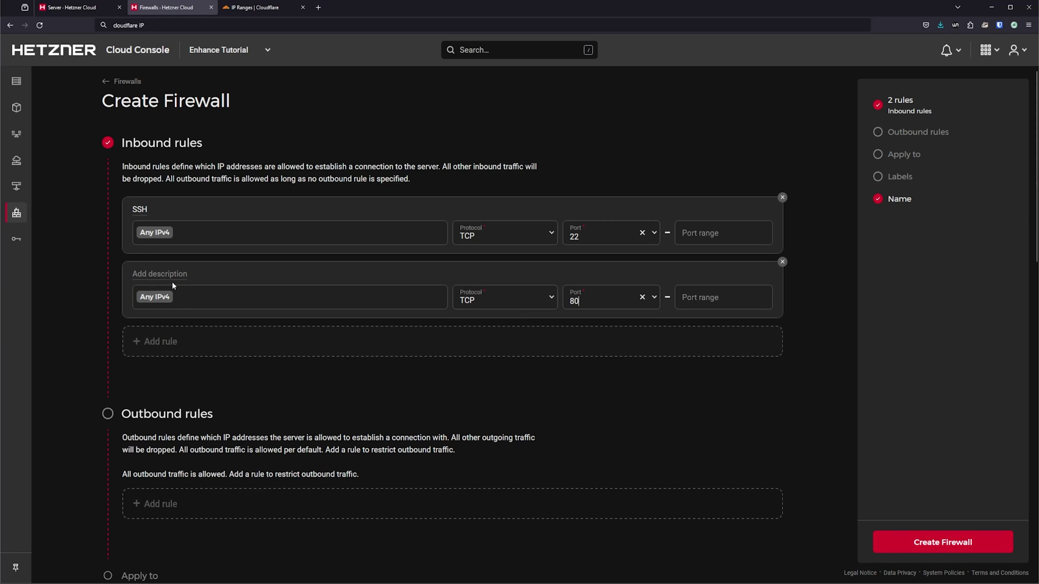
left_click(169, 274)
type("HTTP")
Step: Add third and fourth inbound rules described HTTPS and QUIC
left_click(160, 341)
left_click(162, 338)
type("HTTPS")
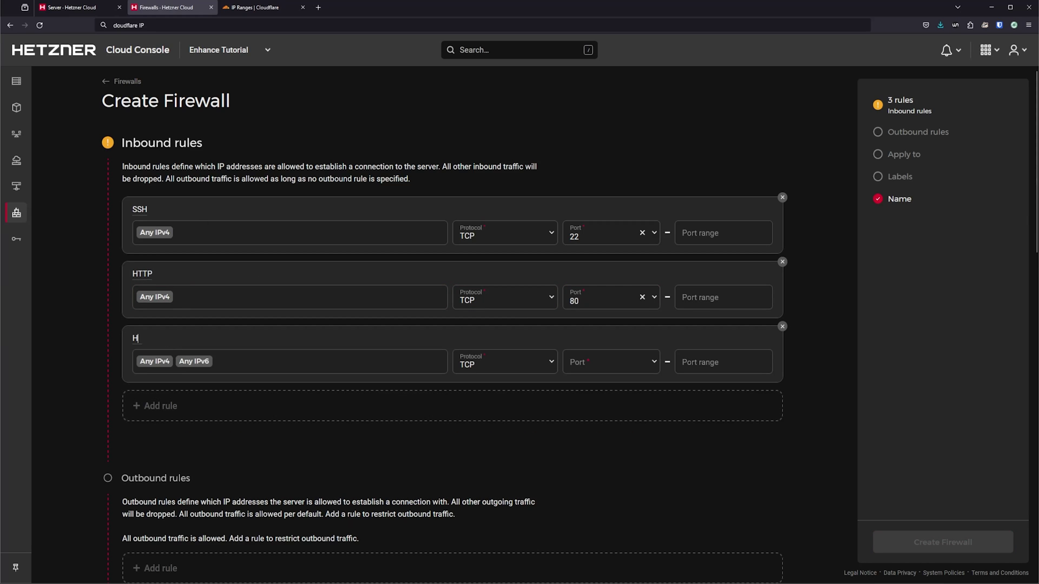
left_click(156, 405)
left_click(155, 404)
type("QUIC")
Step: Make HTTPS and QUIC IPv4-only on port 443 and UDP 443, then add an Enhance Stack ICMP rule
left_click(297, 362)
key("BackSpace")
key("BackSpace")
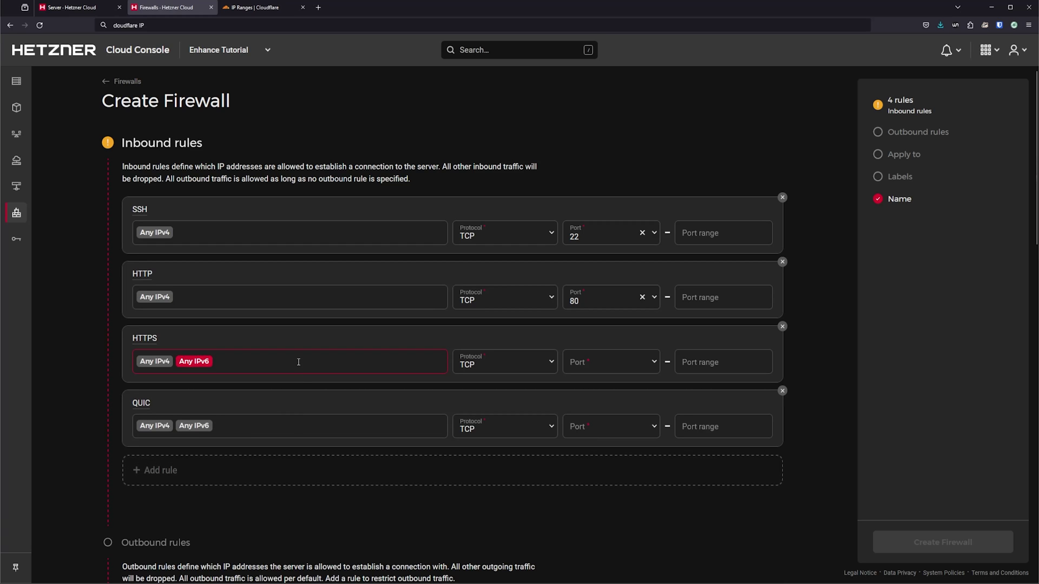
left_click(297, 425)
key("BackSpace")
key("BackSpace")
left_click(611, 362)
type("443")
key("Return")
left_click(505, 426)
left_click(505, 471)
left_click(600, 427)
type("443")
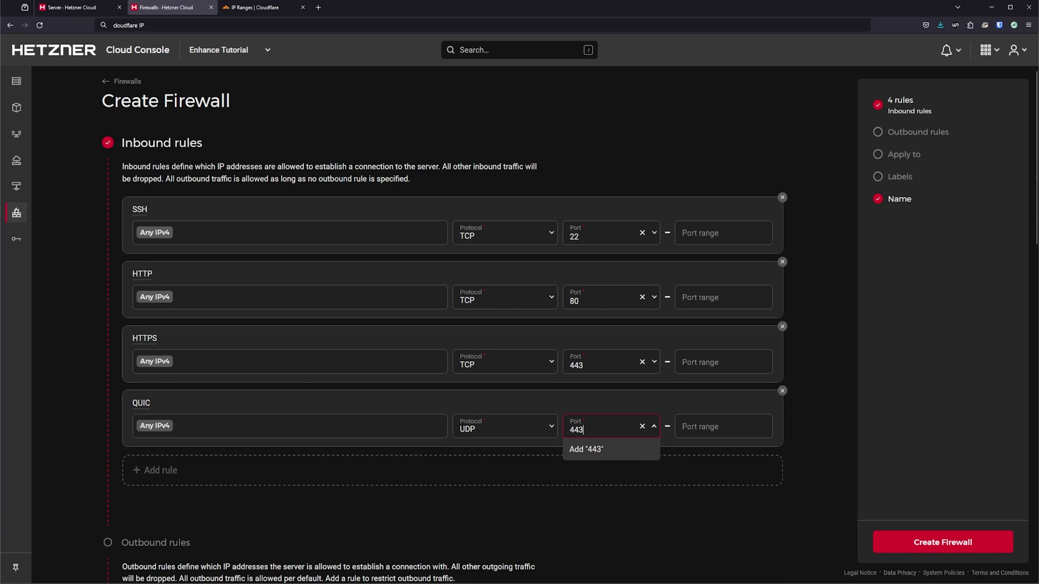
left_click(600, 451)
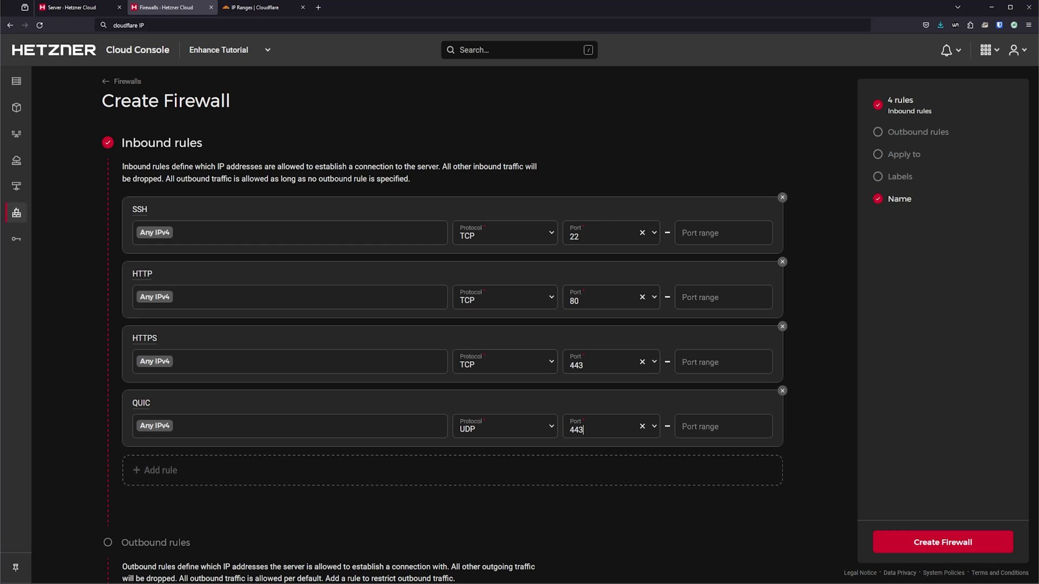
left_click(181, 475)
type("Enhance Stack ICM")
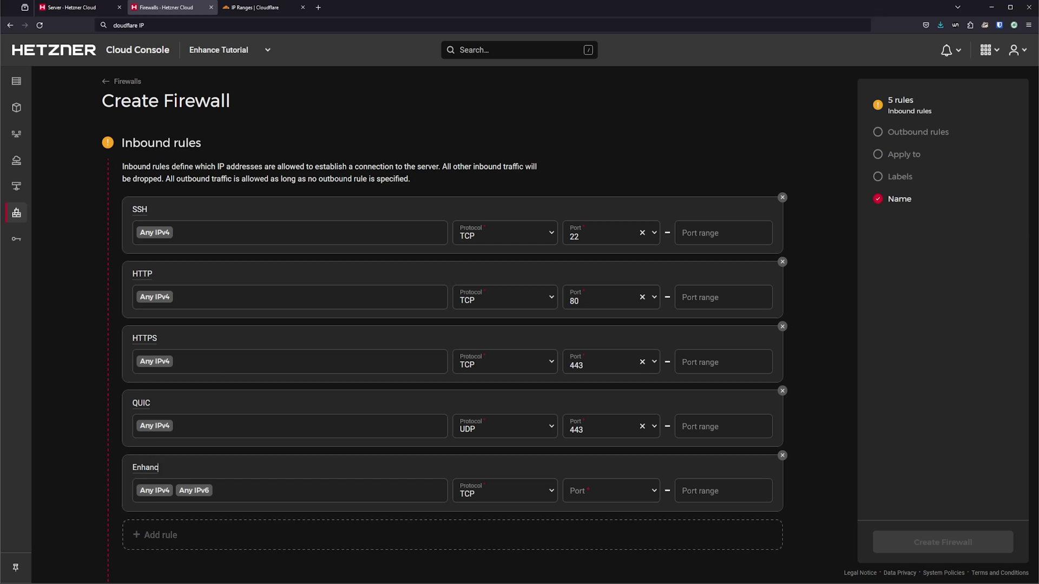
type("P")
Step: Limit the Enhance Stack ICMP rule to the four pasted IP addresses with protocol ICMP
left_click(263, 490)
key("BackSpace")
key("BackSpace")
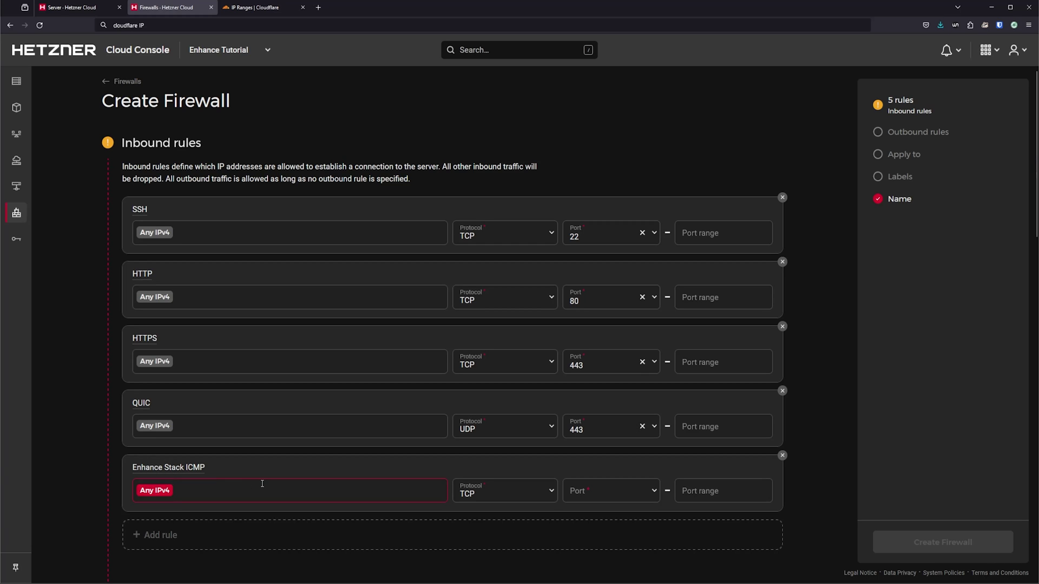
type("138.201.191.37 23.88.123.25 159.69.176.34 116.202.109.128")
left_click(542, 497)
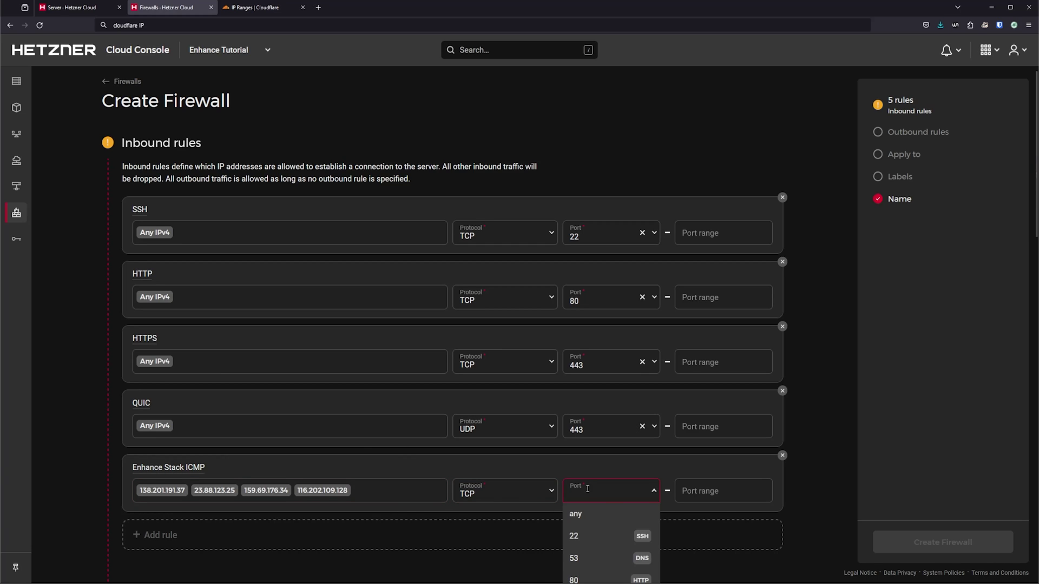
left_click(542, 496)
left_click(529, 549)
scroll(376, 397, "down", 3)
Step: Add an Enhance Stack TCP rule for the four pasted IPs on any port
left_click(176, 354)
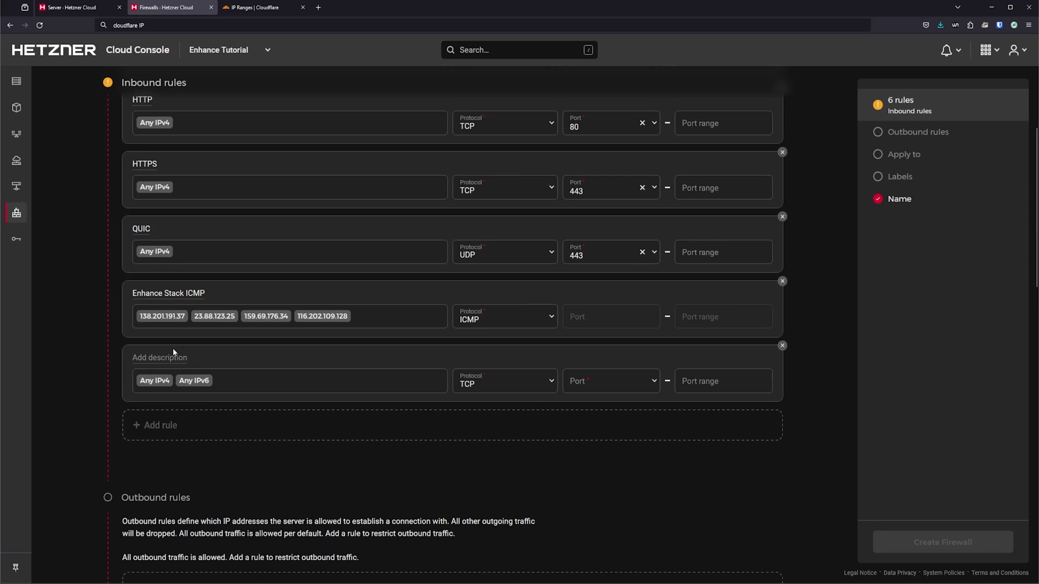
type("Enhance Stack TCP")
key("Tab")
key("BackSpace")
key("BackSpace")
key("BackSpace")
key("BackSpace")
type("138.201.191.37 23.88.123.25 159.69.176.34 116.202.109.128")
left_click(607, 388)
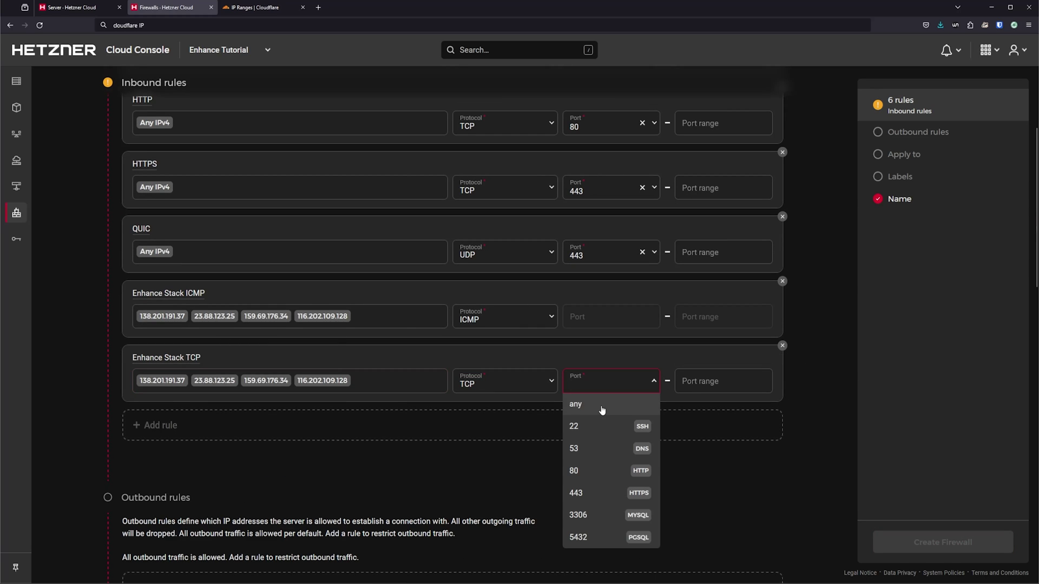
type("any")
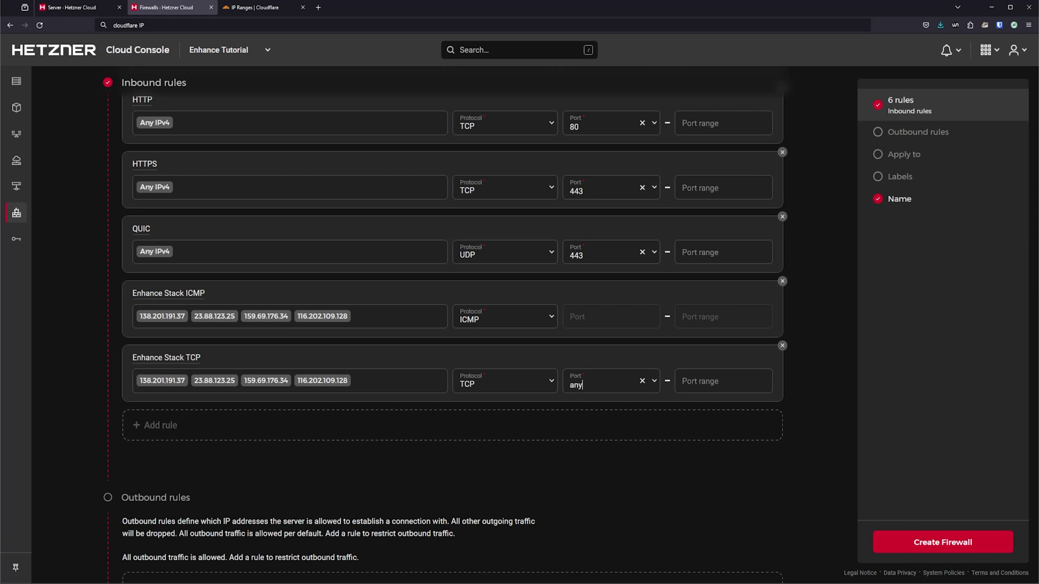
Step: Add an IPv4-only 'Litespeed Admin Port #Only if using LSE' rule on TCP 7080
left_click(232, 436)
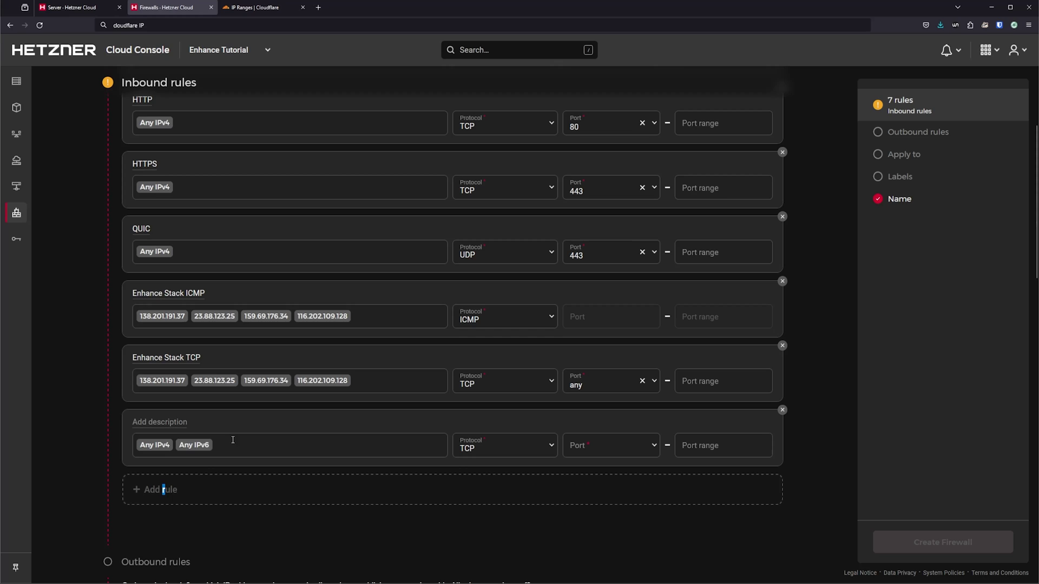
left_click(164, 425)
type("Litespeed Admin Port")
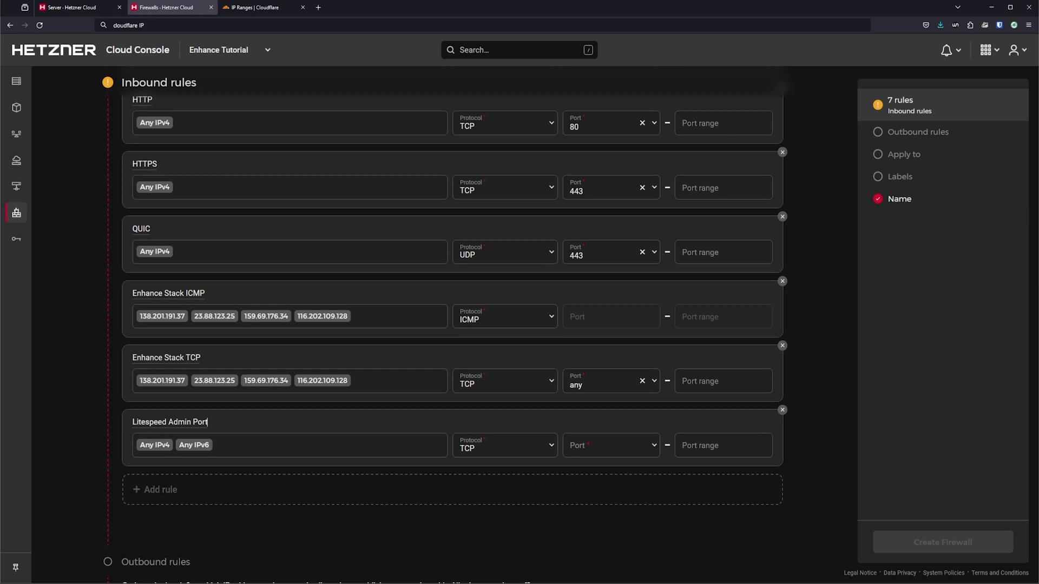
type(" #Only if using LSE")
left_click(243, 445)
key("BackSpace")
left_click(615, 446)
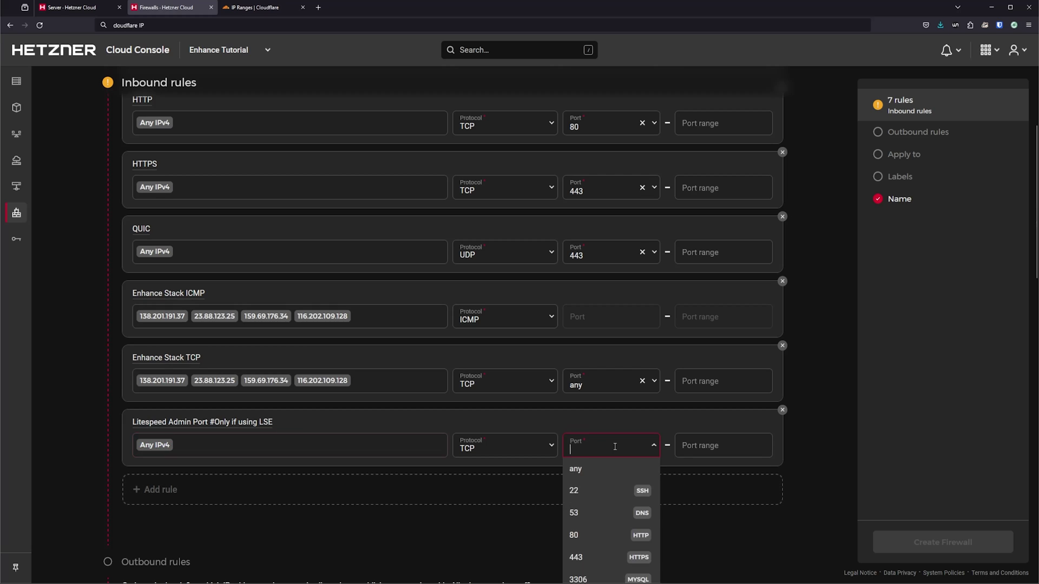
type("7080")
key("Return")
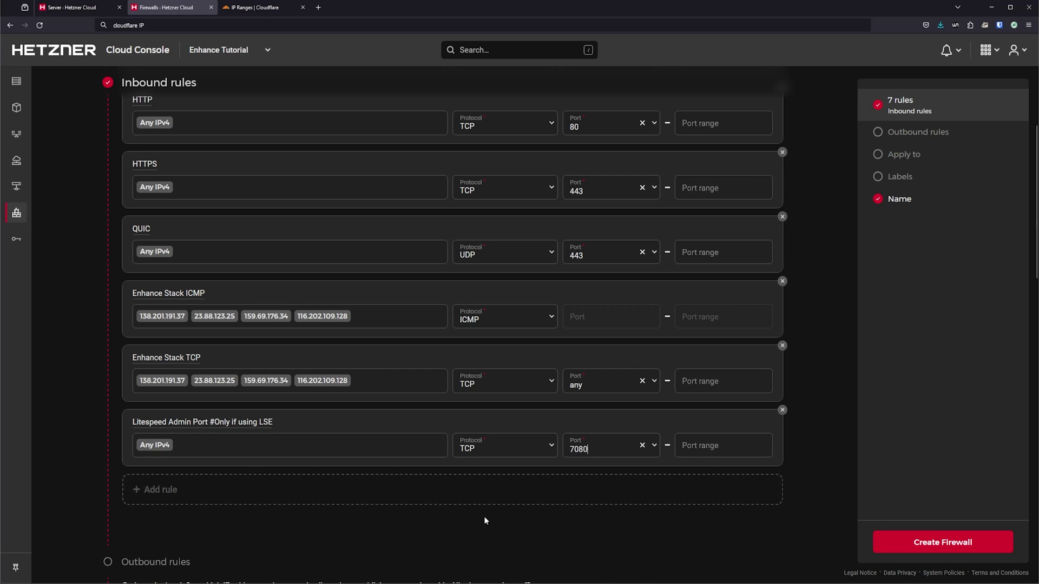
scroll(484, 521, "down", 5)
scroll(209, 510, "down", 2)
Step: Apply the firewall to the enh-webapp server, name it enhance-webapps, and create it
left_click(213, 398)
left_click(216, 454)
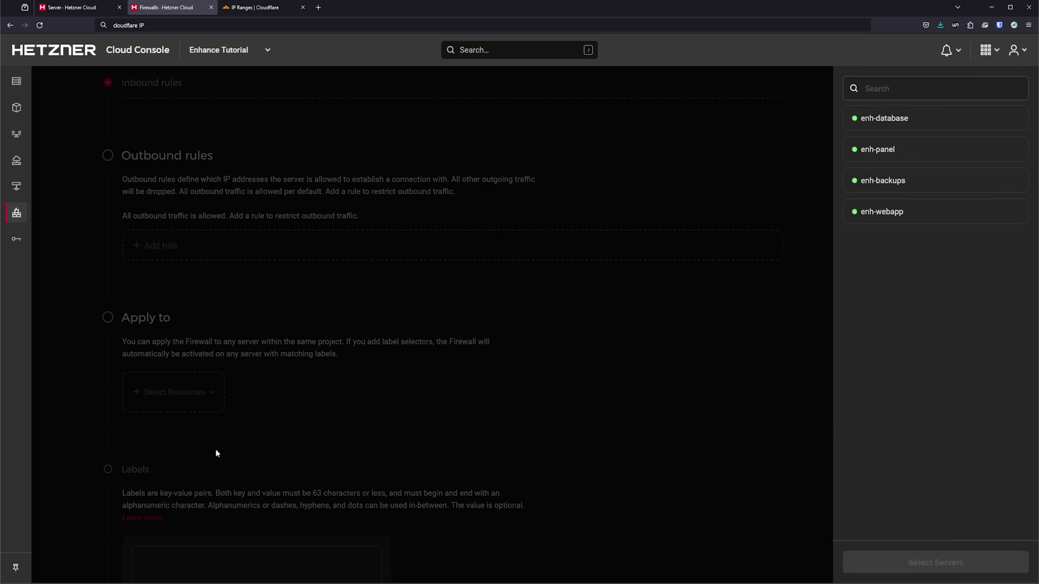
left_click(932, 212)
left_click(935, 563)
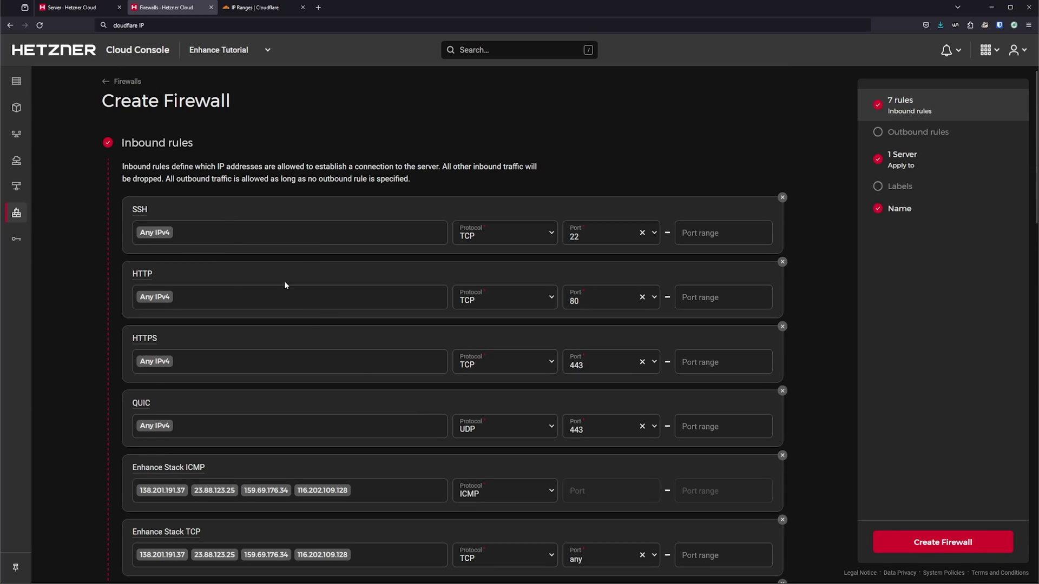
scroll(442, 366, "down", 2)
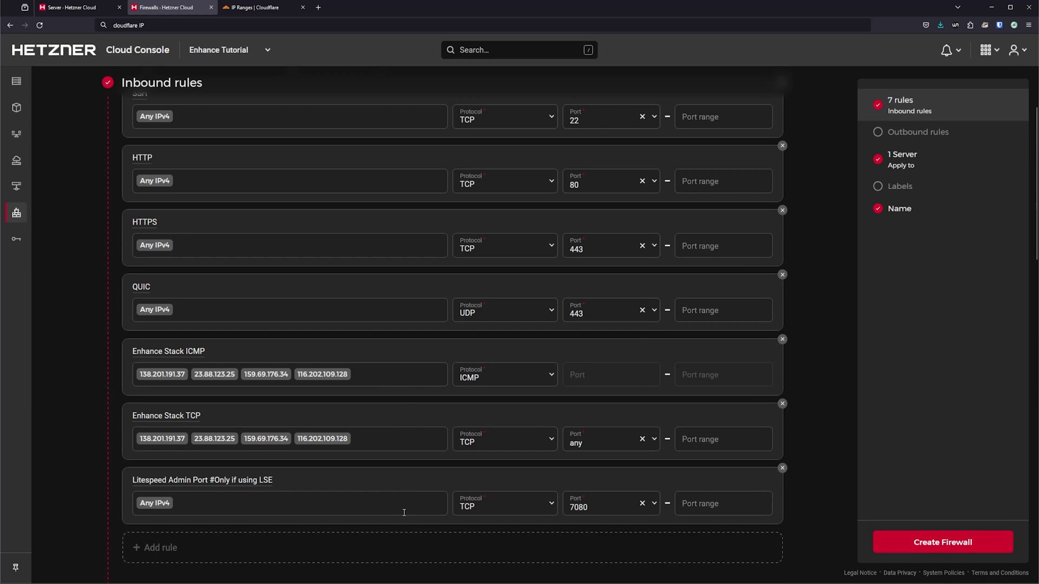
scroll(456, 379, "down", 10)
triple_click(233, 295)
type("enha")
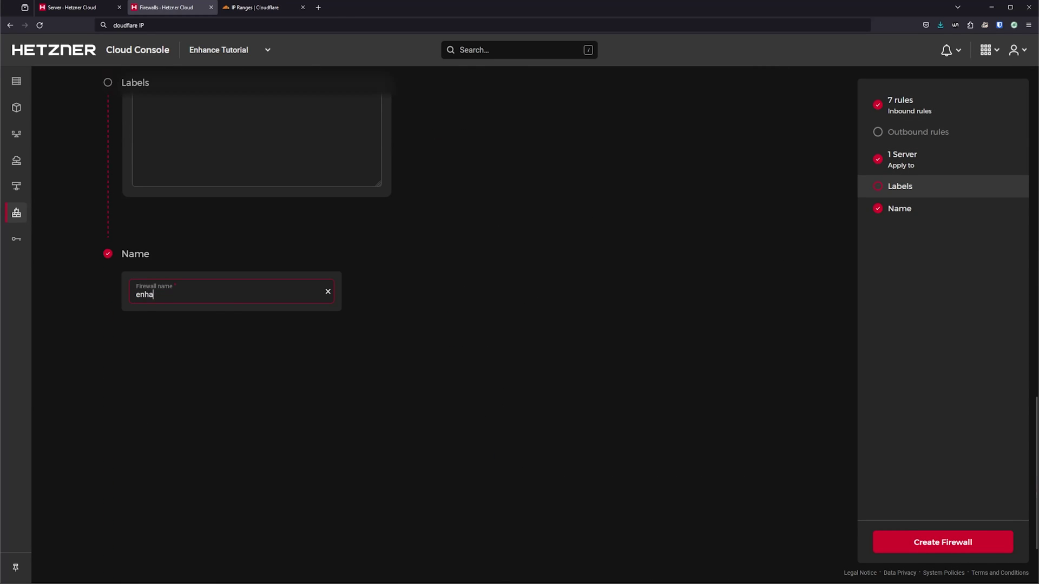
type("nce-webapps")
left_click(942, 541)
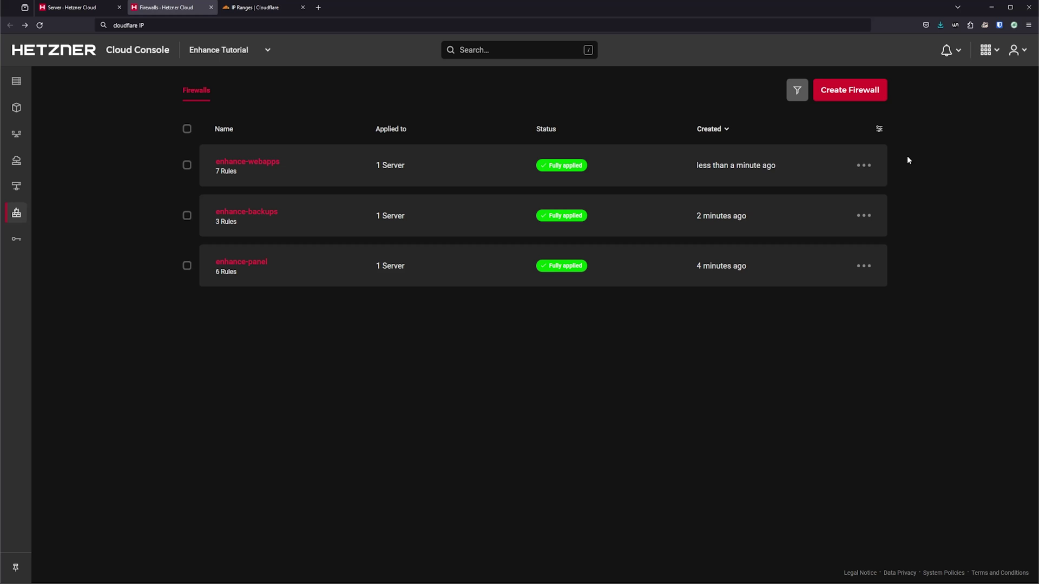
Step: Start another firewall with an IPv4-only SSH rule and an Enhance Stack ICMP rule for the four IPs
left_click(853, 87)
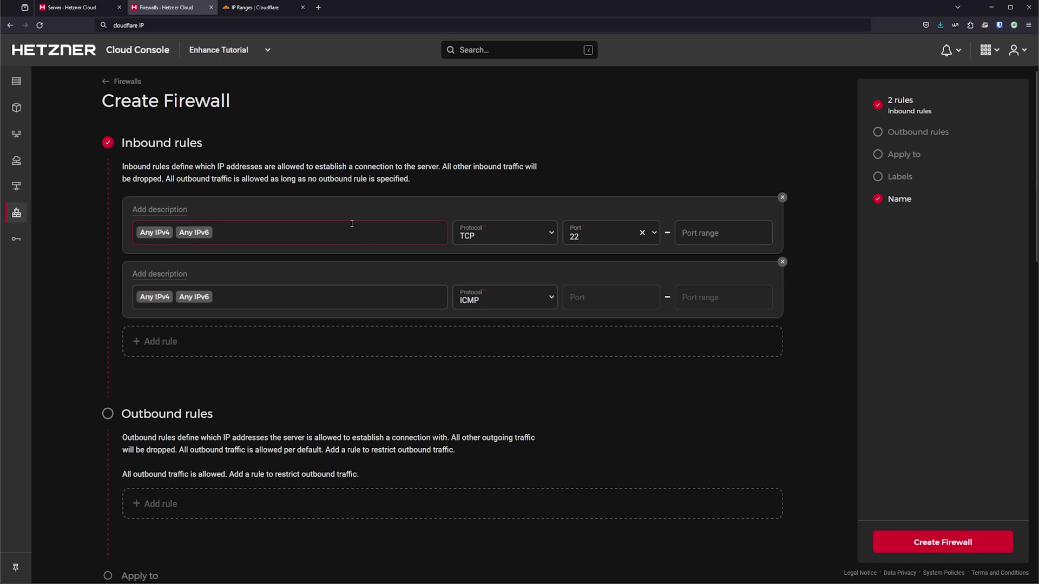
key("BackSpace")
key("shift+Tab")
type("SSH")
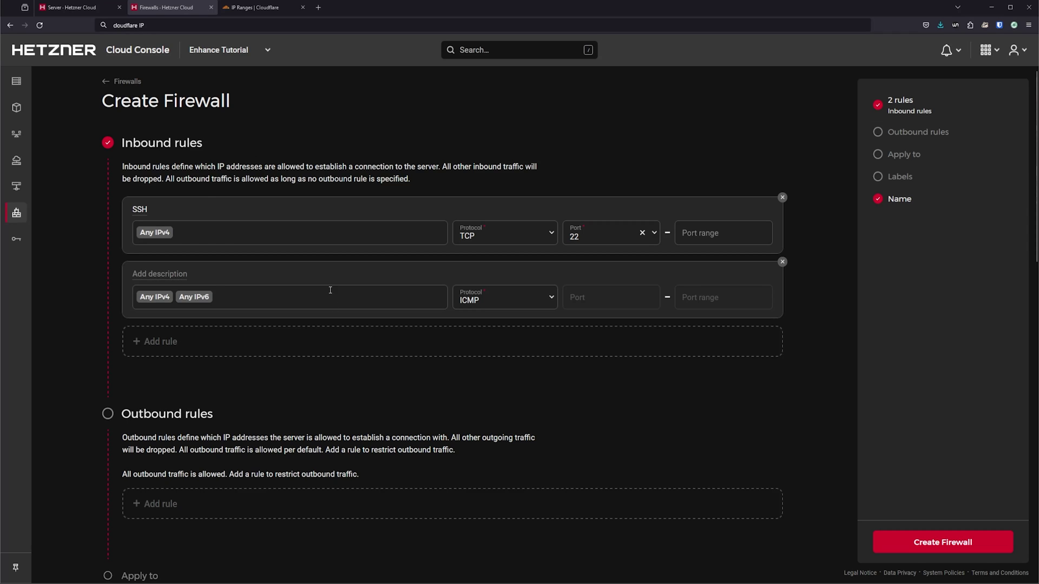
left_click(162, 274)
type("Enhanc")
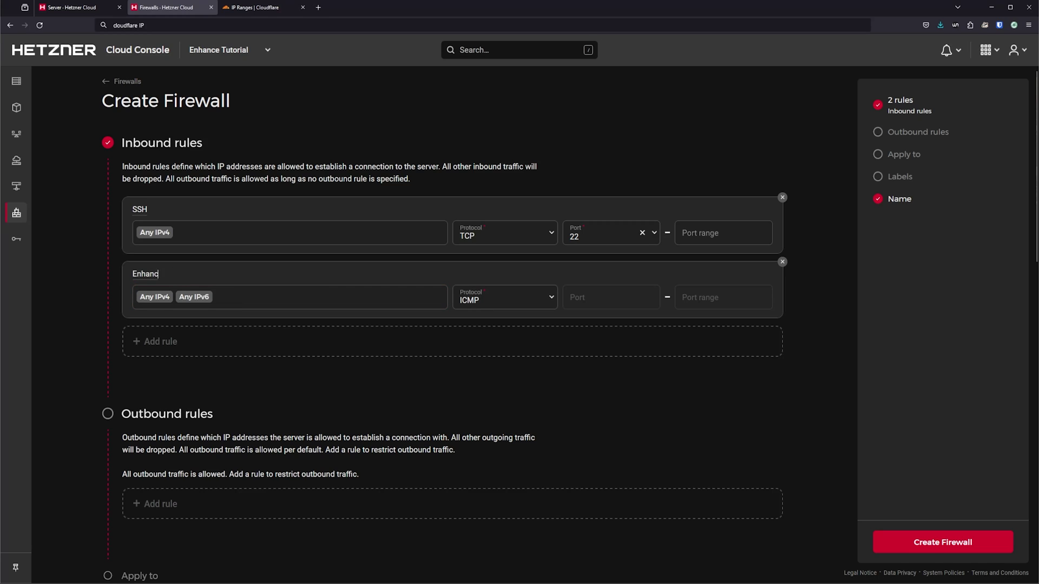
type("e Stack ICMP")
left_click(272, 296)
key("BackSpace")
key("BackSpace")
key("BackSpace")
key("BackSpace")
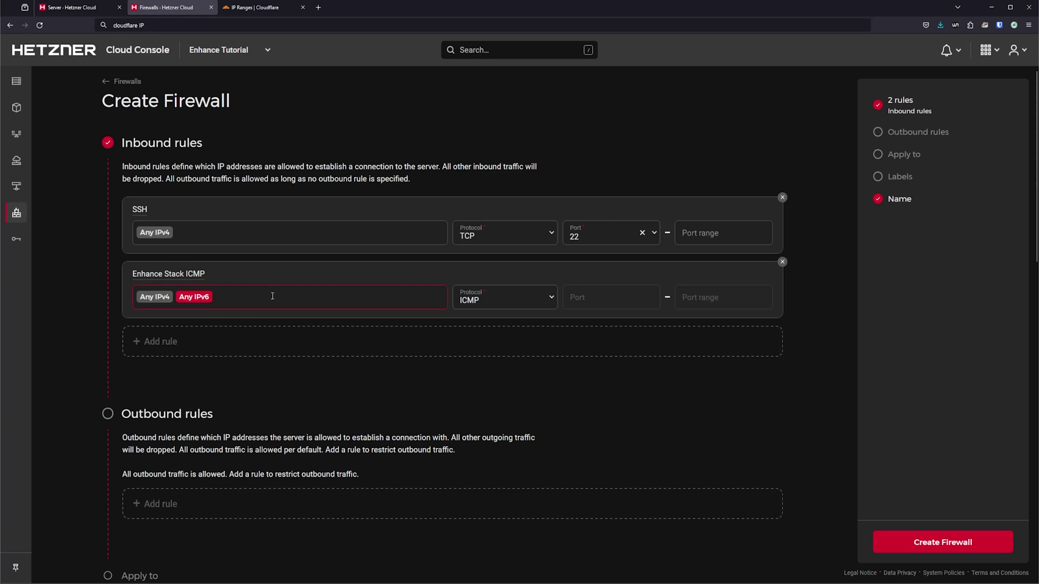
type("138.201.191.37 23.88.123.25 159.69.176.34 116.202.109.128")
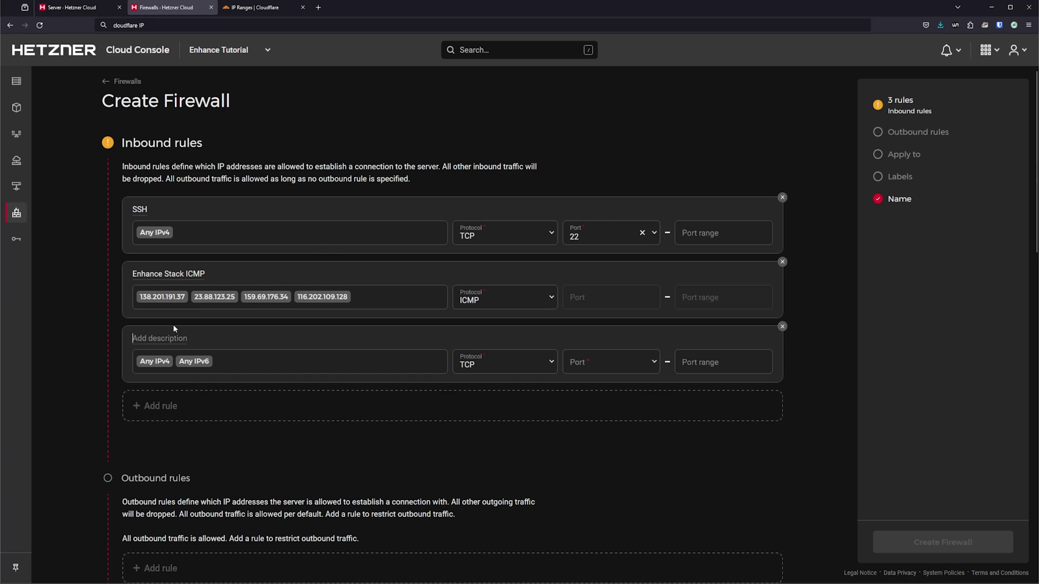
Step: Add a Database rule on port 3306 allowing only enh-webapp's IP 138.201.191.37
type("Database")
left_click(259, 361)
key("BackSpace")
key("BackSpace")
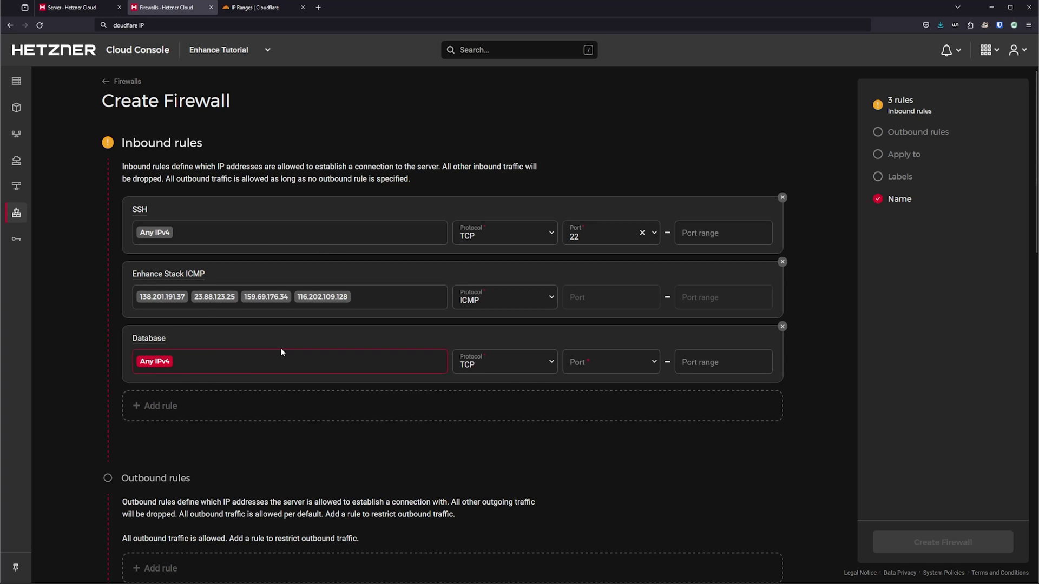
key("BackSpace")
left_click(606, 362)
left_click(610, 496)
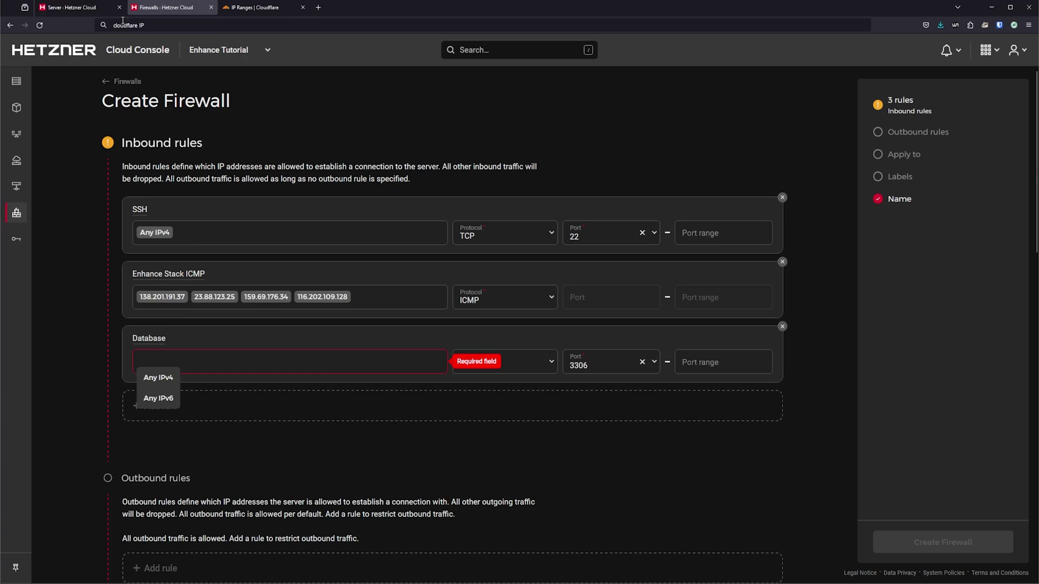
left_click(97, 8)
left_click(381, 166)
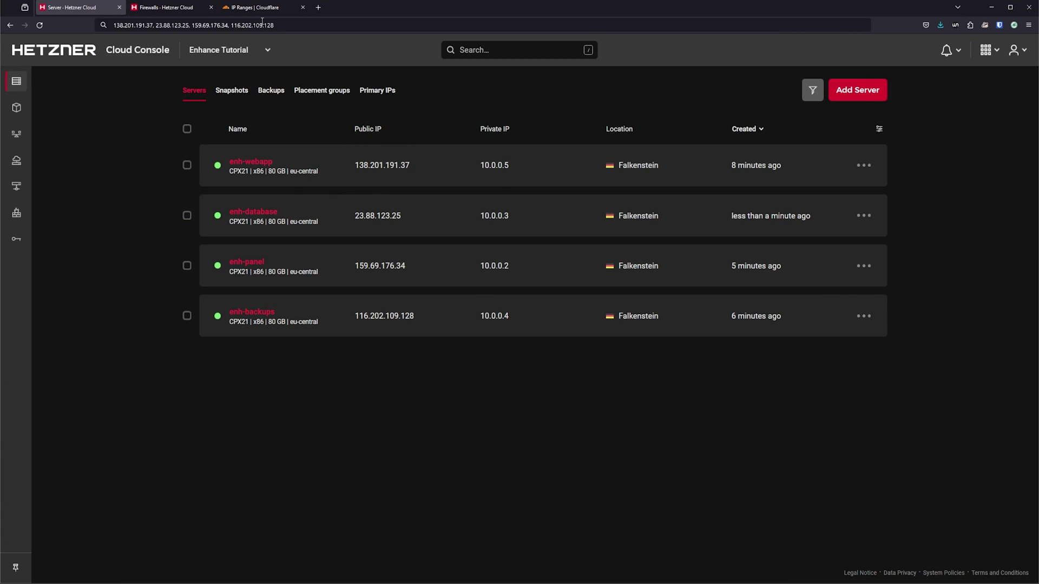
left_click(190, 9)
key("ctrl+v")
left_click(571, 497)
scroll(659, 480, "down", 7)
scroll(558, 423, "up", 7)
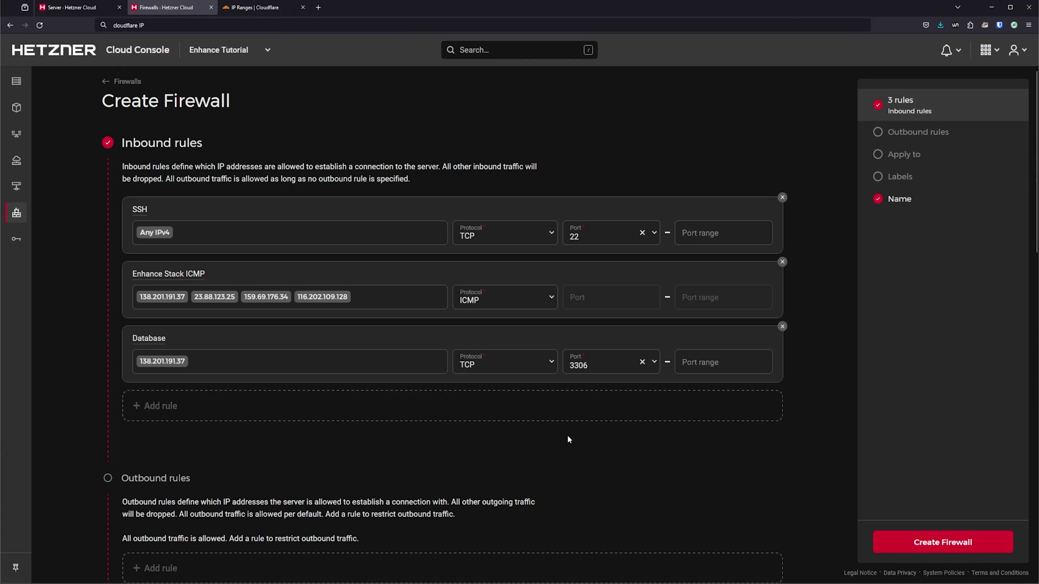
Step: Add an Enhance Stack TCP rule for the four server IPs on any port
left_click(379, 406)
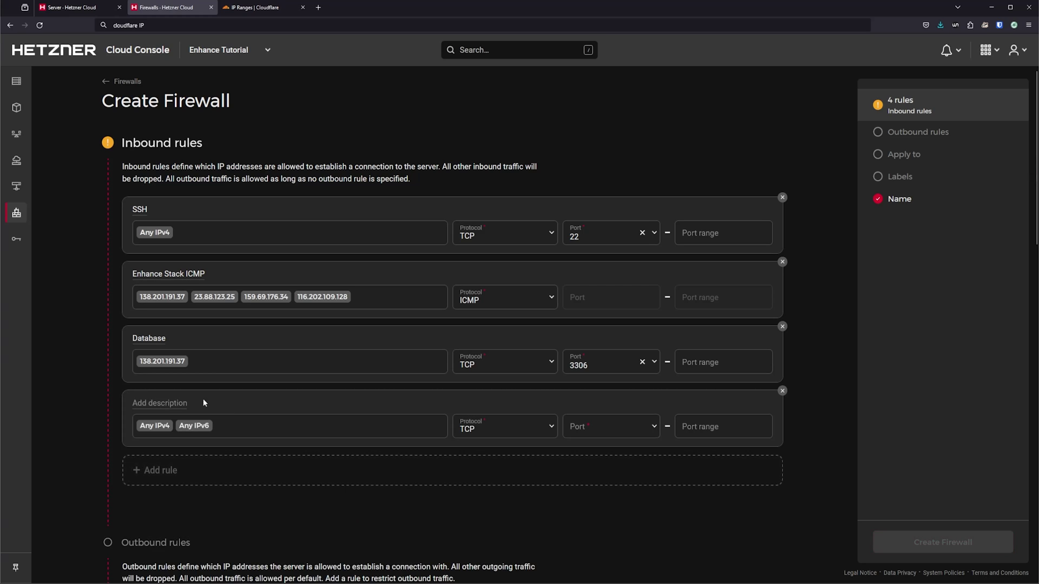
type("Enhance Stack TCP")
key("BackSpace")
key("BackSpace")
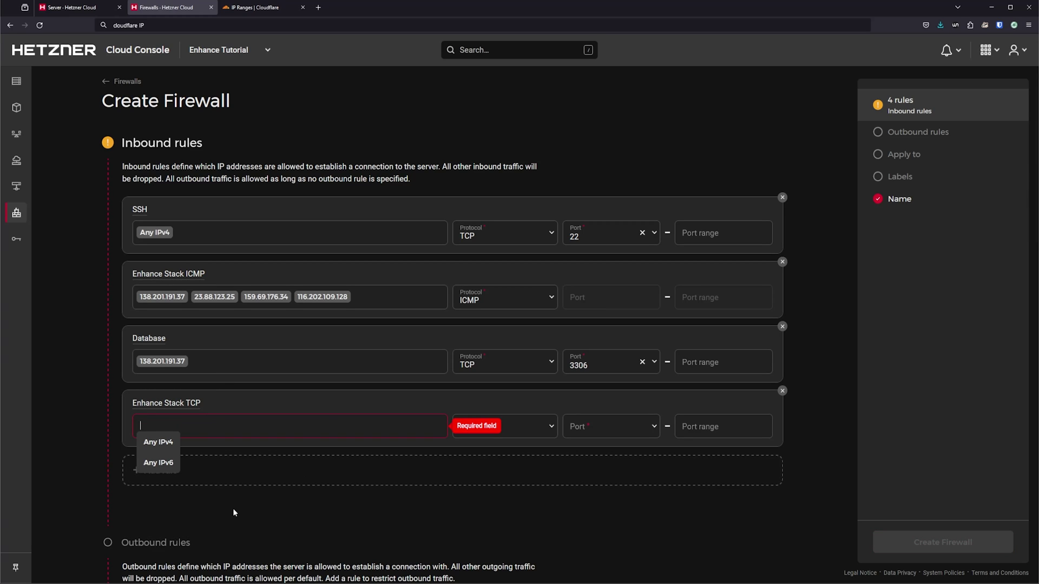
type("138.201.191.37 23.88.123.25 159.69.176.34 116.202.109.128")
left_click(616, 427)
left_click(610, 450)
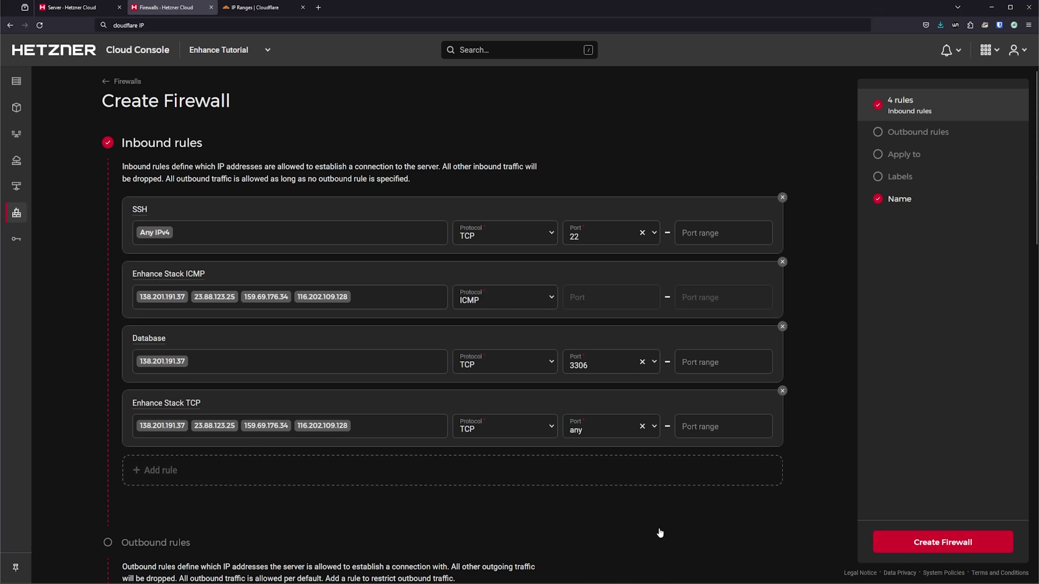
Step: Apply the firewall to the enh-database server, name it enhance-database, and create it
scroll(639, 470, "down", 8)
left_click(174, 256)
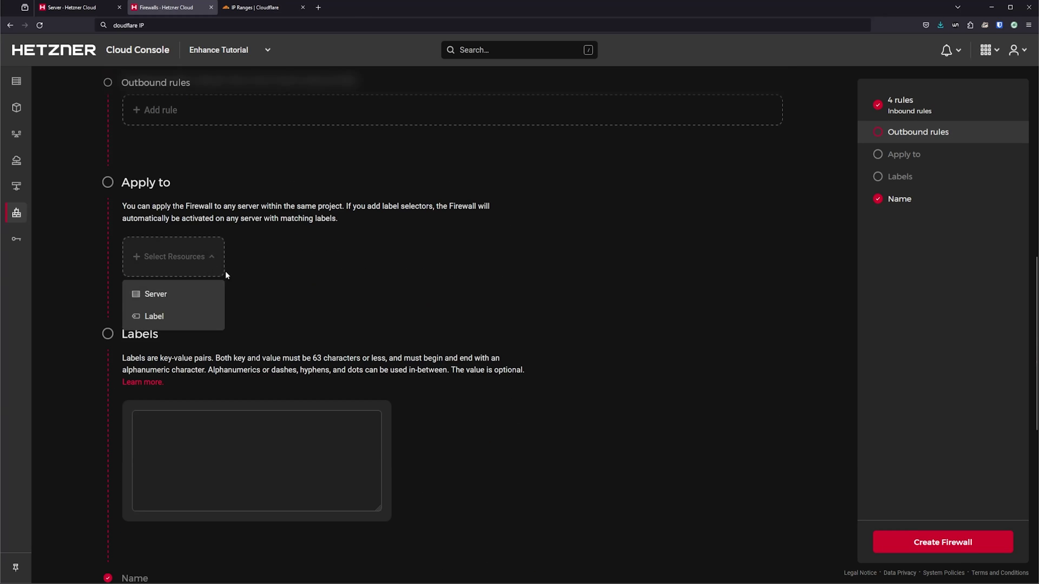
left_click(154, 295)
left_click(922, 125)
left_click(936, 563)
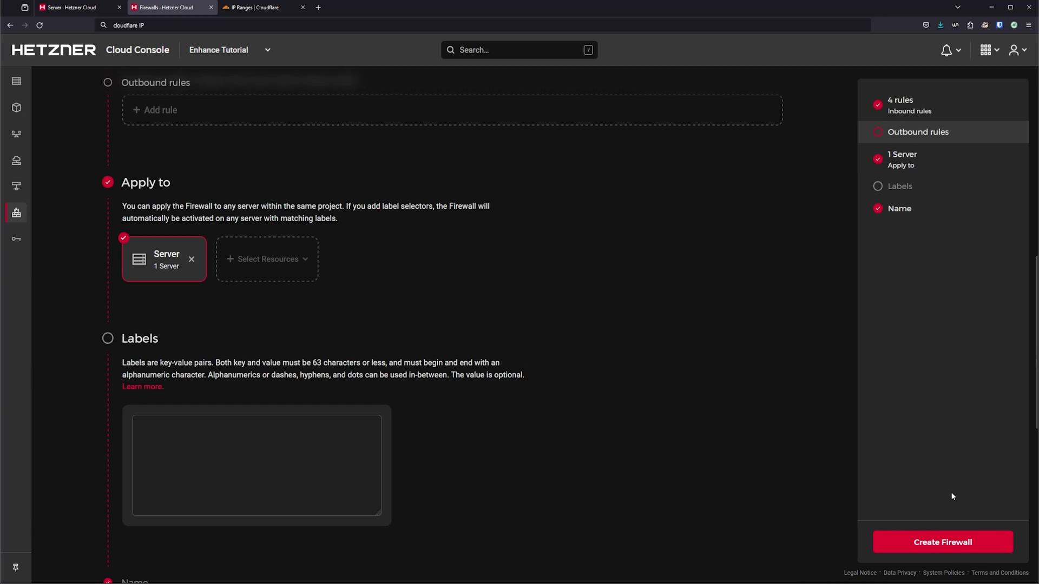
scroll(203, 236, "down", 5)
triple_click(203, 218)
type("enhance-database")
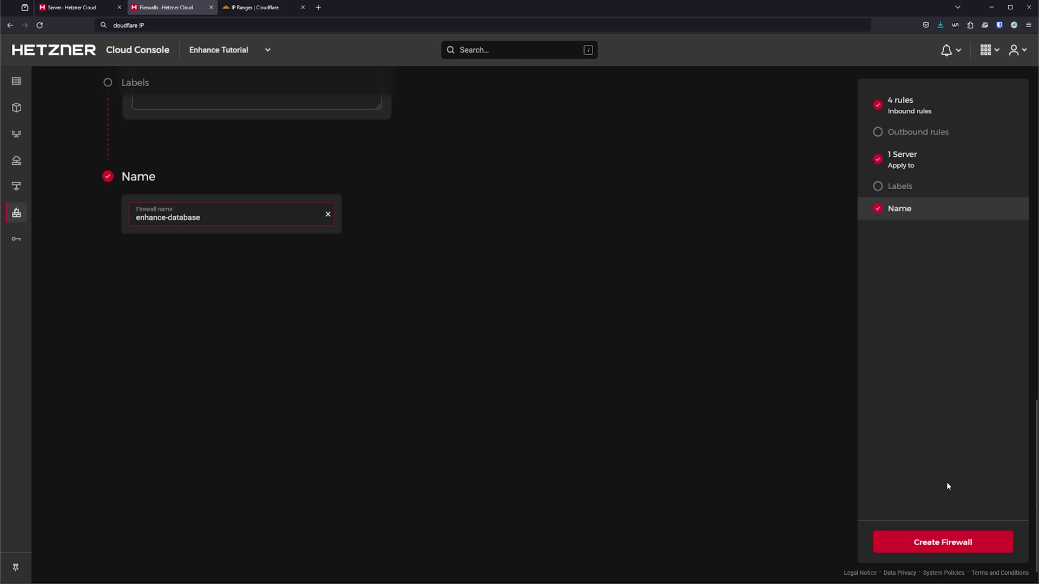
left_click(947, 541)
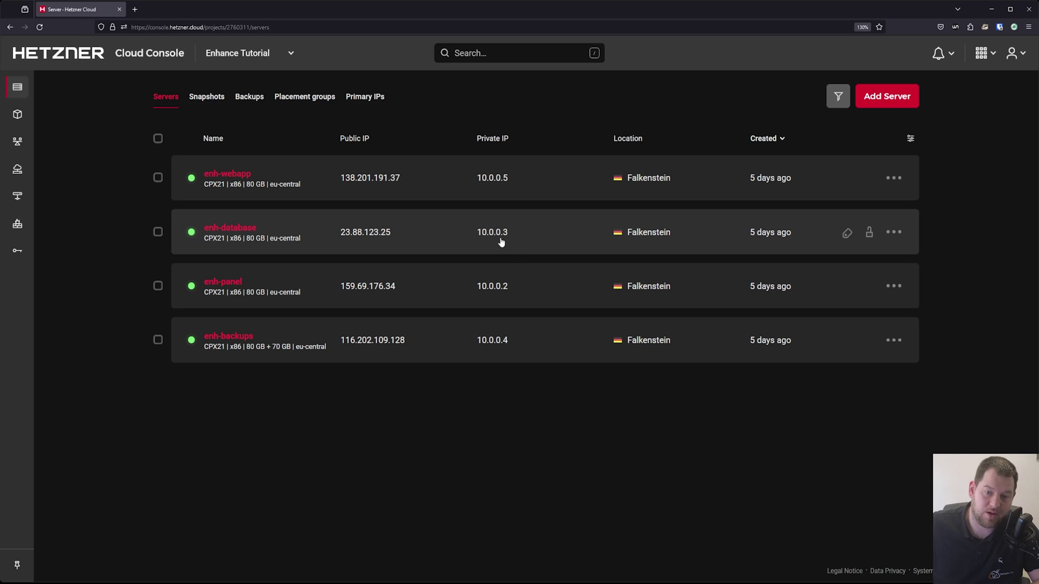
Step: Open the Firewalls list from the left sidebar
mouse_move(498, 233)
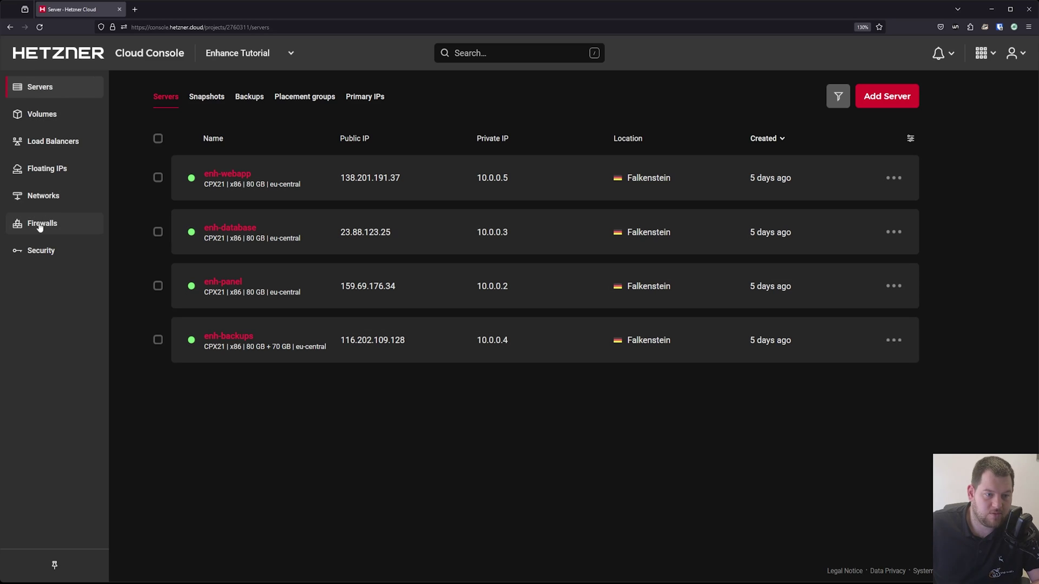
left_click(37, 224)
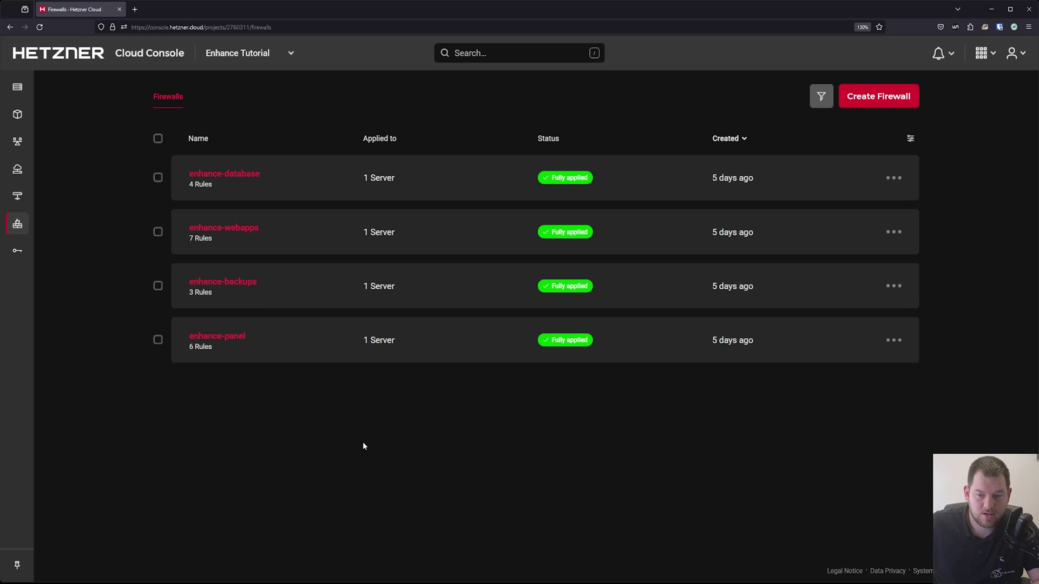
Step: In enhance-panel, rename the Enhance Stack ICMPT rule to Enhance Stack ICMP and save
left_click(233, 340)
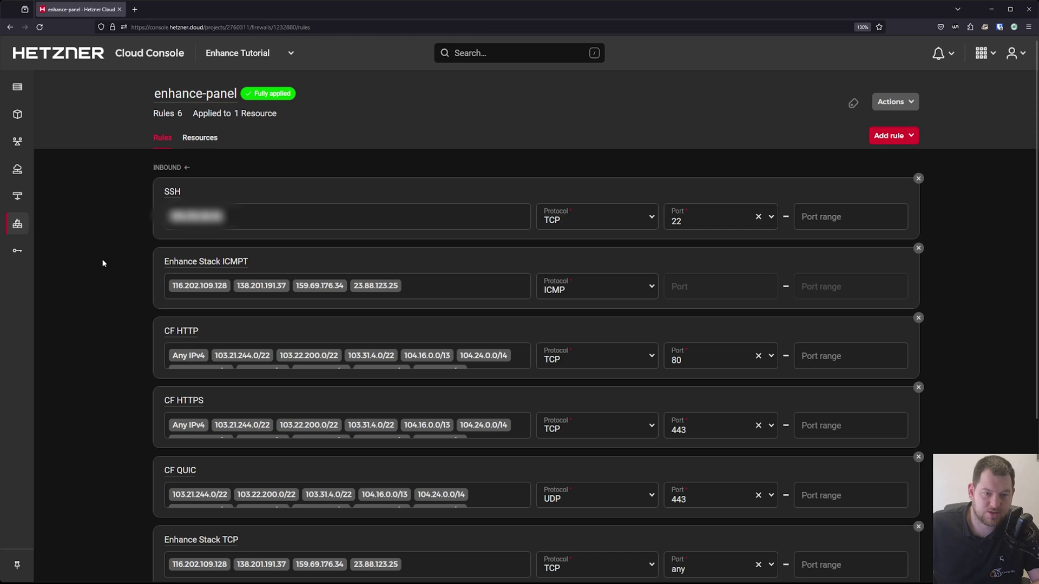
scroll(538, 214, "down", 1)
scroll(563, 211, "down", 1)
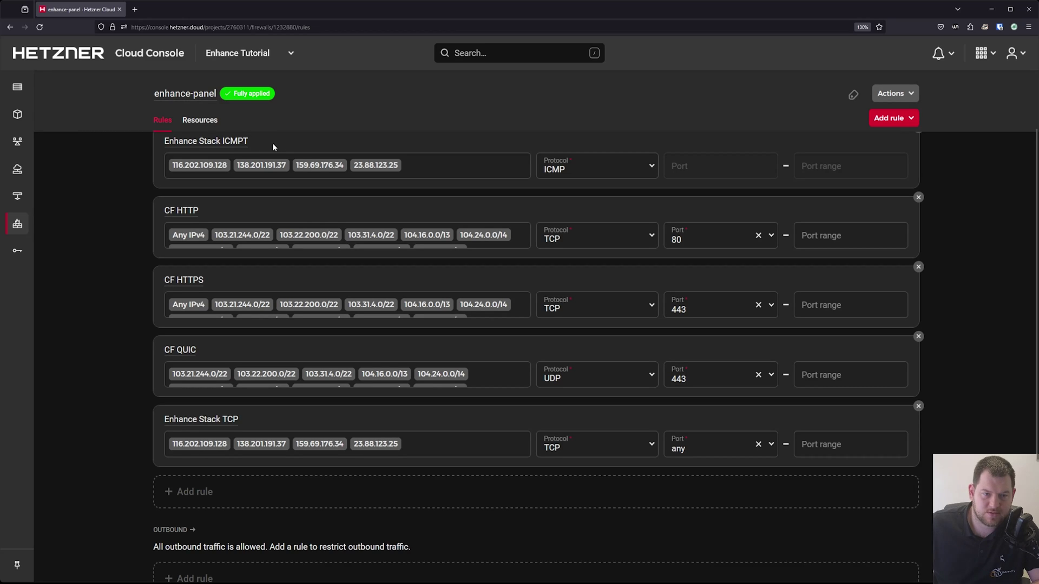
key("BackSpace")
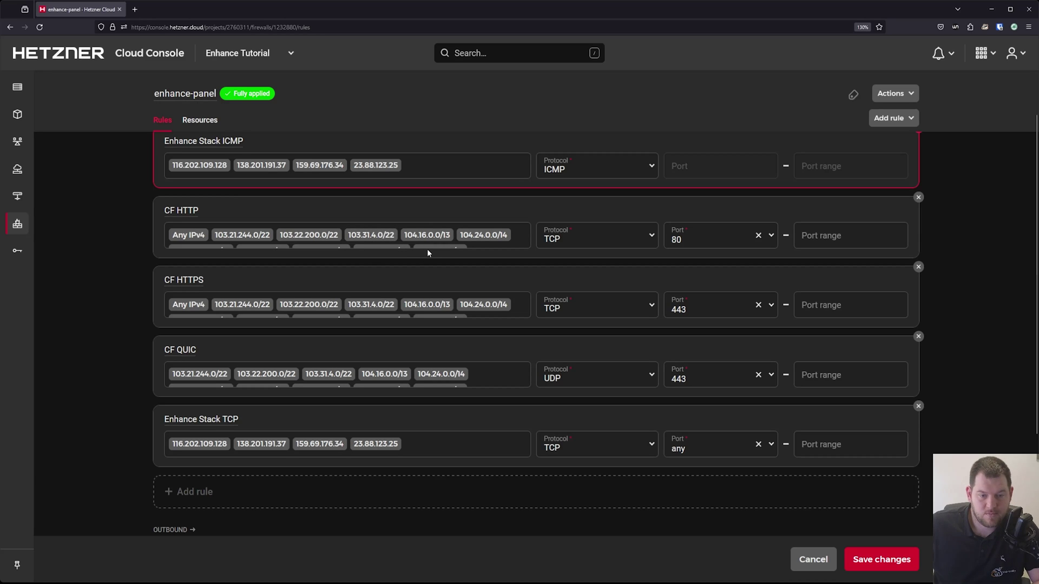
scroll(500, 395, "down", 1)
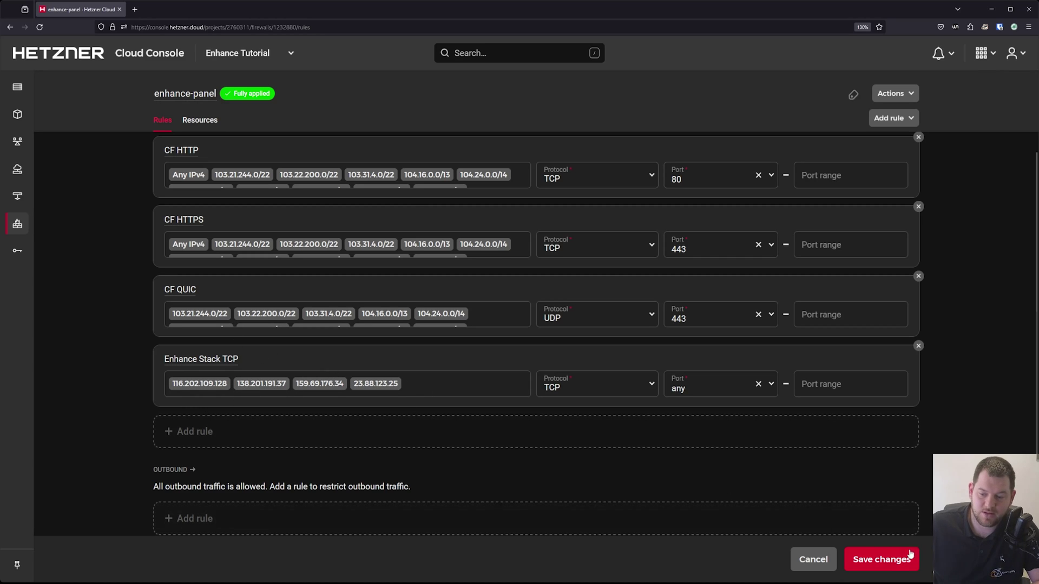
left_click(893, 558)
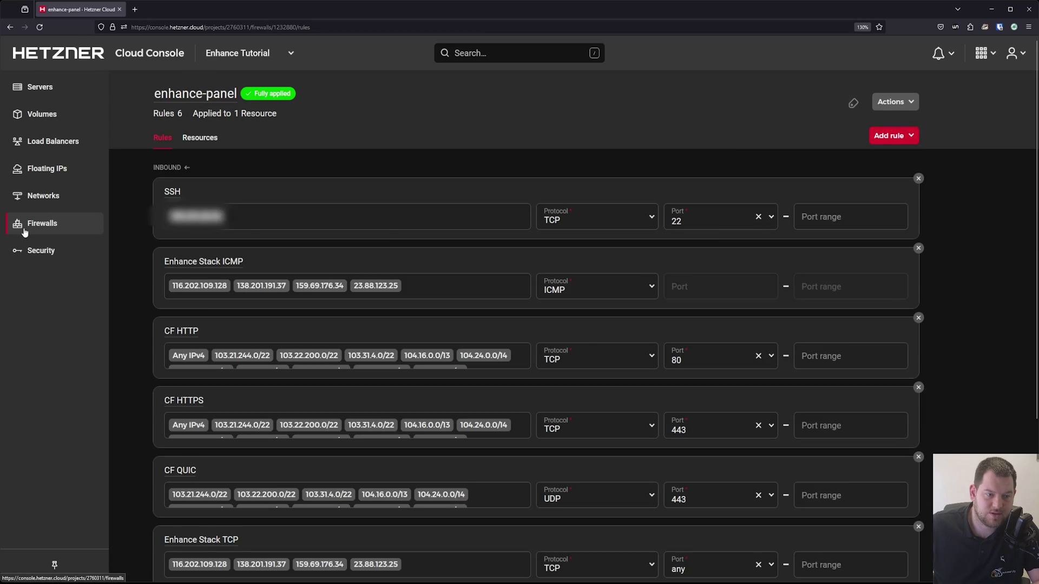
Step: Inspect the enhance-backups and enhance-webapps rules, then return to the Firewalls list
left_click(22, 224)
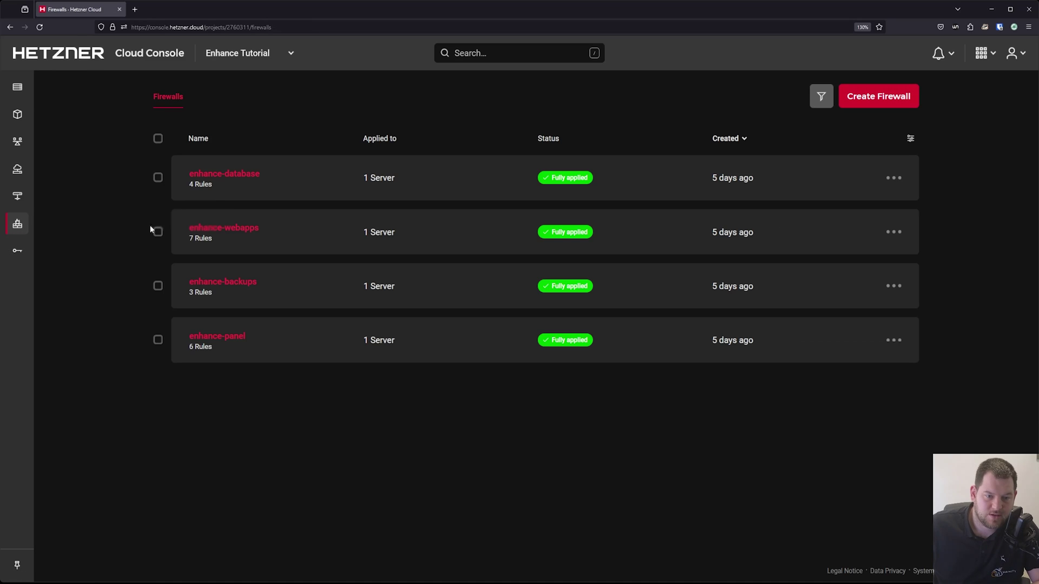
left_click(244, 287)
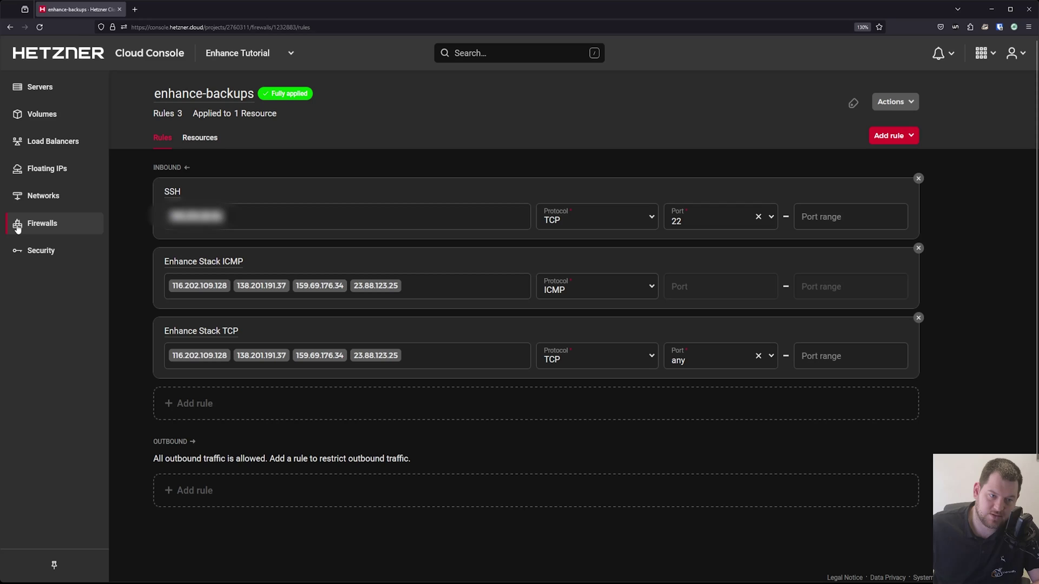
left_click(58, 227)
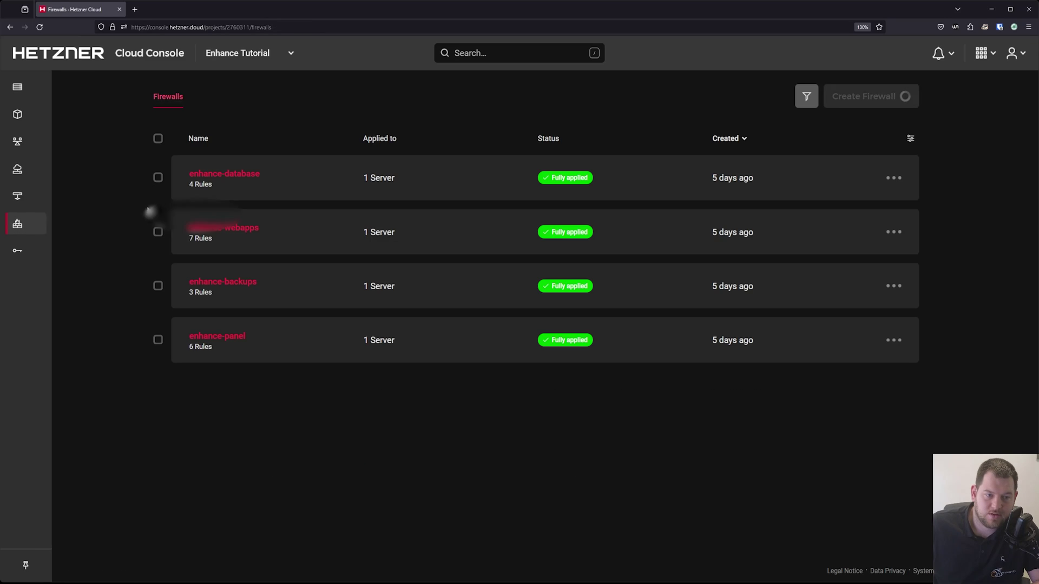
left_click(246, 233)
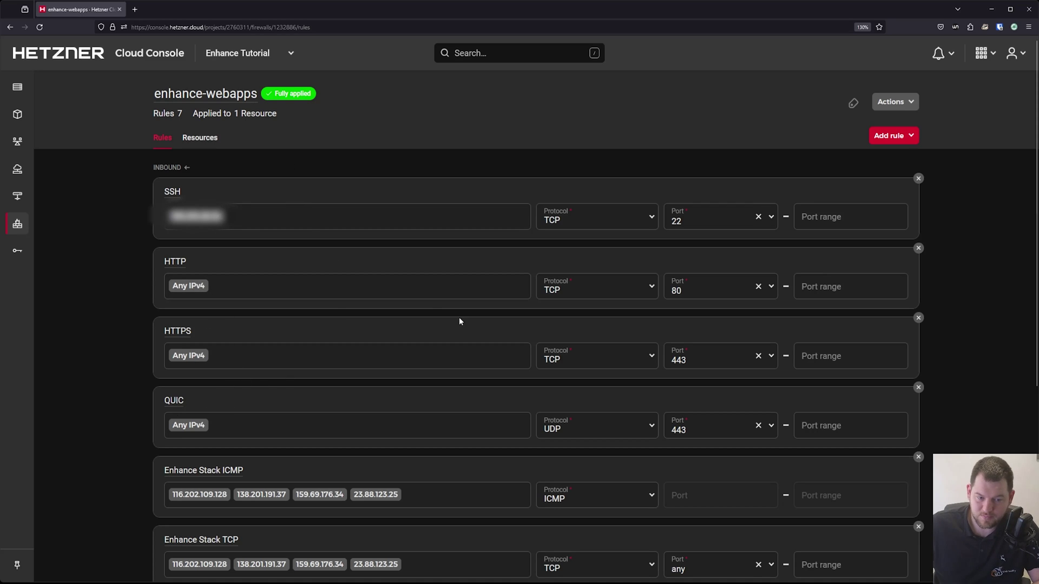
scroll(459, 322, "down", 3)
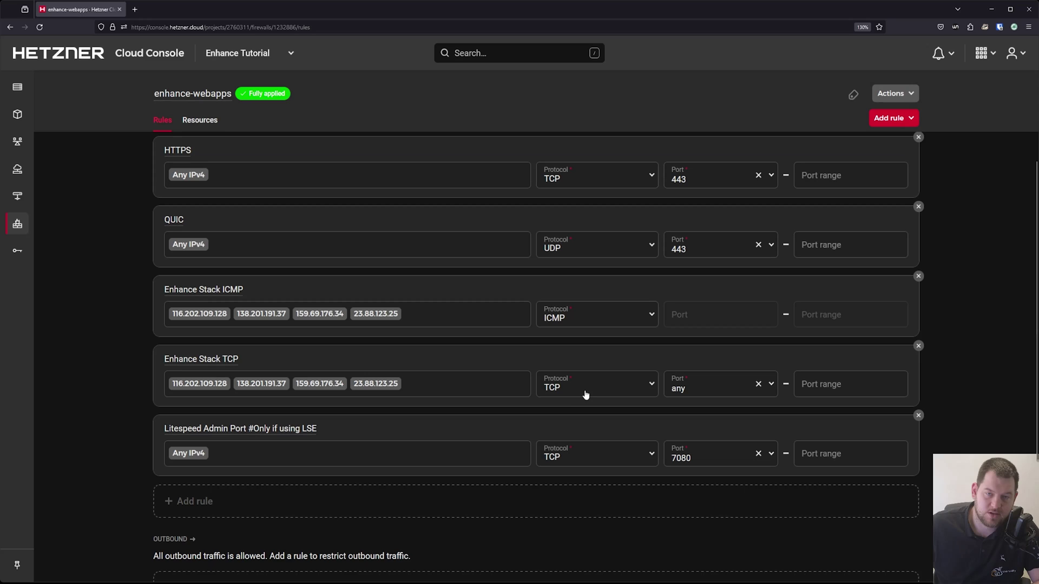
scroll(594, 387, "down", 3)
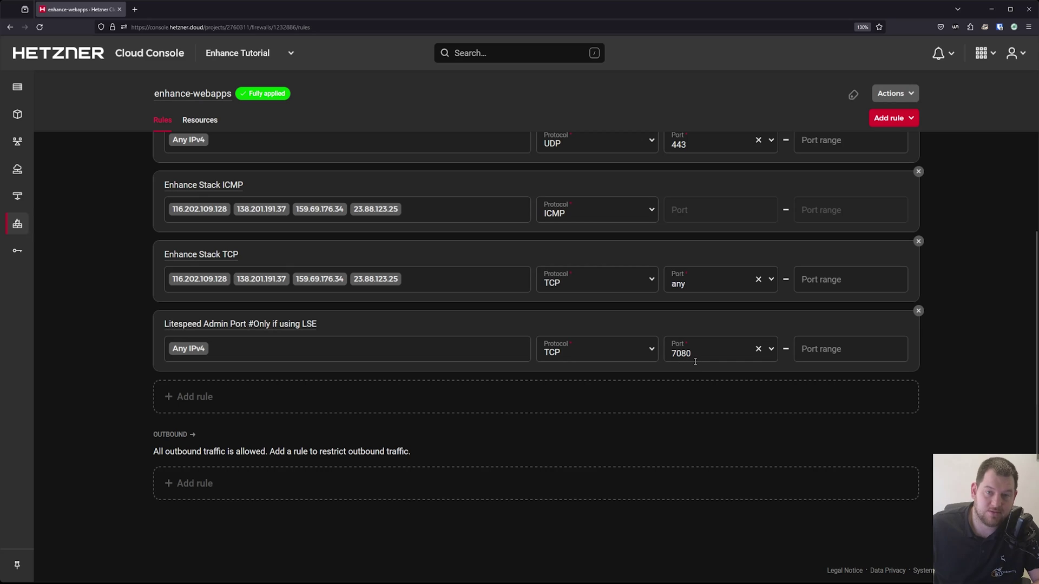
left_click(19, 224)
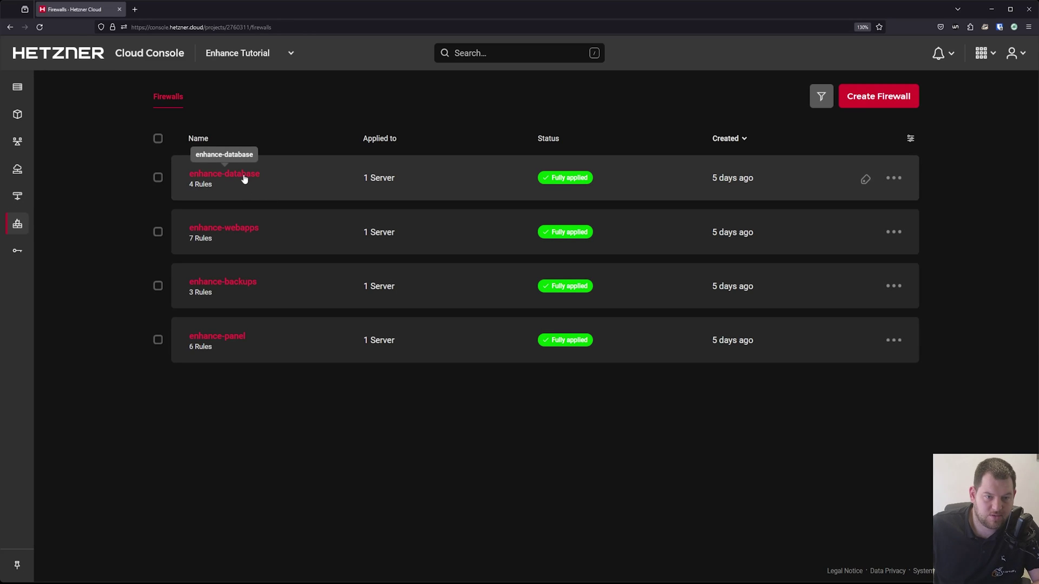
left_click(244, 179)
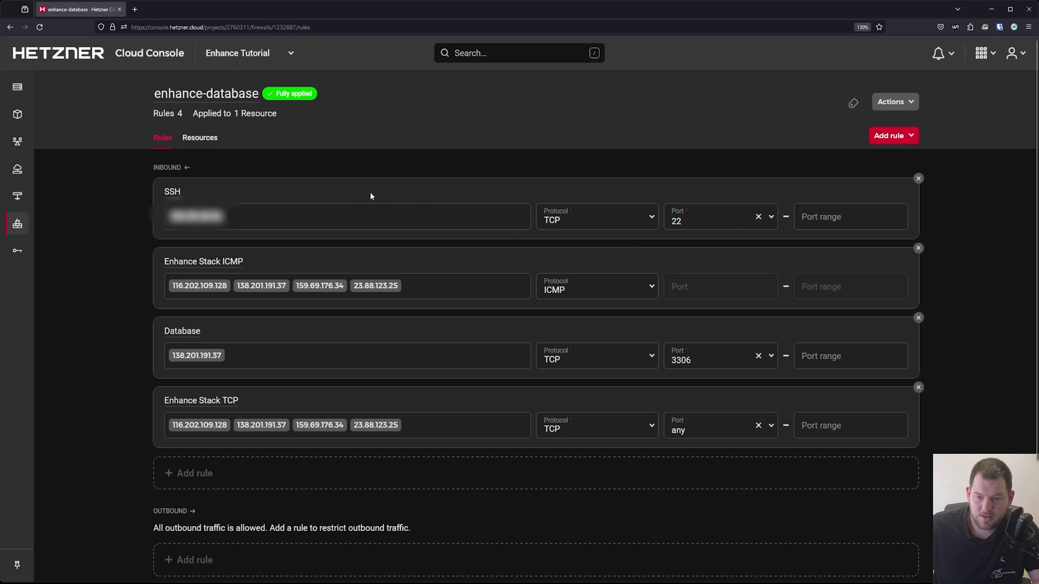
scroll(447, 213, "down", 2)
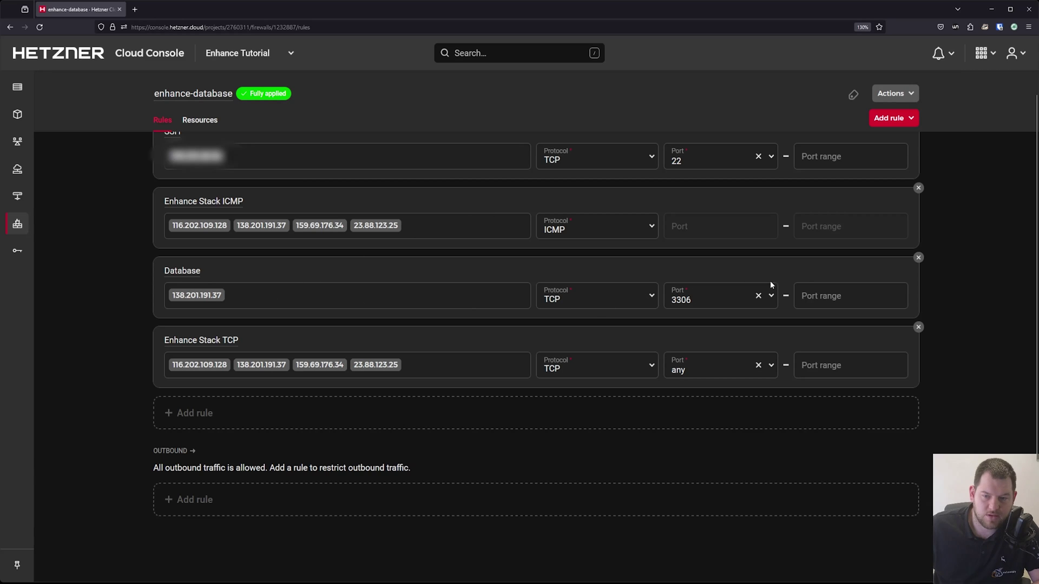
scroll(373, 261, "up", 2)
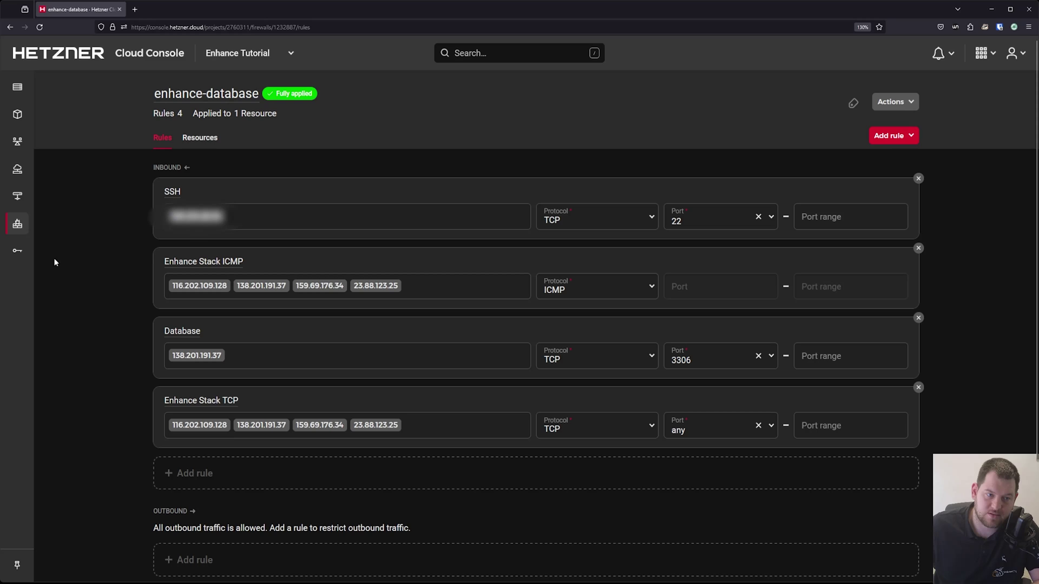
left_click(21, 227)
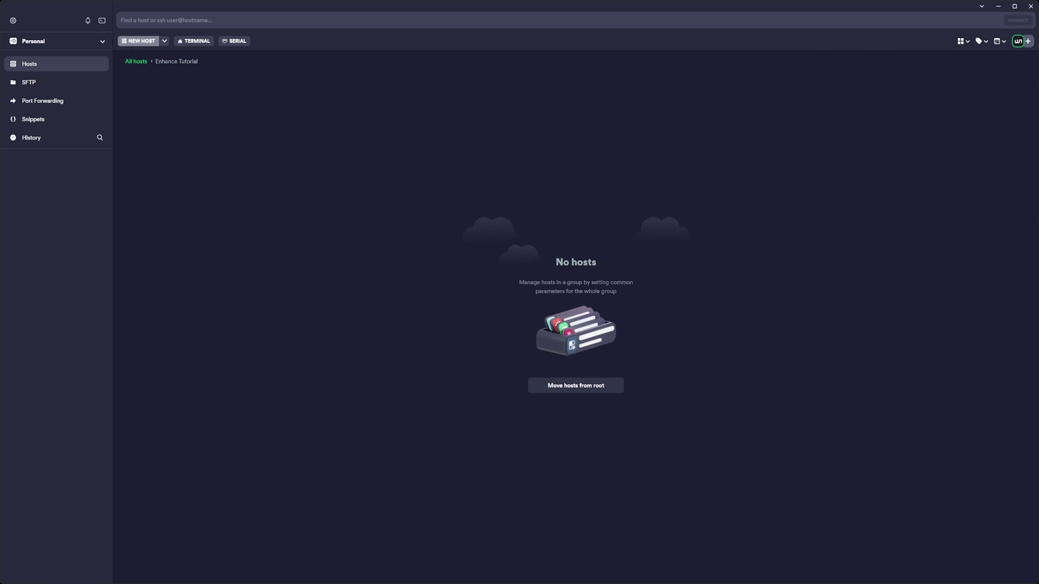
Step: Add the Enhance Panel host with address 159.69.176.34
left_click(139, 40)
type("159.69.176.34")
left_click(935, 114)
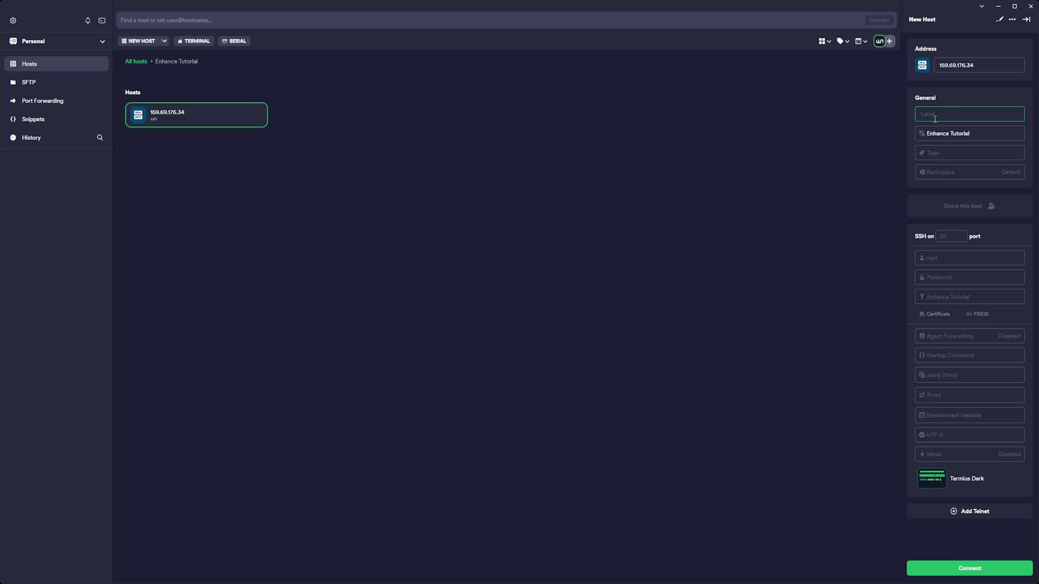
type("Enhance Panel")
left_click(143, 43)
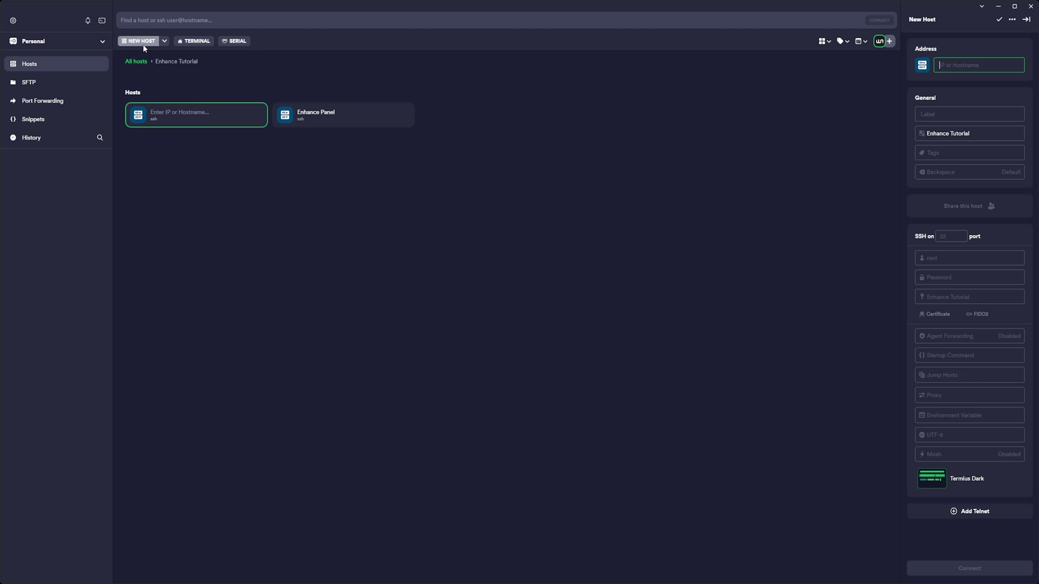
Step: Add Enhance Database and Enhance Webapps hosts with their servers' IP addresses
type("159.69.176.34")
left_click(934, 114)
type("Enhance Tutorial")
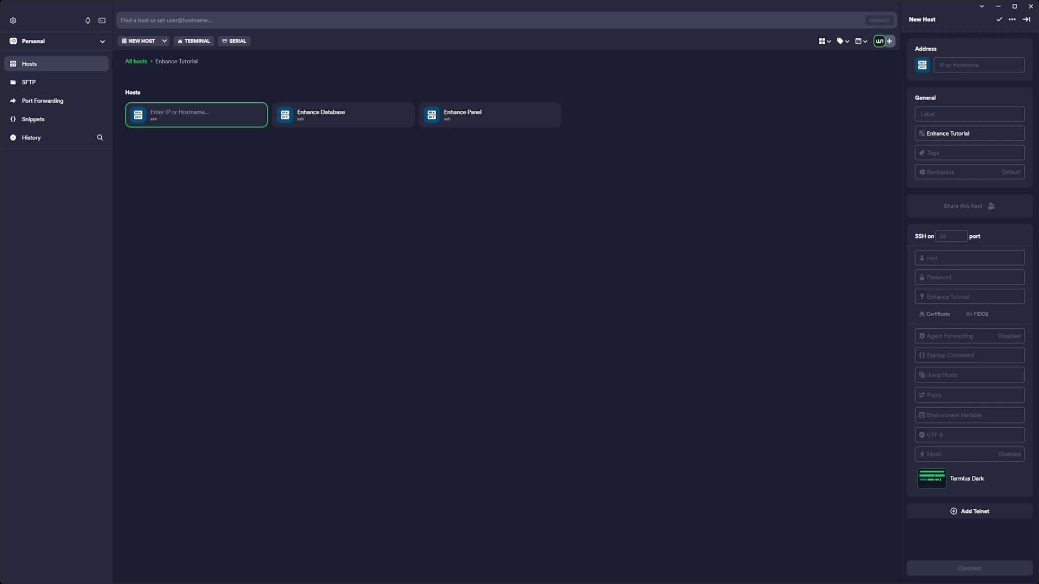
type("138.201.191.37")
left_click(947, 115)
type("Enhance Wq")
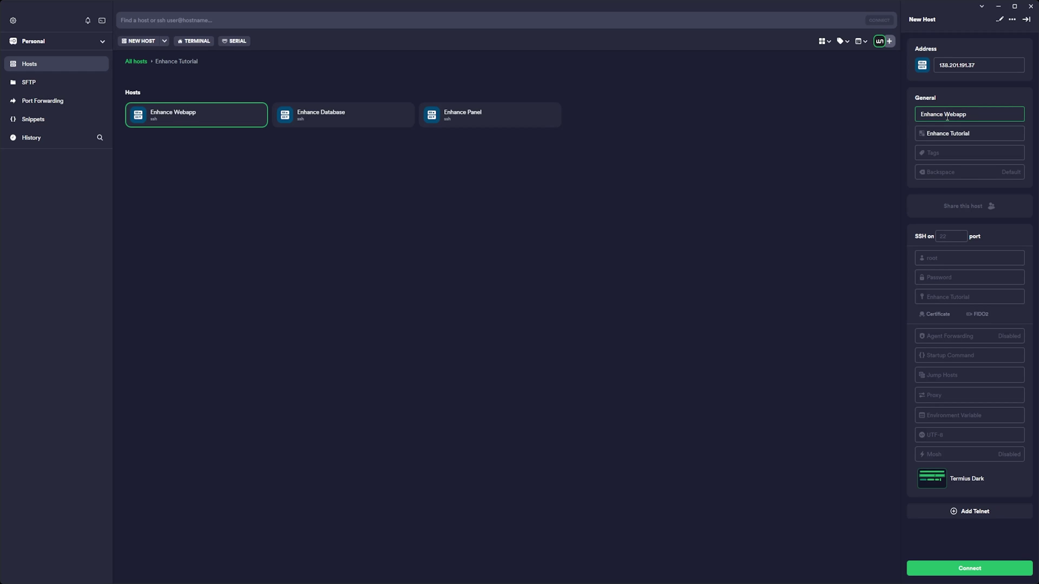
left_click(140, 41)
Step: Add the Enhance Backups host, then connect to all four Enhance hosts at once
left_click(966, 65)
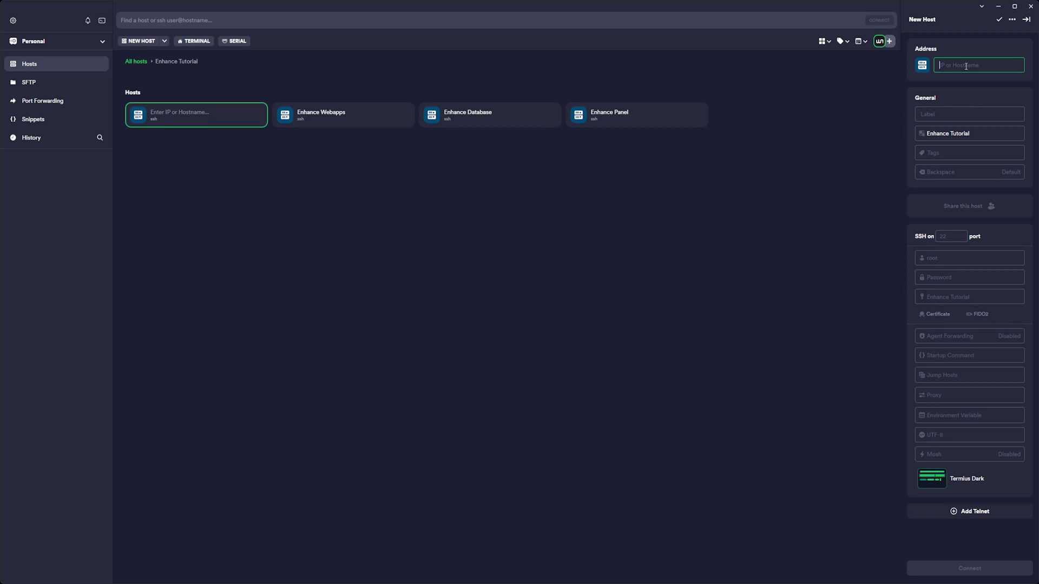
type("En")
key("BackSpace")
key("BackSpace")
type("116.202.109.128")
key("Tab")
type("Enhance B")
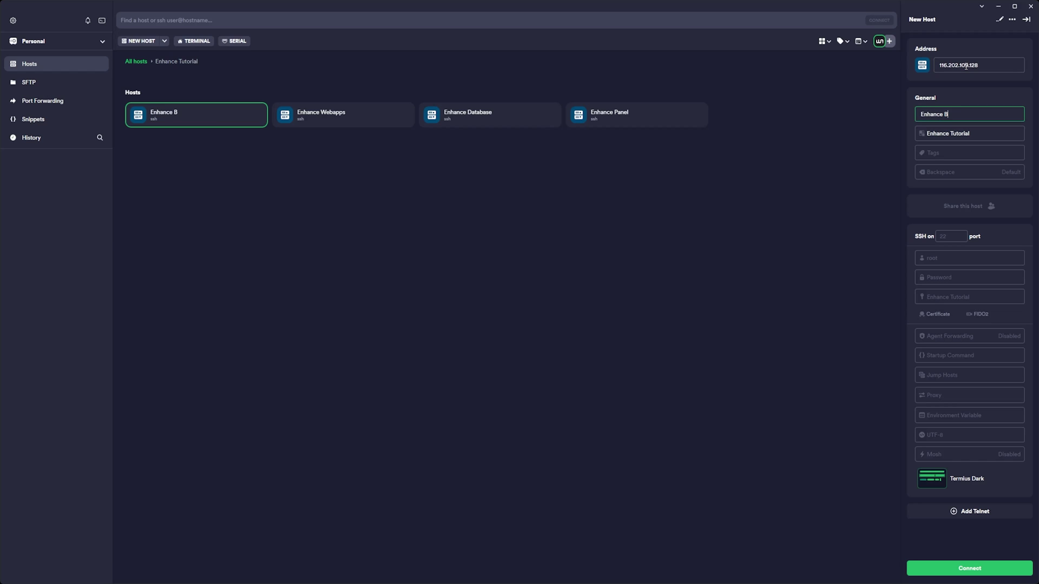
key("Escape")
left_click_drag(754, 151, 175, 113)
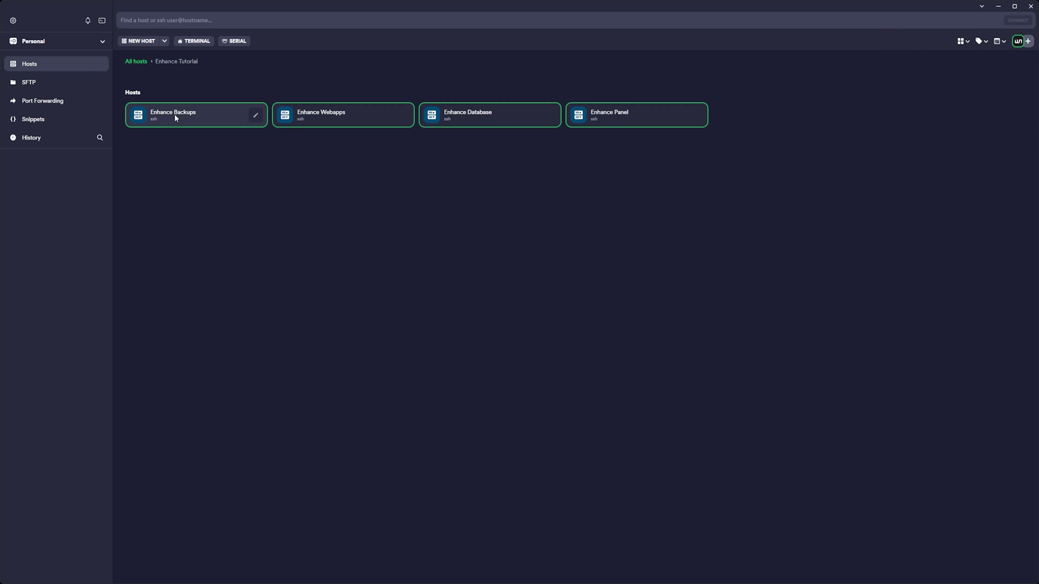
key("Return")
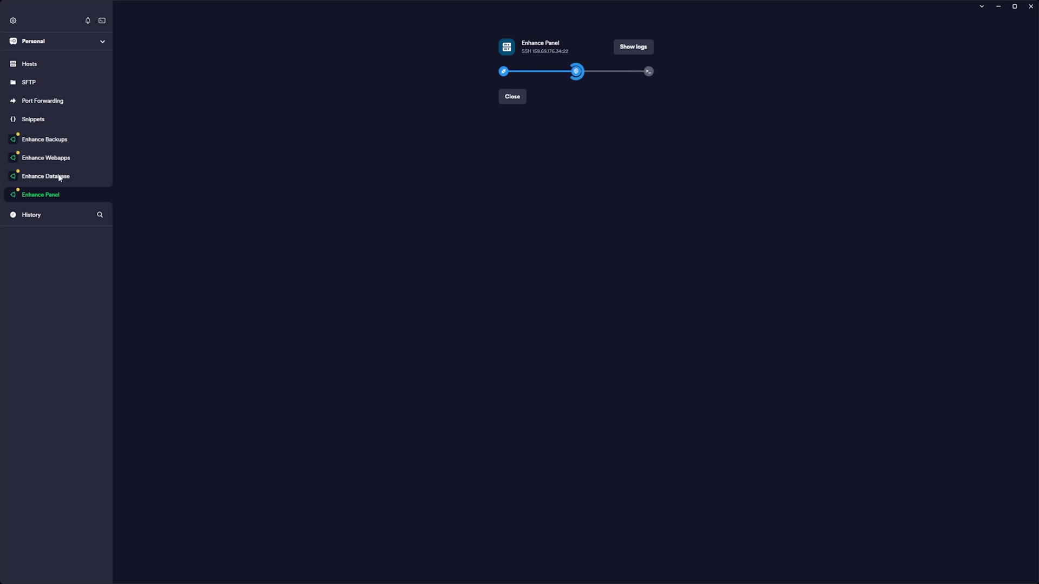
Step: Finish connecting the Enhance Database, Webapps and Backups SSH sessions
left_click(54, 177)
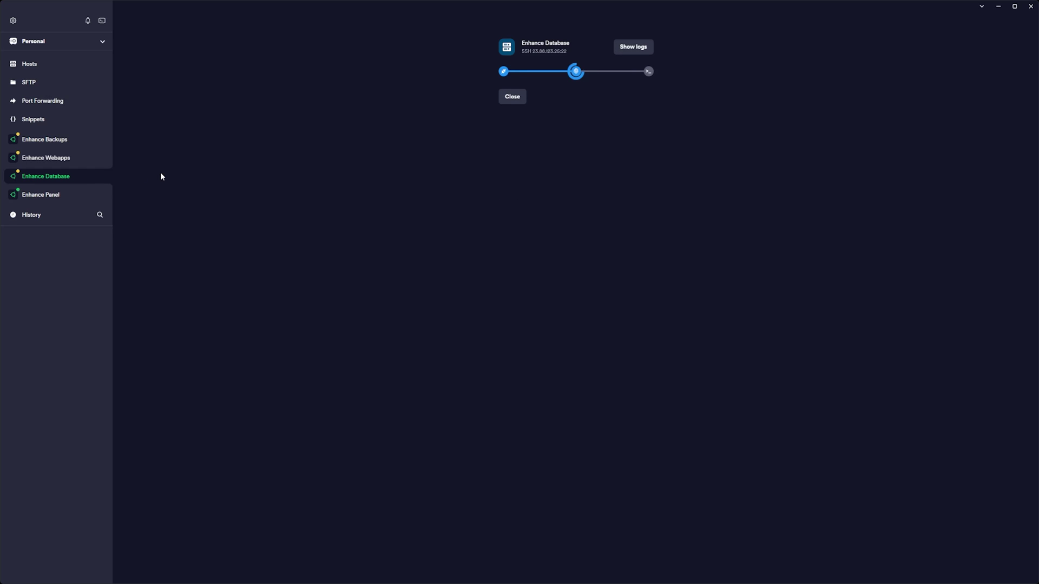
left_click(60, 160)
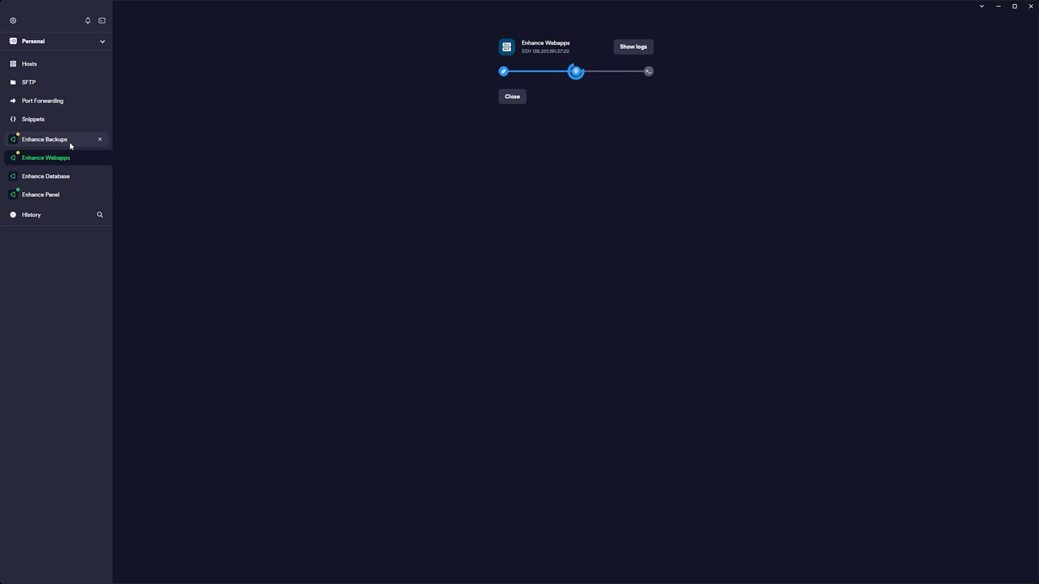
left_click(69, 142)
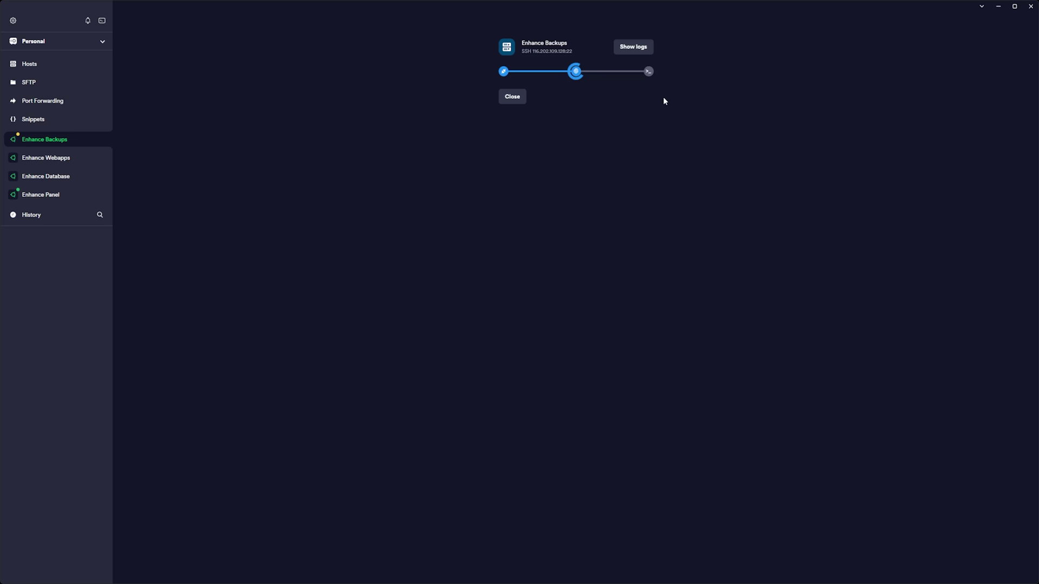
Step: Raise the terminal text size to 20 in the appearance settings
left_click(975, 27)
scroll(979, 397, "down", 5)
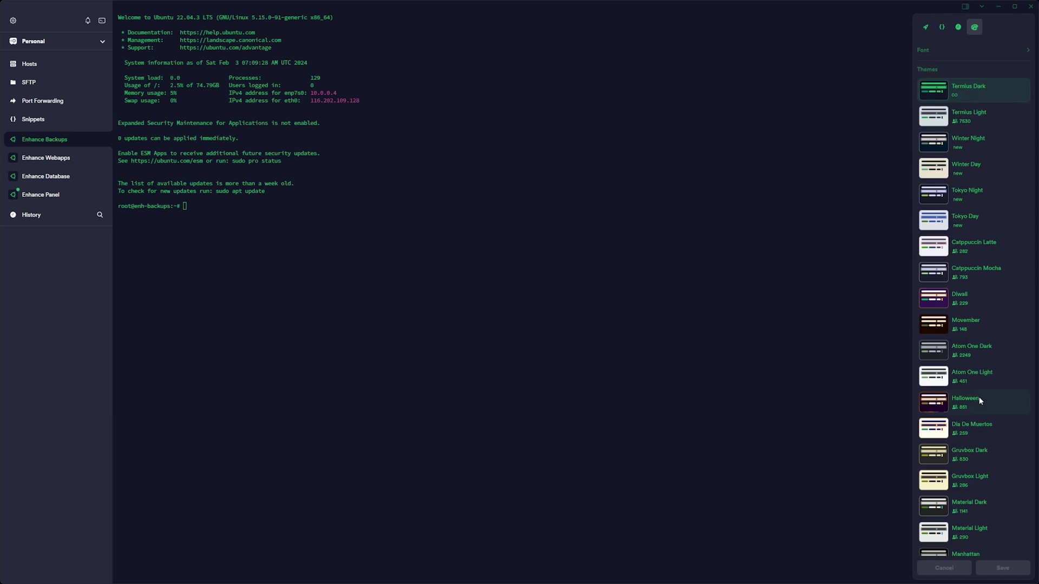
scroll(989, 495, "up", 6)
left_click(1020, 90)
left_click(1020, 89)
left_click(1020, 89)
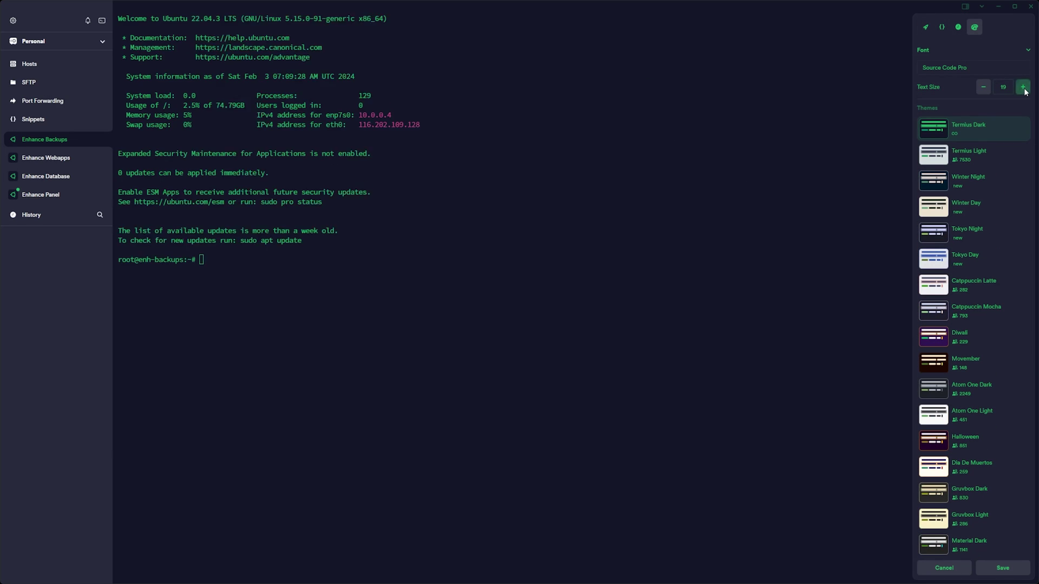
left_click(1017, 89)
left_click(1017, 90)
double_click(1005, 88)
Step: Check the Webapps, Database and Panel sessions, close the font settings, and return to Backups
left_click(60, 159)
left_click(954, 53)
left_click(46, 176)
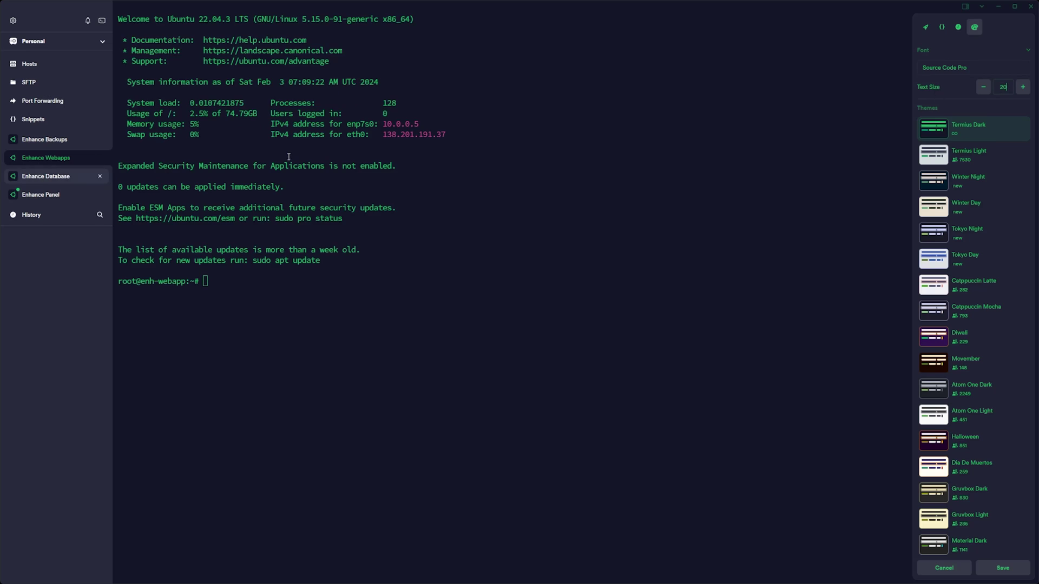
left_click(41, 195)
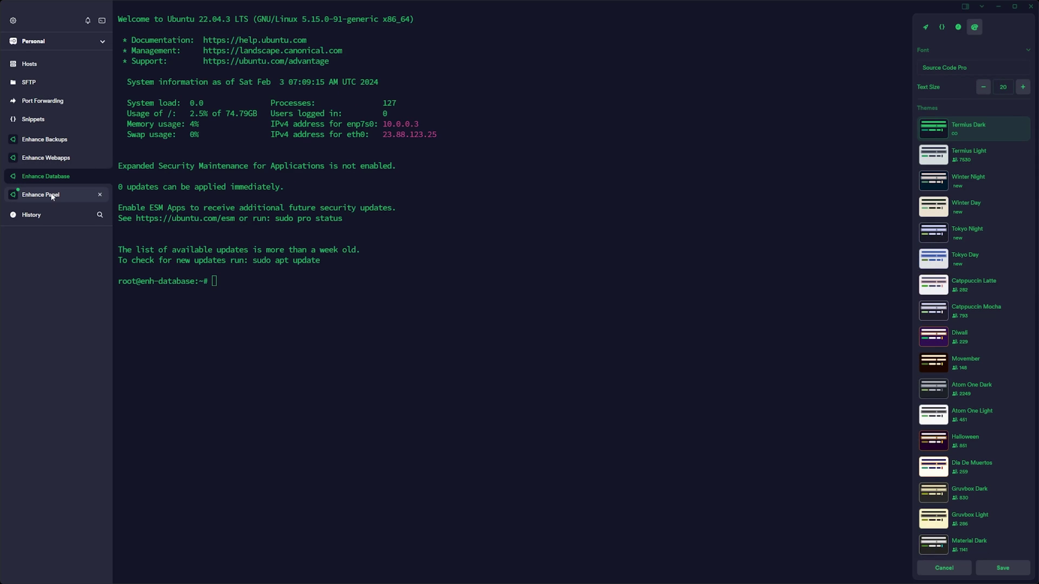
left_click(830, 193)
left_click(66, 138)
Step: Set the server timezone to Europe/Bratislava with 'timedatectl set-timezone Europe/Bratislava'
type("timedate")
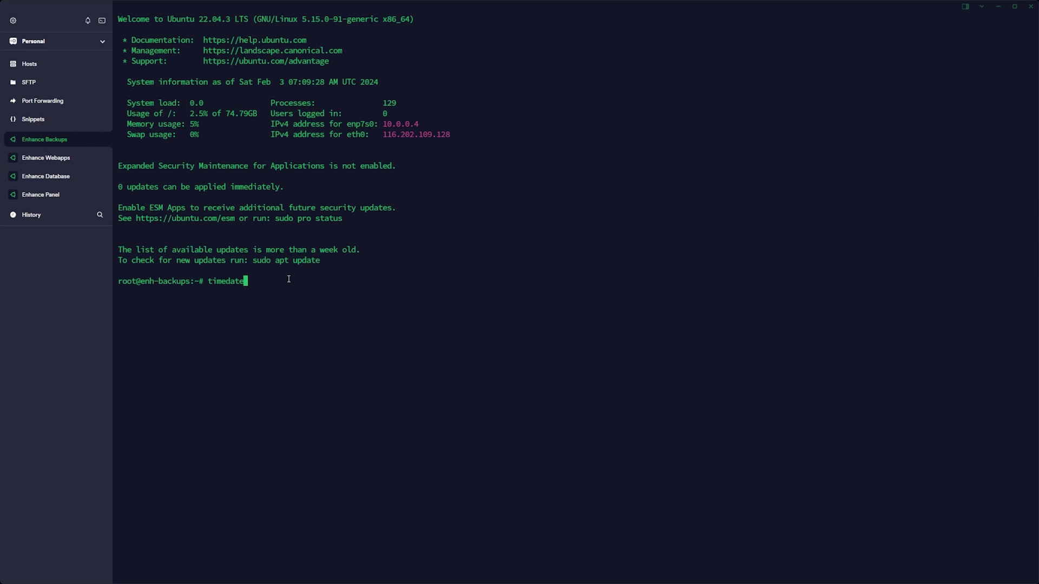
type("ctl set-timezone Europe/Bratislava")
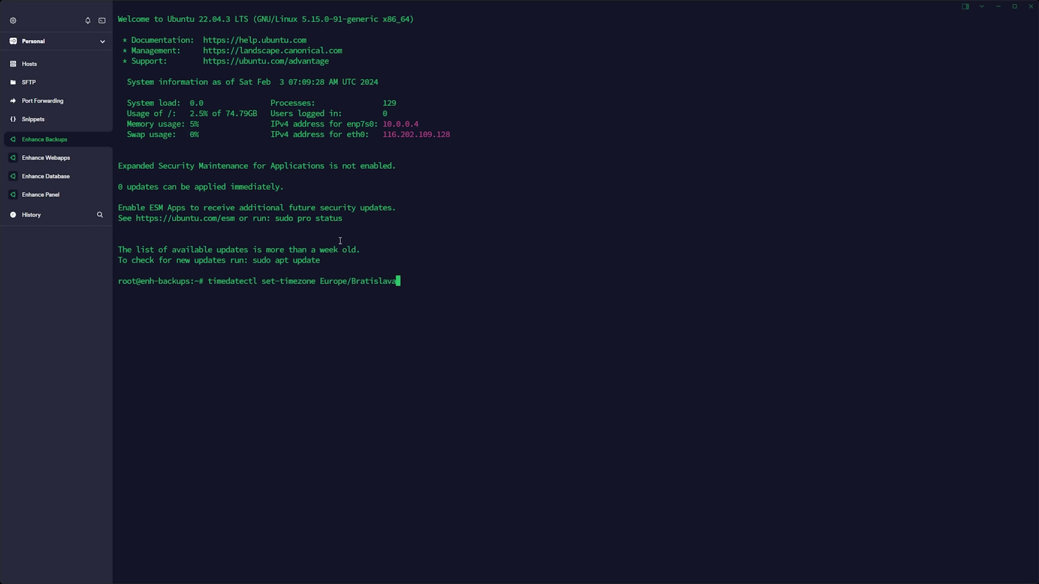
left_click_drag(399, 281, 207, 282)
key("Return")
left_click(48, 157)
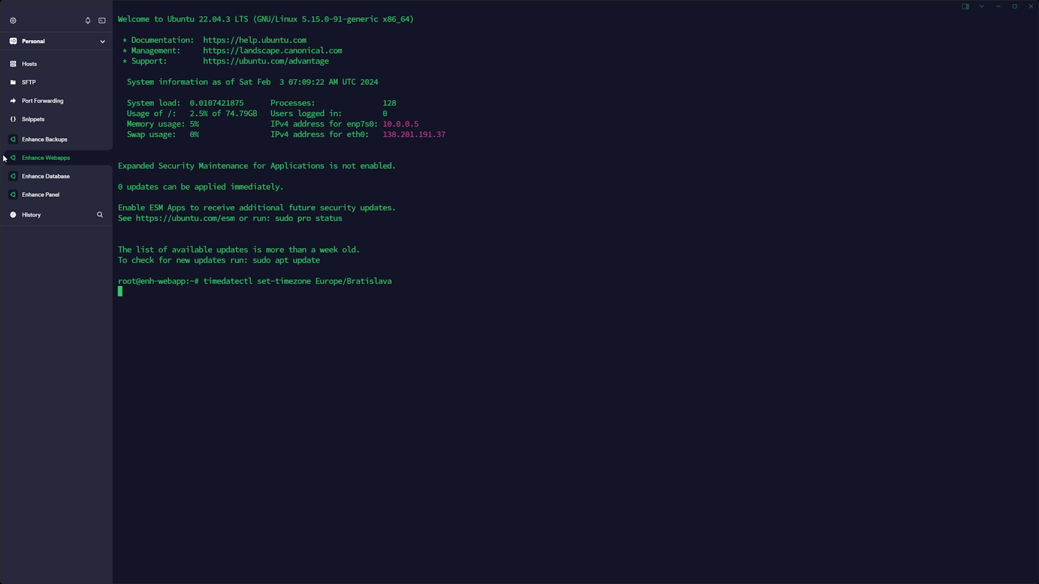
left_click(52, 176)
left_click(66, 199)
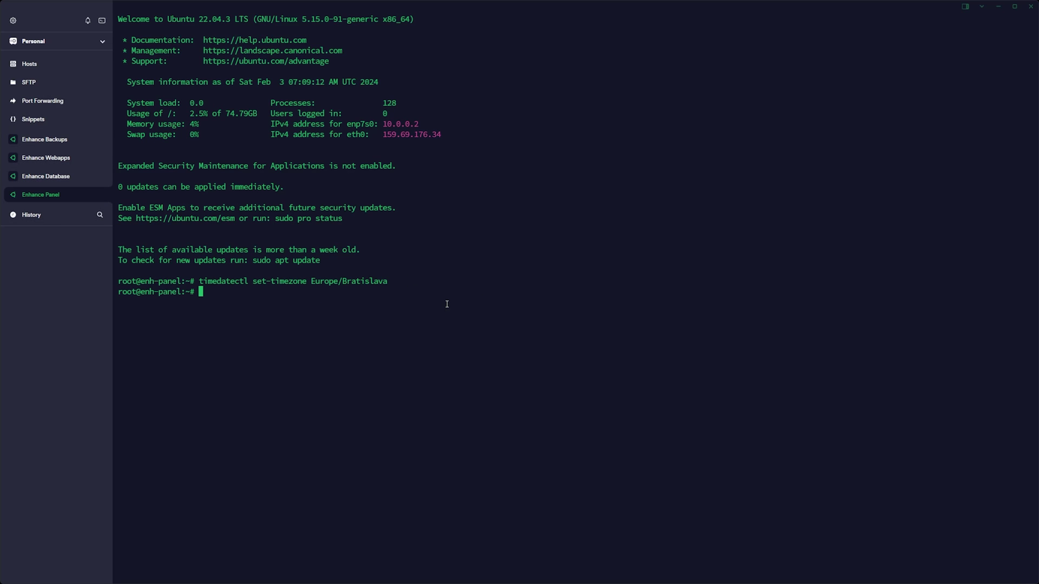
Step: Change the root password with passwd on the Panel, Database, Webapps and Backups servers
type("passw")
type("d")
key("Return")
key("Return")
key("Return")
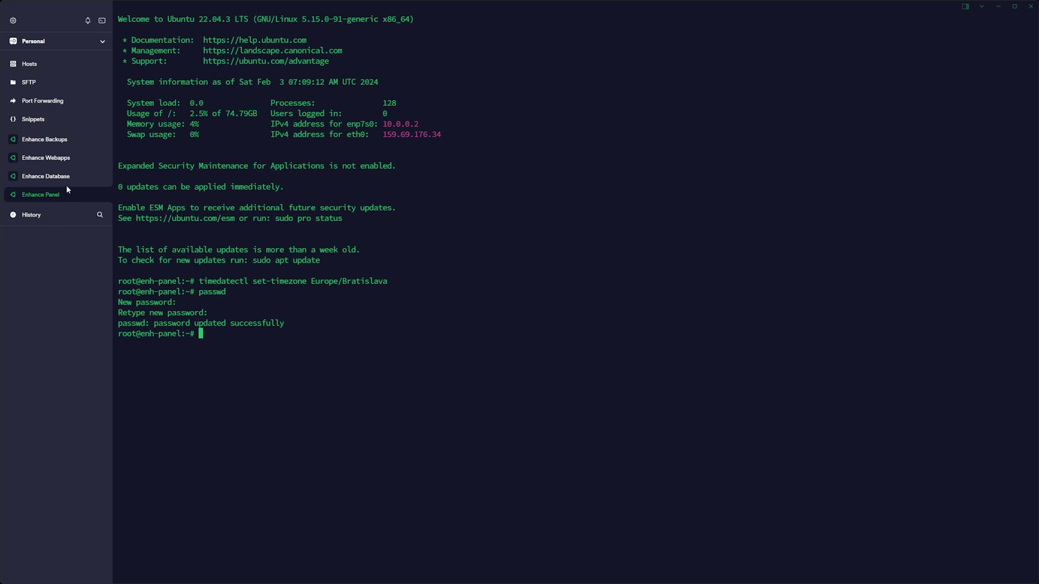
left_click(58, 177)
type("passwd")
key("Return")
left_click(70, 158)
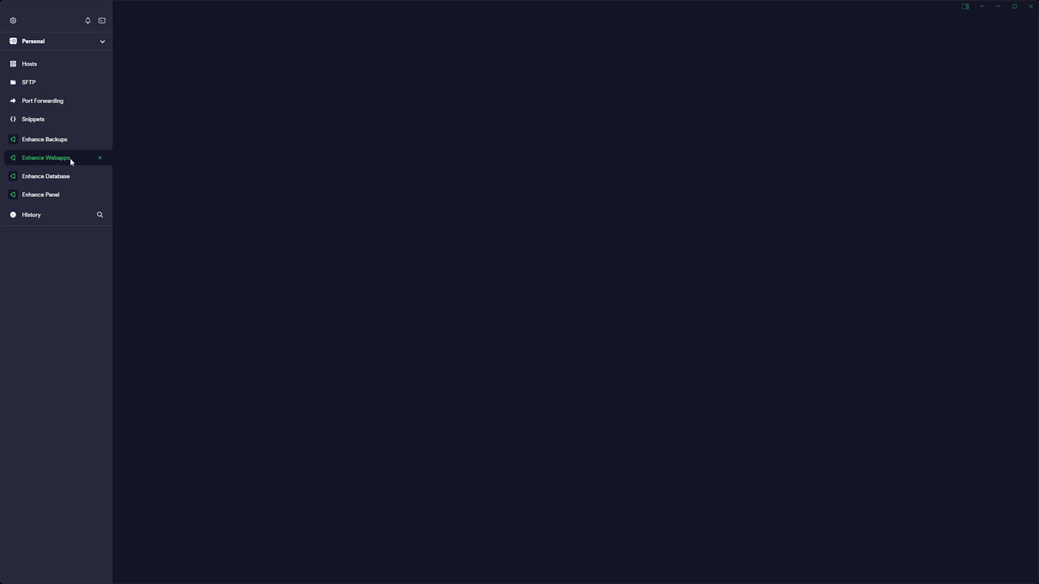
type("passwd")
key("Return")
key("Return")
key("Return")
left_click(99, 134)
type("passwd")
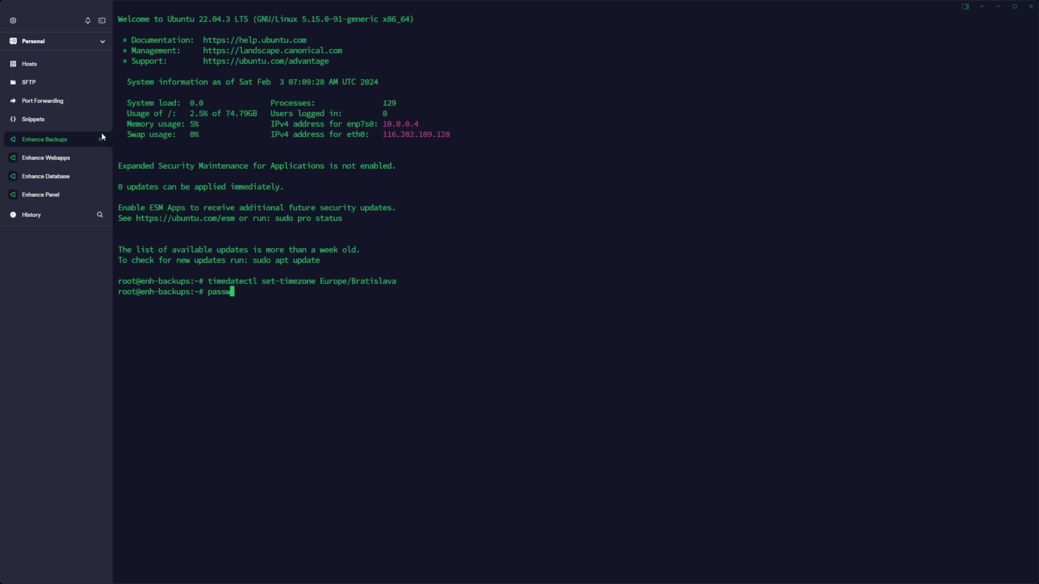
key("Return")
Step: Create the enh-tut user with 'adduser enh-tut' on the Backups and Webapps servers
key("Return")
key("Return")
type("add")
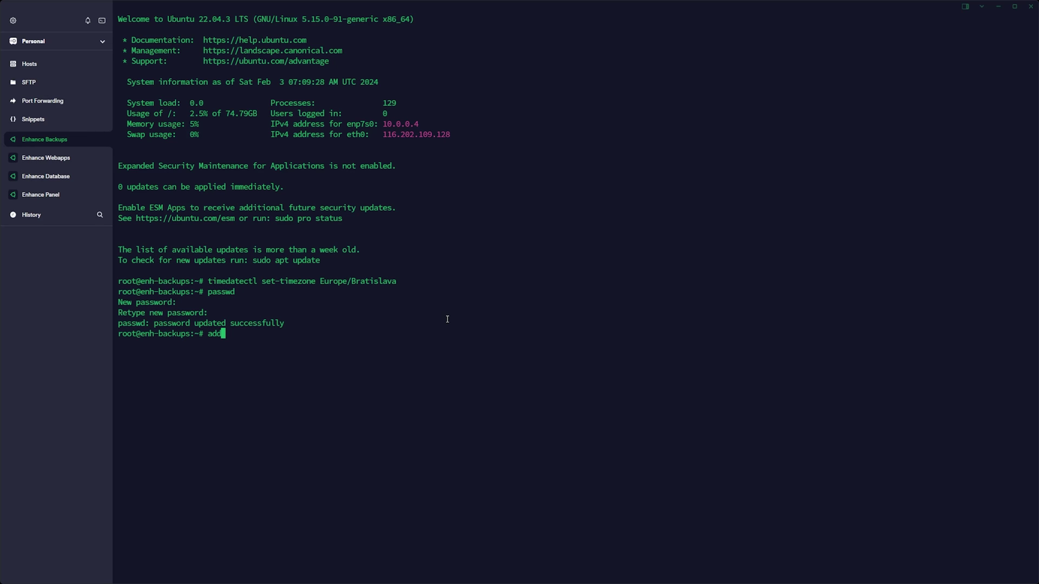
type("user enh-tut")
key("Return")
key("Return")
key("Return")
key("Return")
key("Return")
key("Return")
key("Return")
key("Return")
key("Return")
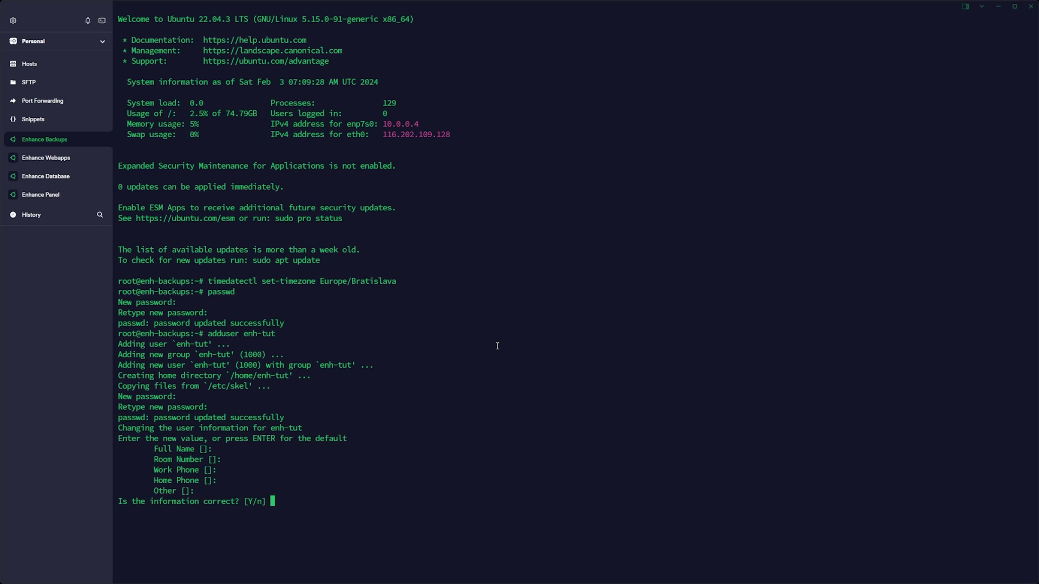
left_click(46, 157)
type("adduser enh-tut")
key("Return")
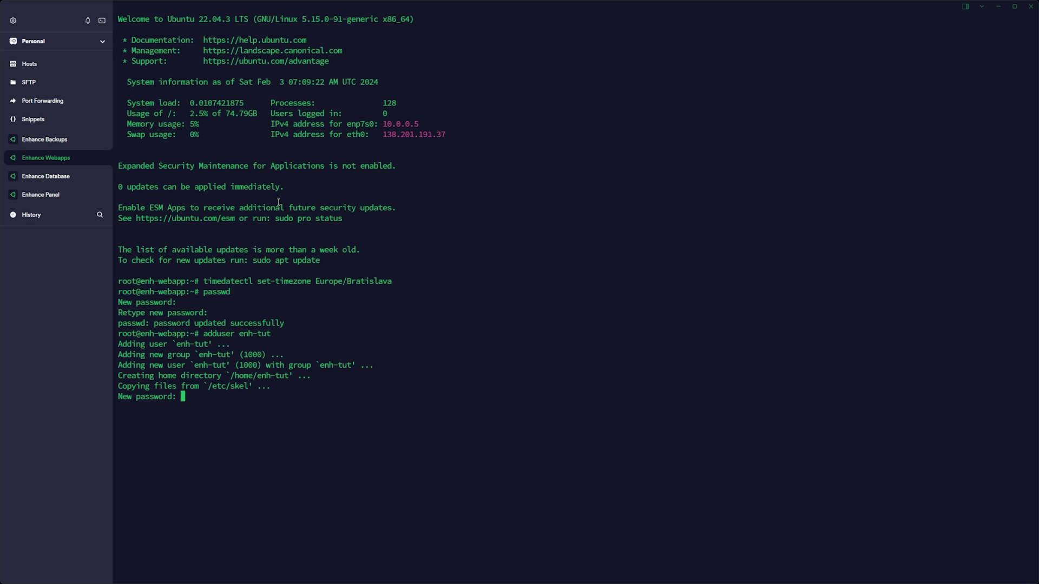
key("Return")
Step: Create the enh-tut user on the Database and Panel servers, accepting default details
key("Return")
key("Return")
key("Return")
key("Return")
key("Return")
key("Return")
key("Return")
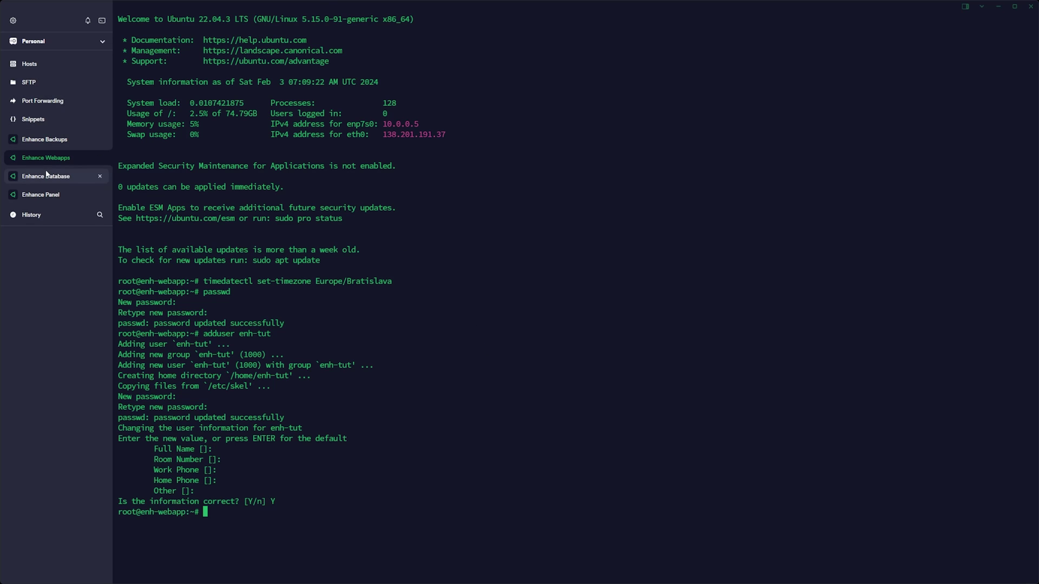
left_click(46, 176)
type("adduser enh-tut")
key("Return")
key("Return")
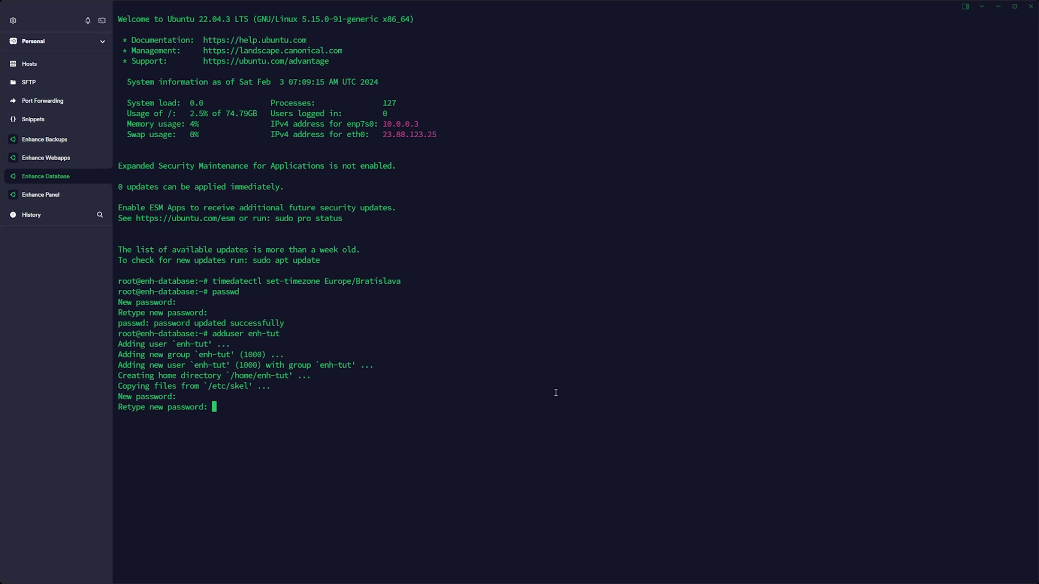
key("Return")
key("Return")
key("Return")
key("Return")
key("Return")
key("Return")
type("Y")
key("Return")
left_click(65, 193)
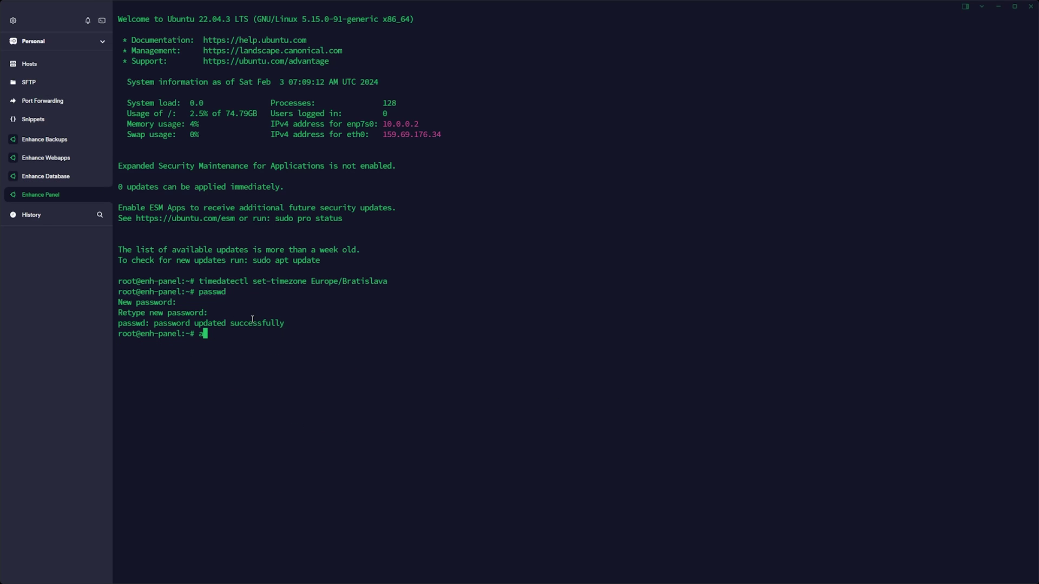
type("adduser enh-tut")
key("Return")
key("Return")
key("Return")
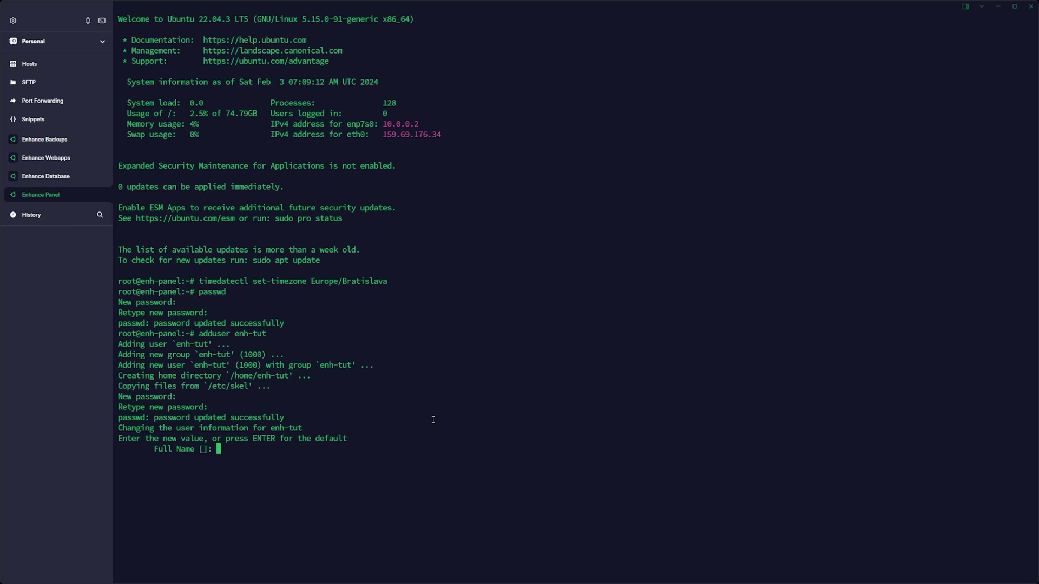
key("Return")
key("Return")
key("Return")
key("Return")
key("Return")
type("Y")
Step: Run 'usermod -aG sudo enh-tut' on all four servers, then type 'apt update && apt upgrade -y && reboot'
key("Return")
type("usermod -aG sudo enh-tut")
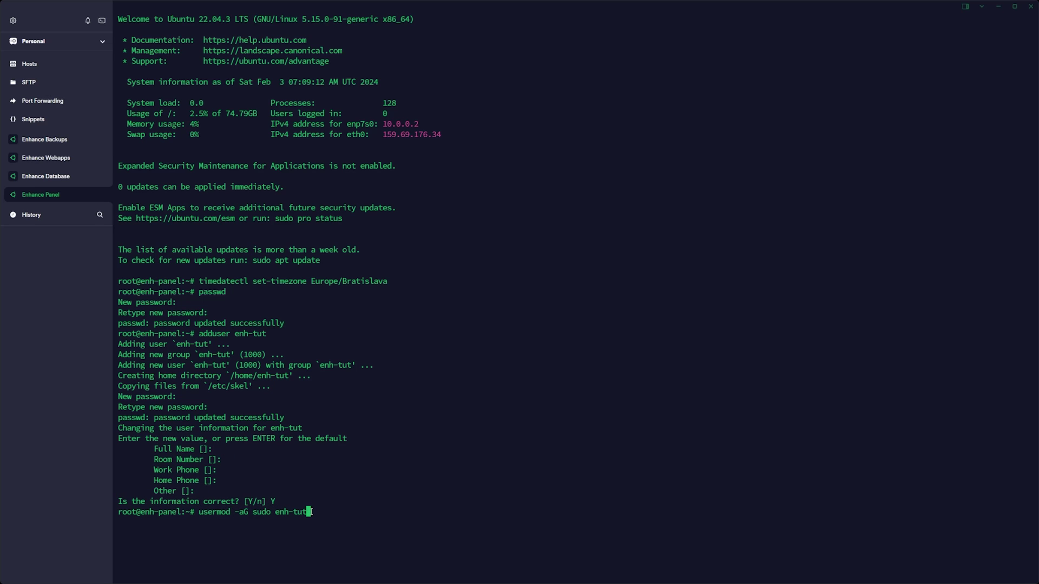
left_click_drag(312, 512, 199, 512)
key("ctrl+shift+c")
key("Return")
left_click(82, 177)
key("ctrl+shift+v")
key("Return")
left_click(69, 157)
key("ctrl+shift+v")
key("Return")
key("ctrl+shift+Tab")
key("ctrl+shift+v")
key("Return")
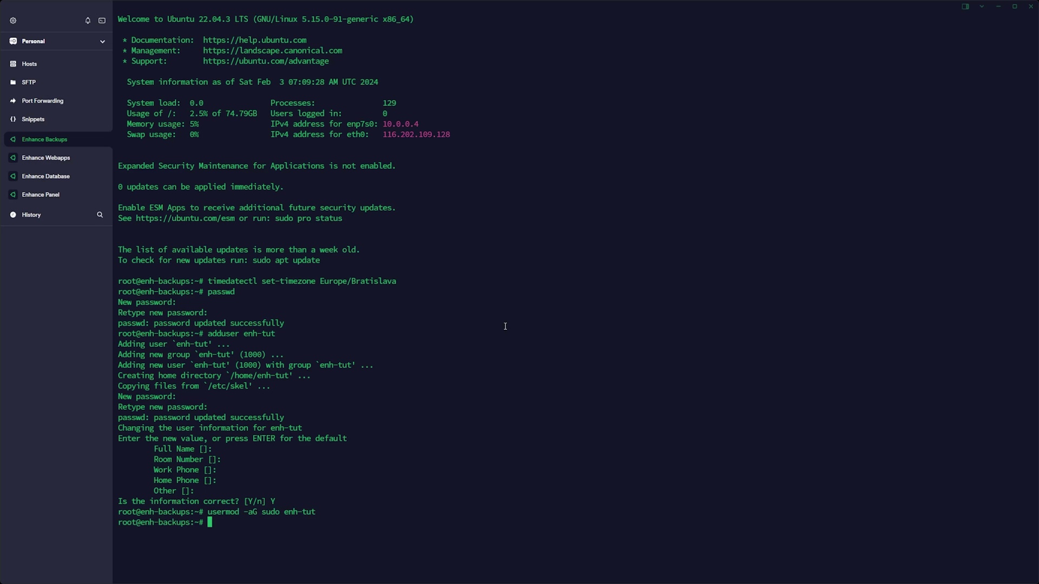
type("apt update && apt upgrade -y")
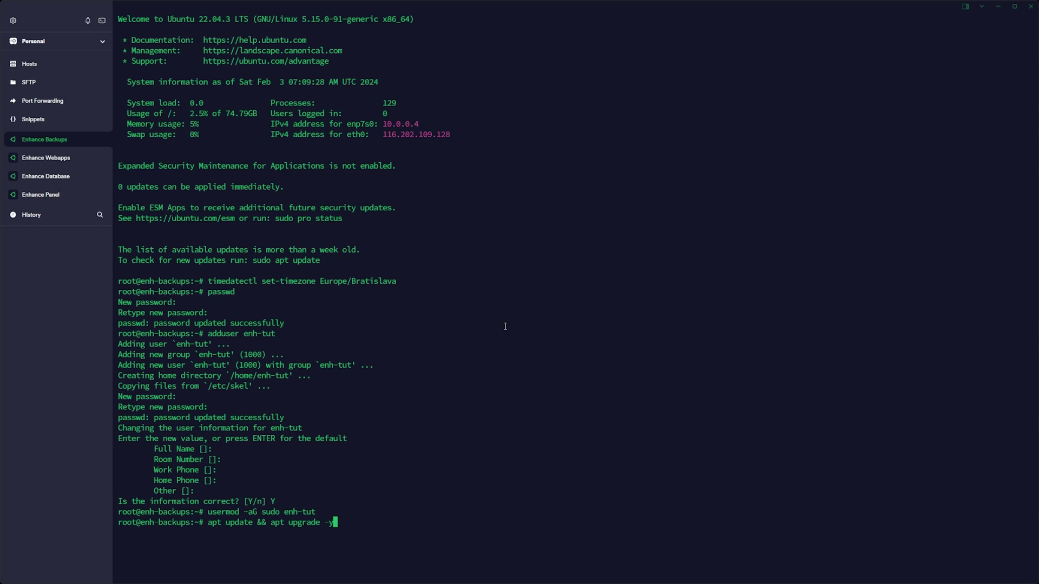
type(" && reboot")
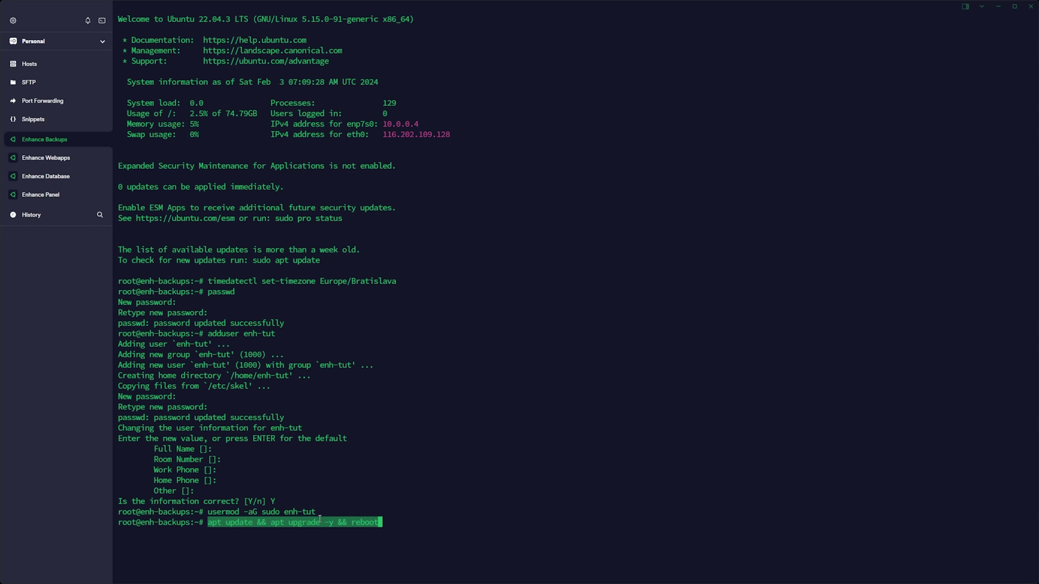
Step: Run 'apt update && apt upgrade -y && reboot' on each server, accepting the kernel and service-restart notices
key("Return")
left_click(39, 178)
left_click(53, 197)
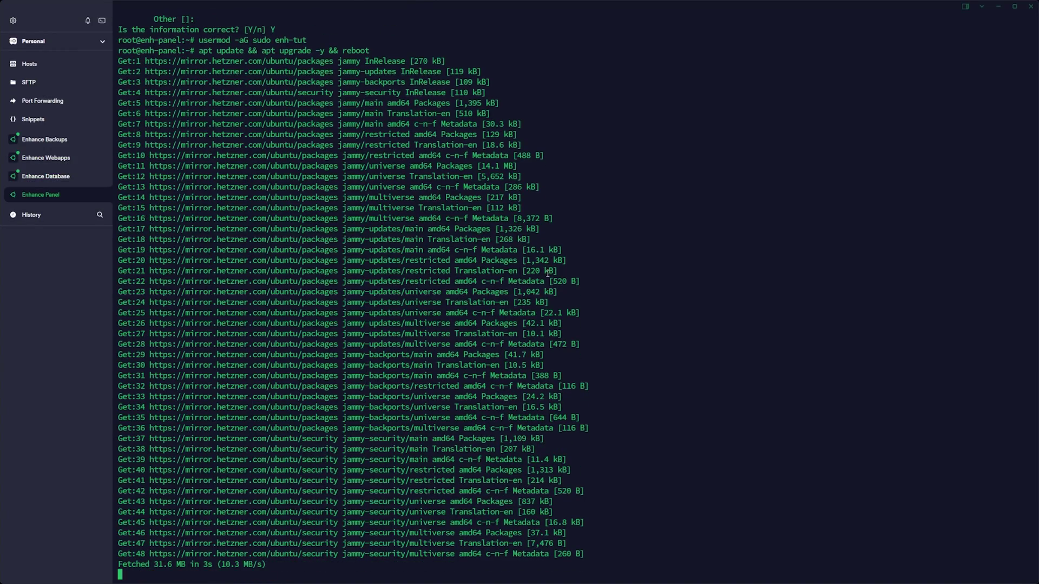
key("ctrl+Tab")
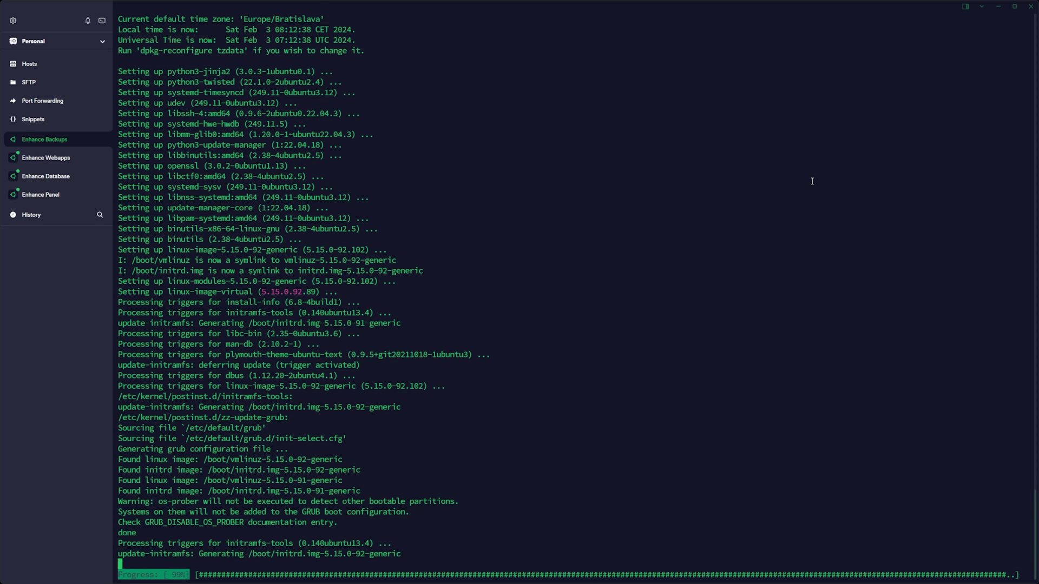
key("Return")
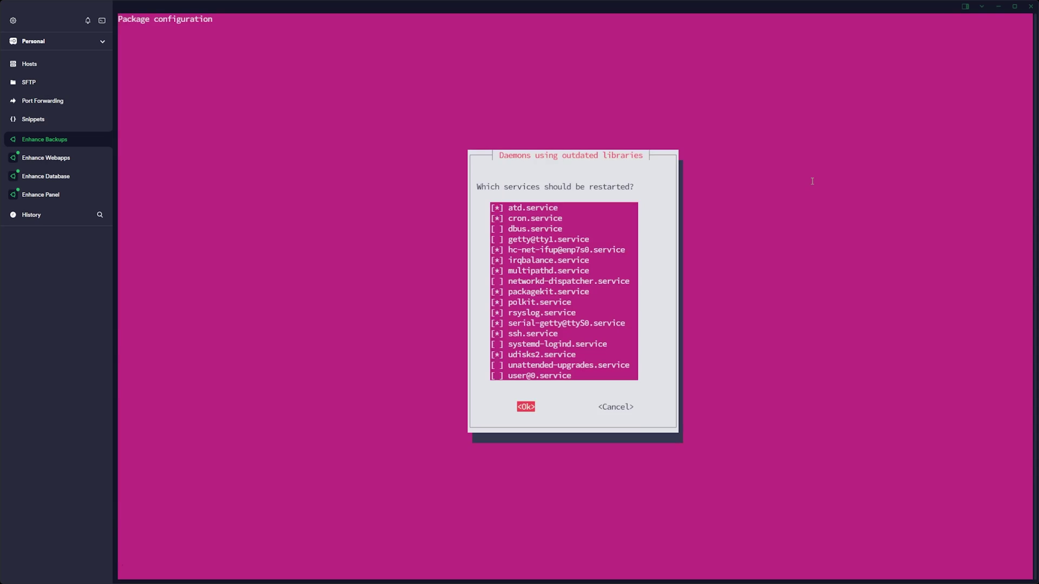
key("Return")
left_click(46, 158)
key("Return")
left_click(40, 194)
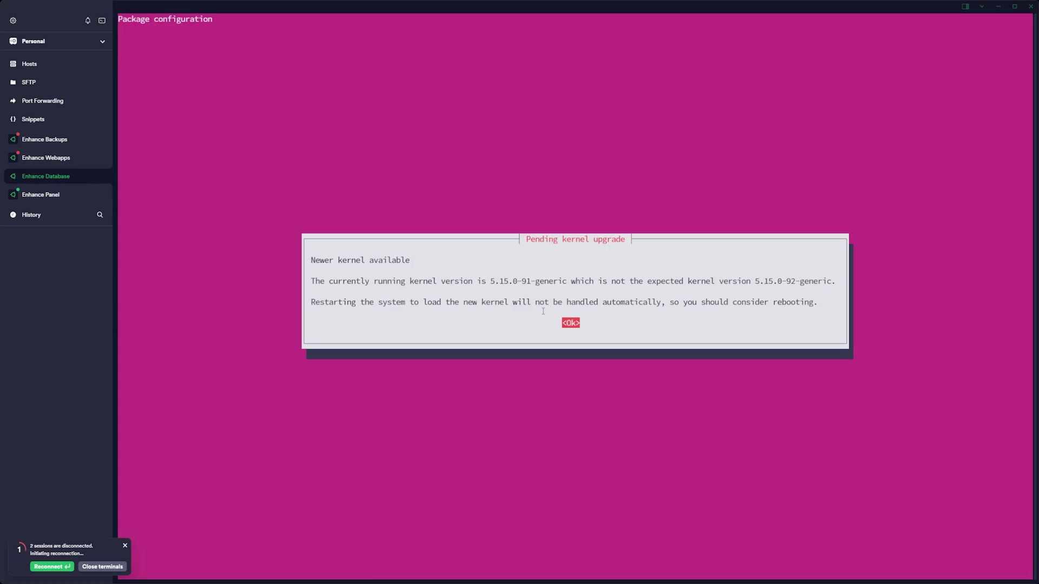
key("Return")
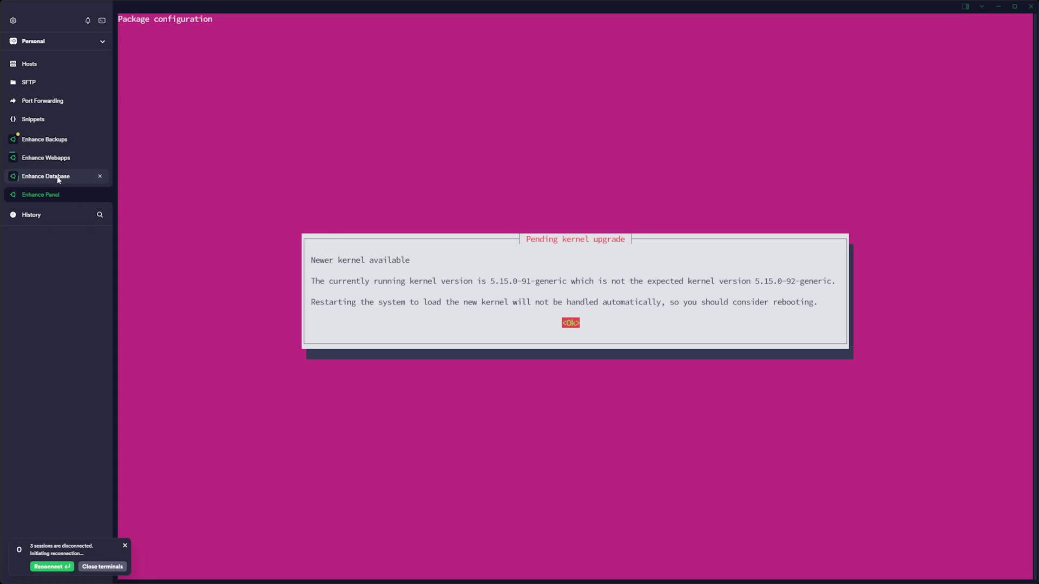
key("Return")
key("Return")
Step: Reconnect the rebooted Backups, Webapps, Database and Panel sessions, trusting each host key
left_click(54, 139)
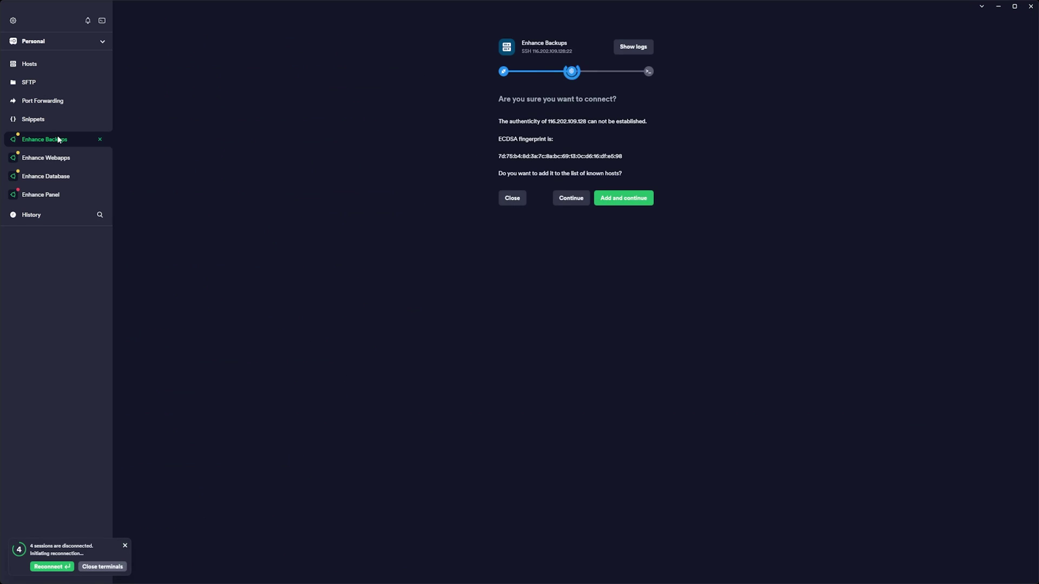
left_click(50, 160)
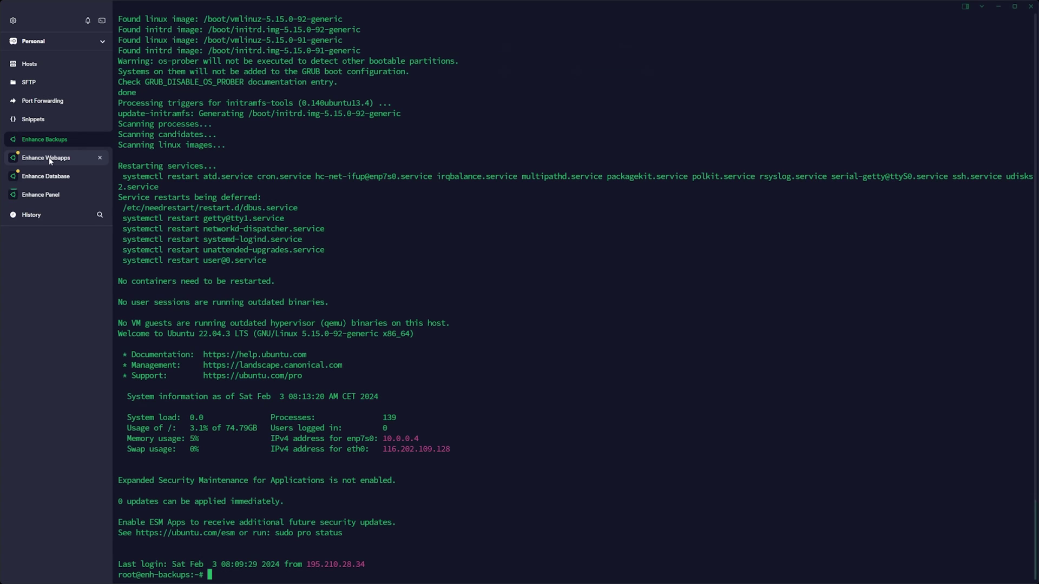
left_click(622, 198)
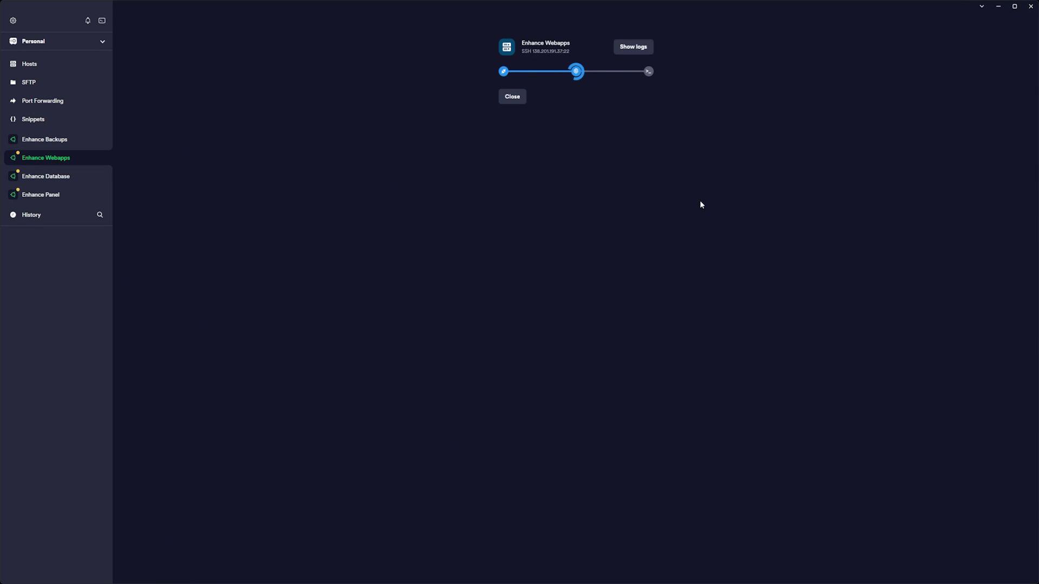
left_click(69, 177)
left_click(513, 188)
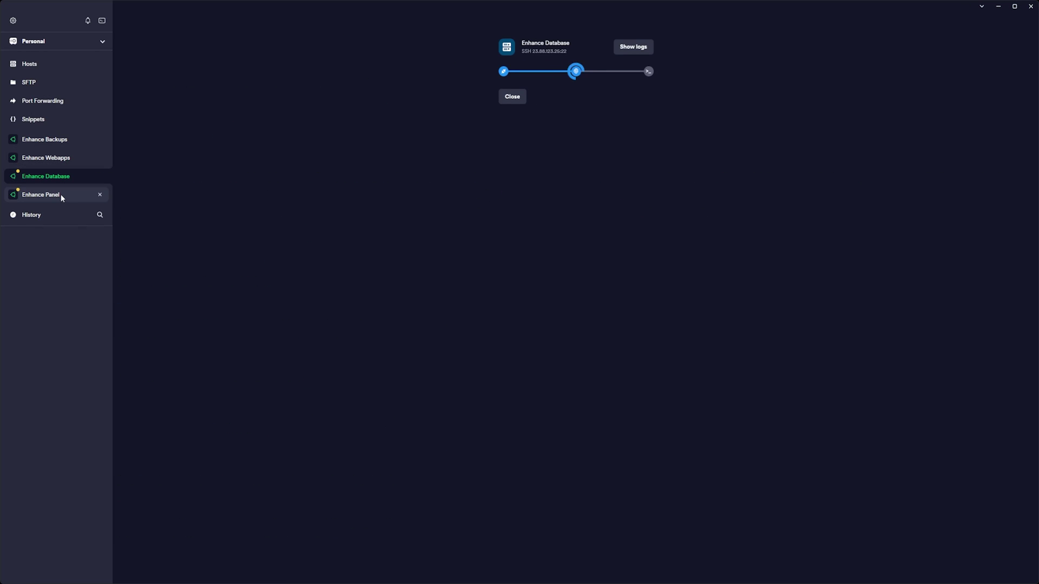
left_click(60, 196)
left_click(513, 188)
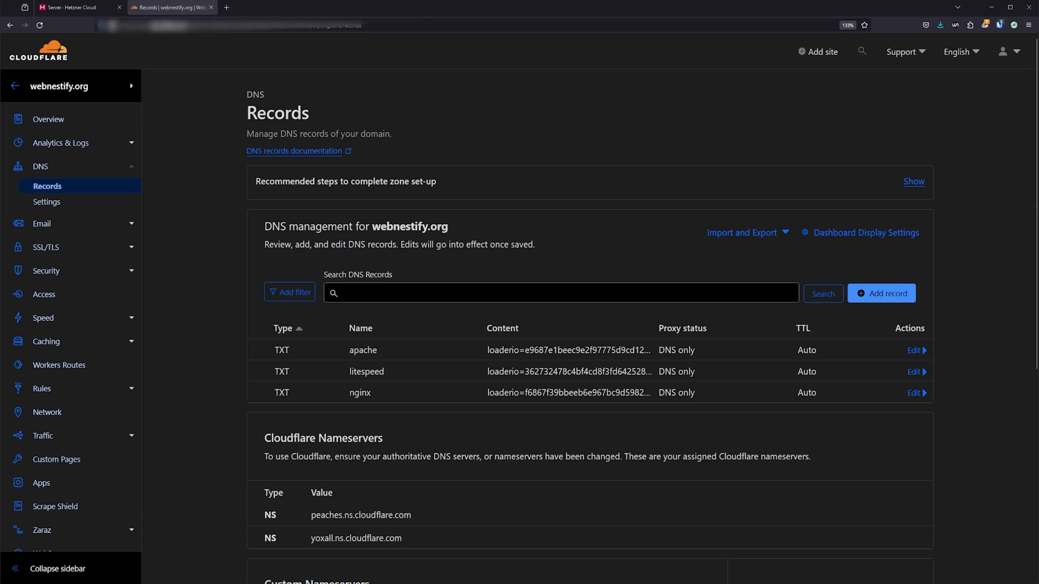
Step: Save a DNS A record 'panel' using the enh-panel IP 159.69.176.34 copied from Hetzner, with comment 'Enhance Panel'
left_click(877, 294)
left_click(357, 367)
type("panel")
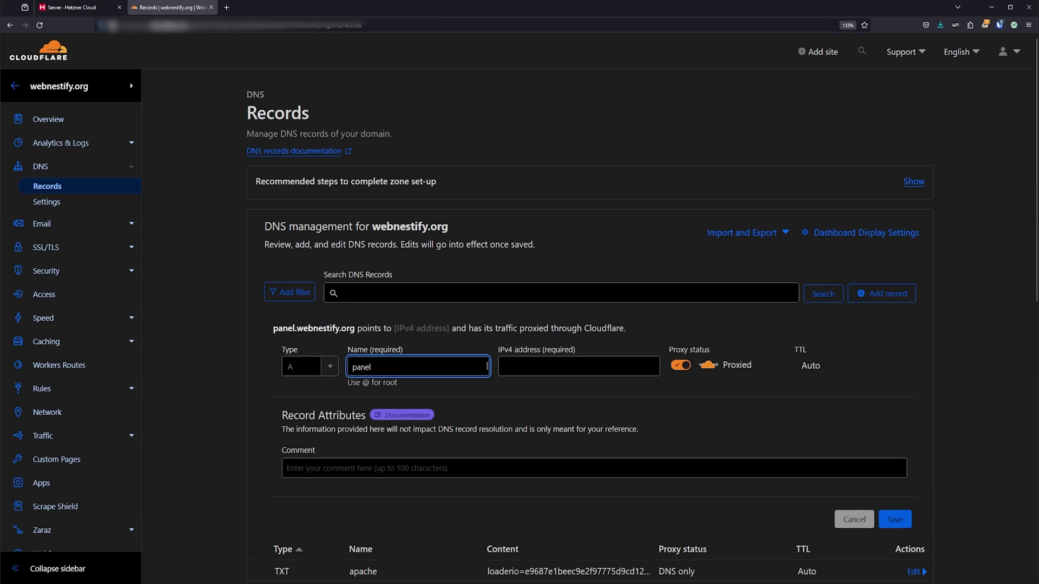
key("Tab")
left_click(75, 8)
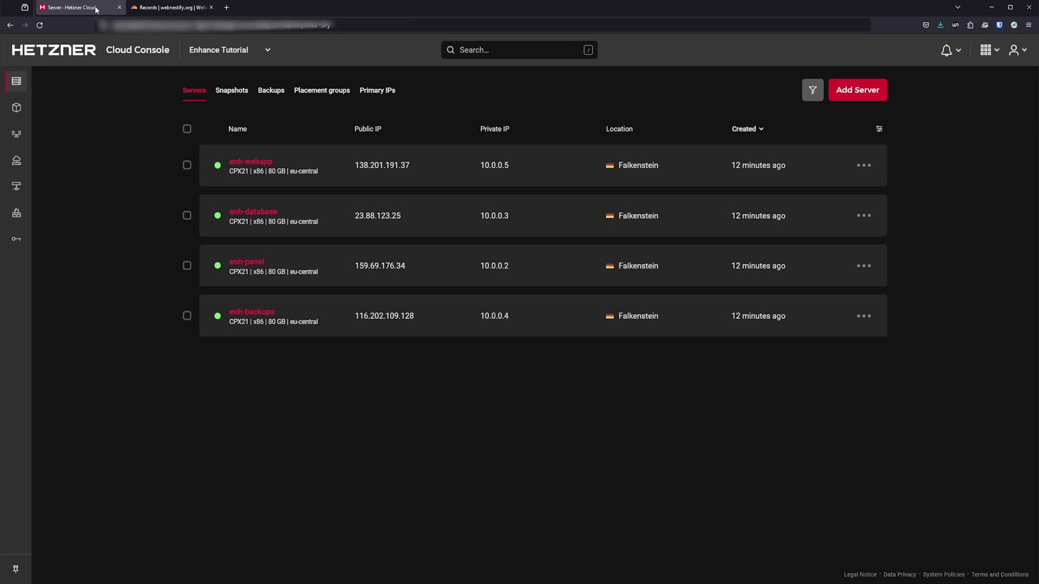
left_click(380, 265)
left_click(170, 7)
key("ctrl+v")
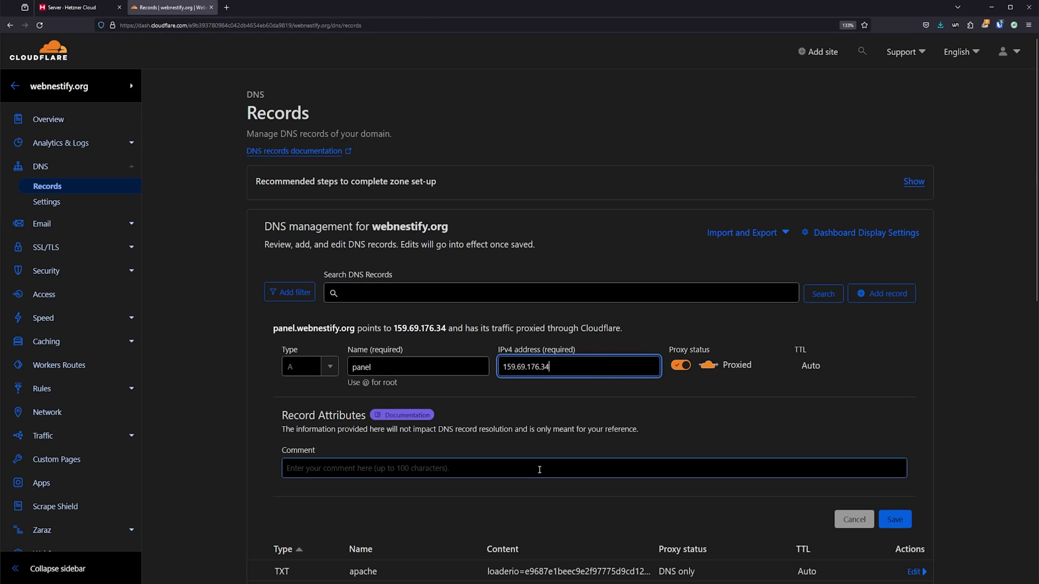
left_click(539, 470)
type("Enhance Panel")
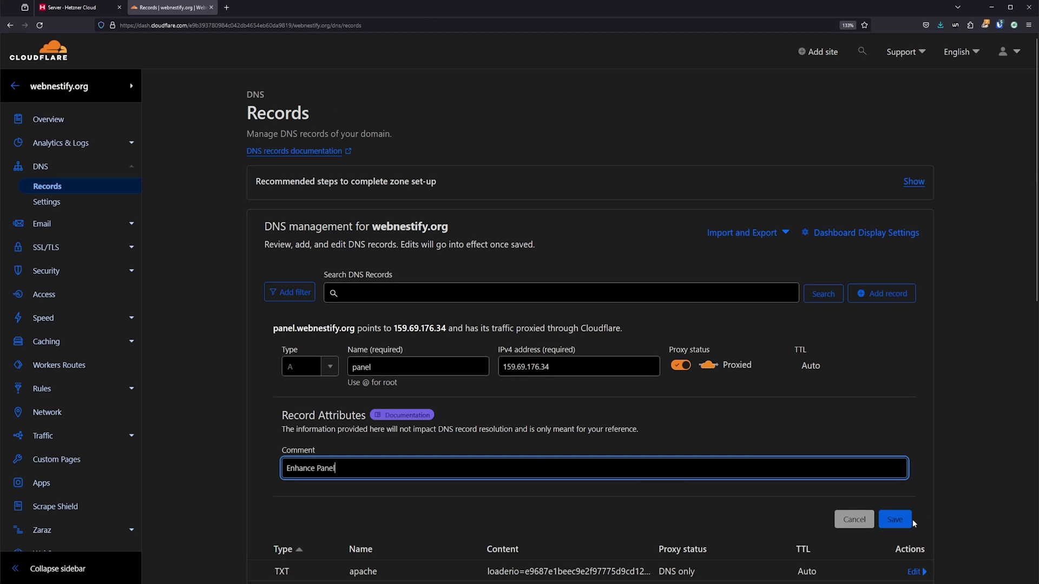
left_click(895, 520)
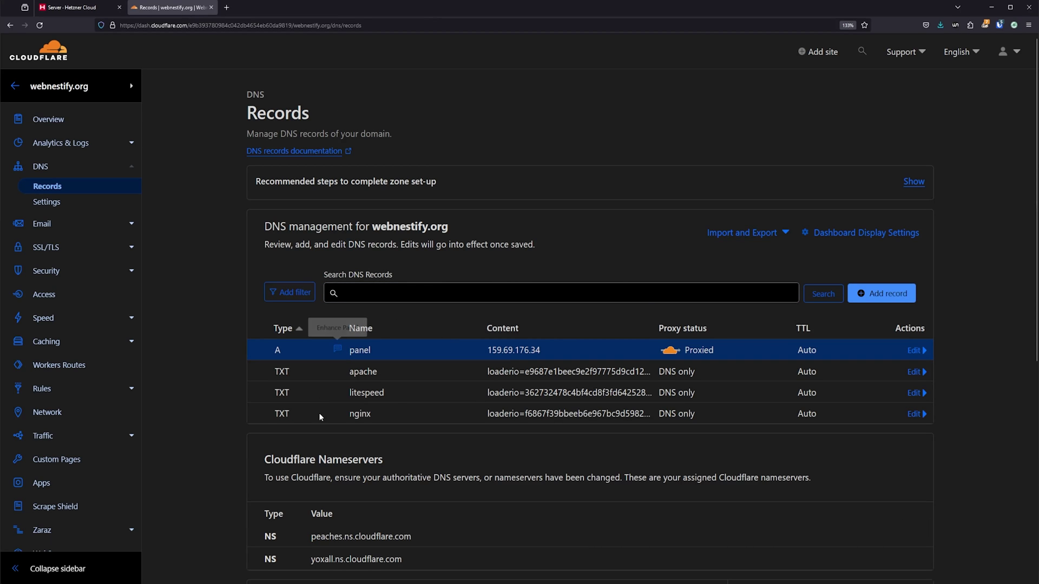
left_click(131, 389)
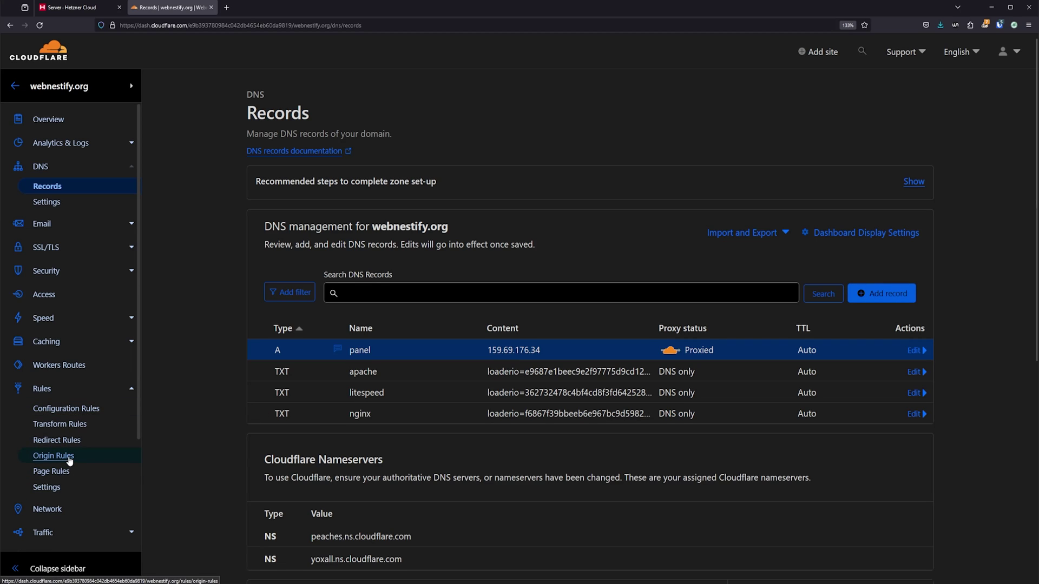
left_click(56, 472)
left_click(792, 247)
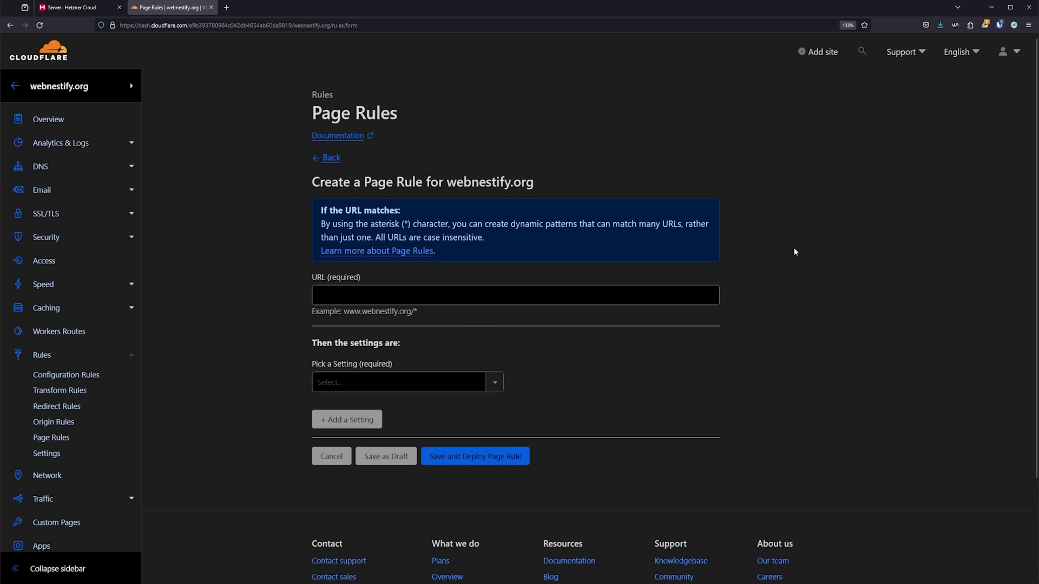
left_click(434, 294)
type("https://panel.webnestify.or")
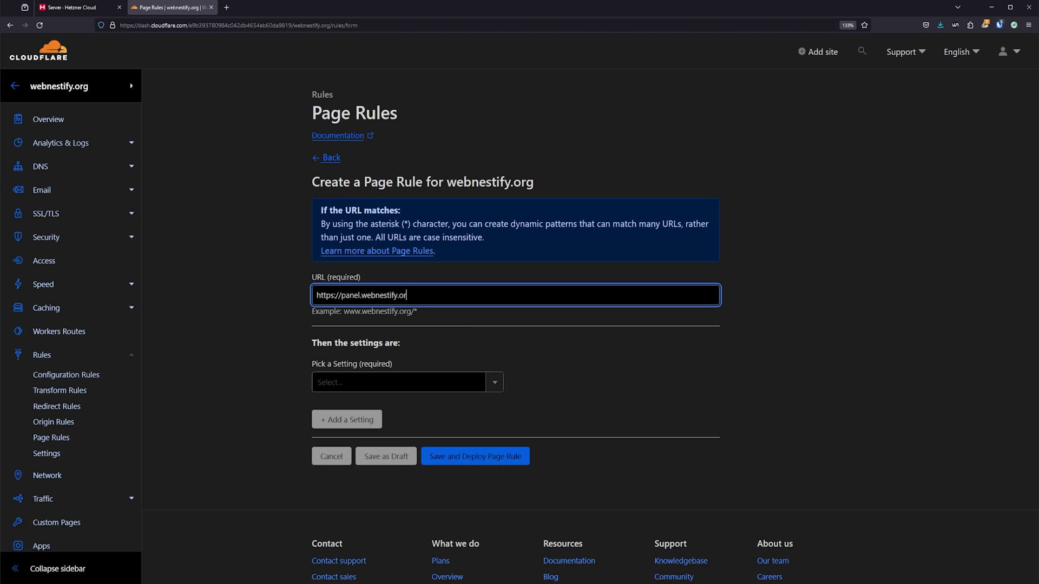
type("g/*")
left_click(434, 382)
scroll(441, 455, "down", 1)
left_click(441, 458)
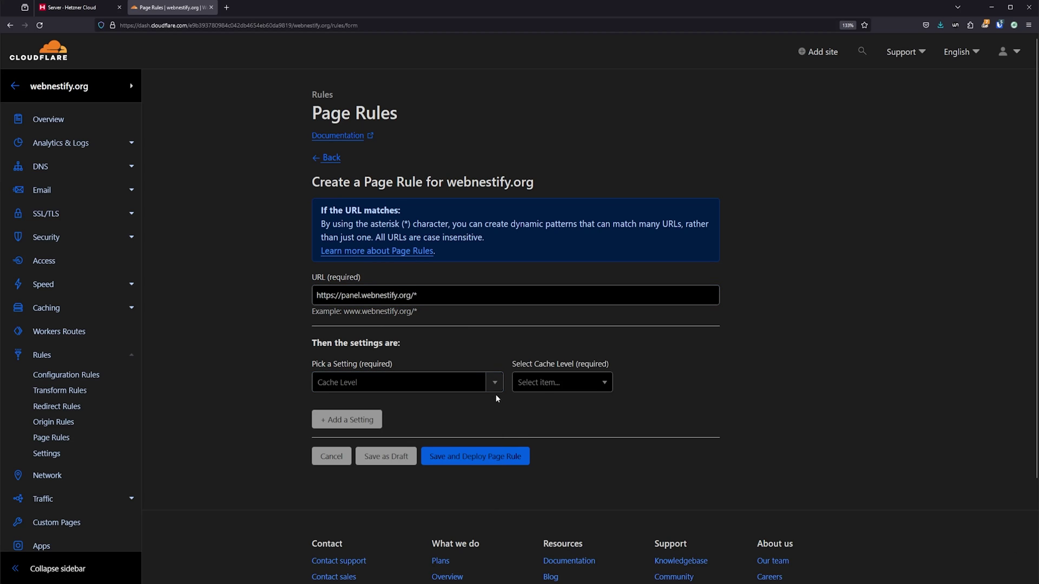
left_click(548, 383)
left_click(549, 410)
Step: Add a Security Level setting of I'm Under Attack to the rule
left_click(347, 419)
left_click(401, 435)
left_click(343, 457)
left_click(560, 434)
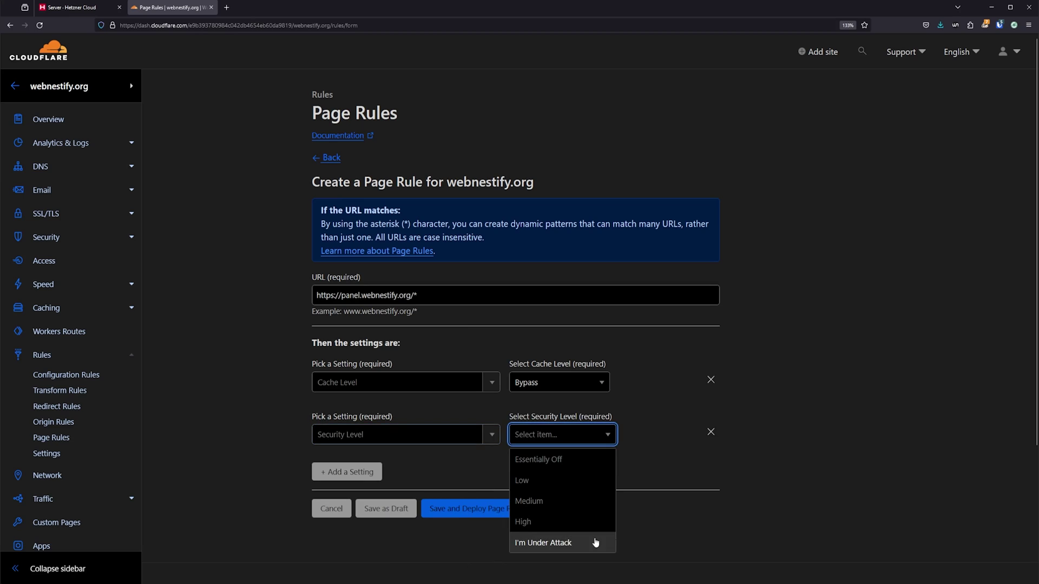
left_click(595, 544)
scroll(354, 488, "down", 3)
Step: Add SSL Strict and IP Geolocation Header, then save and deploy the page rule
left_click(347, 353)
left_click(400, 314)
type("s")
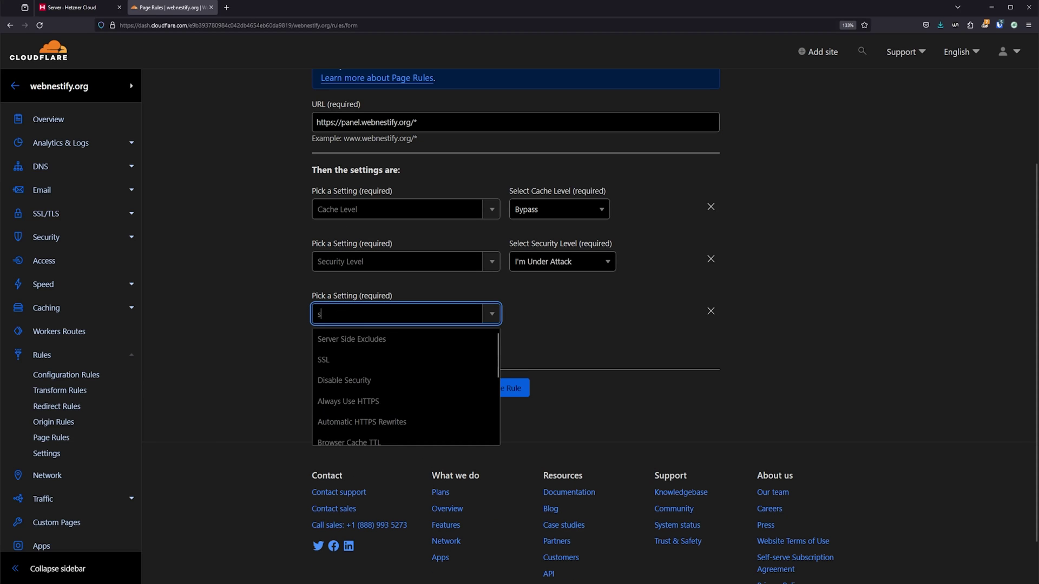
left_click(325, 364)
left_click(583, 316)
left_click(551, 401)
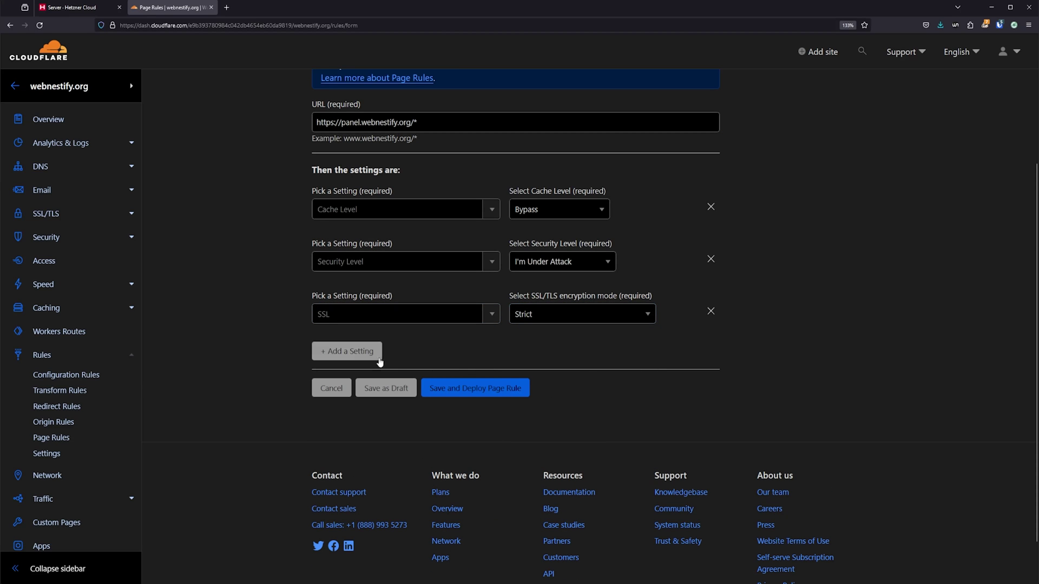
left_click(367, 352)
type("ip")
left_click(394, 390)
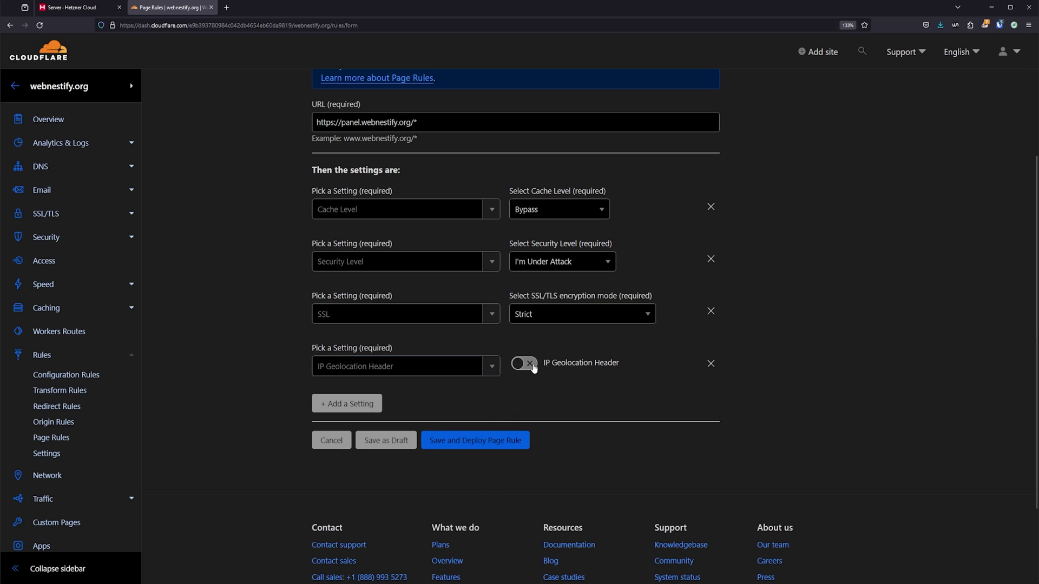
left_click(510, 445)
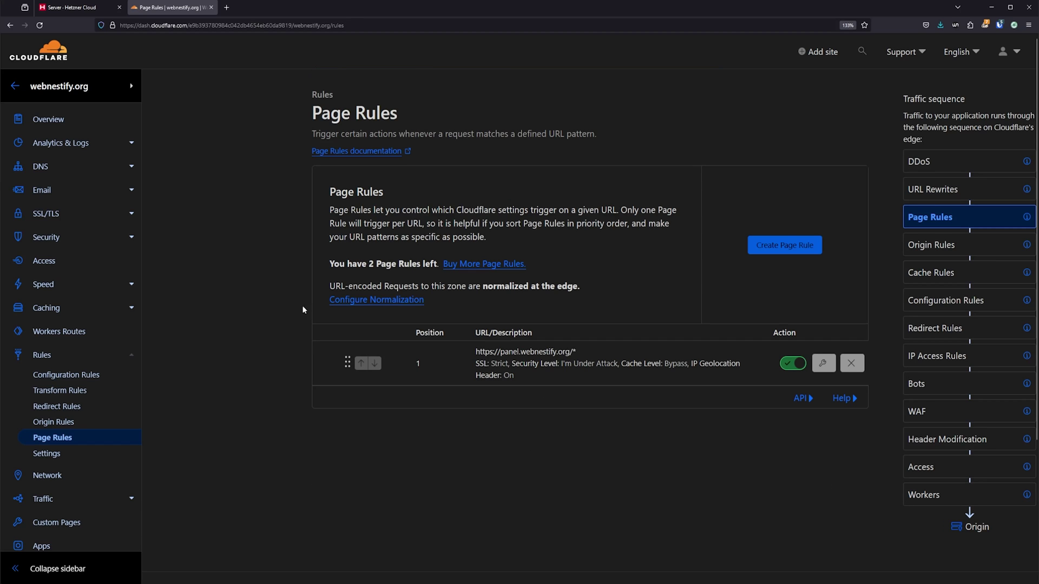
Step: Go to Security > WAF and open the IP Access Rules tools
left_click(130, 237)
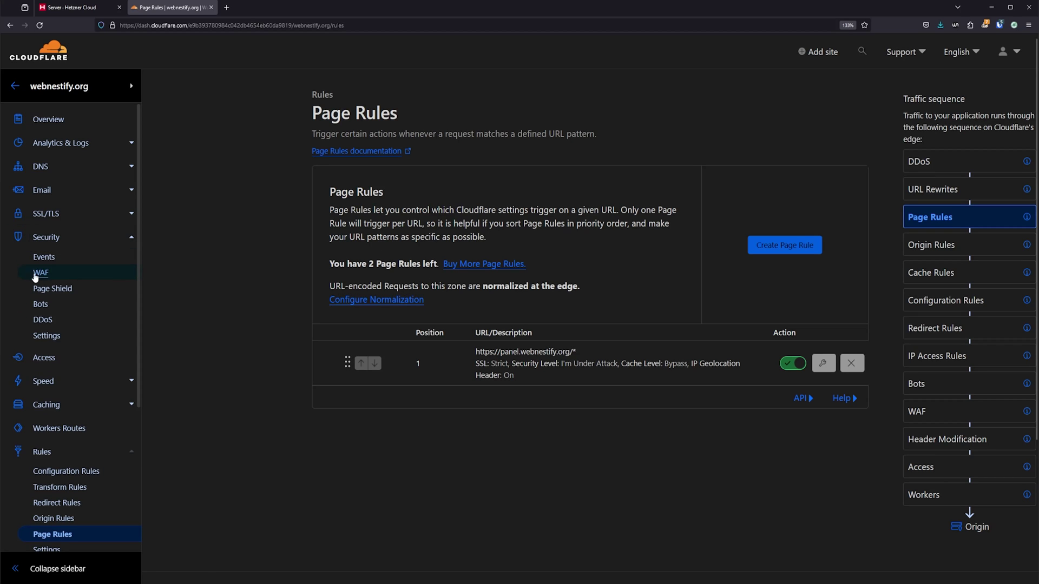
left_click(38, 274)
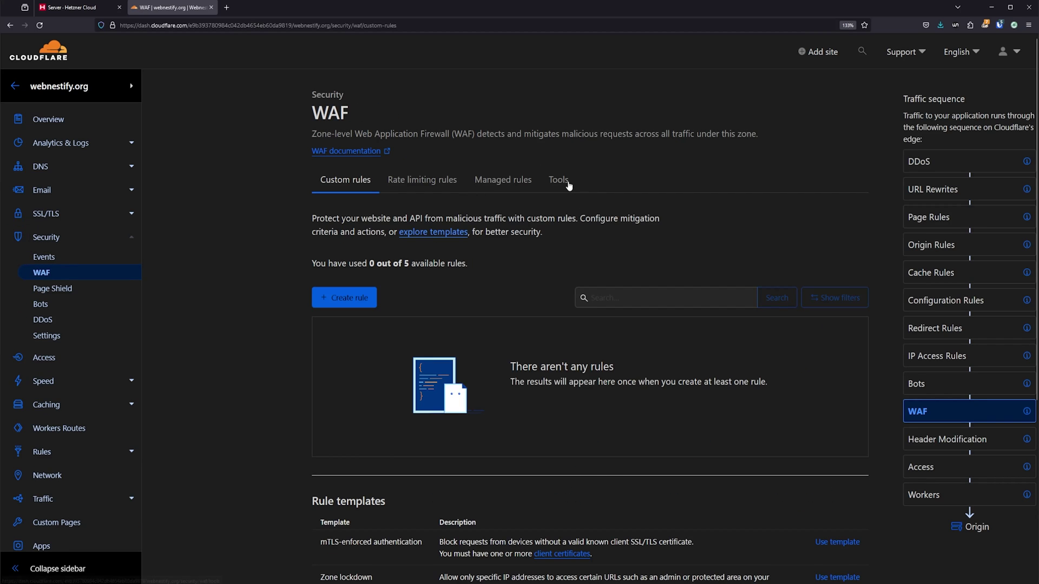
left_click(569, 185)
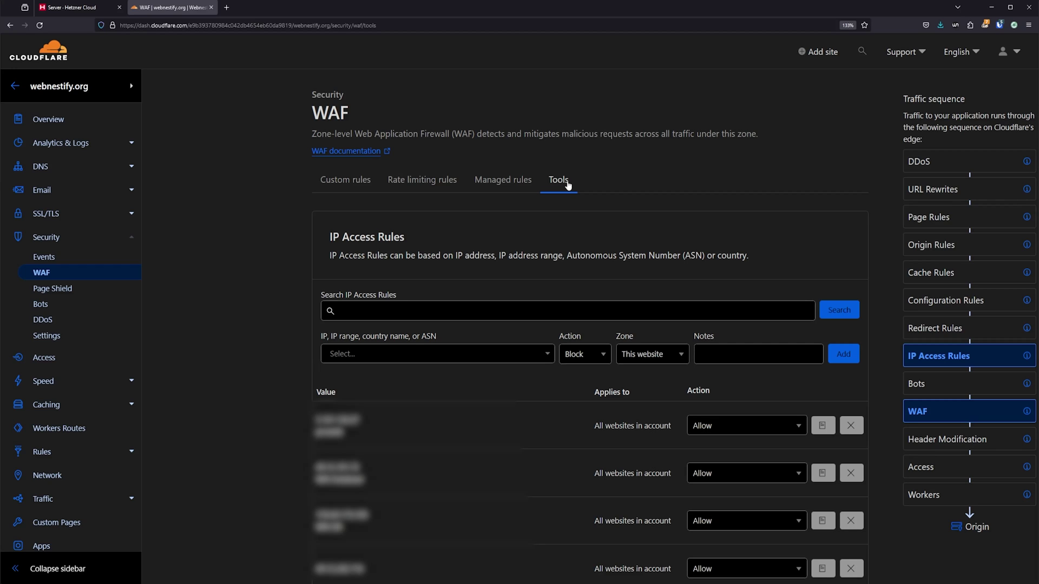
Step: Allow the panel server IP 159.69.176.34 for This website with note 'Enh Tut Panel'
left_click(93, 9)
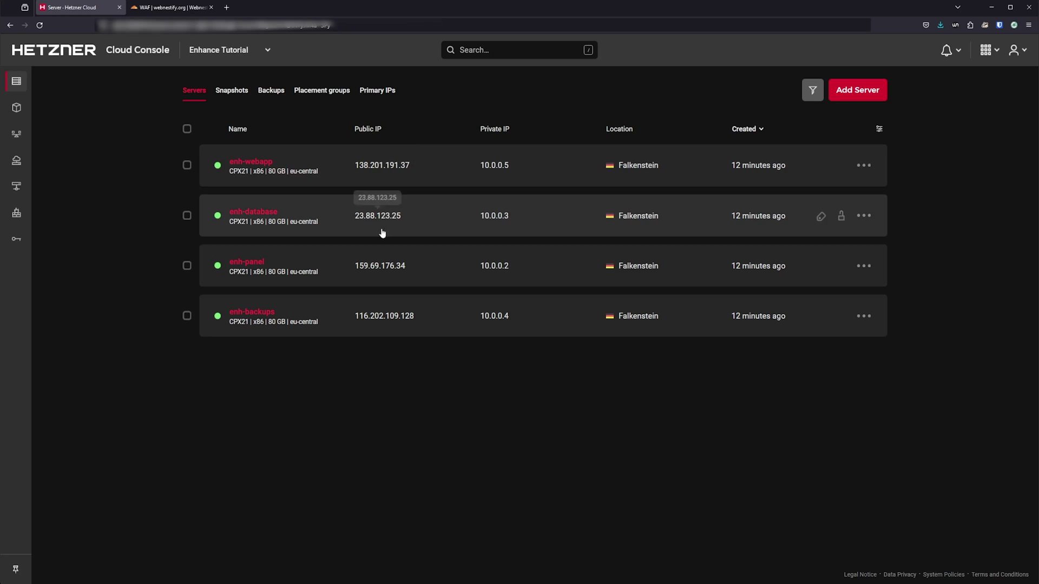
left_click(383, 266)
left_click(166, 8)
left_click(388, 355)
type("159.69.176.34")
left_click(384, 379)
left_click(604, 358)
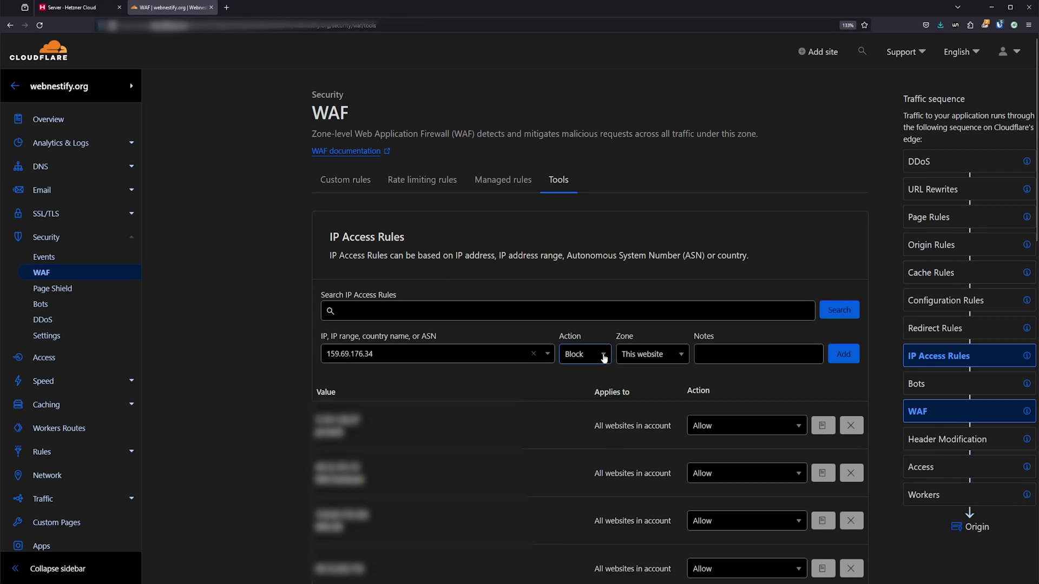
left_click(574, 379)
left_click(673, 357)
left_click(643, 401)
left_click(735, 359)
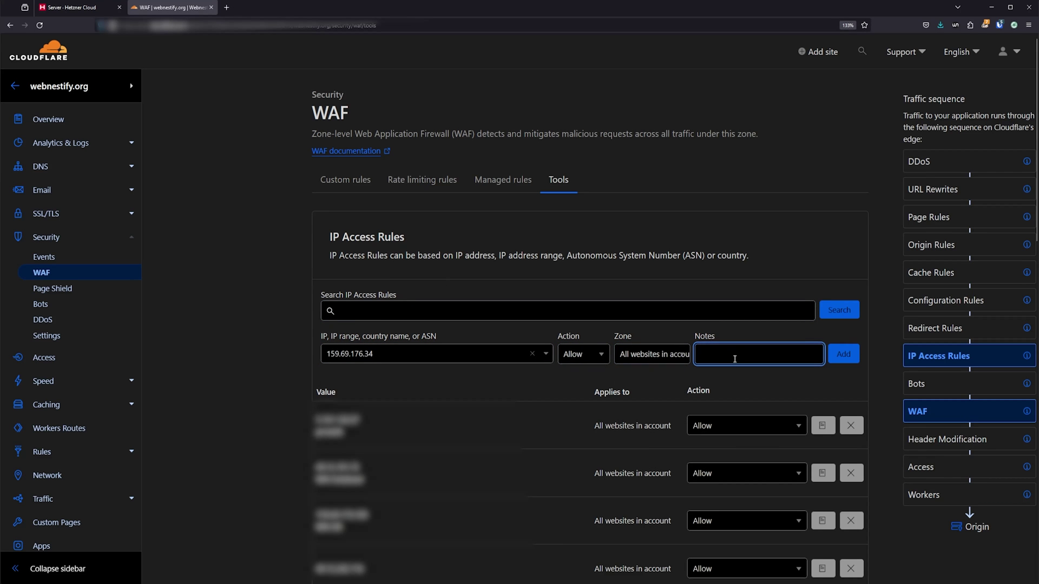
type("Enh Tut Panel")
left_click(654, 355)
left_click(660, 385)
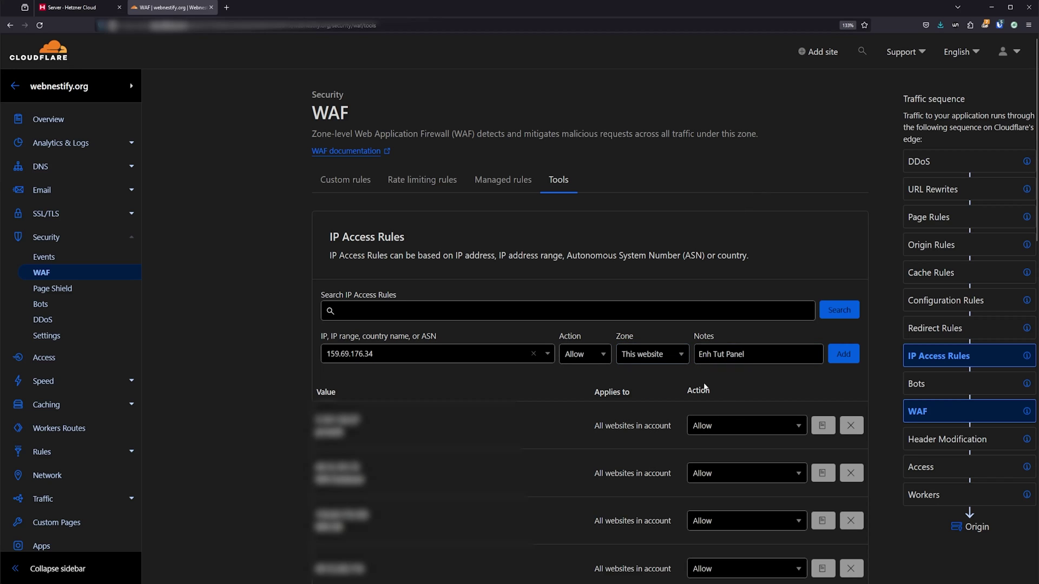
left_click(844, 354)
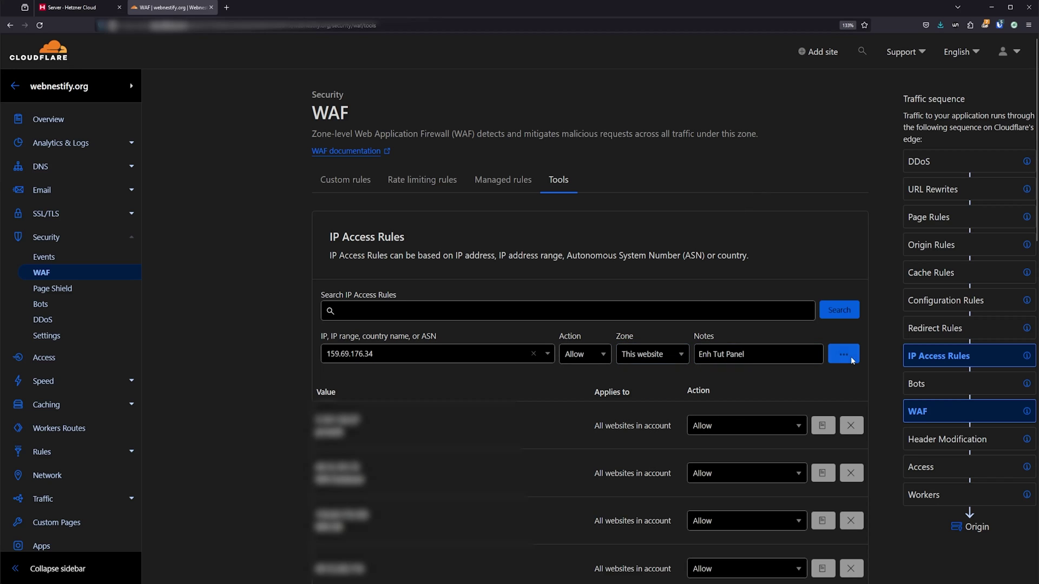
Step: Allow the database server IP 23.88.123.25 with note 'Enh Tut Database'
left_click(76, 7)
left_click(382, 217)
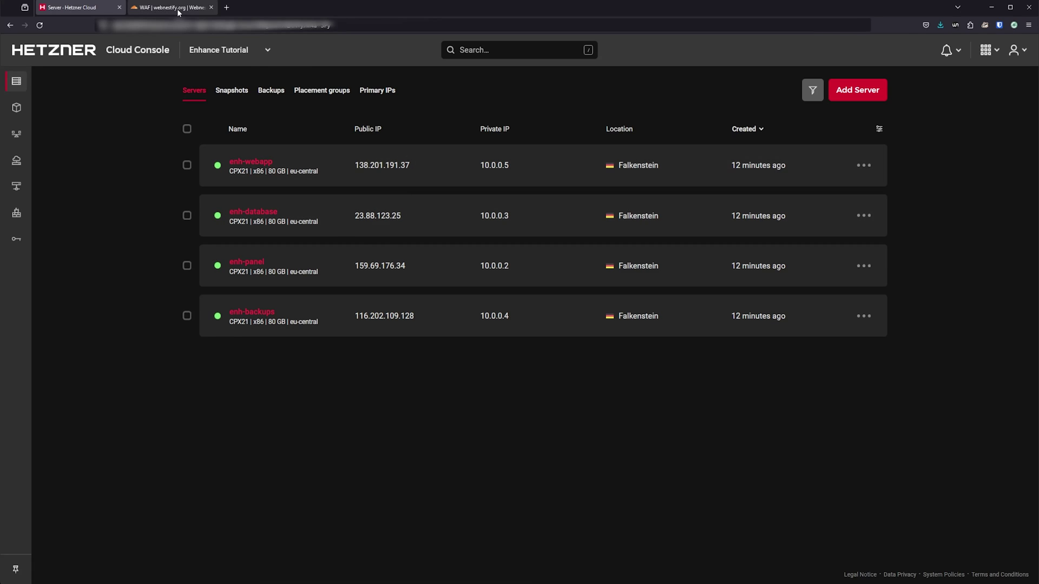
left_click(173, 7)
left_click(383, 354)
type("23.88.123.25")
left_click(580, 401)
left_click(778, 355)
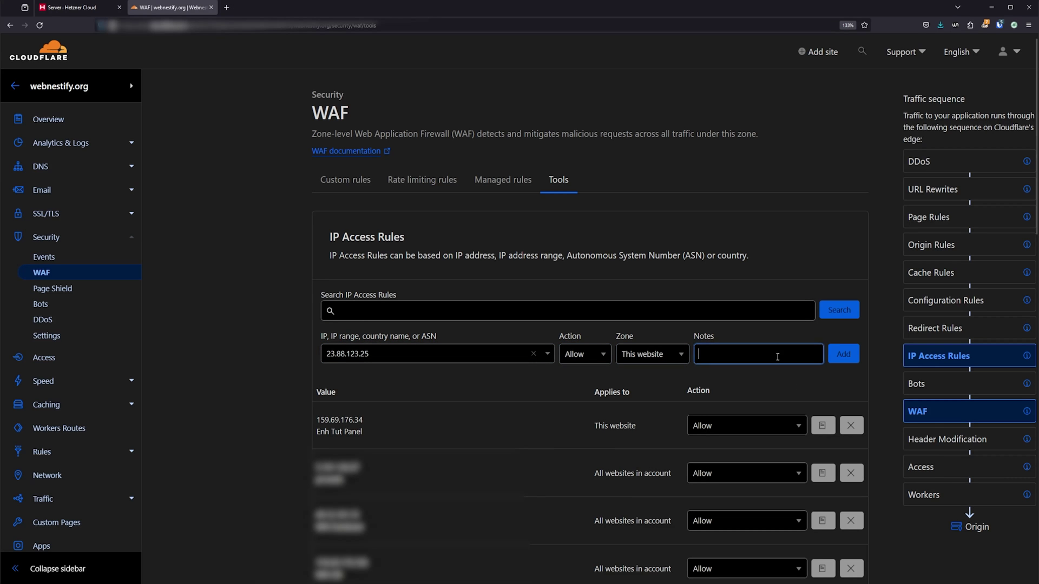
type("Enh Tut Database")
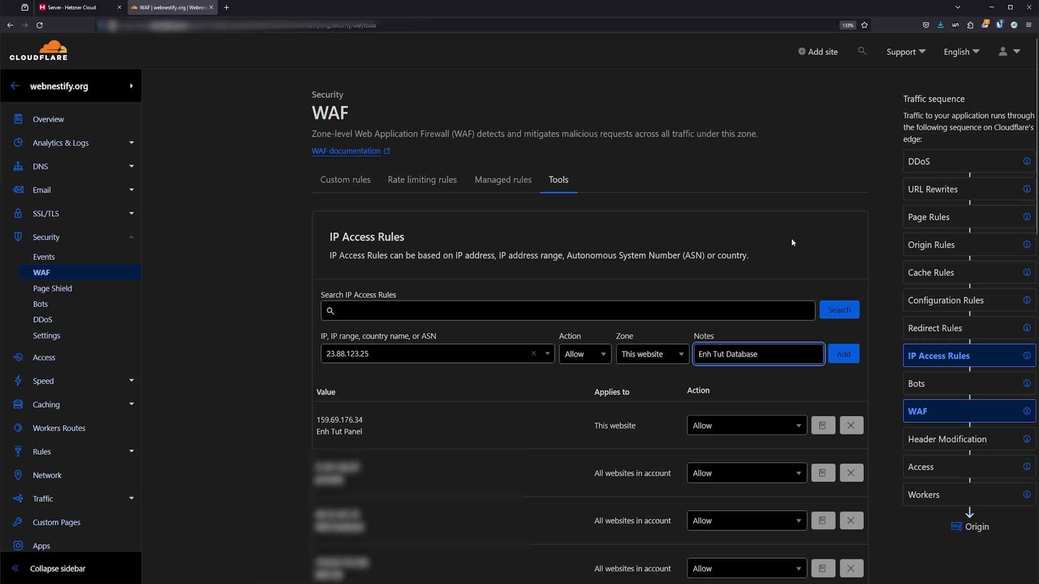
left_click(851, 357)
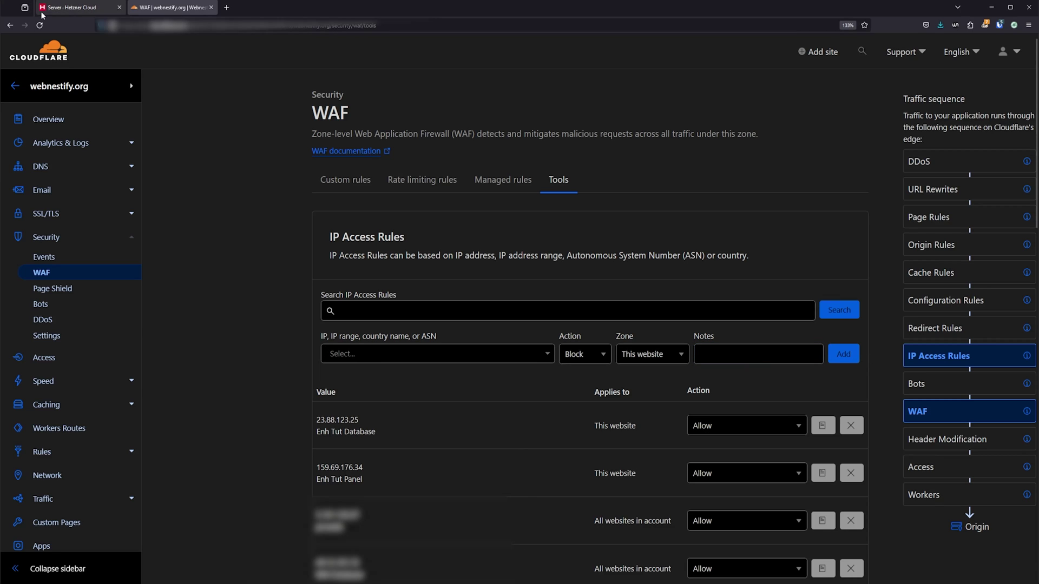
Step: Allow the webapp server IP 138.201.191.37 with note 'Enh Tut Webapps'
left_click(73, 8)
left_click(384, 165)
left_click(171, 7)
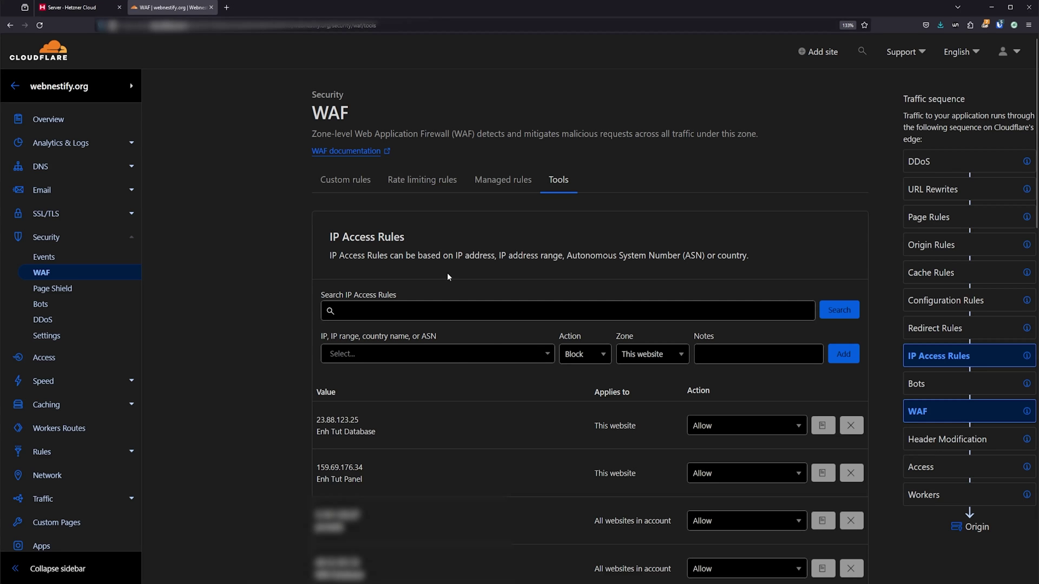
left_click(413, 361)
type("138.201.191.37")
left_click(585, 354)
left_click(575, 379)
left_click(758, 354)
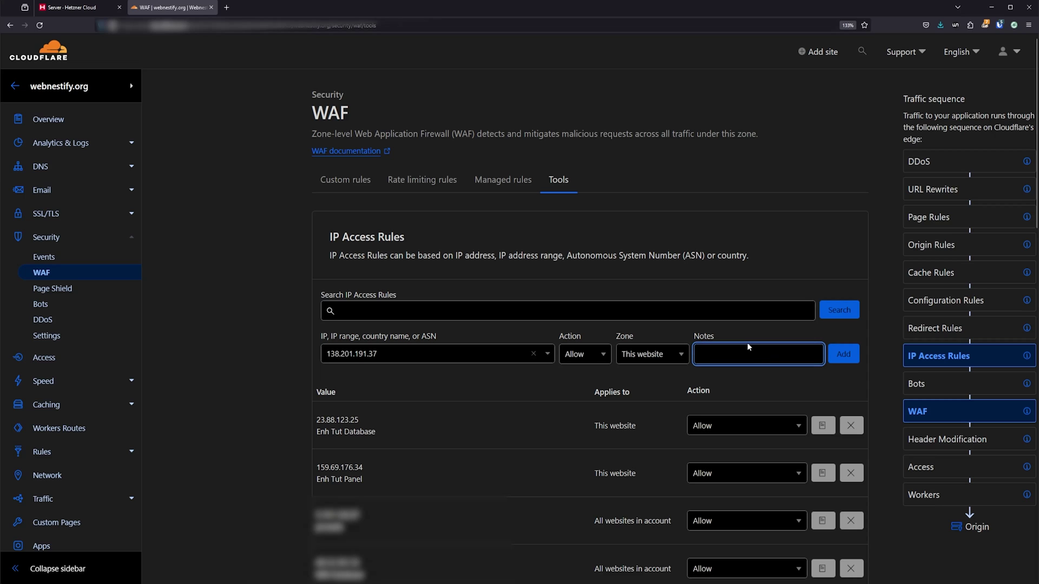
type("Enh Tut Webapps")
key("Return")
Step: Allow the backup server IP 116.202.109.128 with note 'Enh Tut Backup'
left_click(70, 7)
left_click(379, 318)
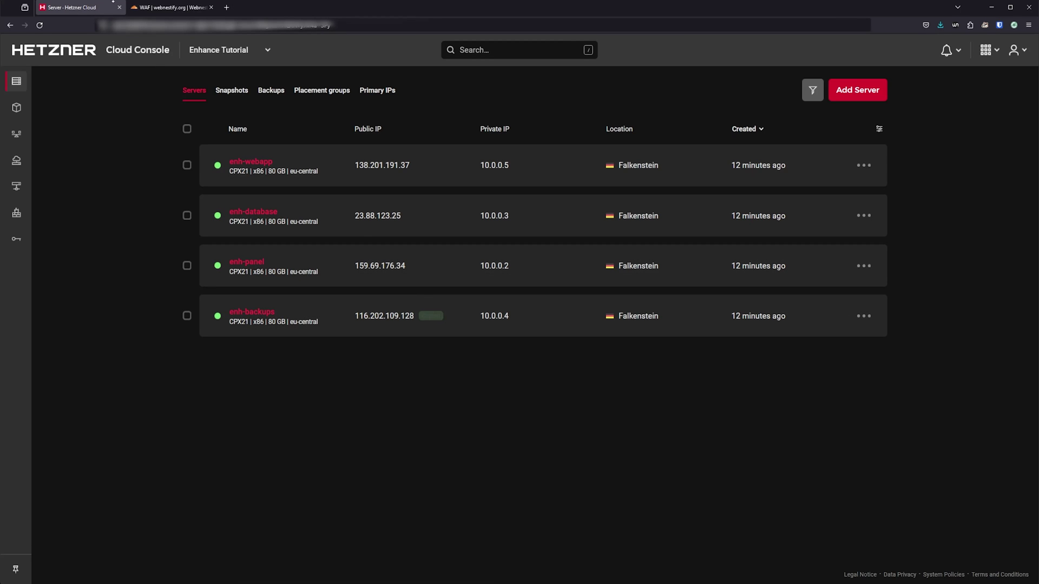
left_click(171, 8)
left_click(392, 354)
key("ctrl+v")
key("Return")
left_click(585, 354)
left_click(575, 378)
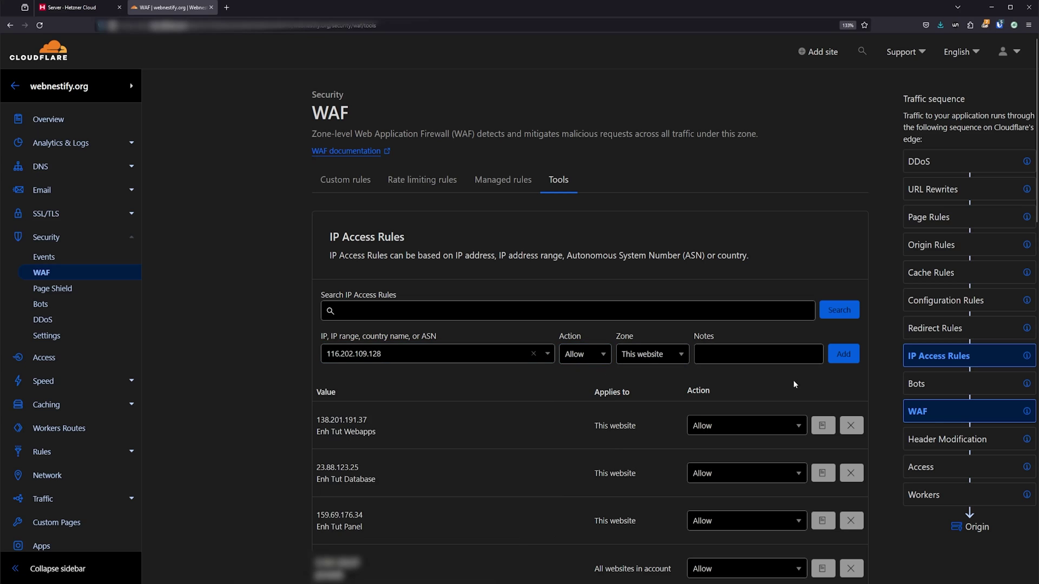
left_click(757, 354)
type("Enh Tut Backup")
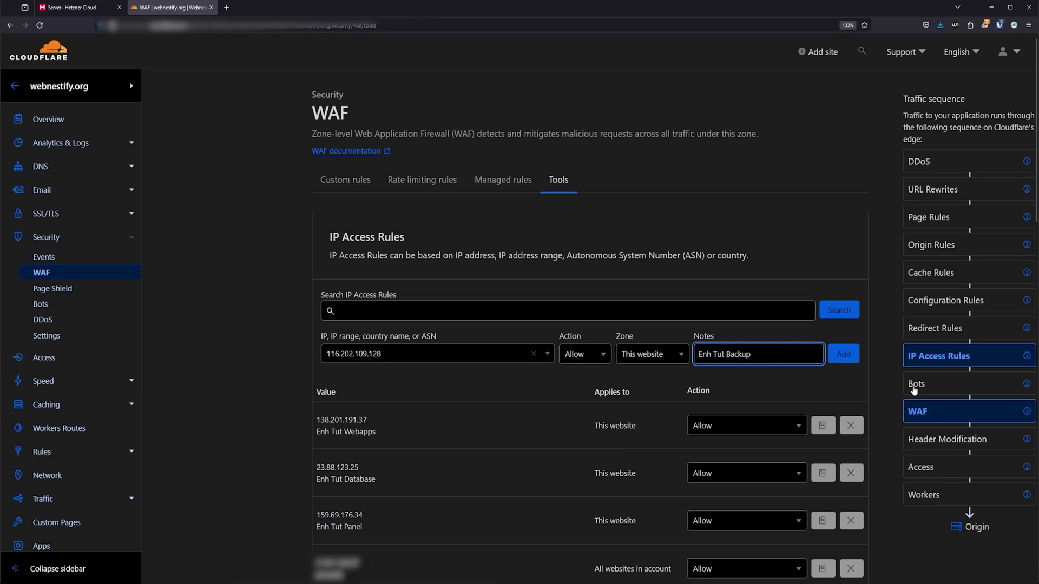
left_click(844, 354)
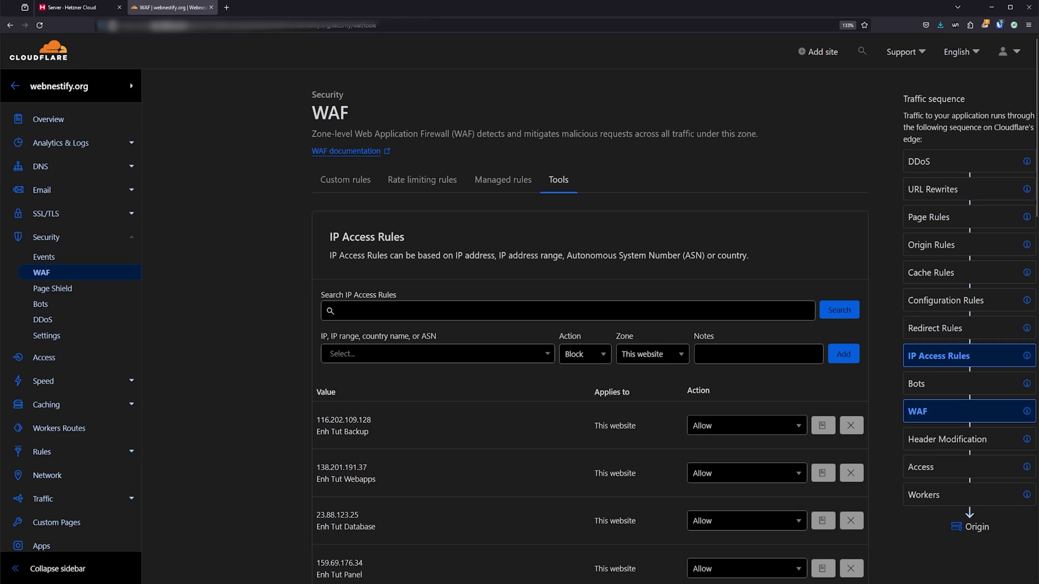
left_click(60, 167)
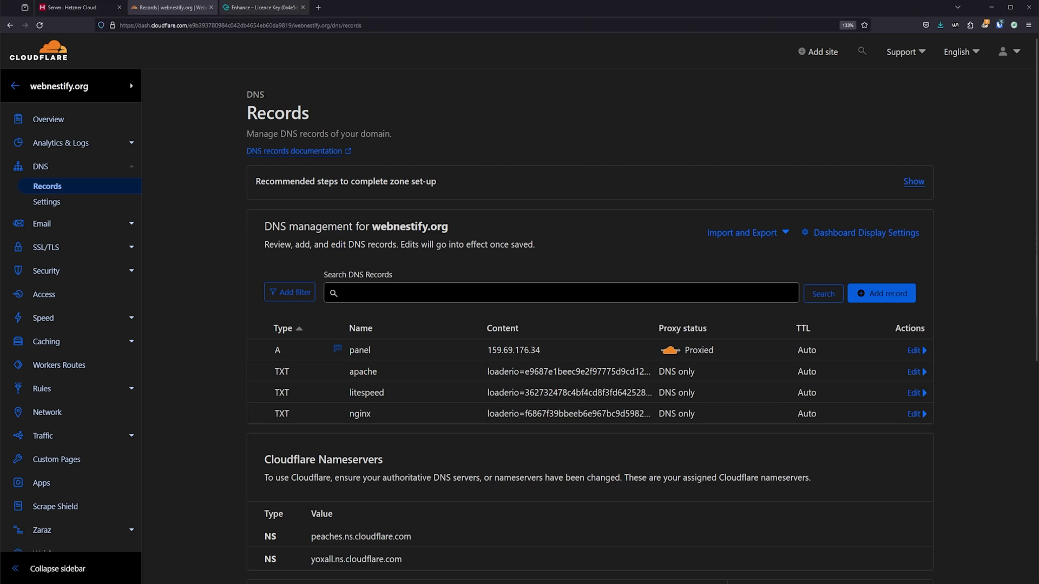
Step: Copy the Enhance install command from the Enhance licence key page
left_click(263, 7)
triple_click(425, 263)
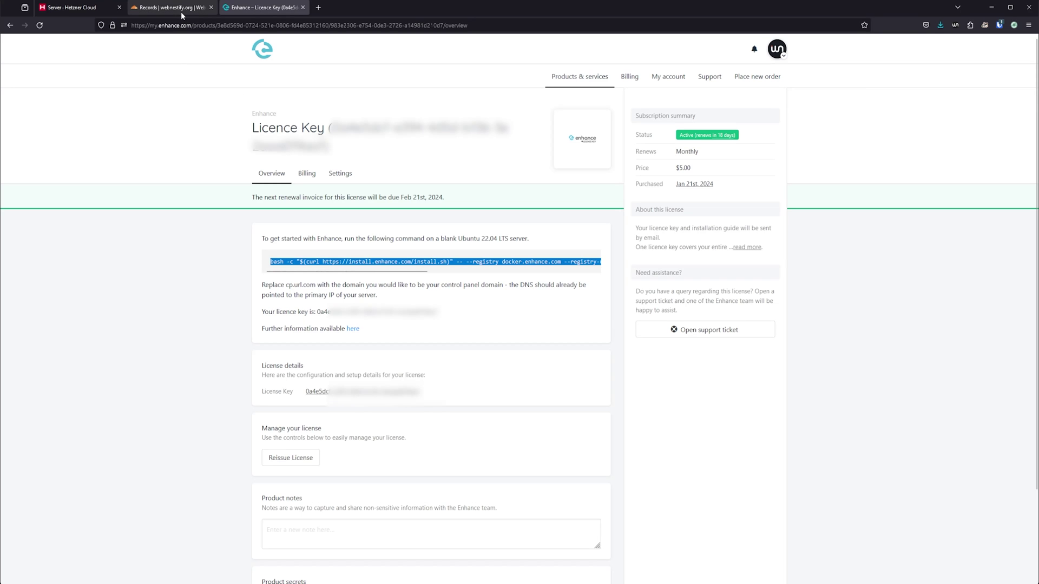
left_click(181, 12)
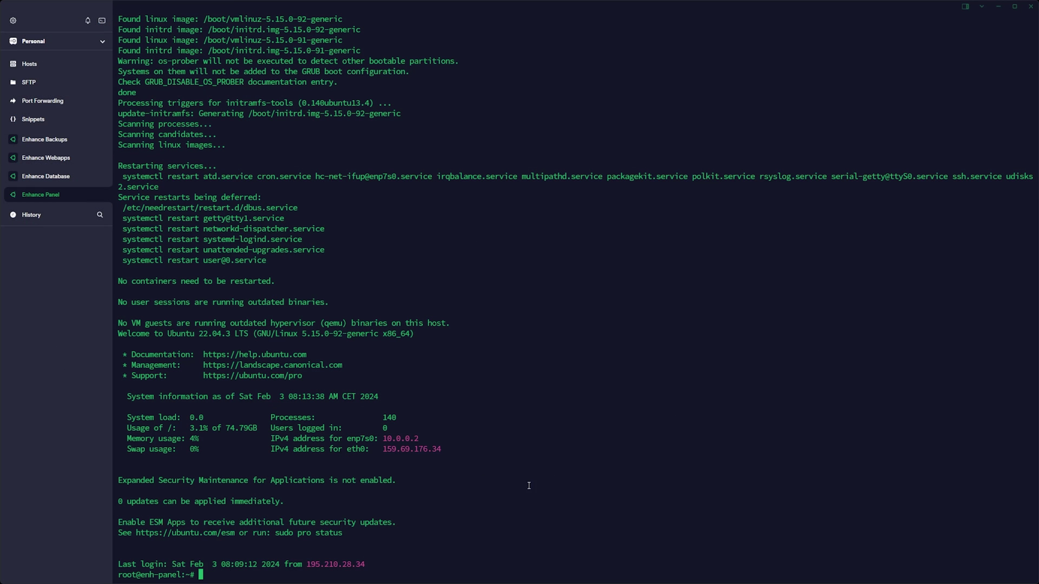
Step: Clear the terminal and run the pasted Enhance install command with domain panel.webnestify.org
type("clear")
key("Return")
key("ctrl+v")
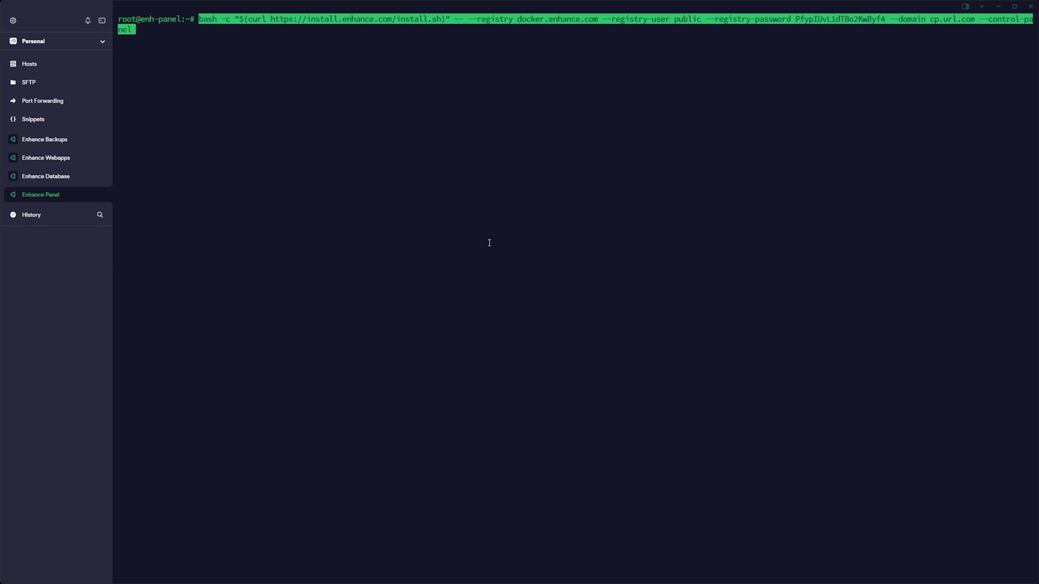
key("Left")
key("Left")
key("Left")
key("Left")
key("Left")
key("Left")
key("Left")
key("Left")
key("Left")
key("Left")
key("Left")
key("Left")
key("Left")
key("Left")
key("Left")
key("Left")
key("Left")
key("Left")
key("Left")
key("Left")
key("Left")
key("Left")
key("Left")
key("Left")
key("Left")
key("Left")
key("Left")
key("Right")
key("Right")
key("Right")
key("Right")
key("Right")
key("Right")
key("Right")
key("Right")
key("Right")
key("Right")
key("Right")
key("BackSpace")
key("BackSpace")
key("BackSpace")
key("BackSpace")
key("BackSpace")
key("BackSpace")
key("BackSpace")
key("BackSpace")
key("BackSpace")
key("BackSpace")
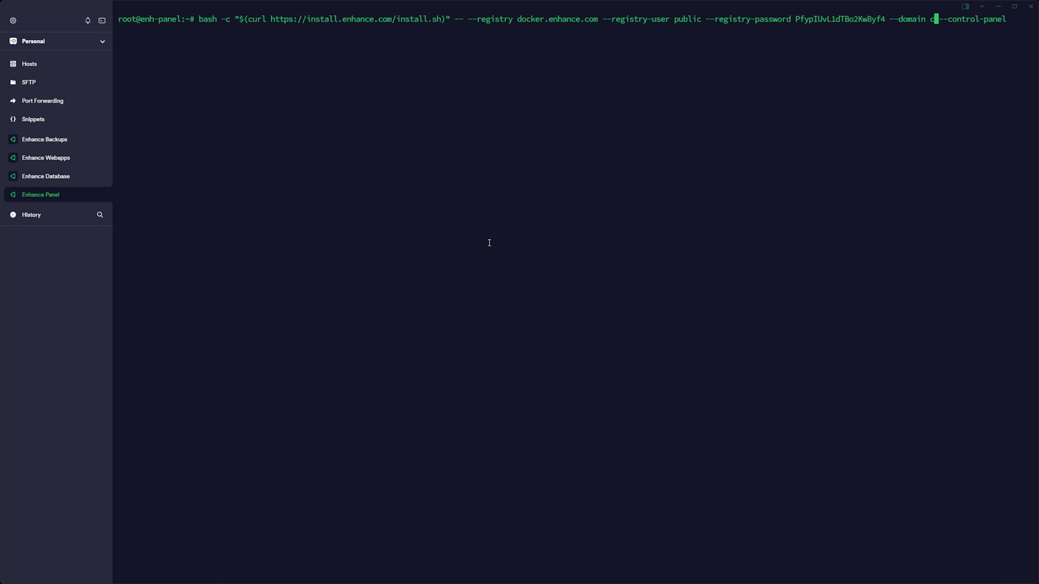
type("panel.webnestify.org")
key("Return")
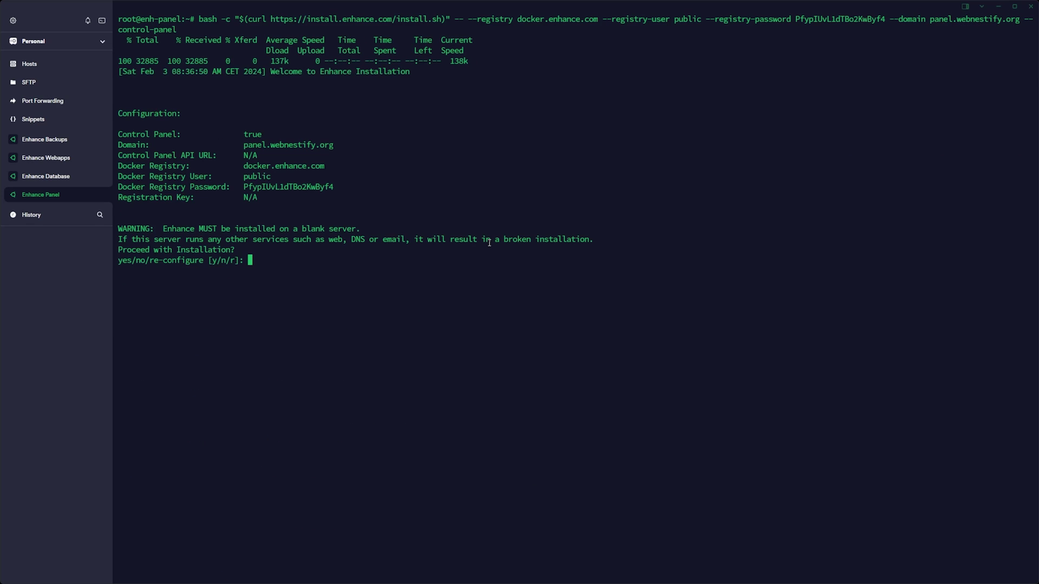
Step: Answer the installer prompts y, n, y to start installing without reconfiguring the domain
type("y")
key("Return")
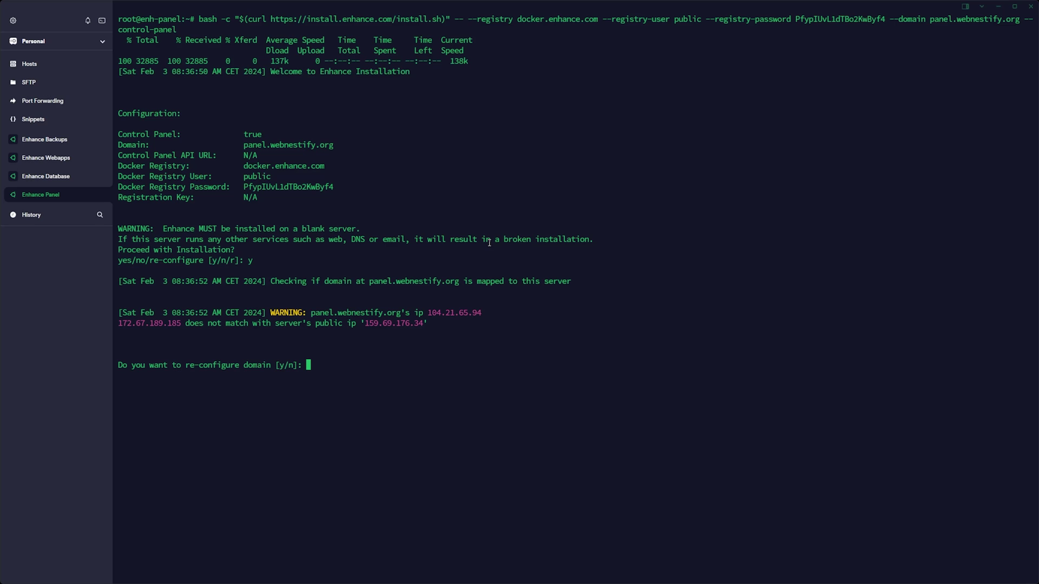
type("n")
key("Return")
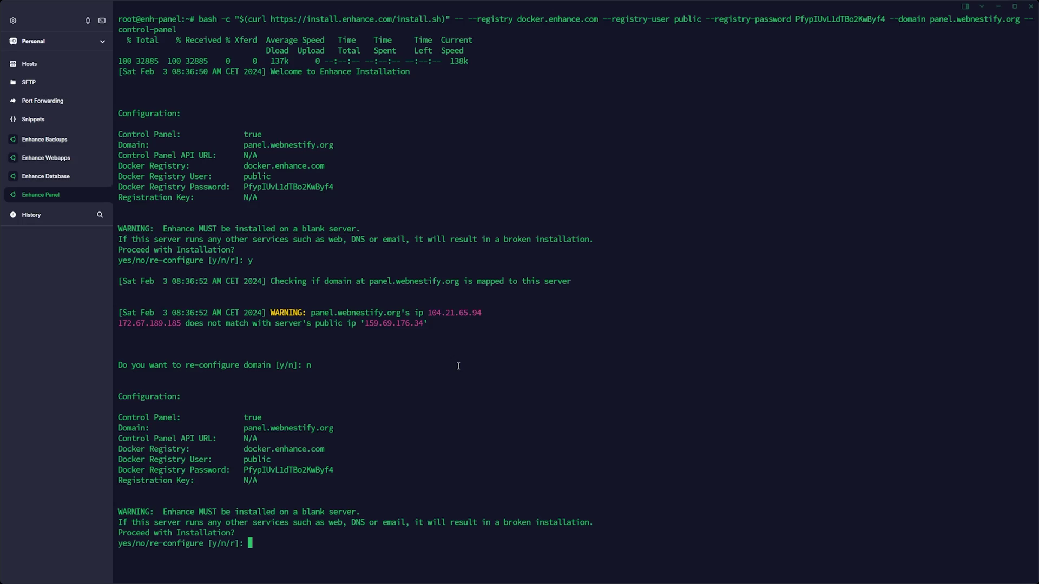
type("y")
key("Return")
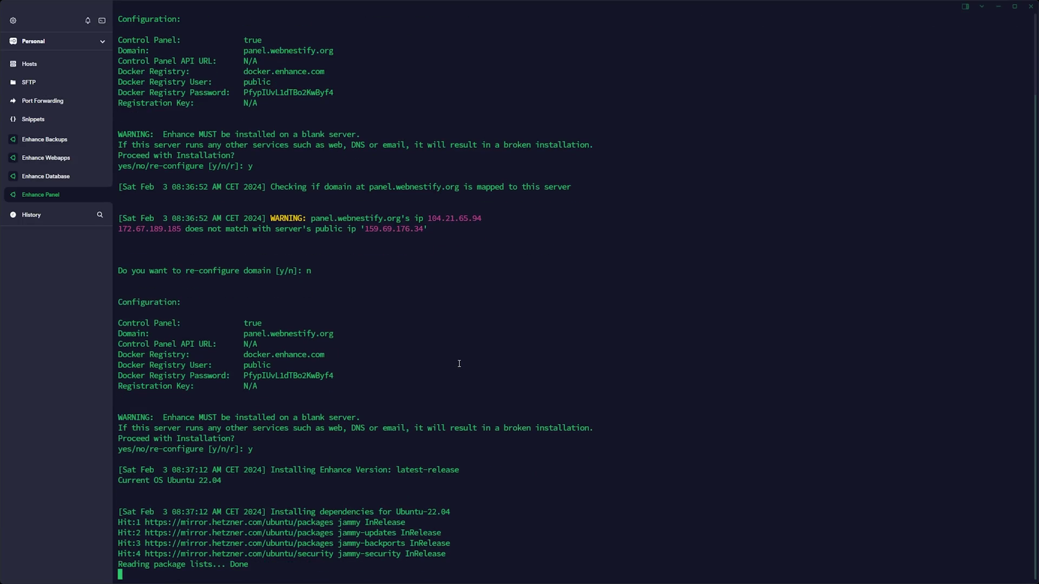
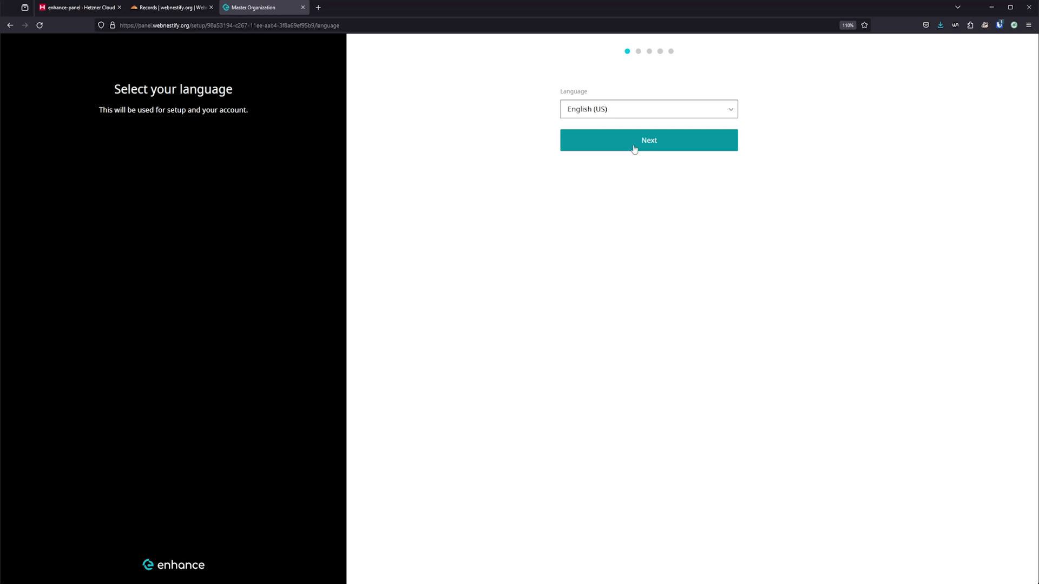
Step: Keep English (UK) and create the admin account with company Enhance Tutorials, e-mail, generated password, accepting terms
left_click(636, 147)
left_click(678, 110)
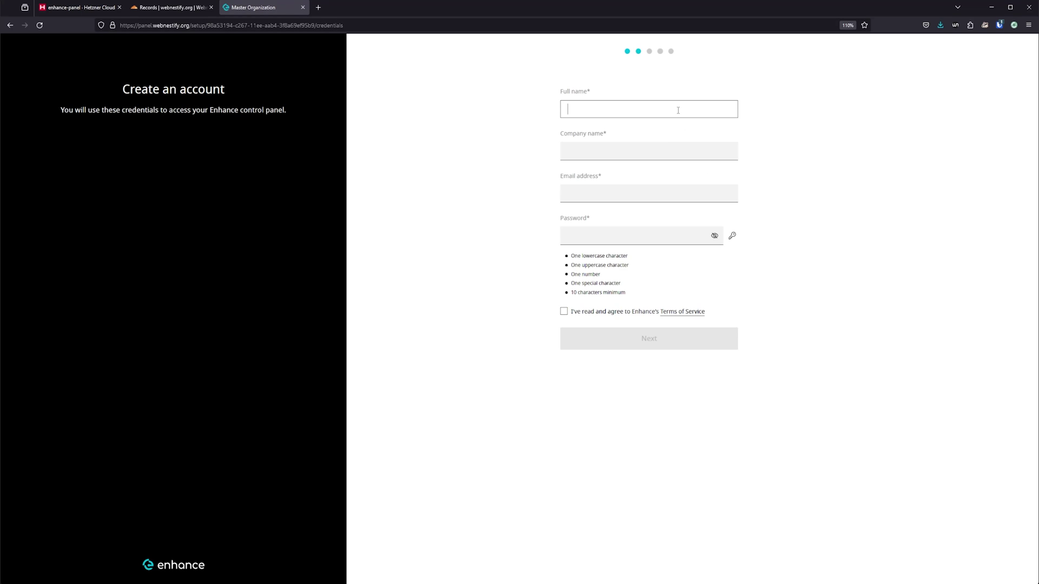
type("Simon")
key("Tab")
type("Enhance Tutorials")
key("Tab")
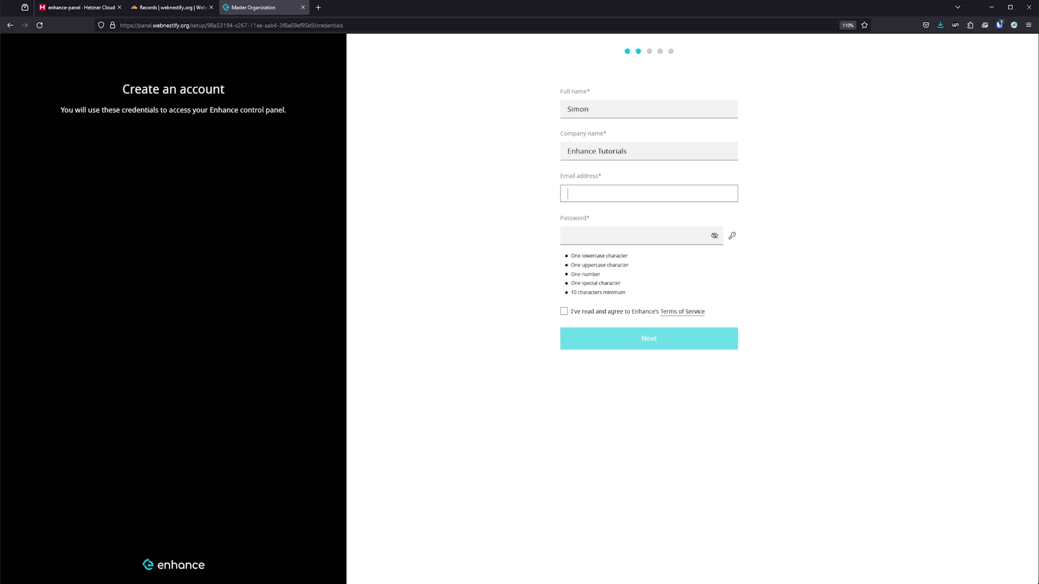
left_click(1000, 25)
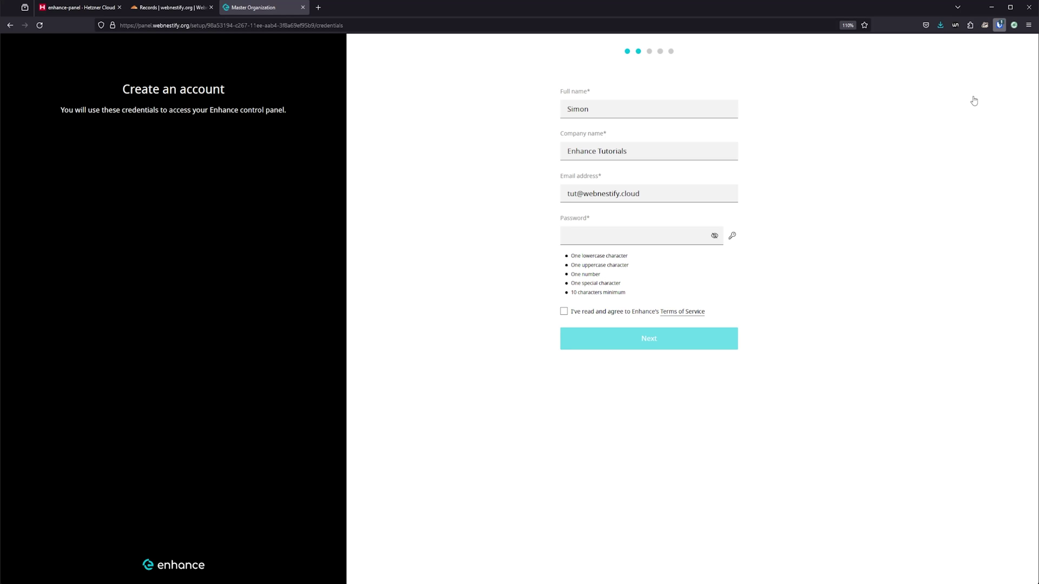
left_click(634, 236)
key("ctrl+v")
left_click(608, 276)
left_click(683, 303)
left_click(991, 43)
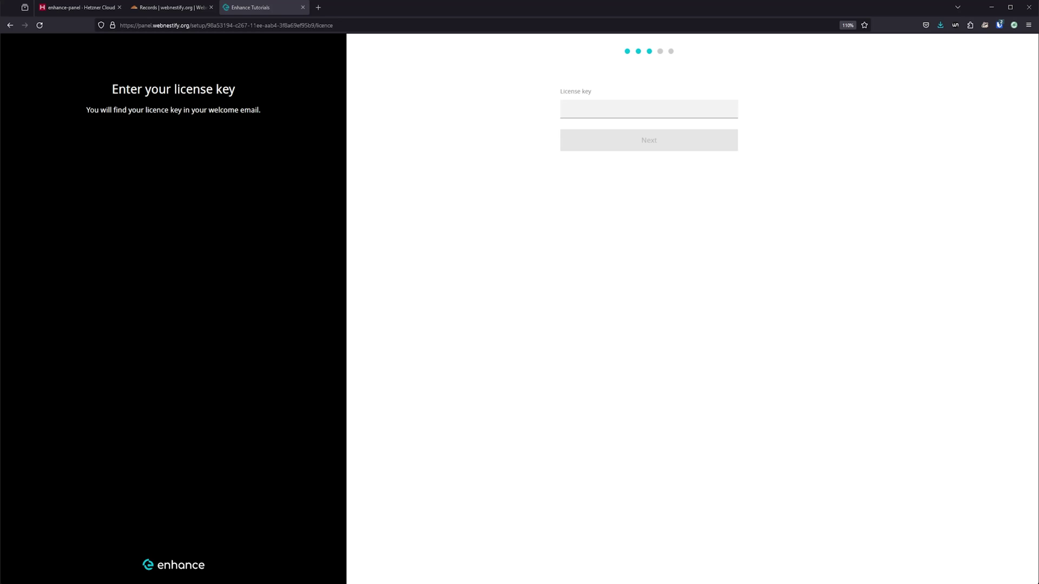
Step: Paste the licence key, confirm panel.webnestify.org as panel domain, and finish with Application and Database roles
left_click(603, 111)
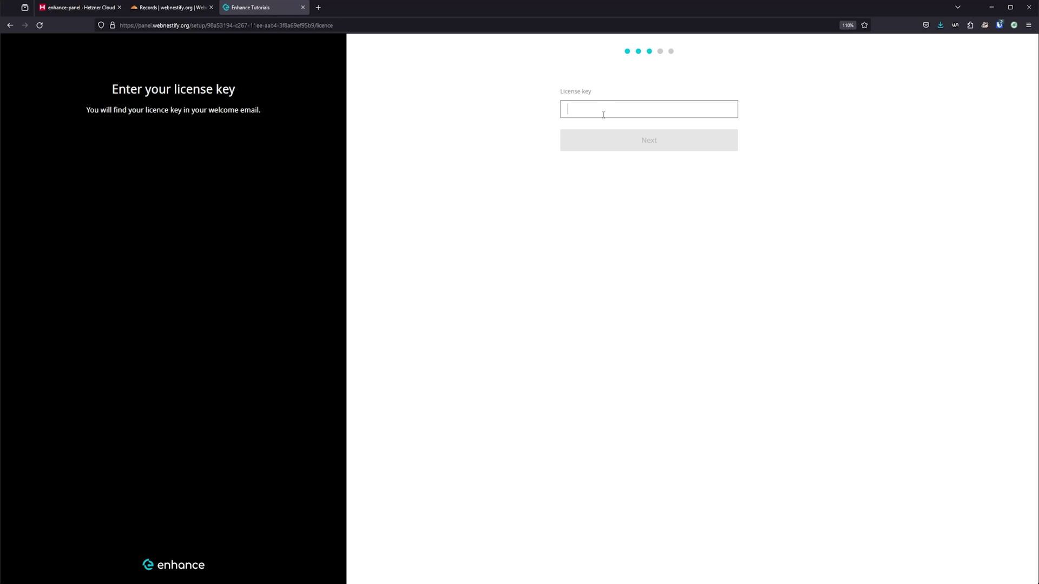
key("ctrl+v")
left_click(628, 140)
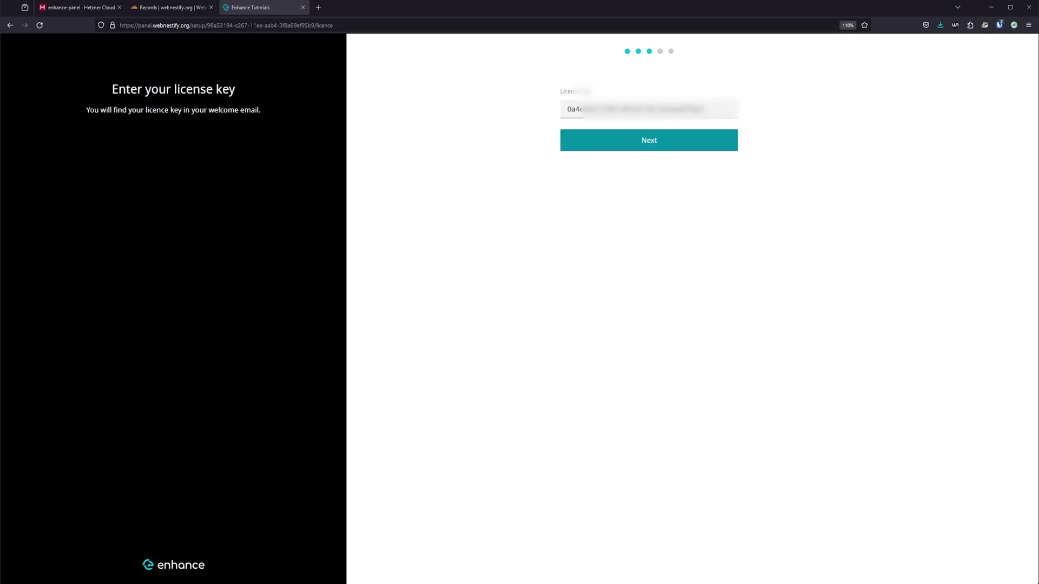
left_click(650, 141)
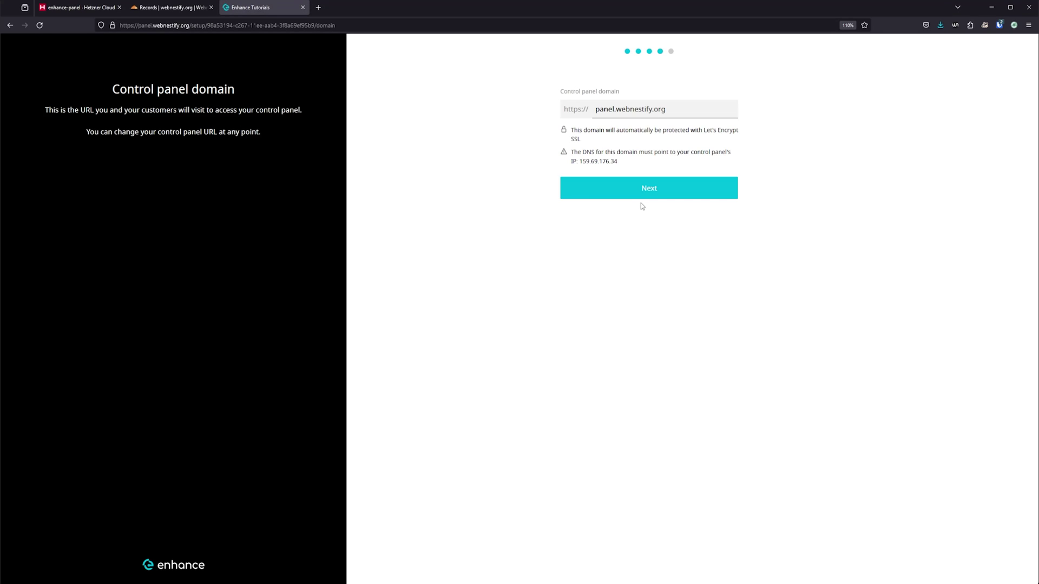
left_click(656, 194)
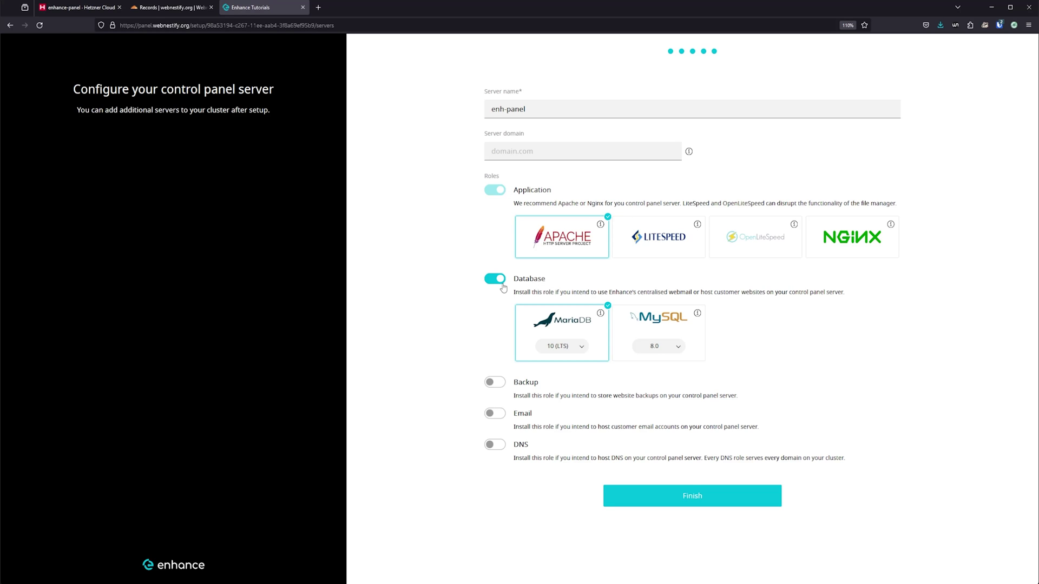
left_click(685, 497)
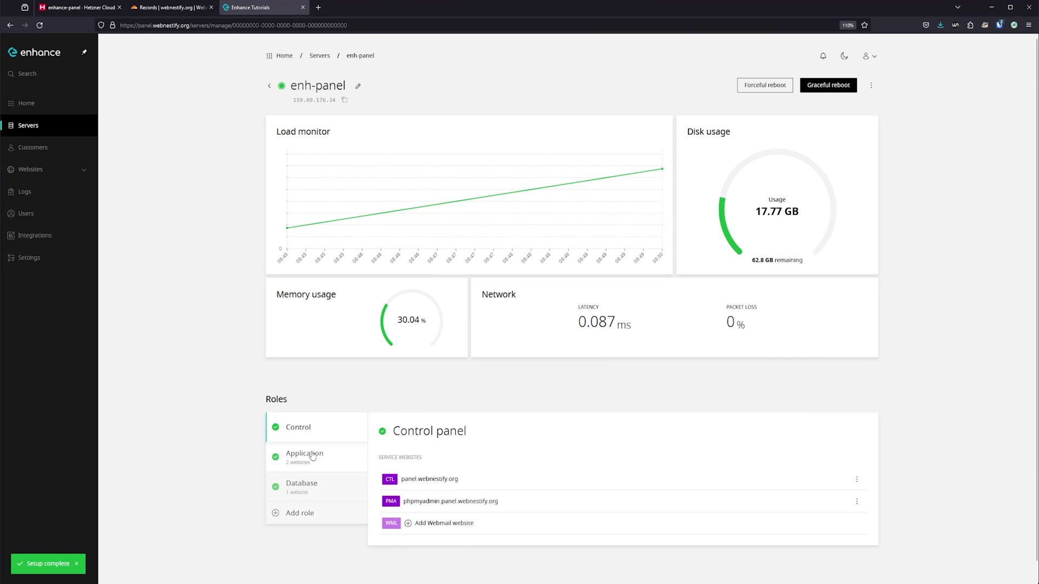
Step: Review the enh-panel server, then start a custom SSL install on panel.webnestify.org's Security tab
left_click(317, 454)
scroll(561, 466, "down", 1)
scroll(560, 466, "down", 1)
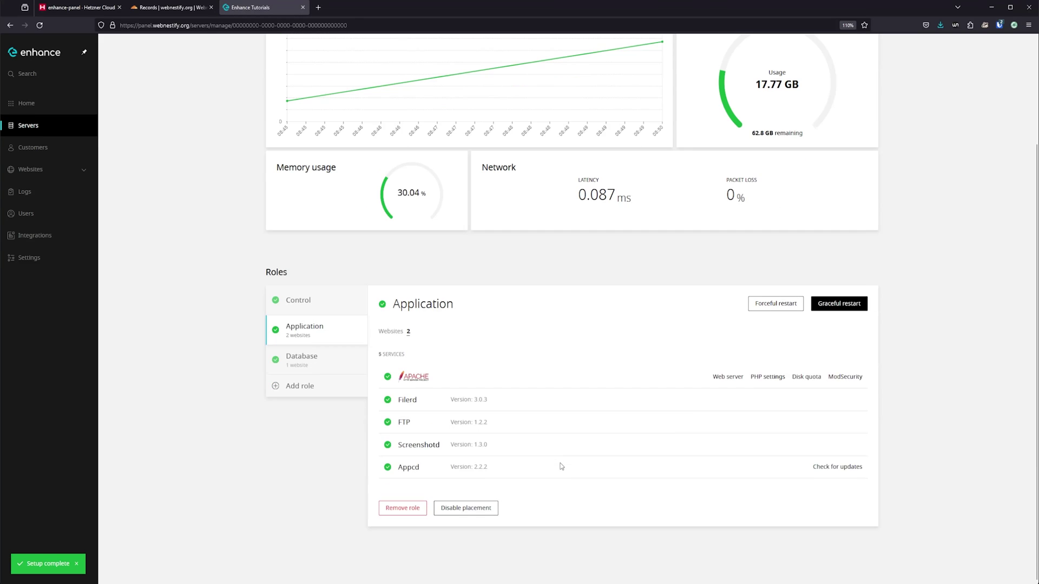
scroll(560, 466, "up", 3)
left_click(872, 85)
left_click(846, 154)
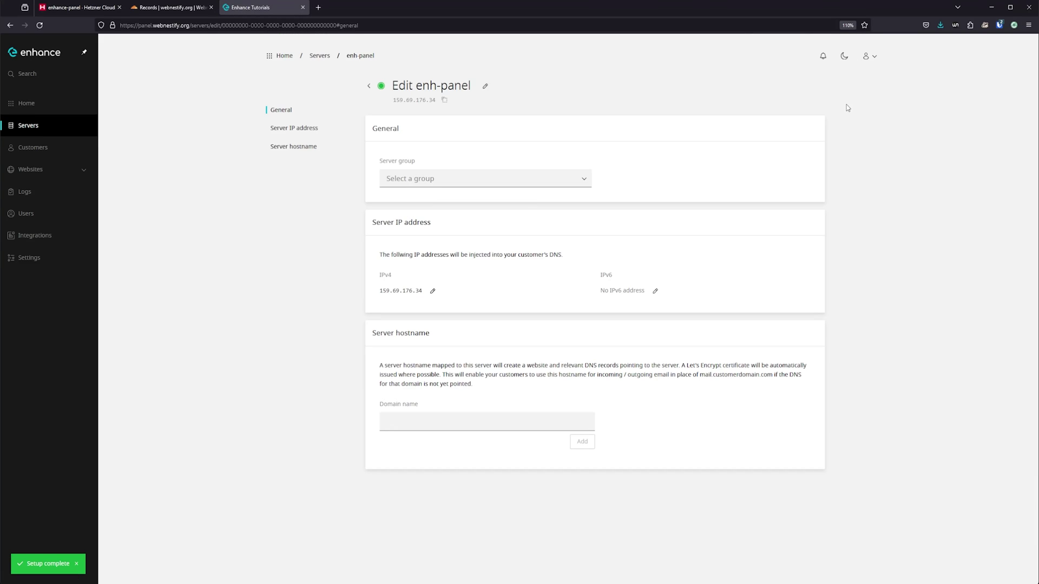
left_click(320, 56)
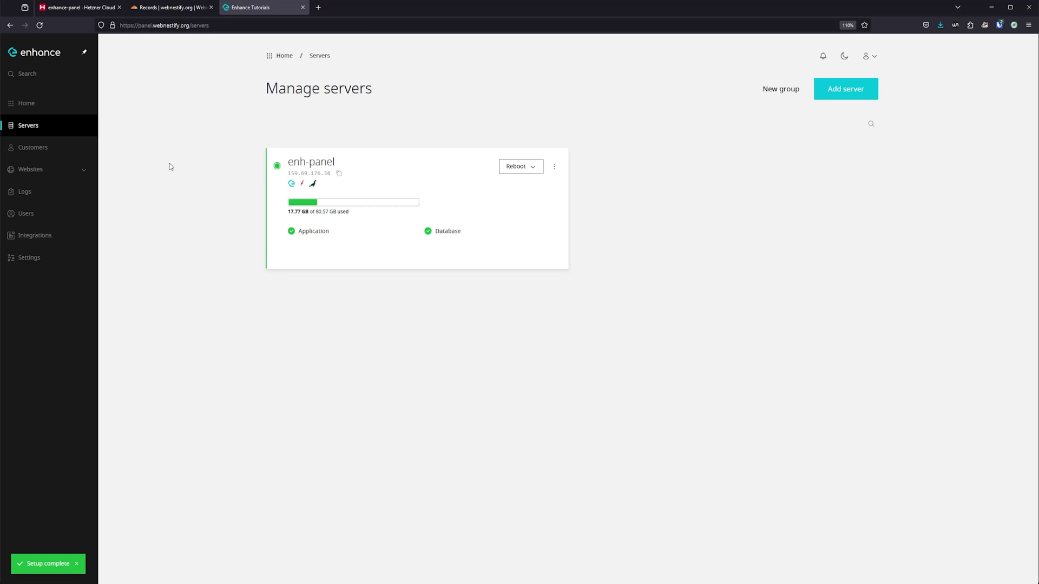
left_click(30, 170)
left_click(346, 200)
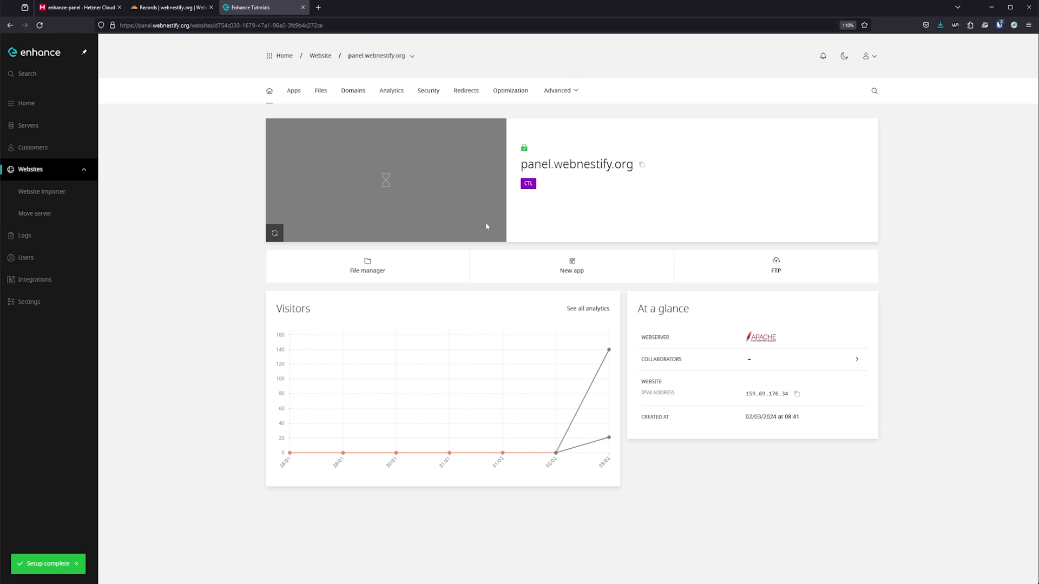
left_click(425, 92)
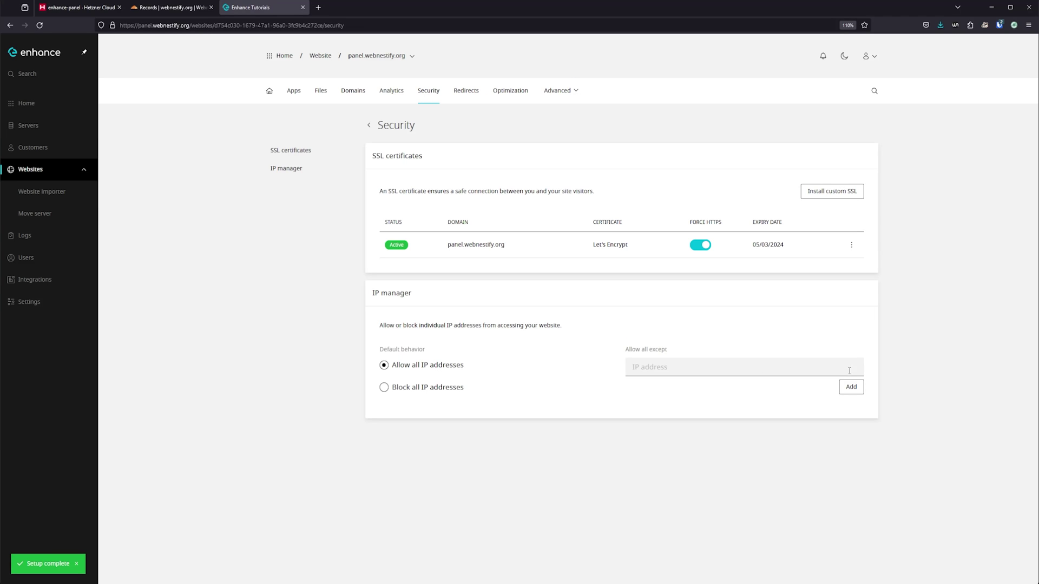
left_click(840, 196)
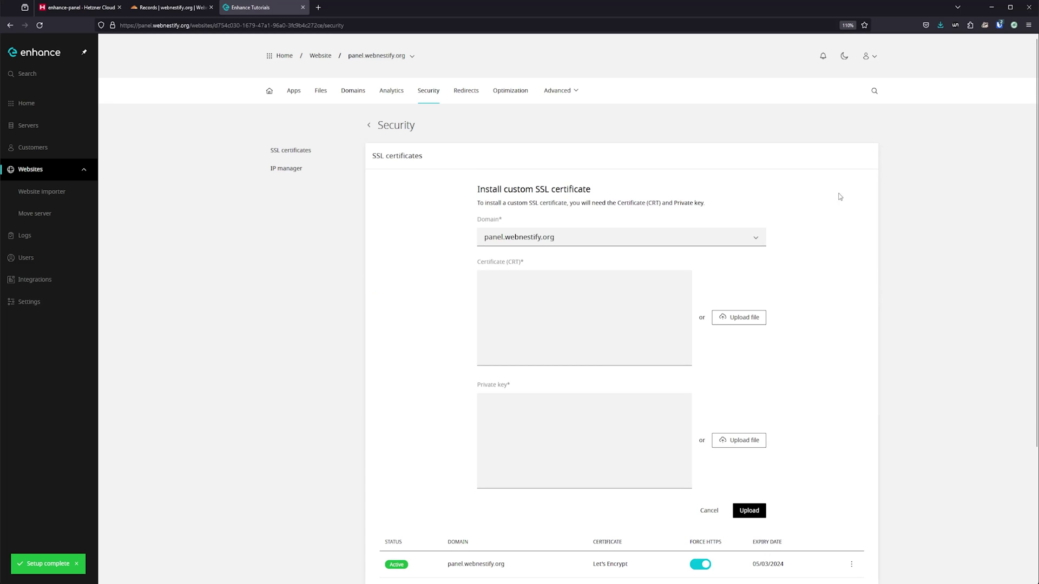
Step: In Cloudflare, create a 15-year ECC origin certificate and copy the certificate
left_click(172, 7)
left_click(69, 315)
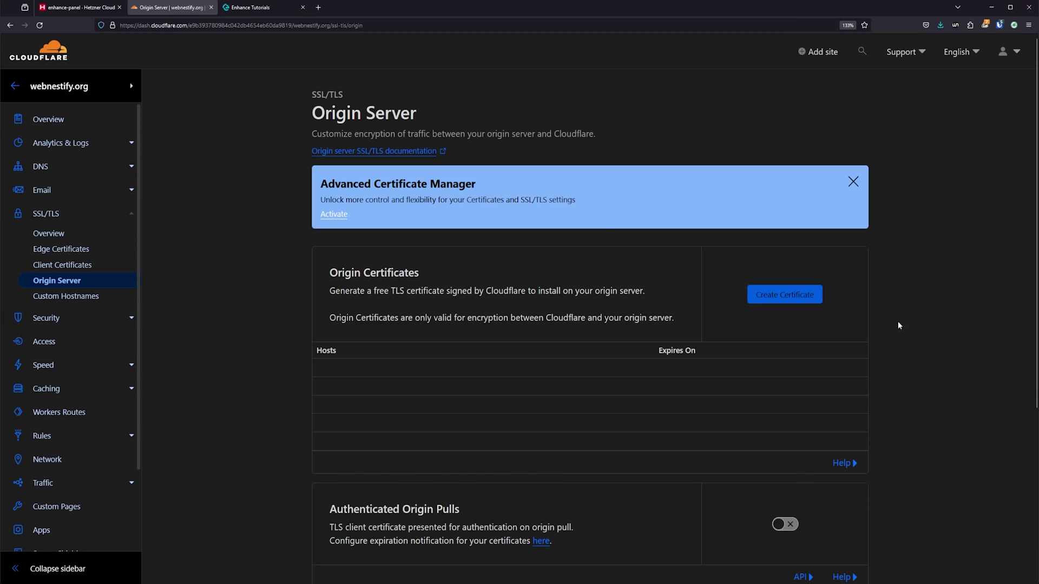
left_click(809, 297)
left_click(390, 151)
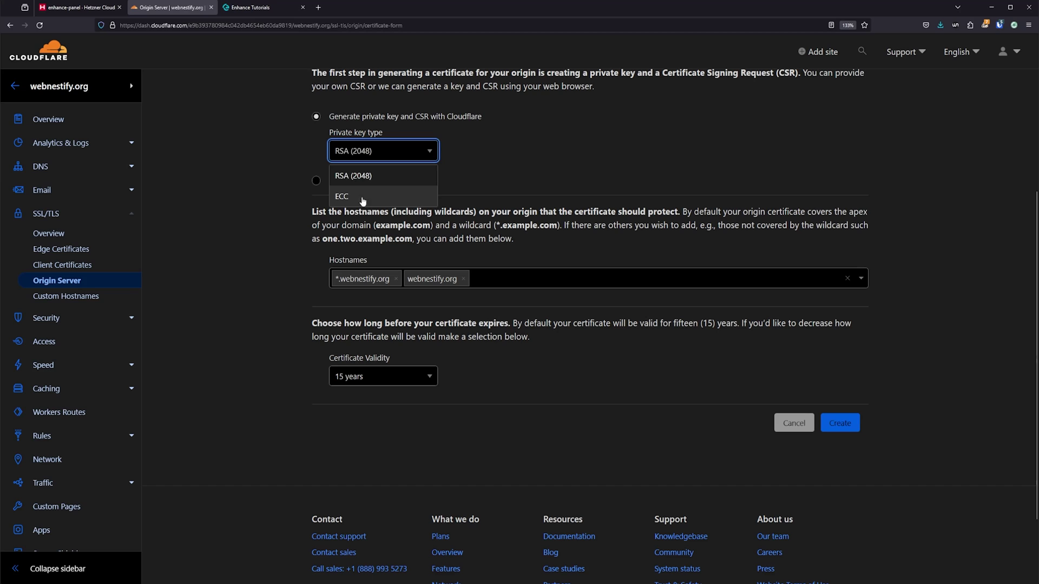
left_click(397, 198)
left_click(392, 378)
scroll(389, 477, "down", 2)
left_click(389, 496)
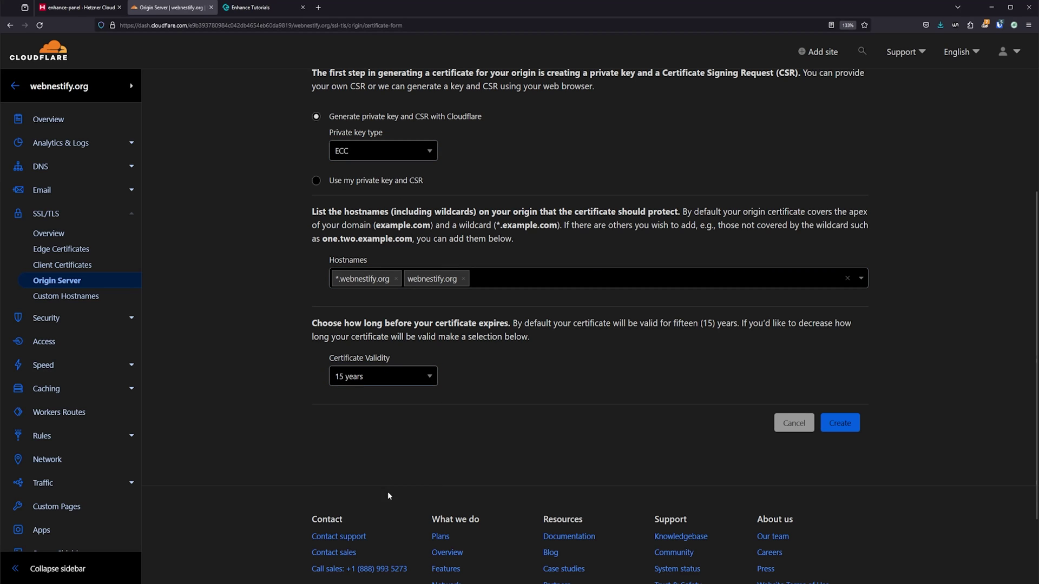
left_click(840, 423)
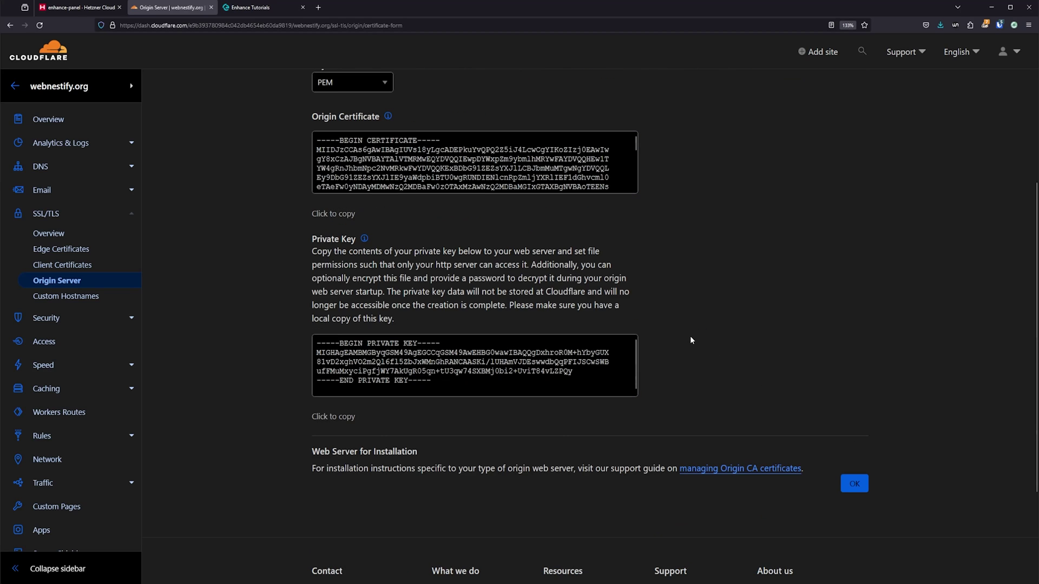
scroll(487, 199, "up", 1)
left_click(341, 275)
Step: Paste the origin certificate and private key into Enhance and upload them for panel.webnestify.org
left_click(250, 7)
left_click(631, 325)
key("ctrl+v")
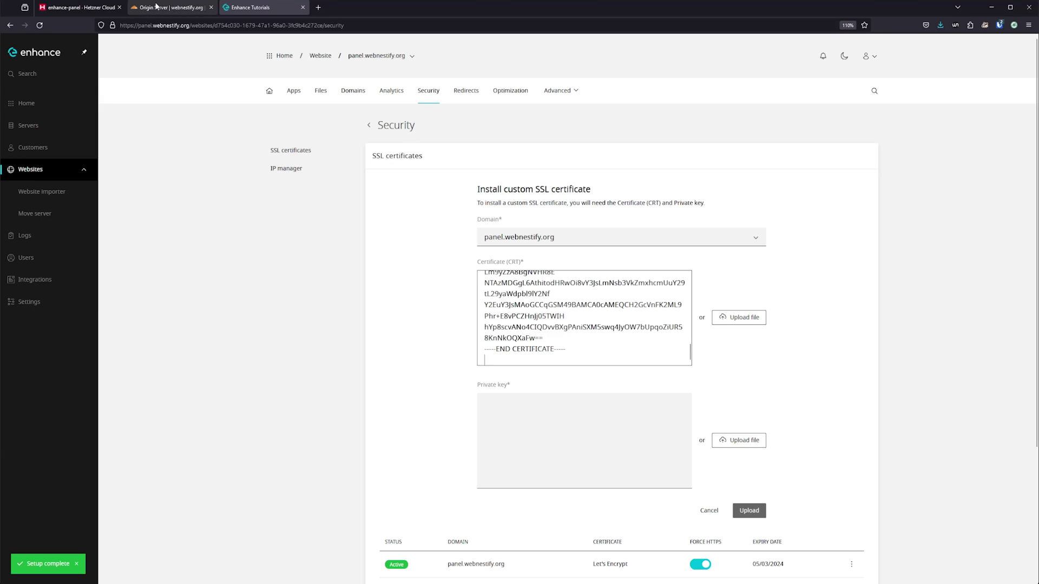
left_click(171, 7)
left_click(333, 479)
left_click(250, 7)
left_click(585, 439)
key("ctrl+v")
left_click(748, 511)
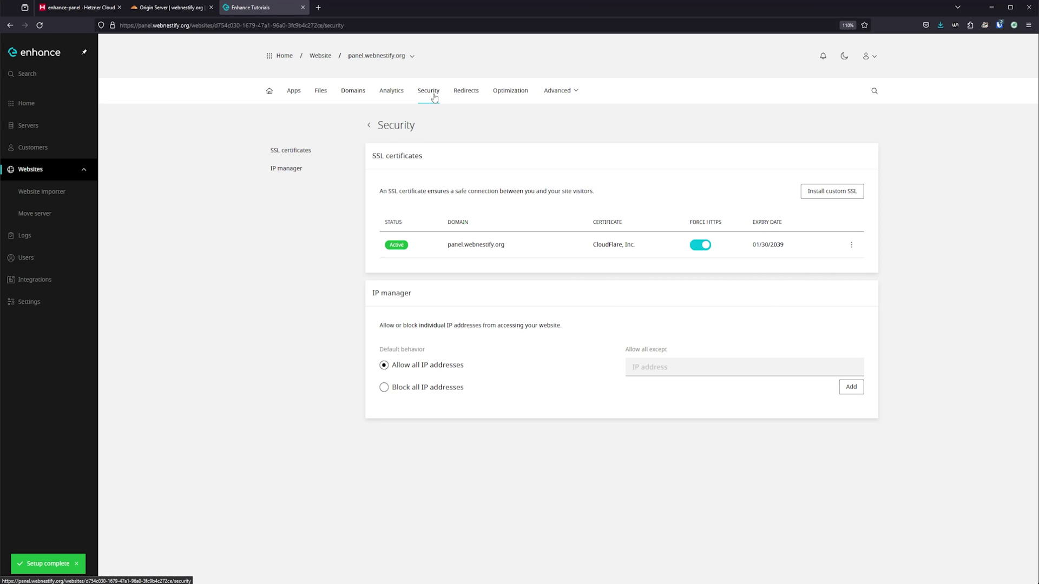
Step: Install the same origin certificate and private key on phpmyadmin.panel.webnestify.org
left_click(412, 61)
left_click(352, 97)
left_click(832, 191)
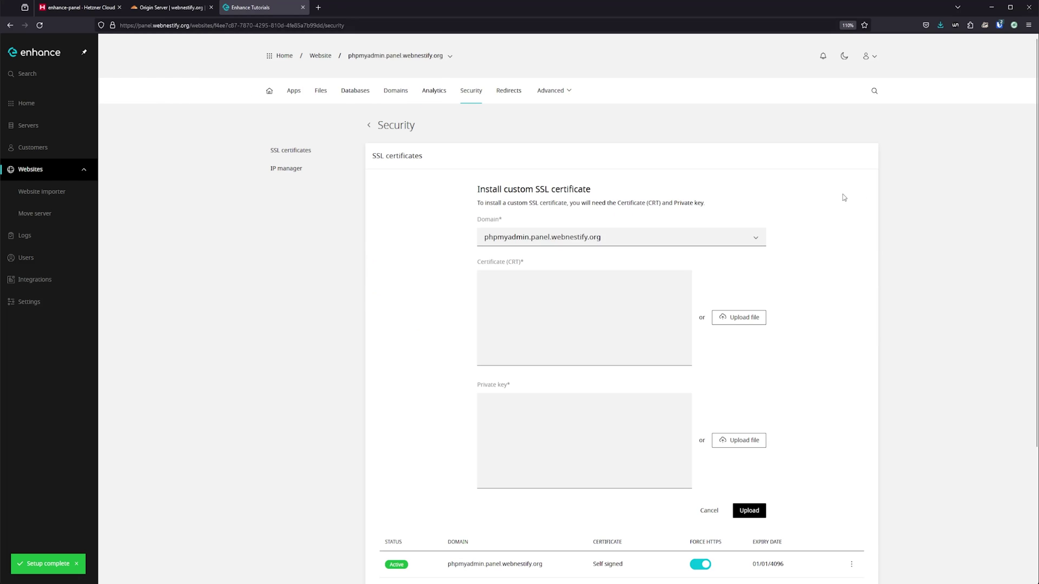
left_click(584, 438)
key("ctrl+v")
left_click(604, 357)
key("ctrl+v")
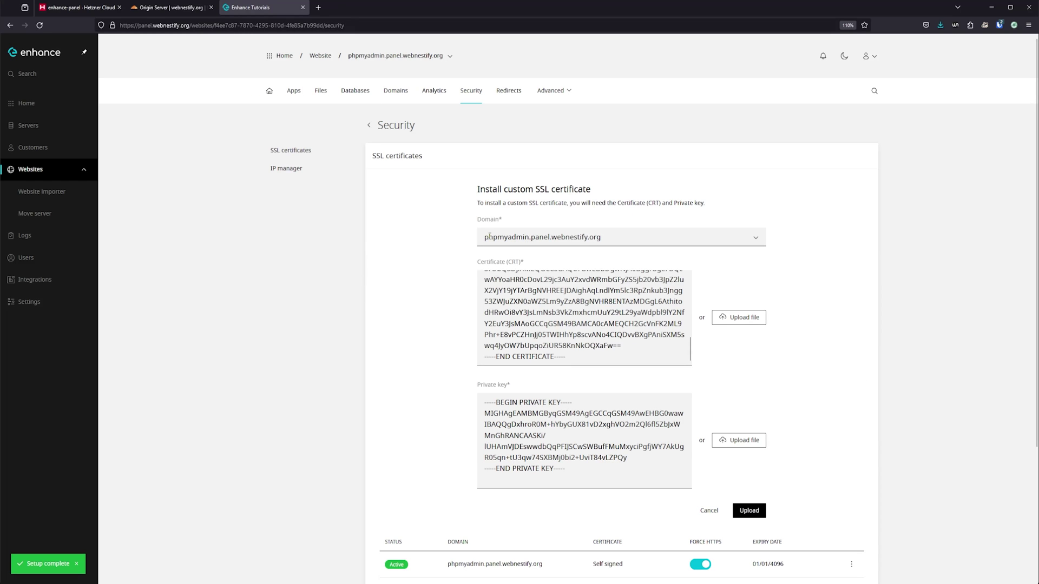
left_click(760, 511)
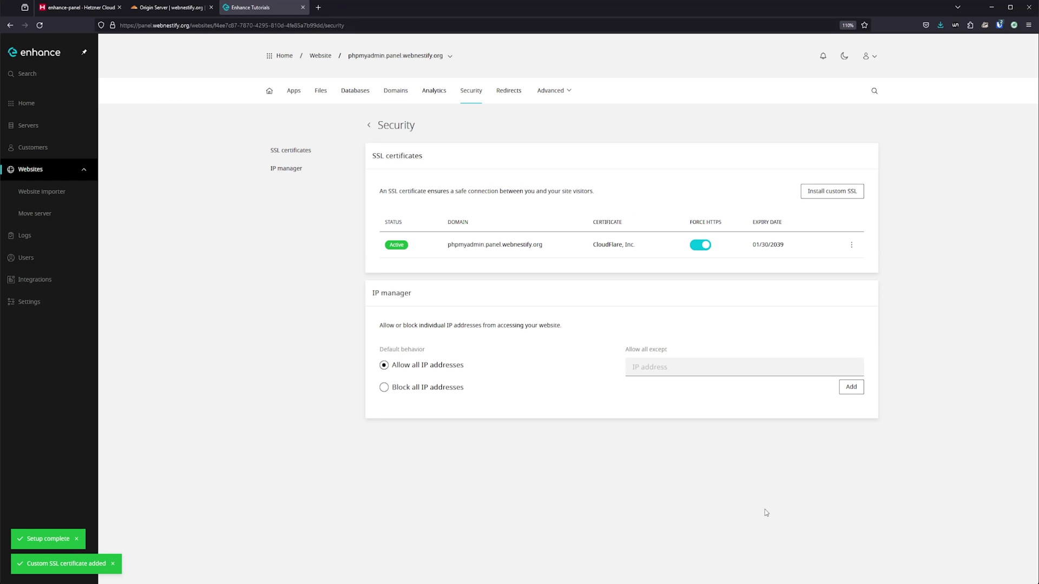
left_click_drag(446, 246, 500, 246)
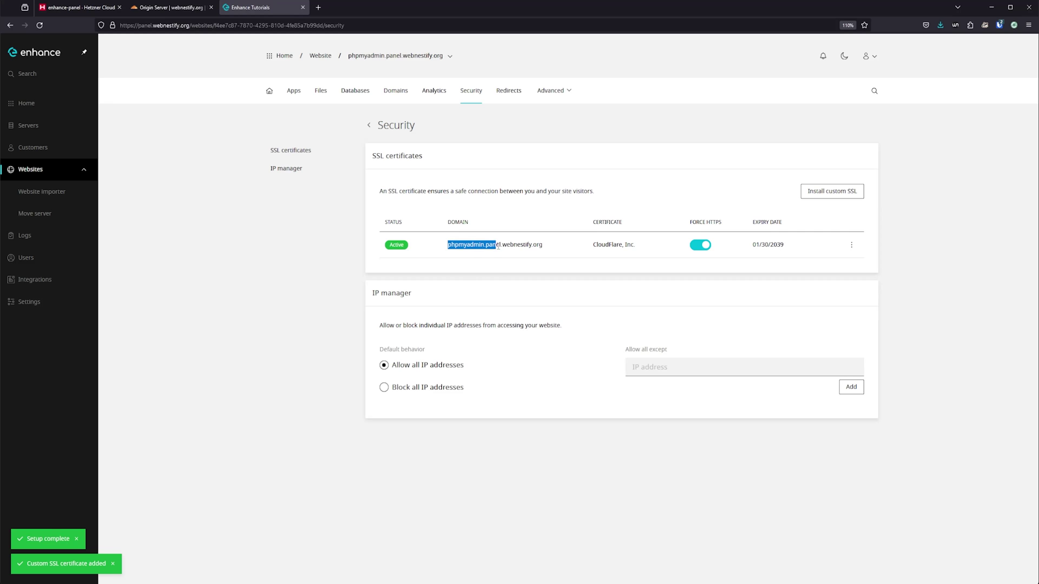
left_click(168, 7)
Step: Add an A record phpmyadmin.panel pointing to 159.69.176.34 in webnestify.org's DNS
left_click(855, 543)
left_click(41, 166)
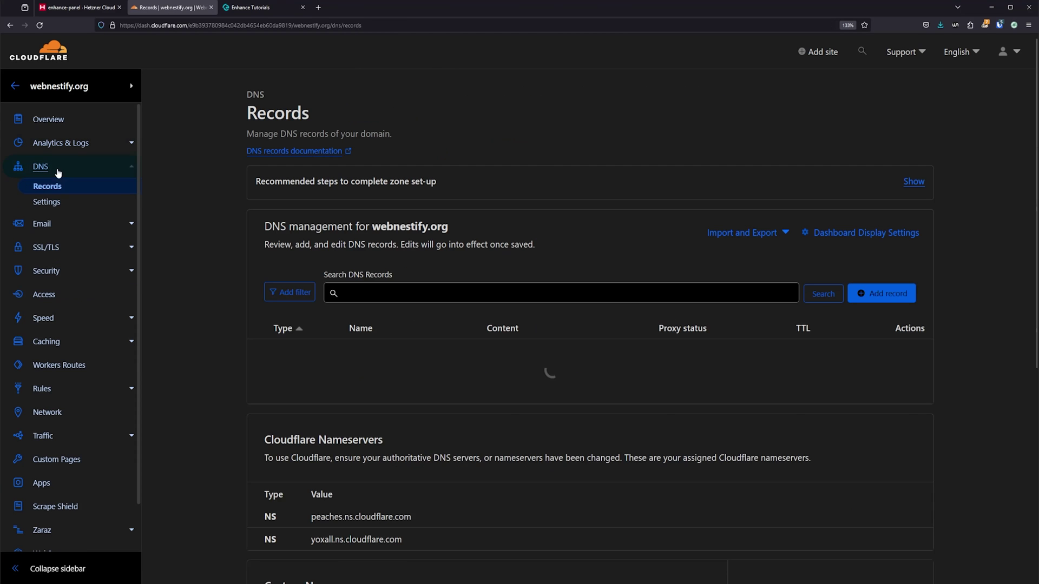
left_click(907, 294)
key("ctrl+v")
scroll(568, 394, "down", 3)
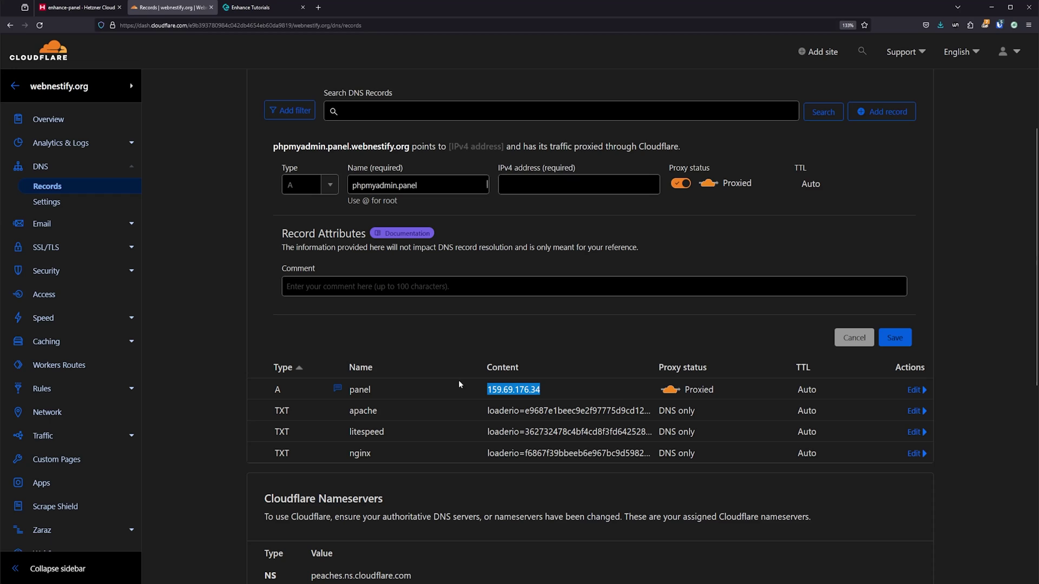
left_click(578, 184)
key("ctrl+v")
left_click(896, 337)
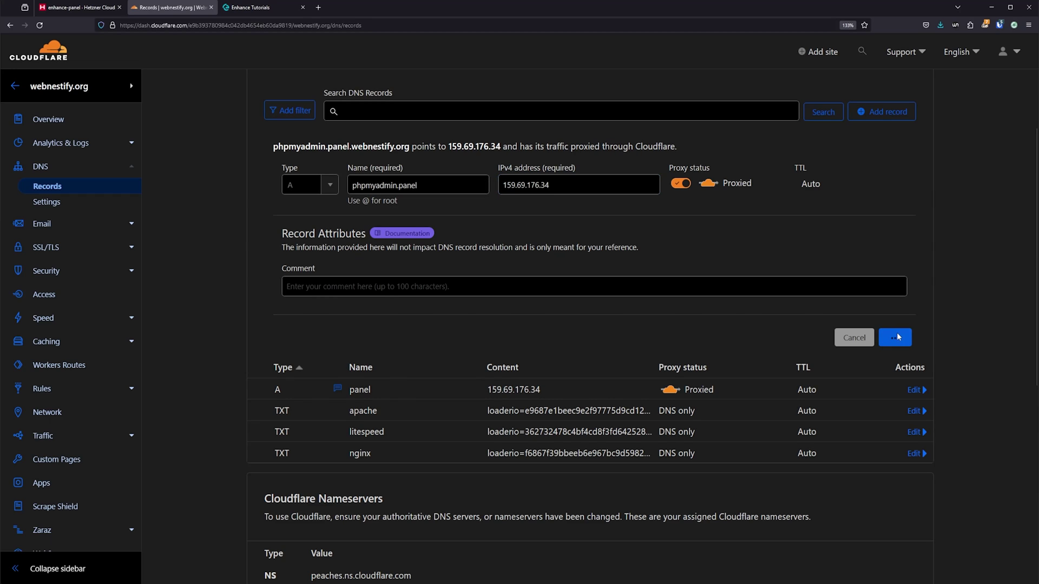
mouse_move(267, 169)
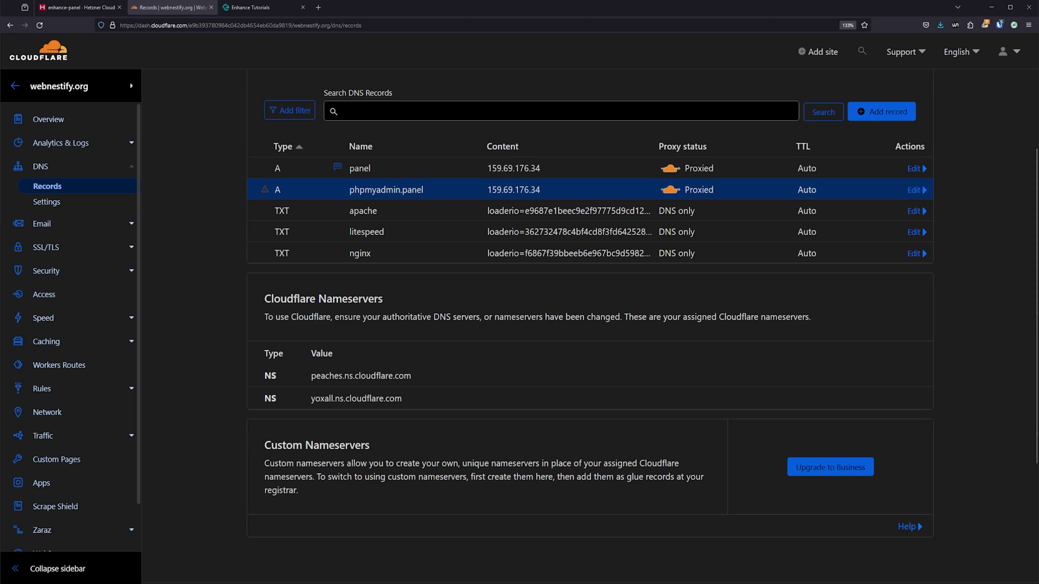
Step: Test phpmyadmin.panel.webnestify.org in a new browser tab; the connection fails
left_click(323, 9)
key("ctrl+v")
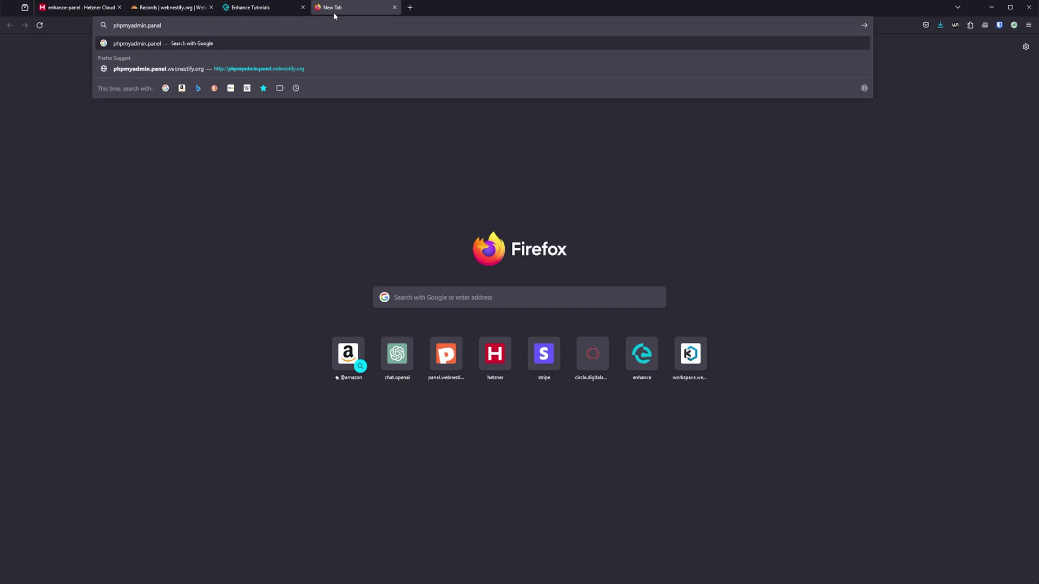
type(".webnestify.org")
key("Return")
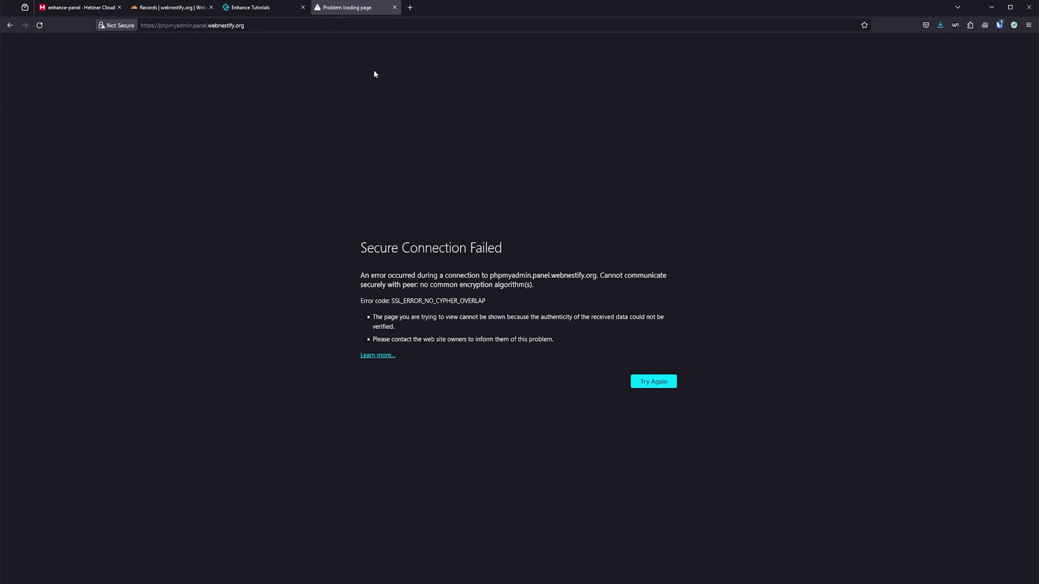
left_click(394, 7)
Step: Rename the DNS record to phpma, correcting the phpmma typo
double_click(486, 196)
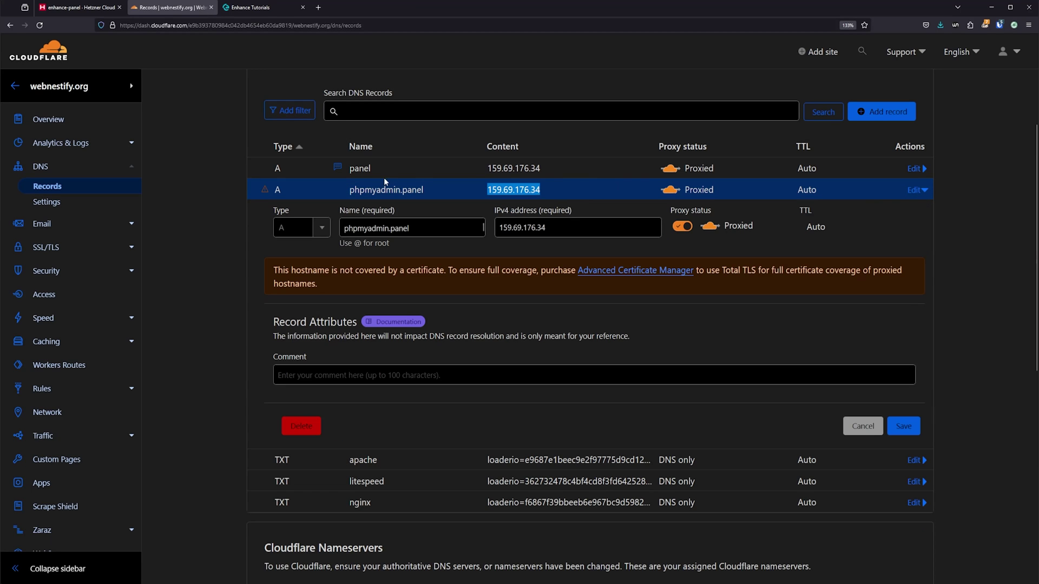
triple_click(412, 228)
type("phpmma")
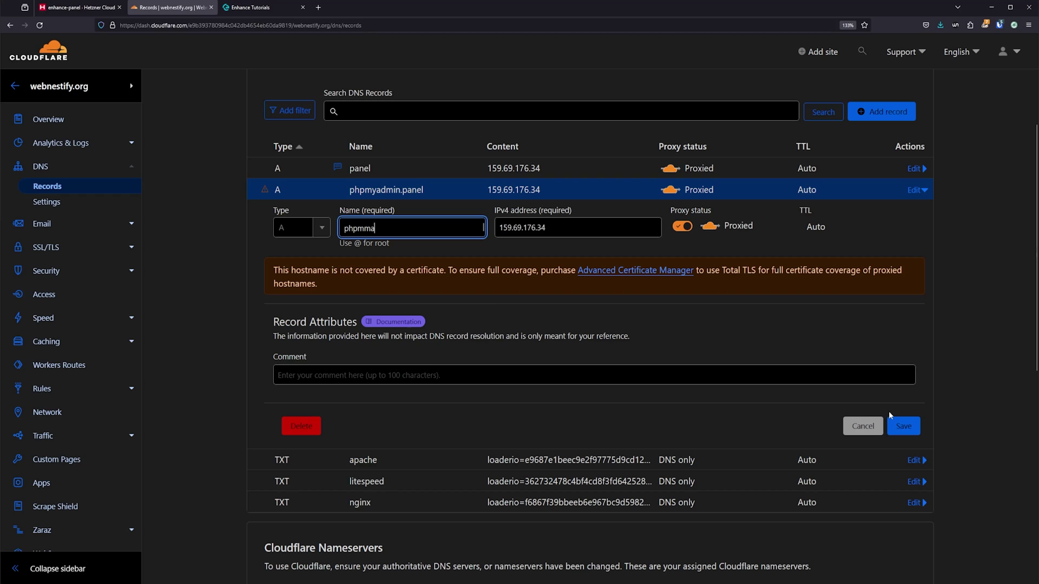
left_click(902, 426)
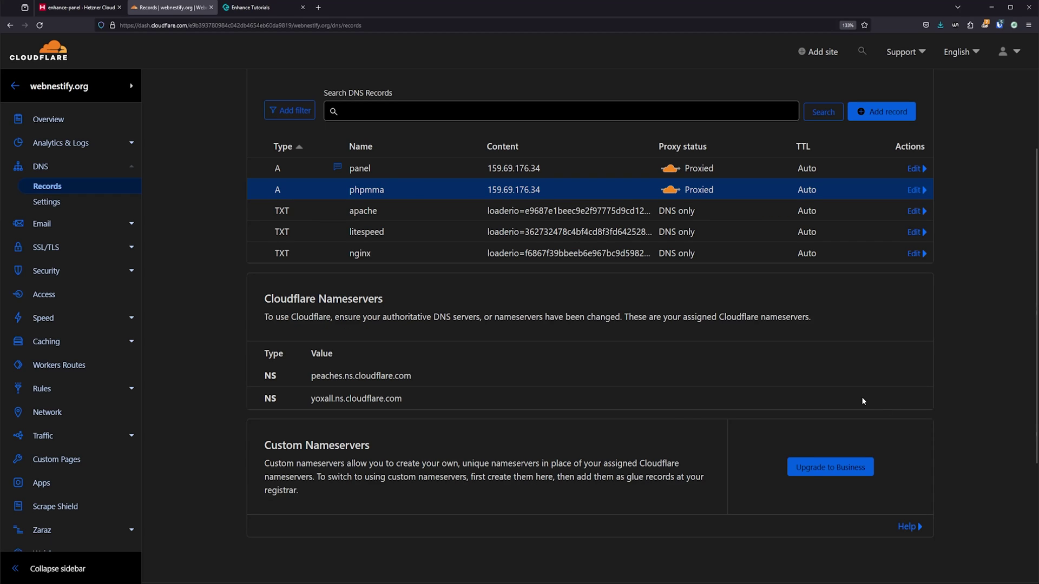
left_click(916, 191)
left_click(369, 228)
key("BackSpace")
left_click(906, 382)
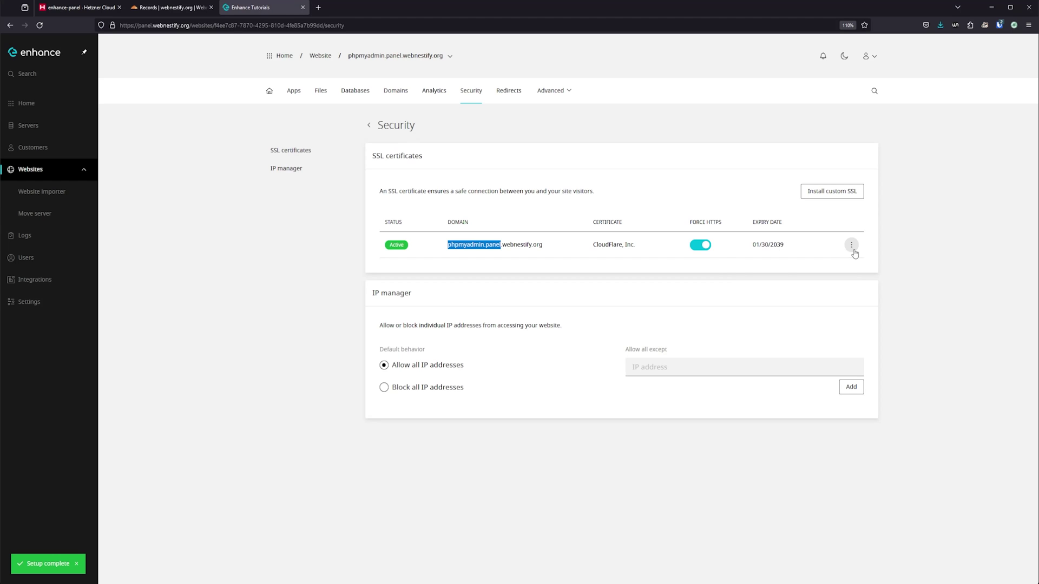
left_click(851, 244)
Step: Look through the website's domain DNS options and the panel's service settings
left_click(666, 166)
left_click(396, 91)
left_click(859, 197)
left_click(836, 217)
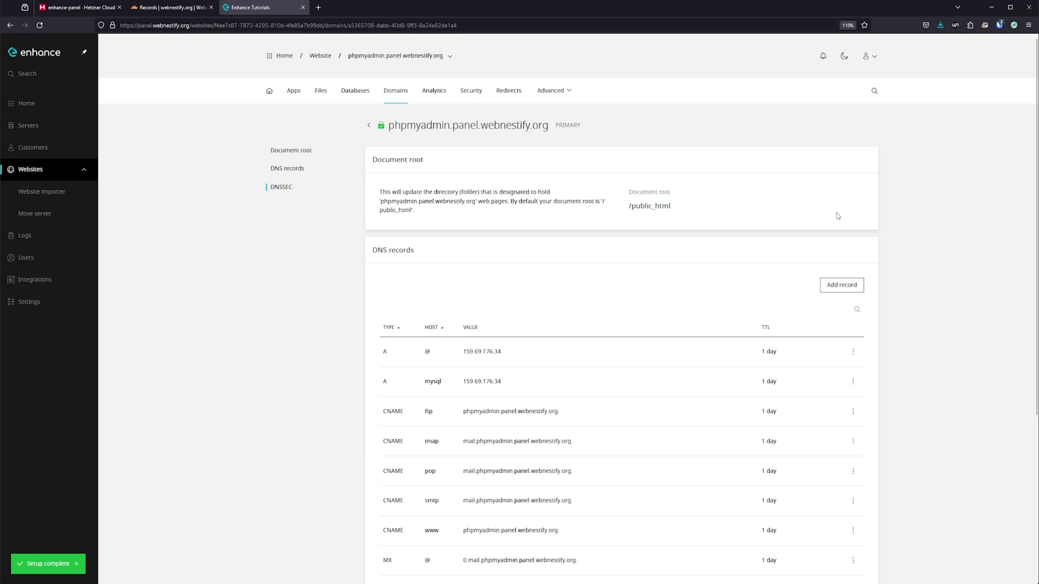
left_click(32, 302)
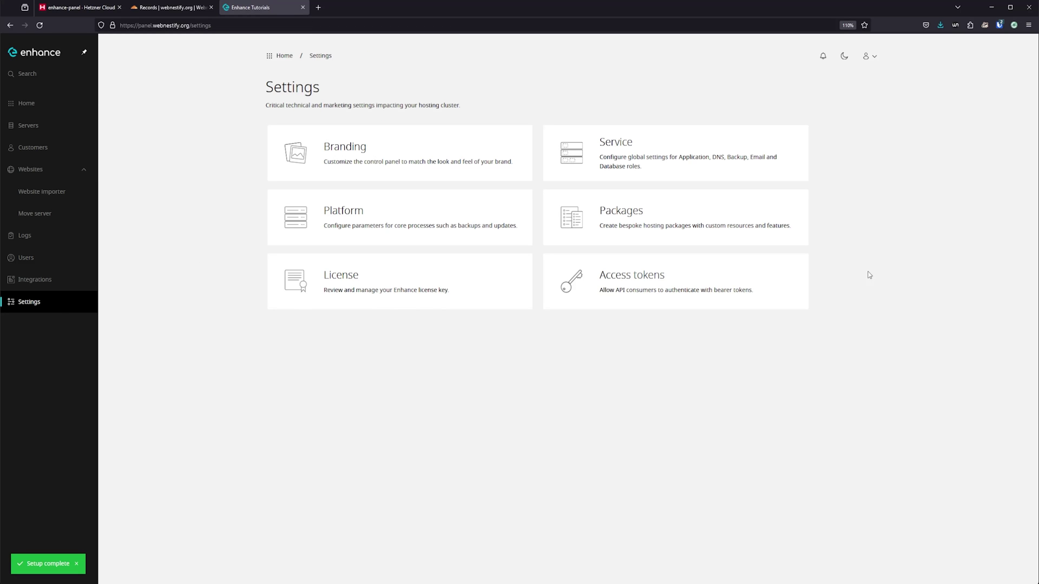
left_click(763, 164)
scroll(551, 358, "down", 6)
scroll(551, 358, "down", 9)
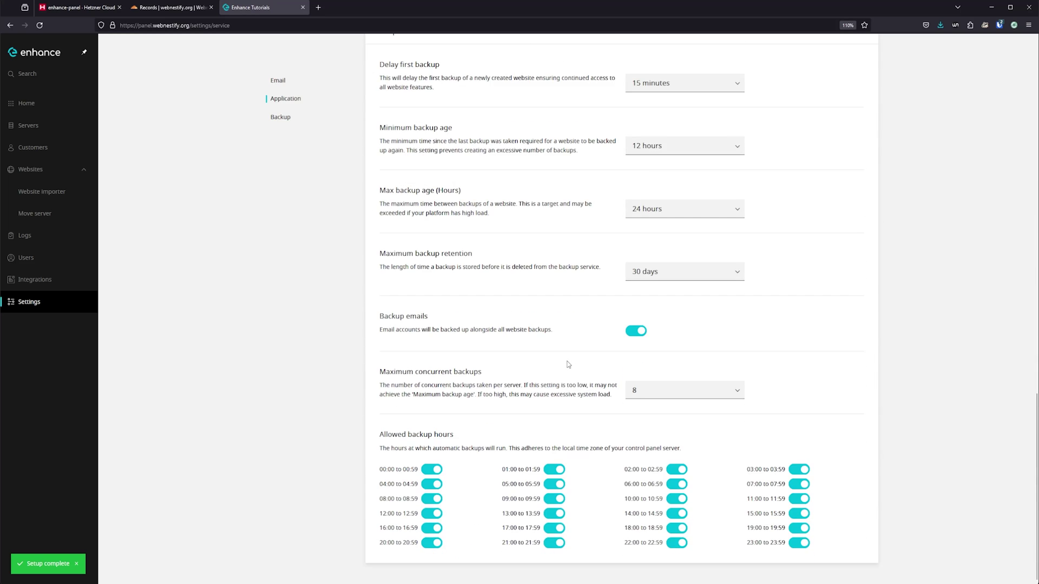
scroll(569, 361, "up", 15)
left_click(319, 58)
Step: Set the phpMyAdmin domain to phpma.webnestify.org in Platform settings, then open that site's Security page
left_click(531, 220)
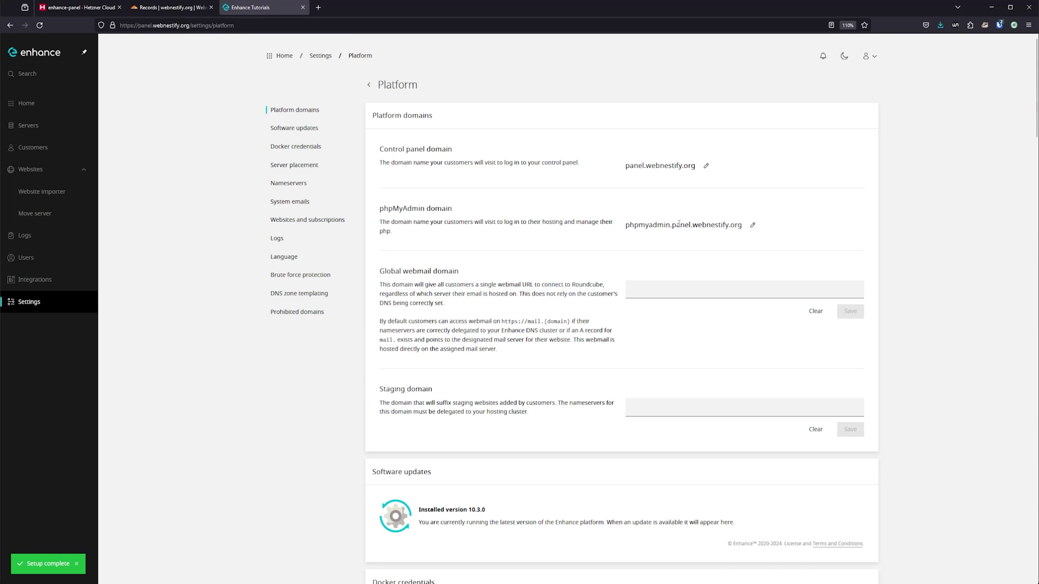
left_click(752, 224)
key("ctrl+a")
type("phpma.webnestify.o")
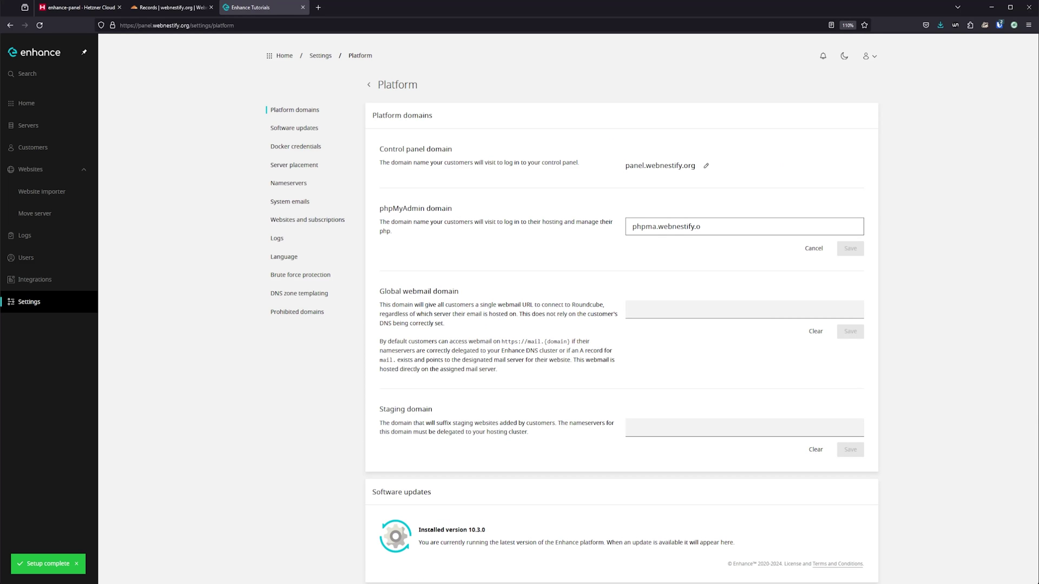
type("rg")
left_click(856, 249)
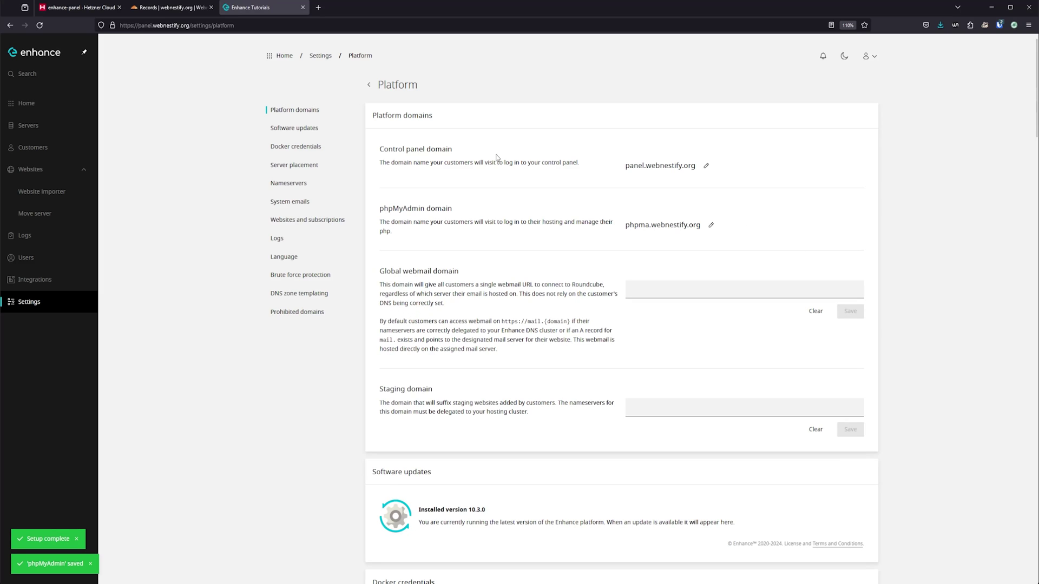
left_click(30, 169)
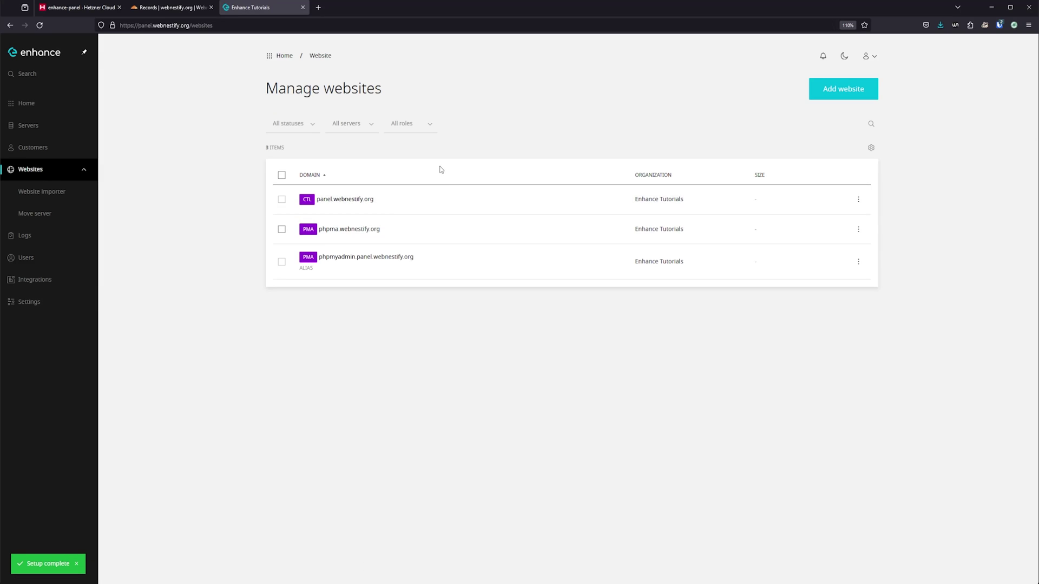
left_click(856, 263)
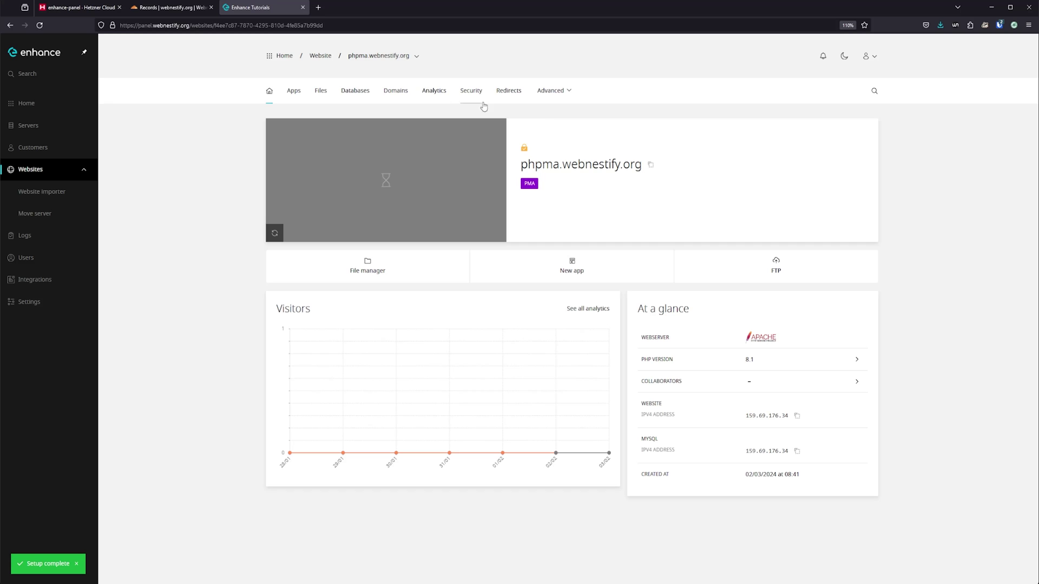
left_click(471, 91)
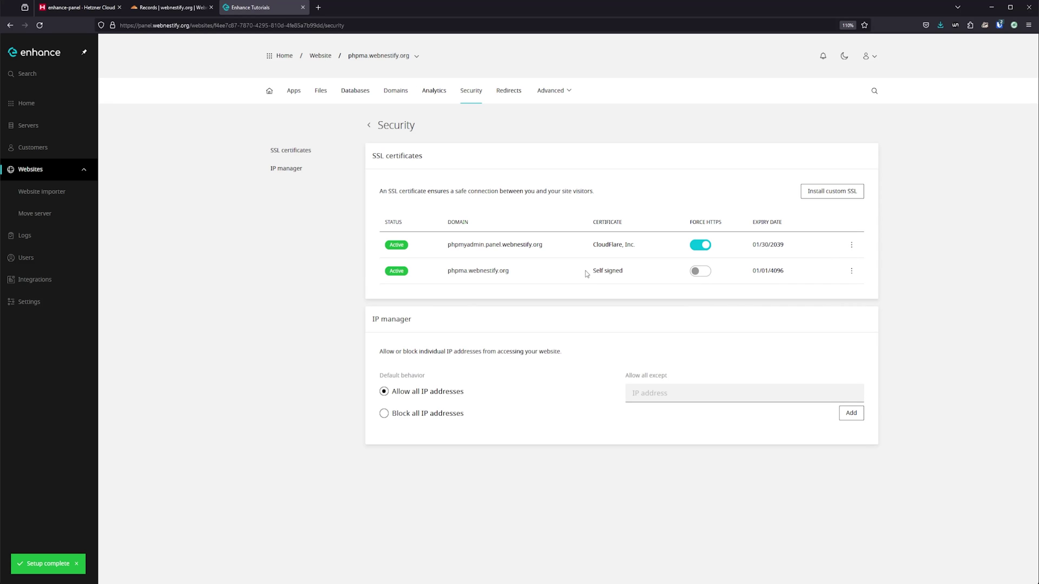
Step: Upload the Cloudflare certificate and private key for phpma.webnestify.org and enable Force HTTPS
left_click(833, 191)
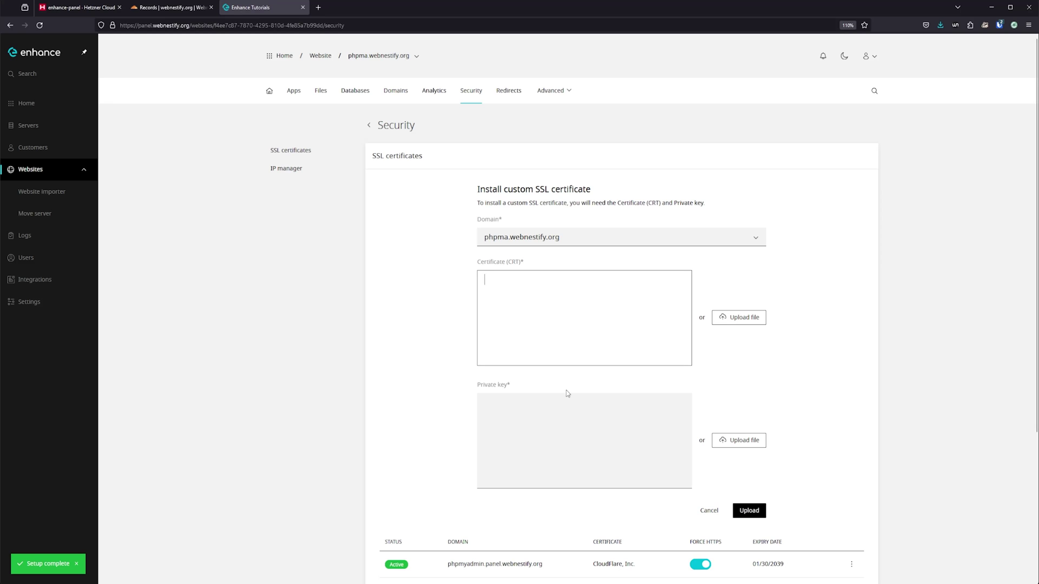
key("ctrl+v")
left_click(569, 435)
key("ctrl+v")
left_click(749, 511)
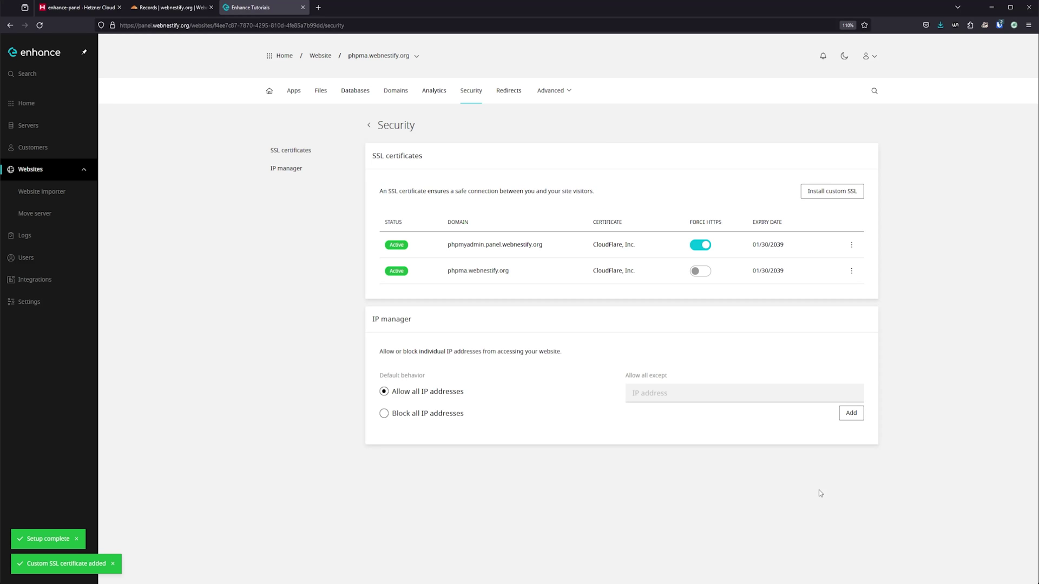
left_click(701, 271)
Step: Check the certificate, test phpma.webnestify.org in a new tab, then return to the websites list
left_click(852, 246)
left_click(708, 251)
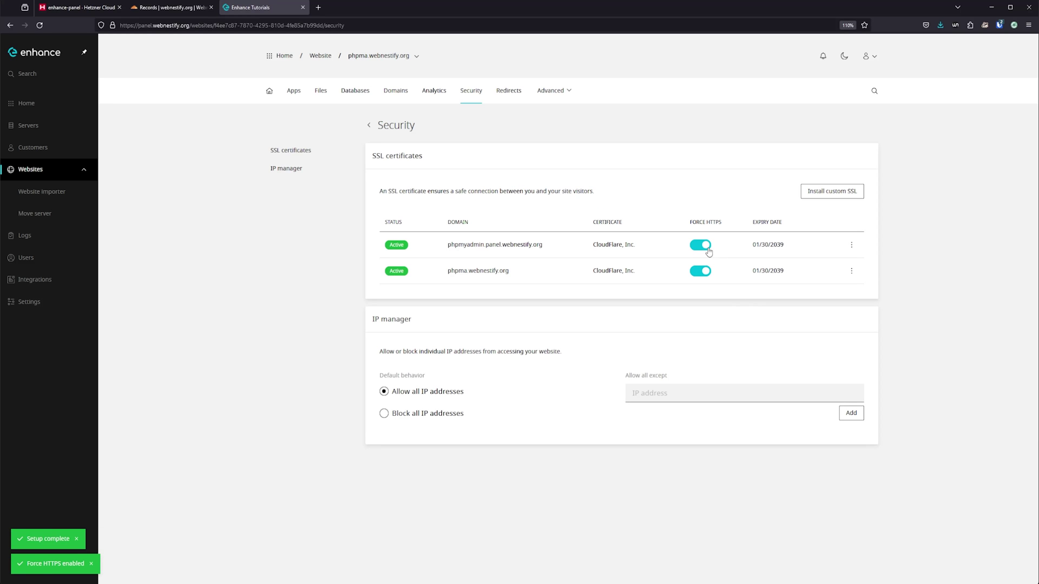
double_click(466, 264)
left_click_drag(466, 266, 302, 4)
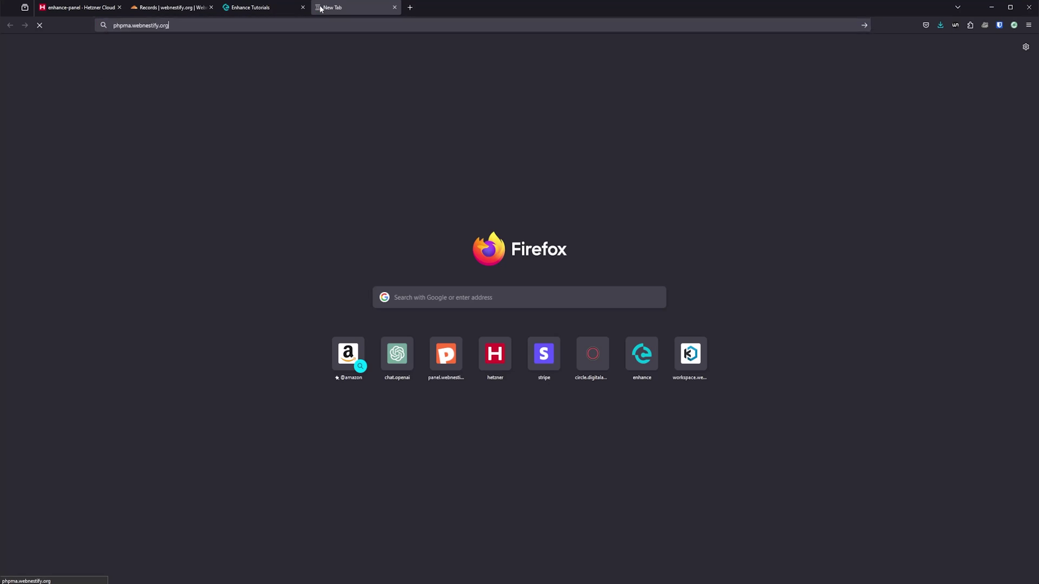
left_click(395, 7)
left_click(355, 91)
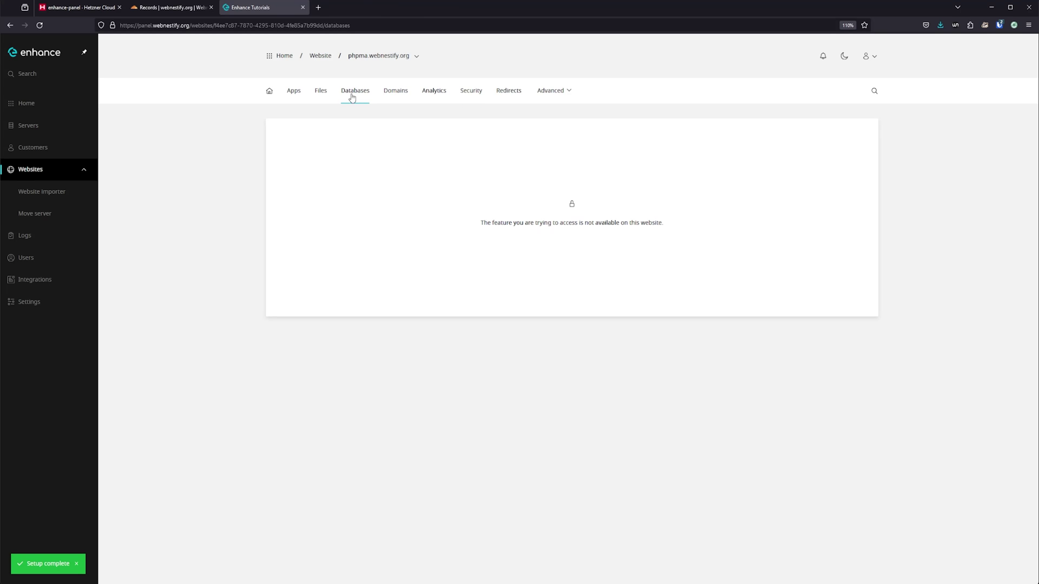
left_click(320, 56)
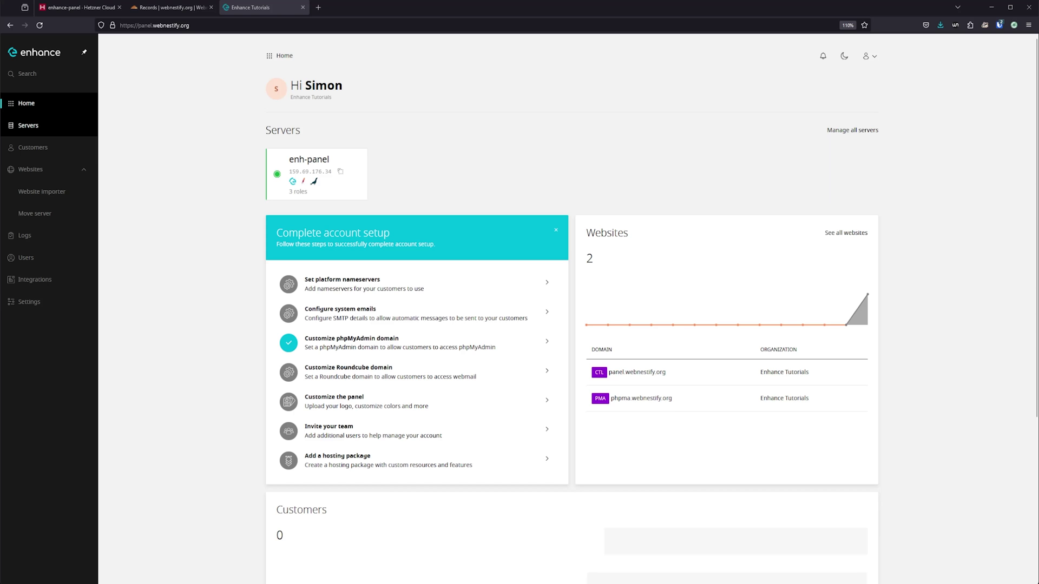
Step: Create a server group named Enhance Tutorial
left_click(48, 129)
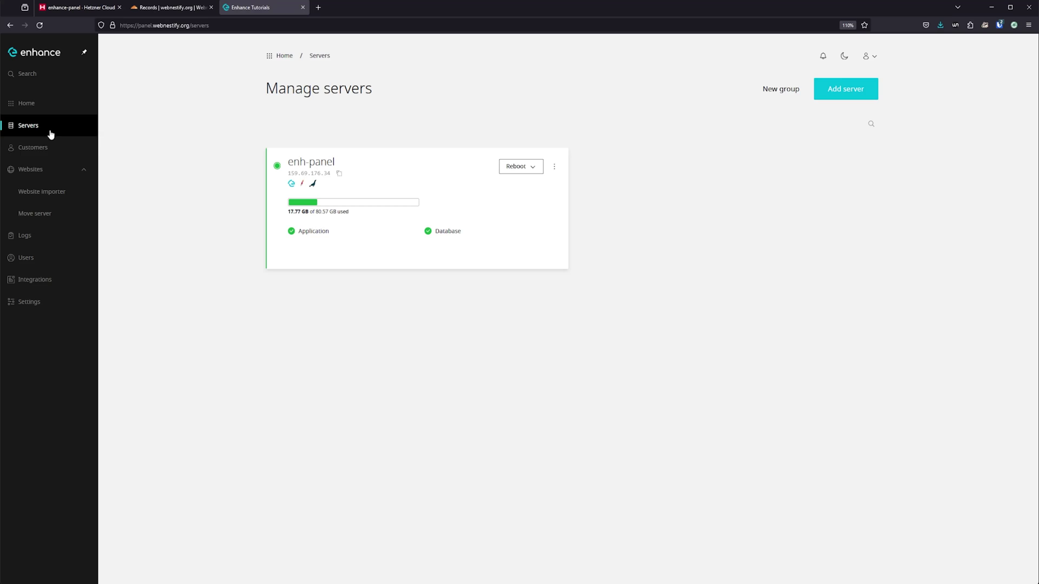
left_click(777, 87)
type("Enhance Tutorial")
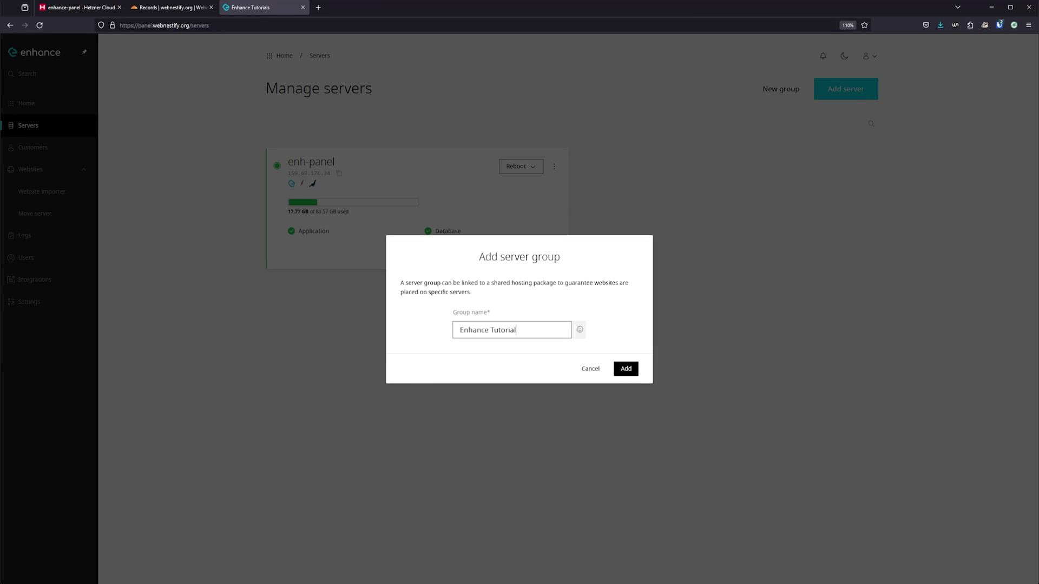
left_click(627, 369)
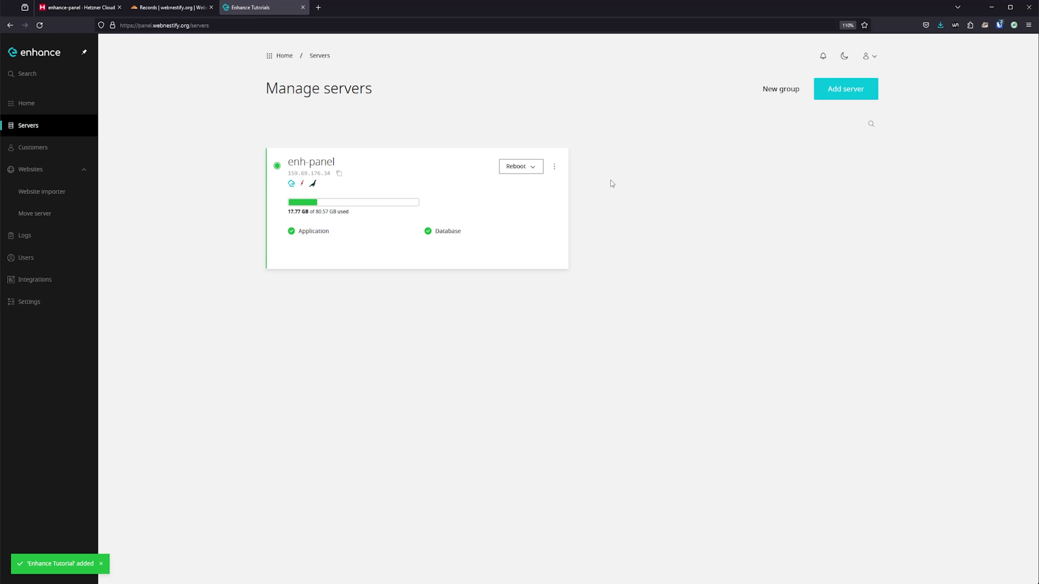
Step: Assign enh-panel to the Enhance Tutorial server group in its General settings
left_click(554, 166)
left_click(507, 190)
left_click(872, 87)
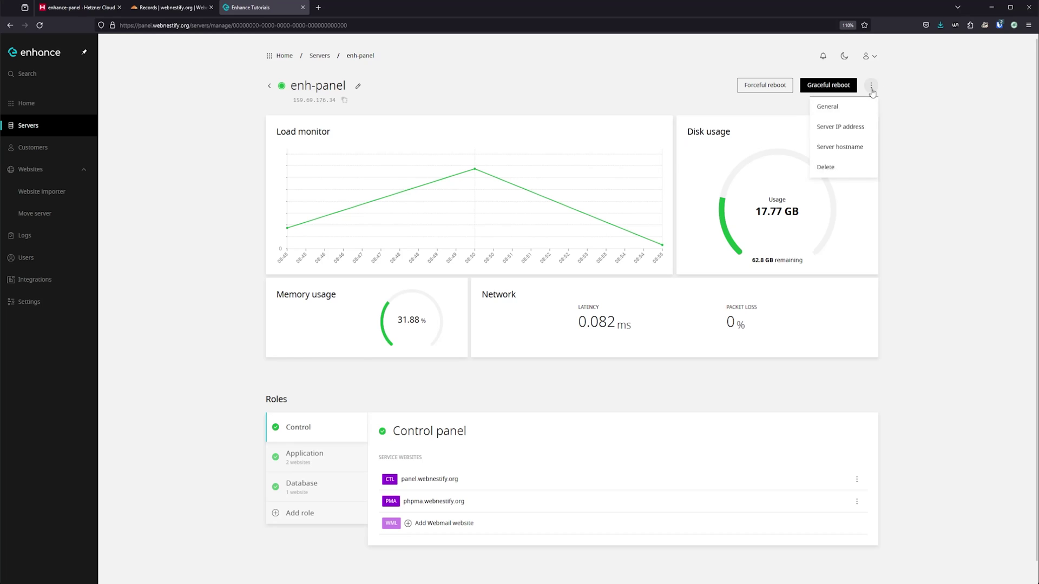
left_click(828, 106)
left_click(477, 179)
left_click(412, 196)
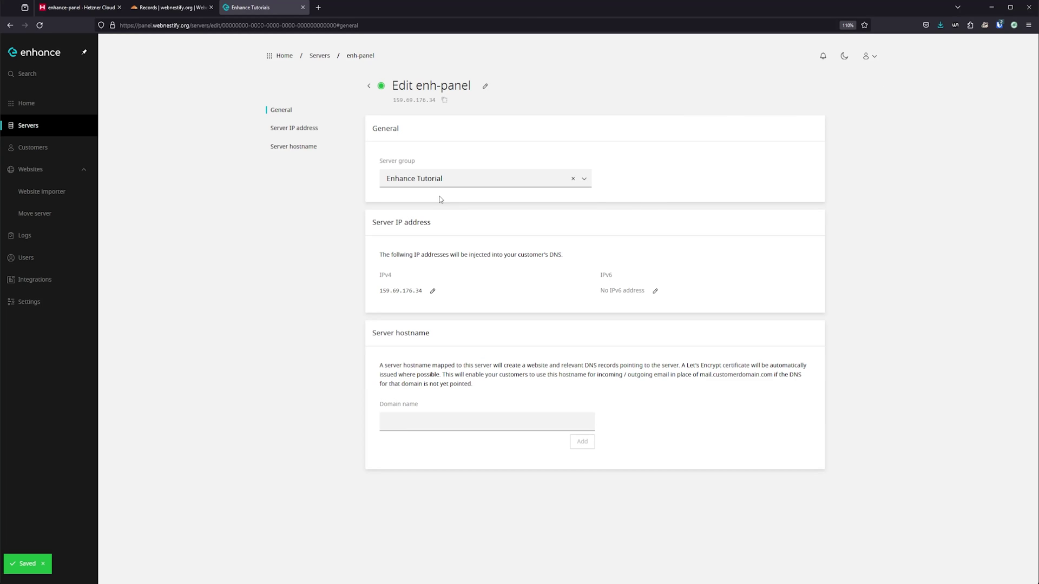
Step: Copy the installation command for adding a new server
left_click(319, 56)
left_click(839, 89)
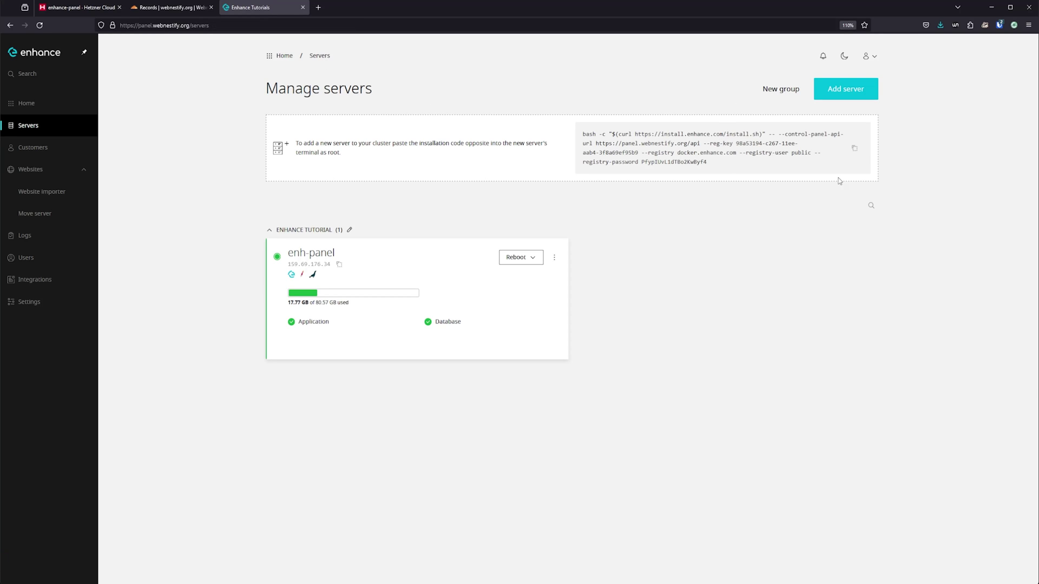
left_click(854, 149)
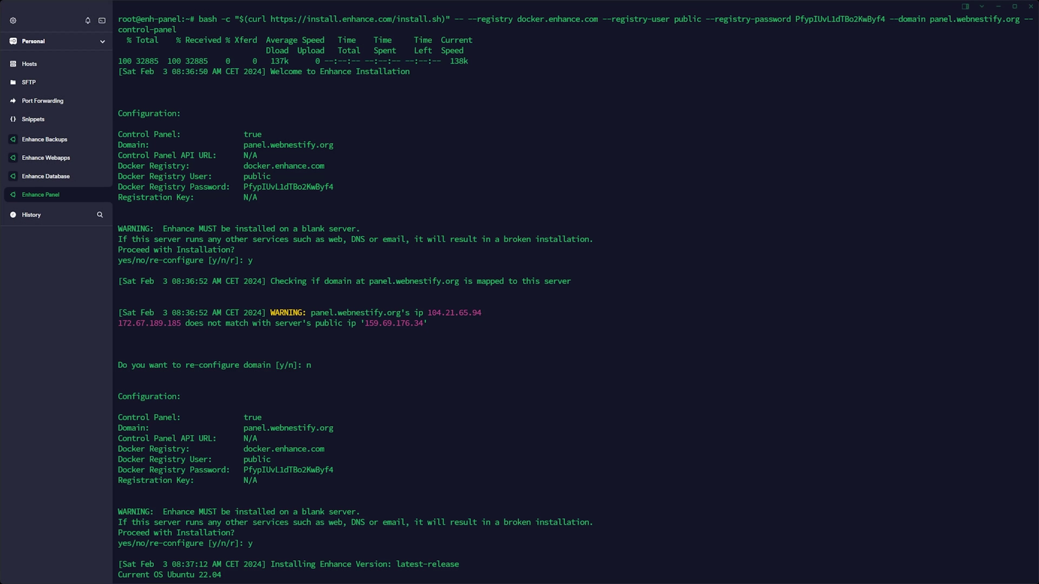
Step: Run the pasted install command on the database and backups servers, answering y
left_click(54, 179)
key("ctrl+v")
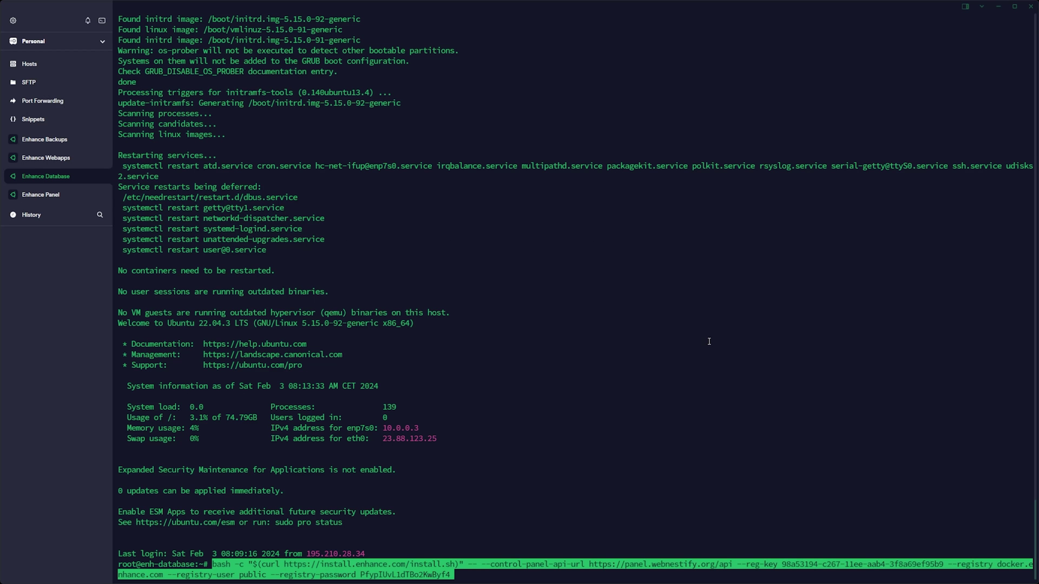
key("Return")
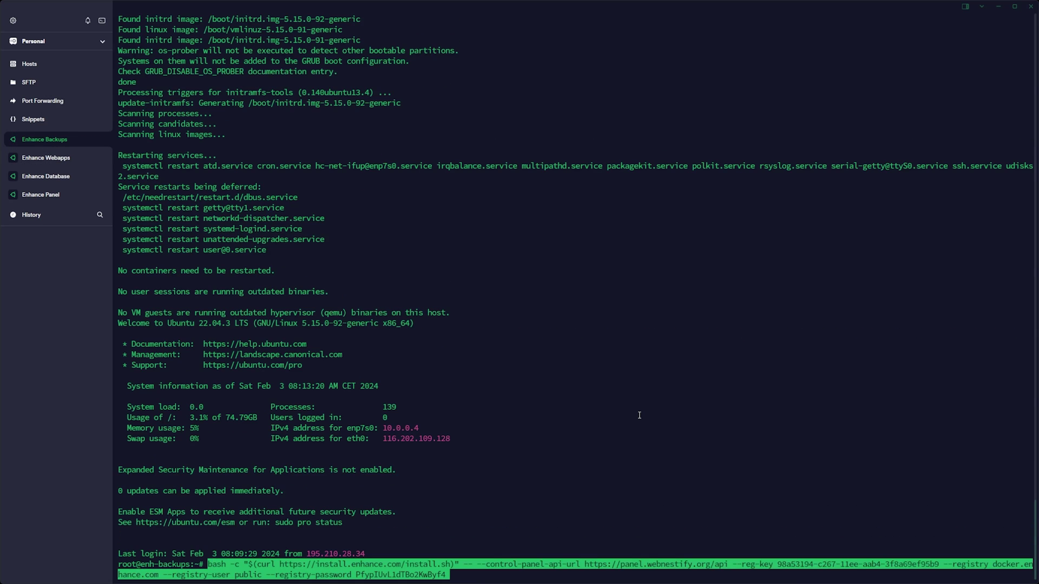
key("Return")
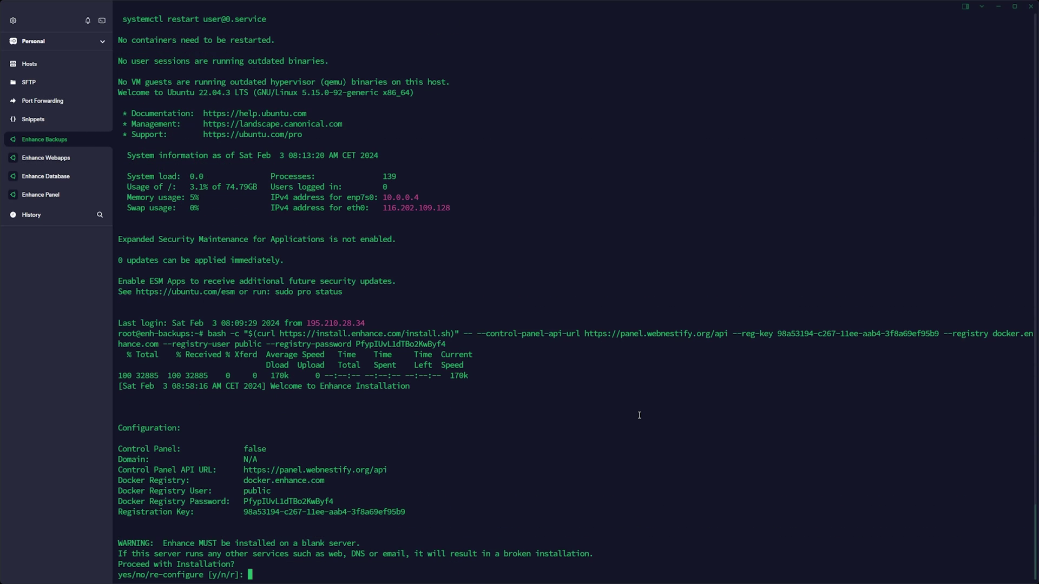
type("y")
key("Return")
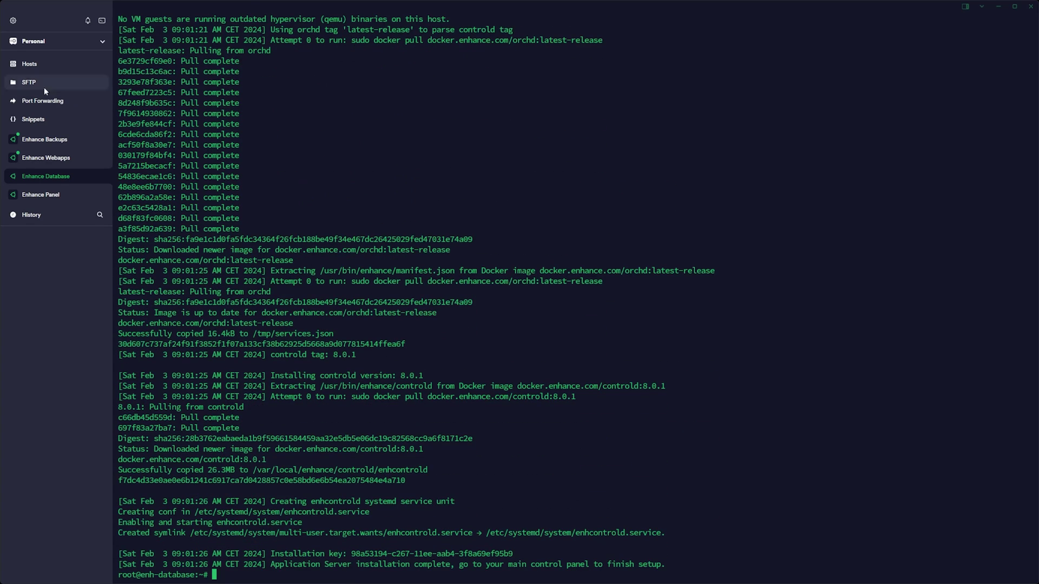
left_click(44, 155)
left_click(49, 140)
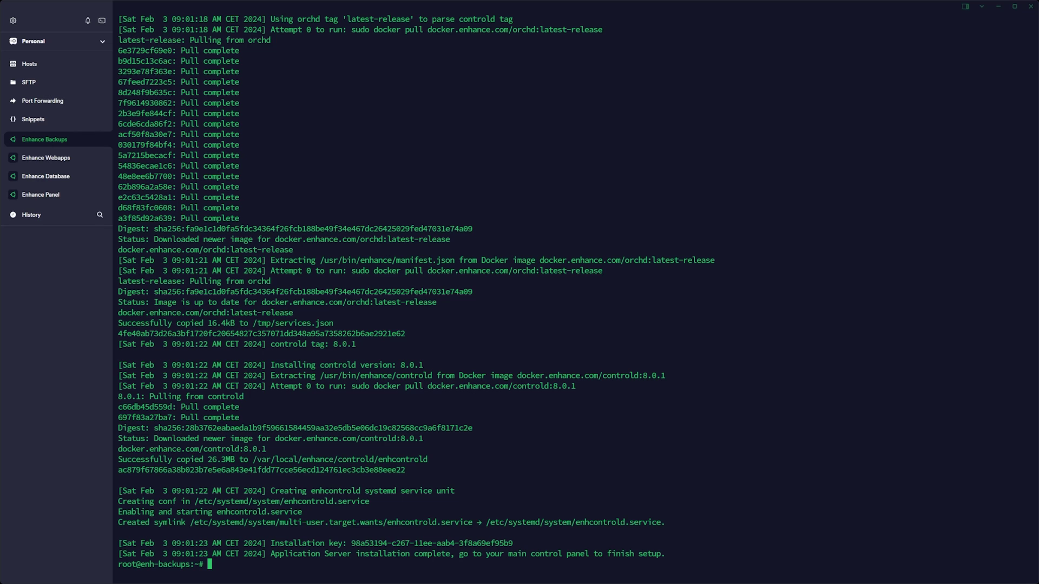
key("alt+Tab")
key("F5")
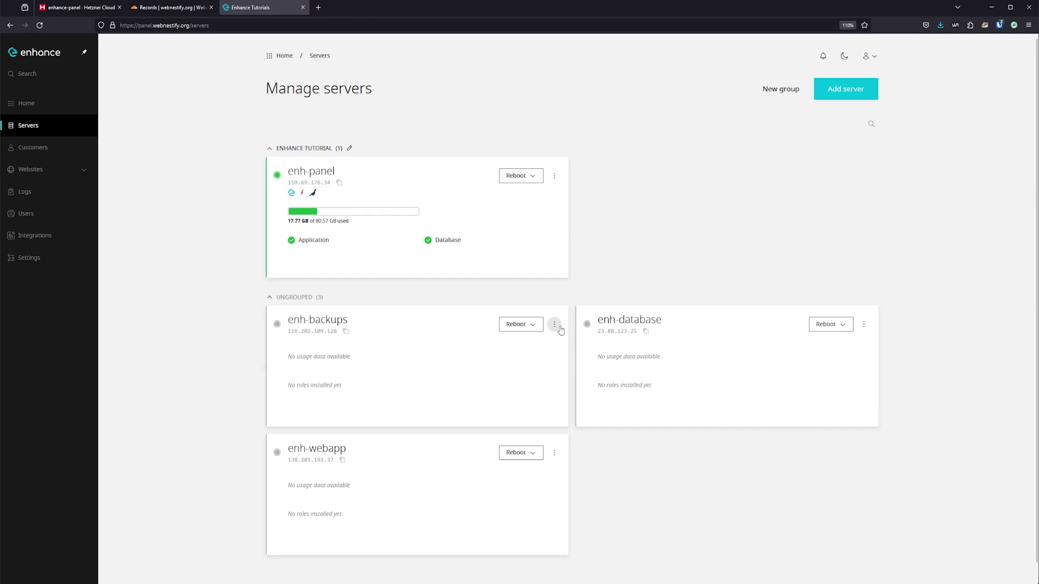
Step: Put enh-backups into the Enhance Tutorial server group
left_click(554, 324)
left_click(531, 355)
left_click(872, 86)
left_click(841, 117)
left_click(487, 179)
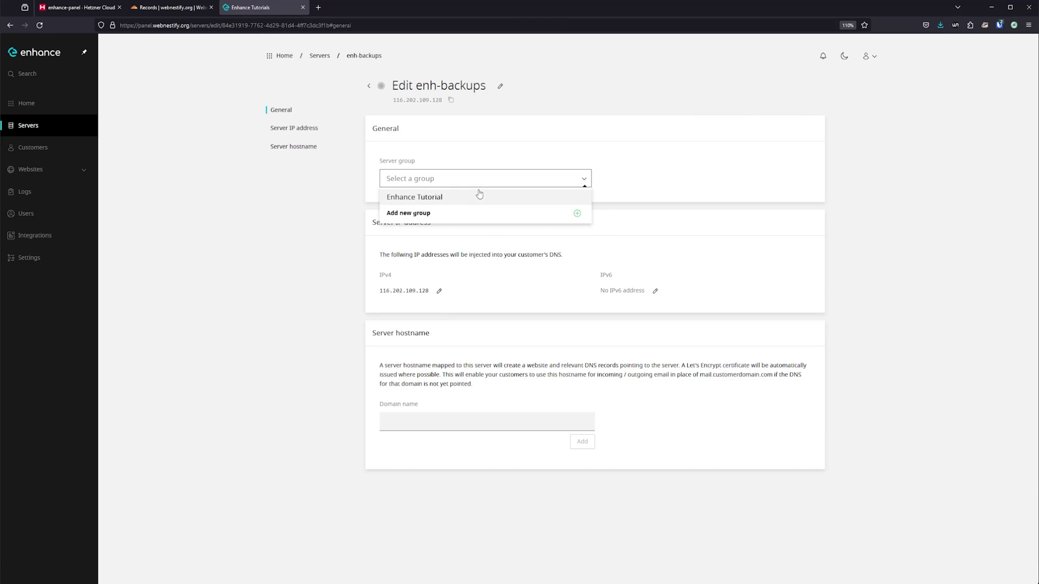
left_click(475, 196)
left_click(368, 86)
Step: Put enh-database into the Enhance Tutorial server group
left_click(556, 325)
left_click(528, 349)
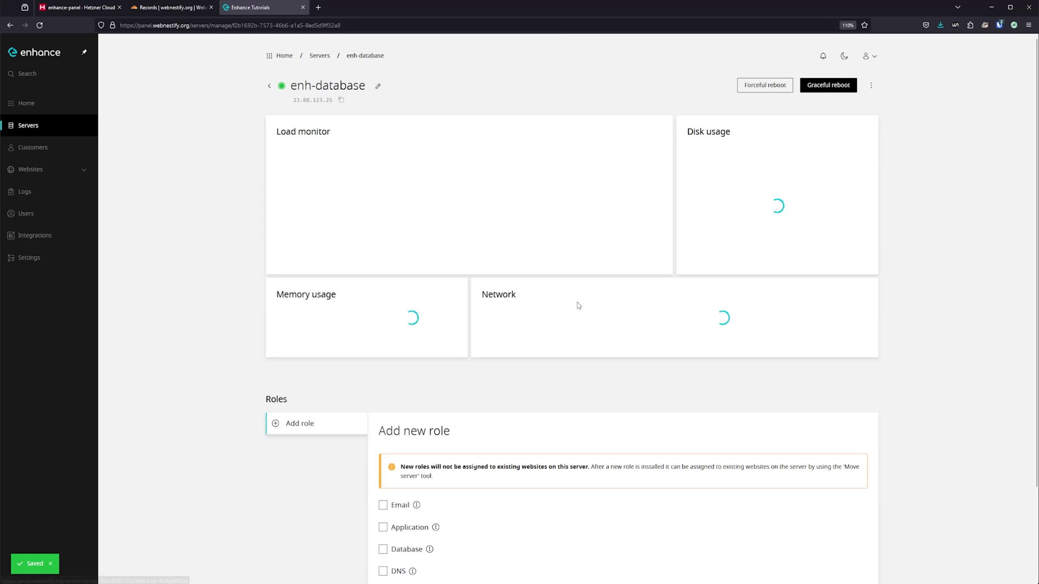
left_click(872, 86)
left_click(837, 111)
left_click(460, 179)
left_click(421, 197)
left_click(320, 56)
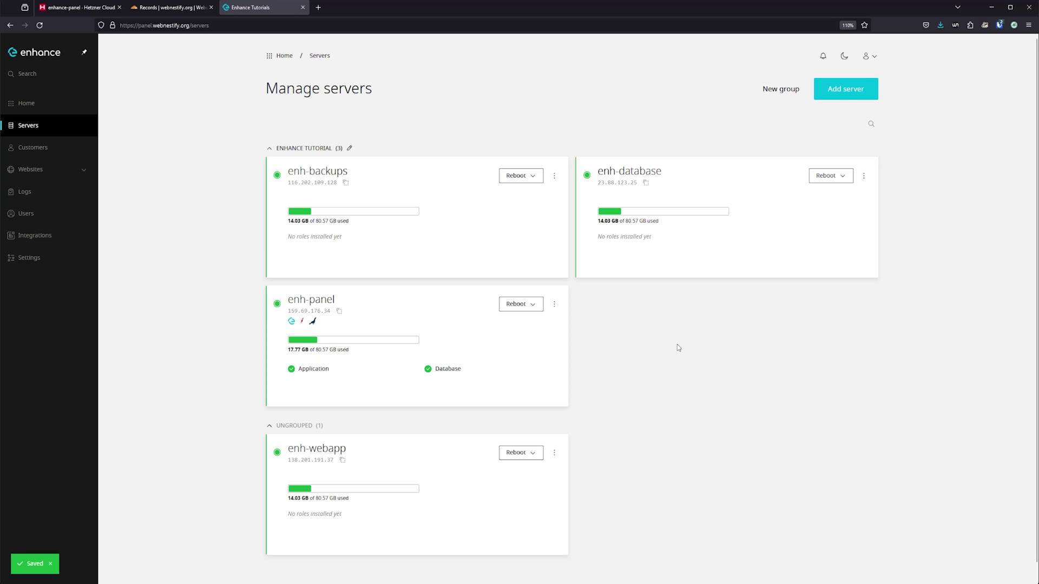
Step: Put enh-webapp into the Enhance Tutorial server group
left_click(553, 453)
left_click(527, 477)
left_click(827, 106)
left_click(431, 174)
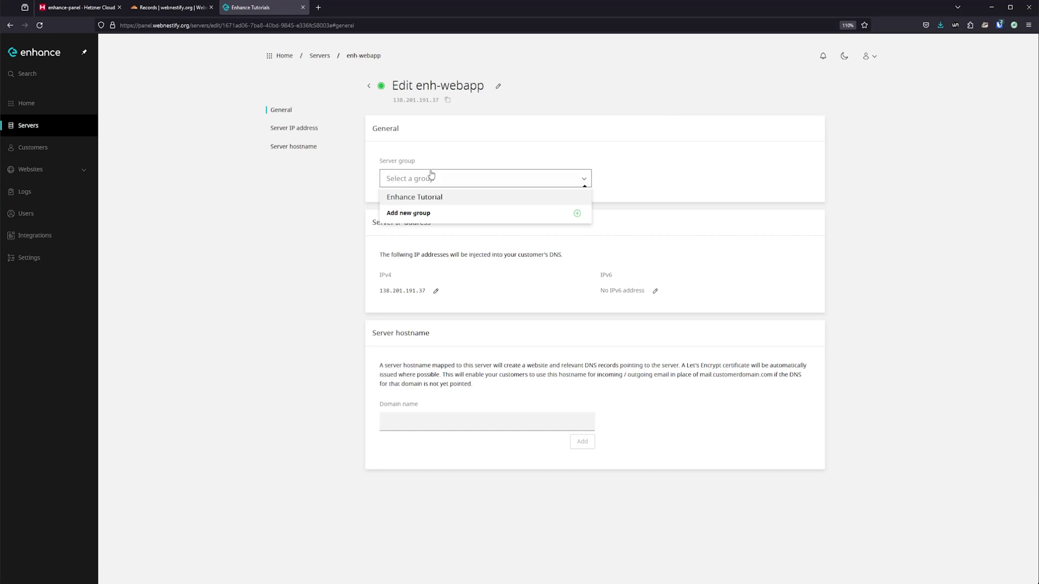
left_click(428, 197)
left_click(320, 55)
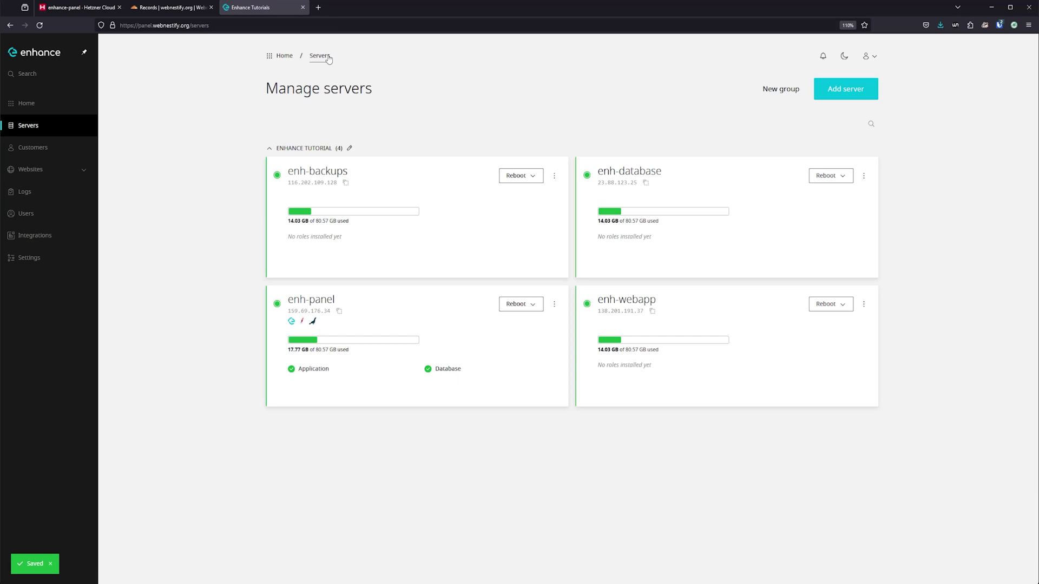
Step: Add the Database (MariaDB 11) and Application roles to enh-database
left_click(863, 175)
left_click(847, 200)
scroll(552, 394, "down", 2)
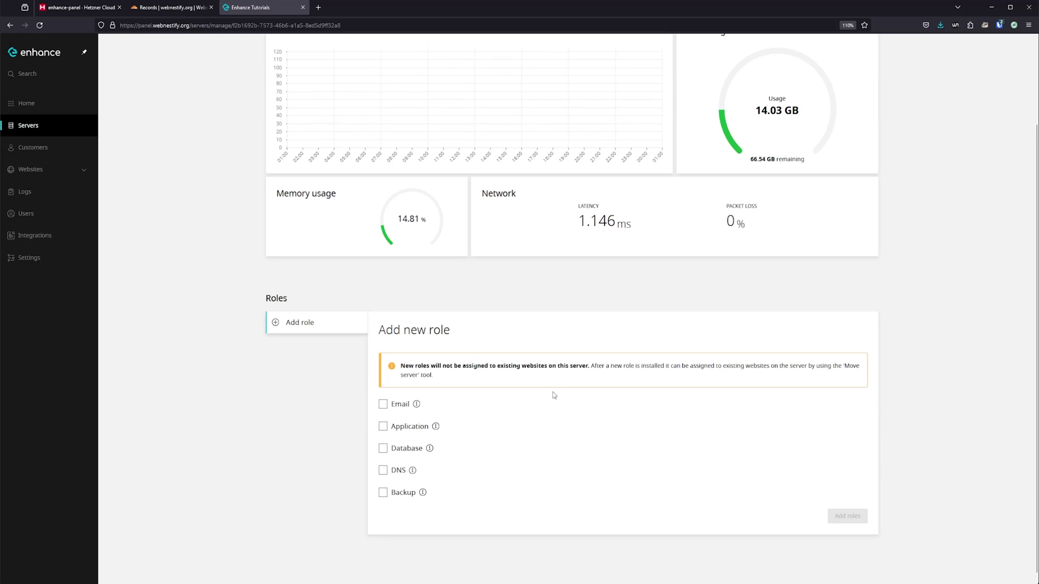
left_click(406, 448)
scroll(446, 517, "down", 2)
left_click(439, 426)
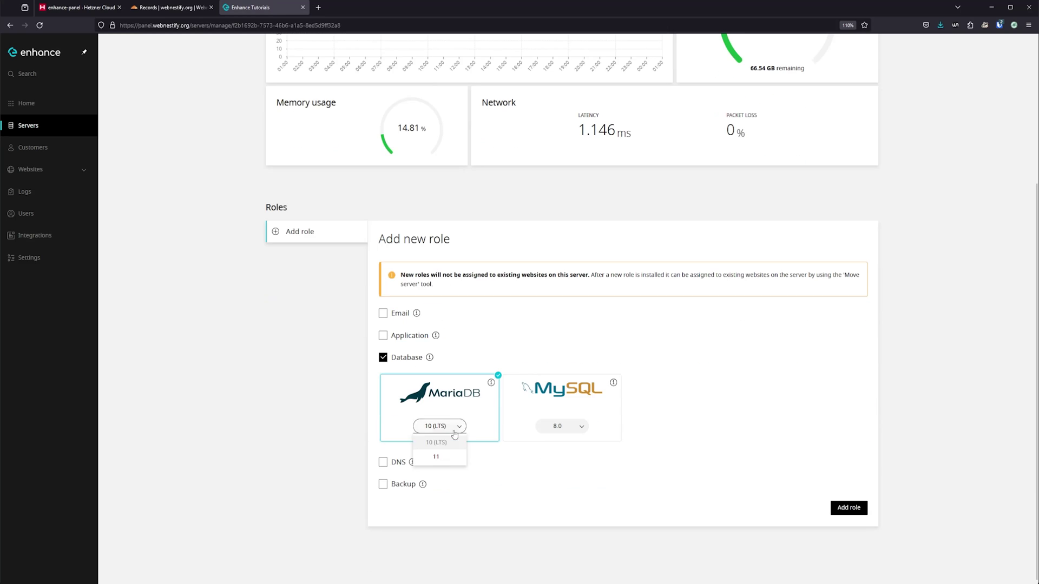
left_click(436, 459)
left_click(428, 340)
scroll(427, 346, "down", 1)
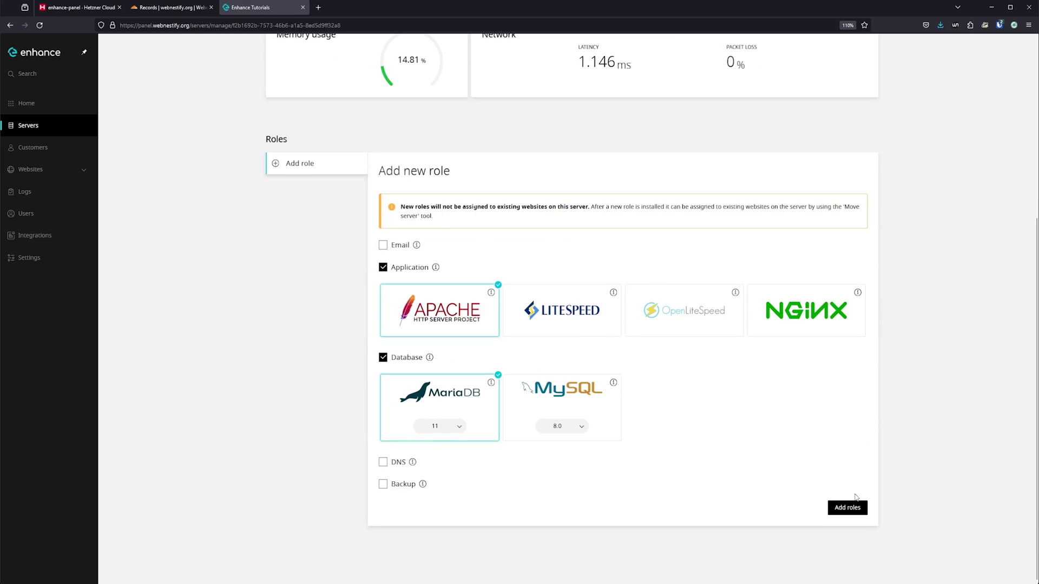
left_click(847, 508)
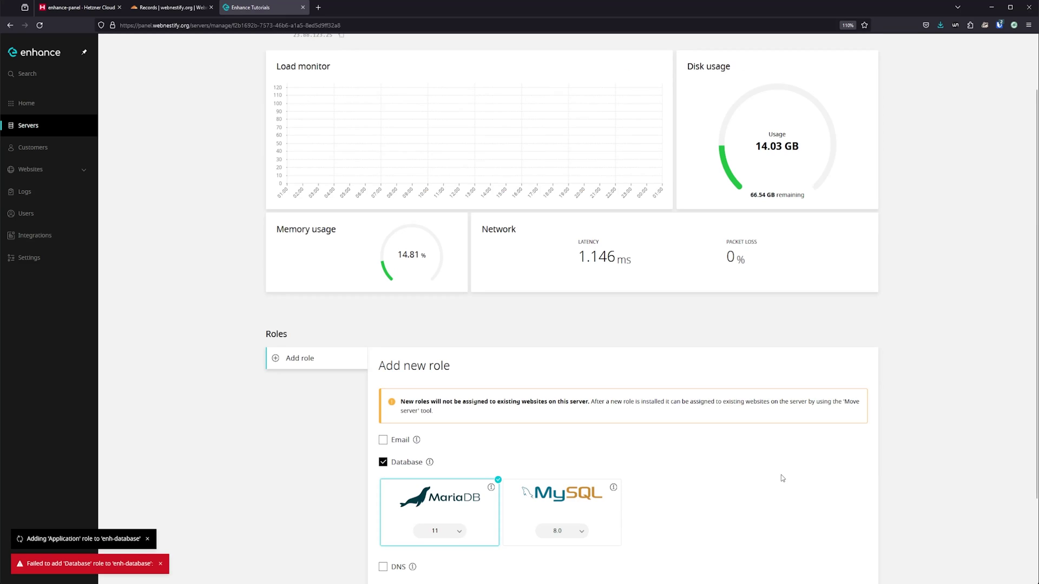
scroll(622, 276, "up", 1)
Step: In a new tab, add the Application role with LiteSpeed to enh-webapp
middle_click(319, 55)
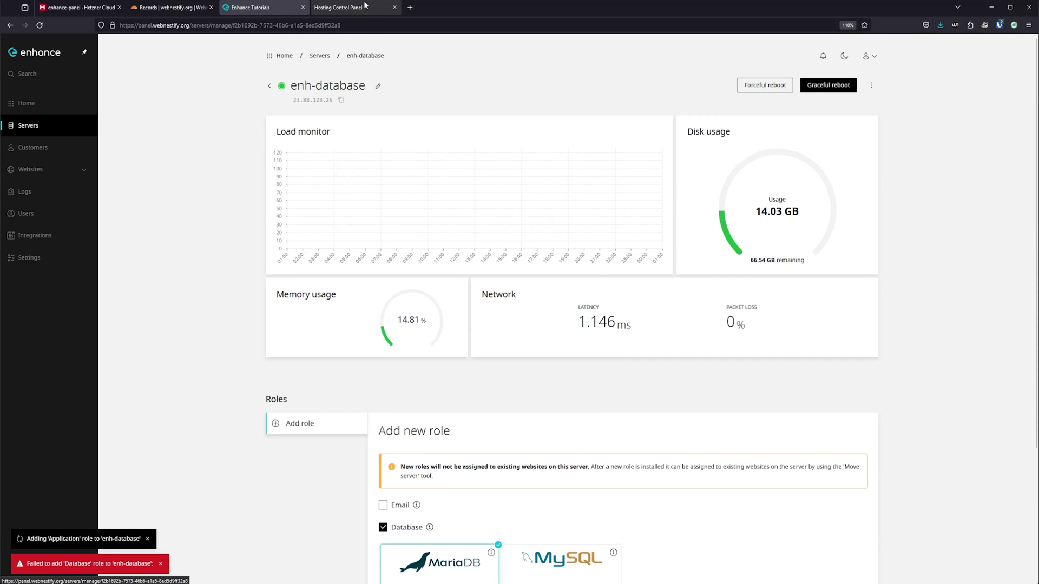
left_click(864, 303)
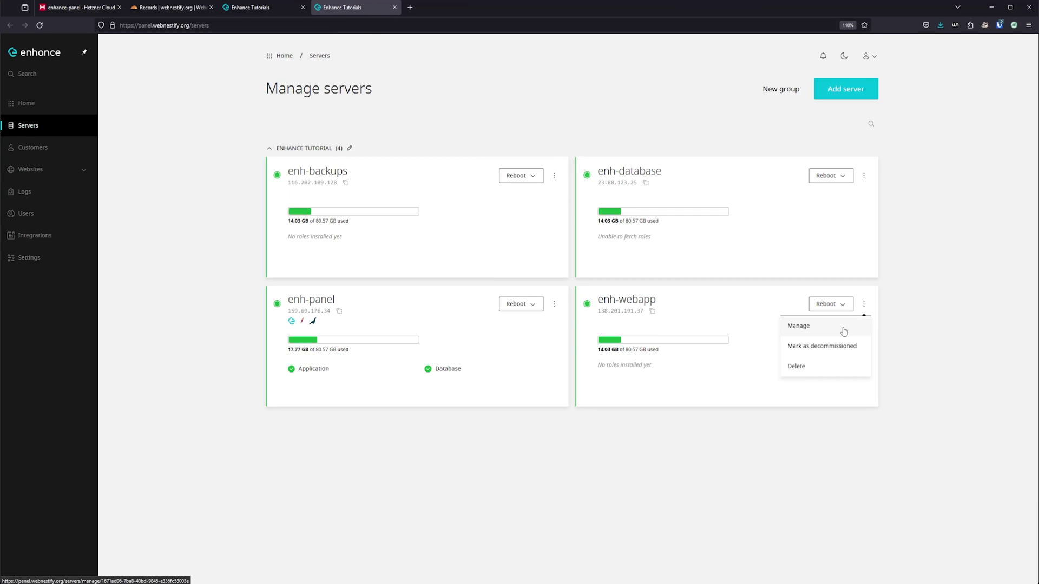
left_click(831, 328)
scroll(409, 431, "down", 2)
left_click(409, 427)
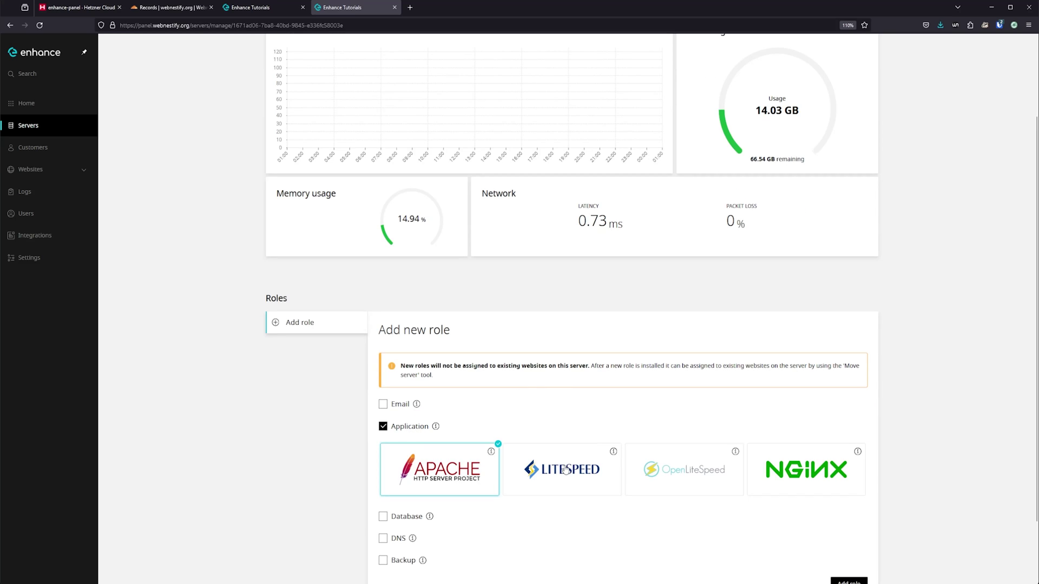
left_click(563, 469)
scroll(565, 470, "down", 2)
left_click(848, 507)
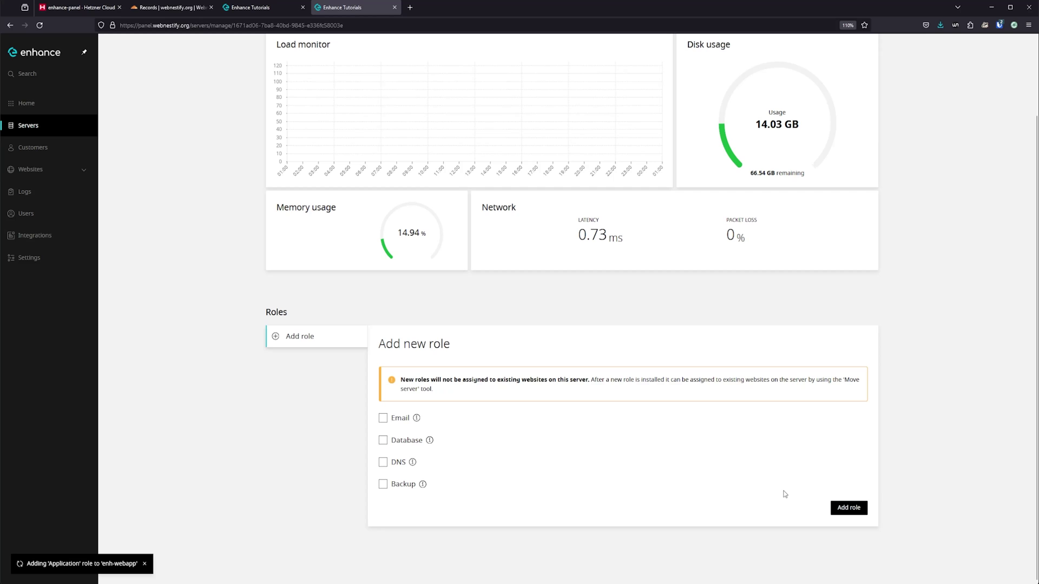
Step: Check role installation progress on enh-database and enh-webapp, refreshing the enh-webapp page
key("ctrl+shift+Tab")
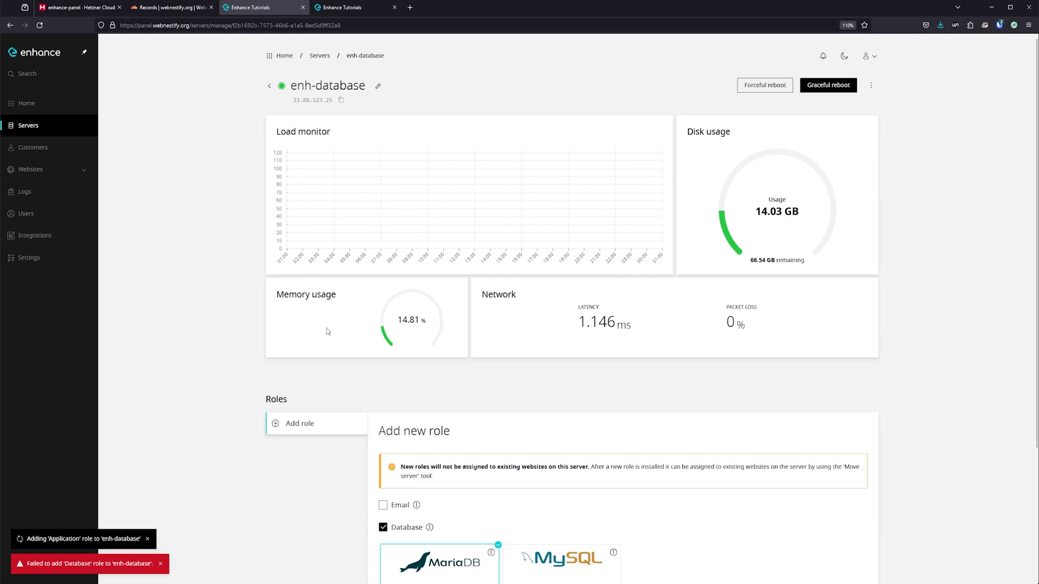
scroll(823, 346, "down", 3)
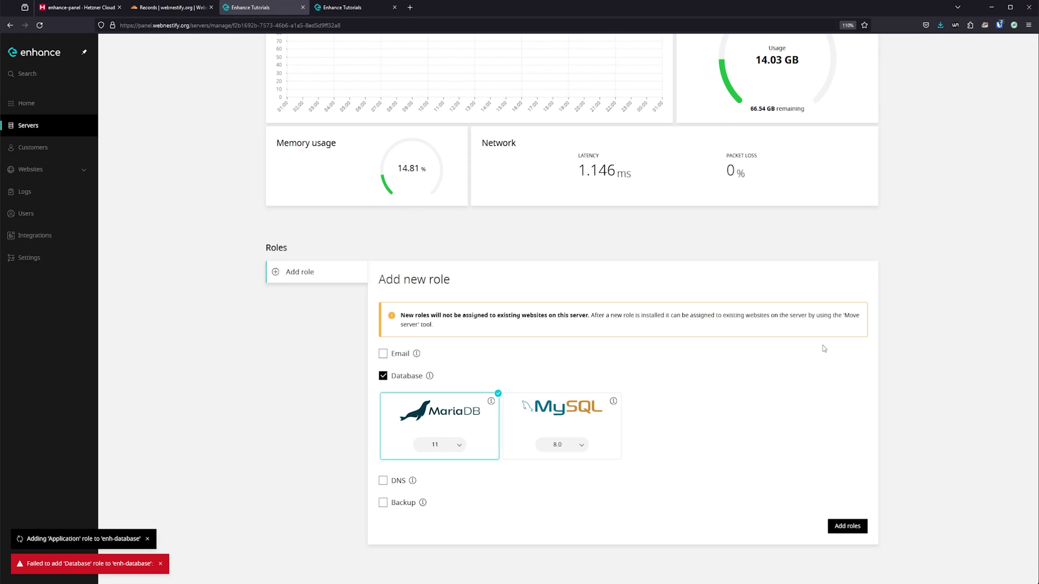
left_click(339, 8)
left_click(249, 8)
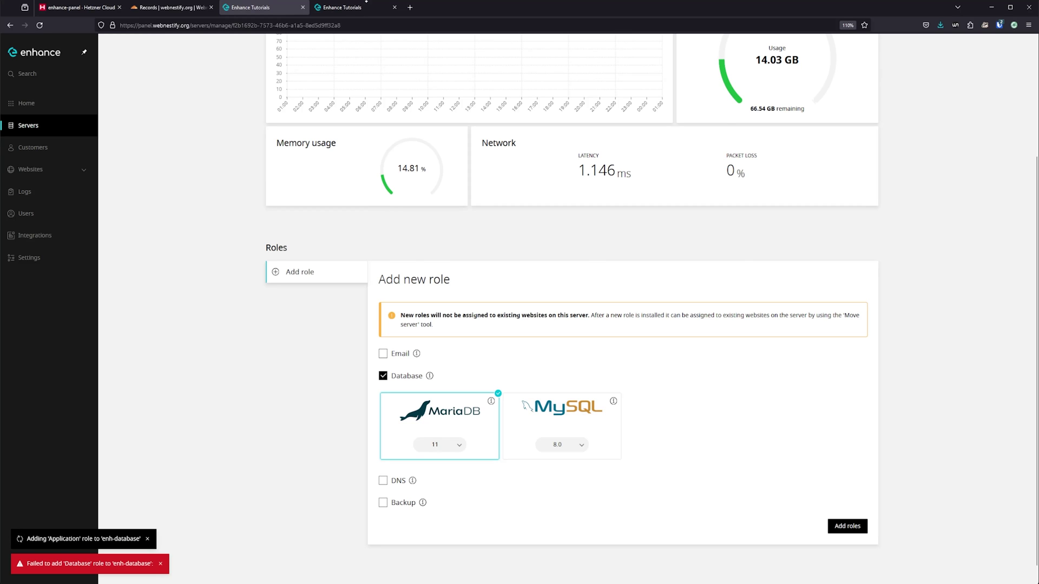
key("ctrl+Tab")
key("F5")
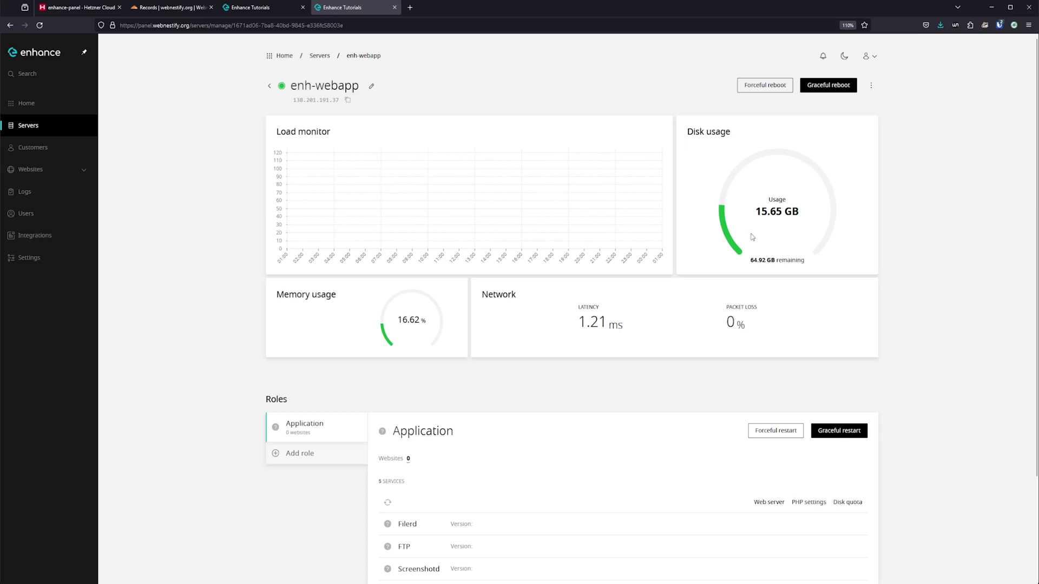
Step: Reload the enh-database page and look at enh-webapp's web server settings
key("ctrl+shift+Tab")
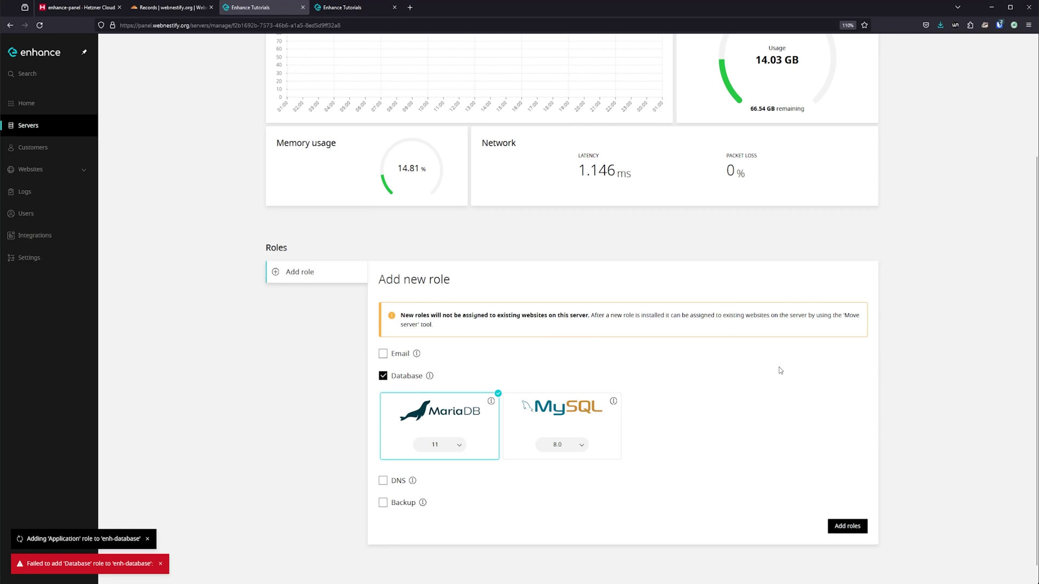
key("F5")
scroll(698, 358, "down", 2)
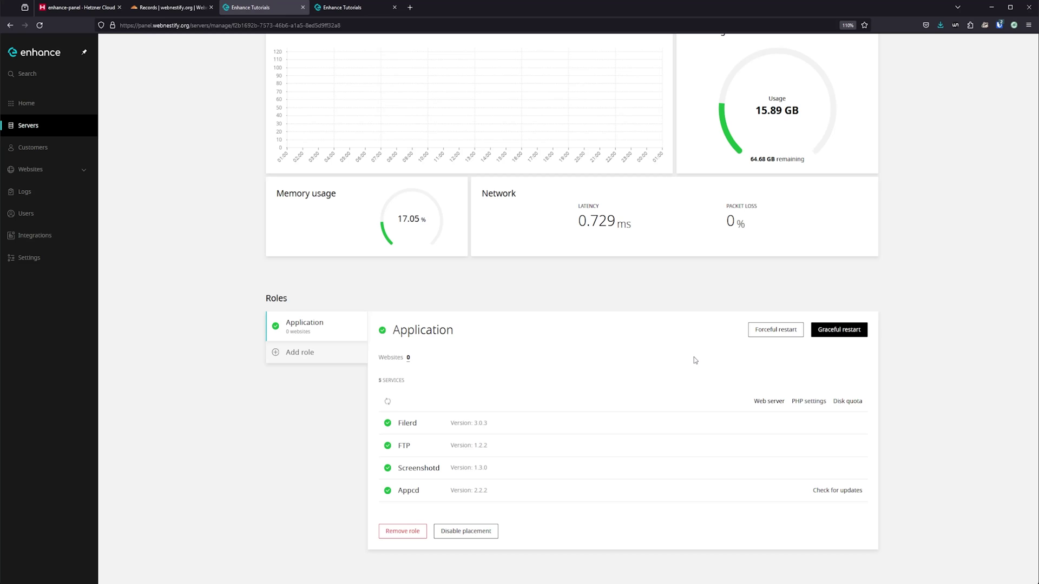
key("ctrl+Tab")
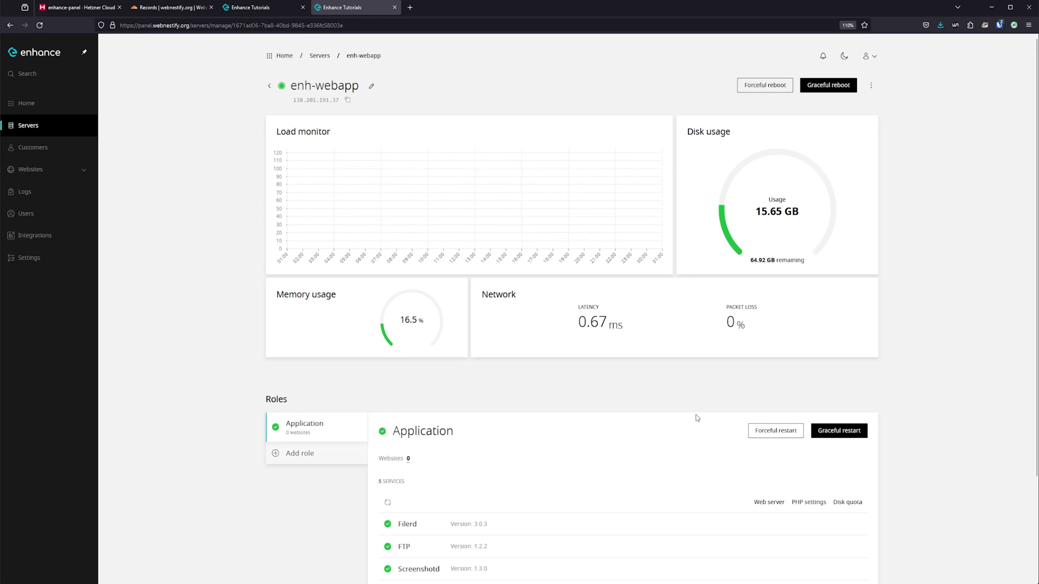
left_click(776, 504)
left_click(320, 56)
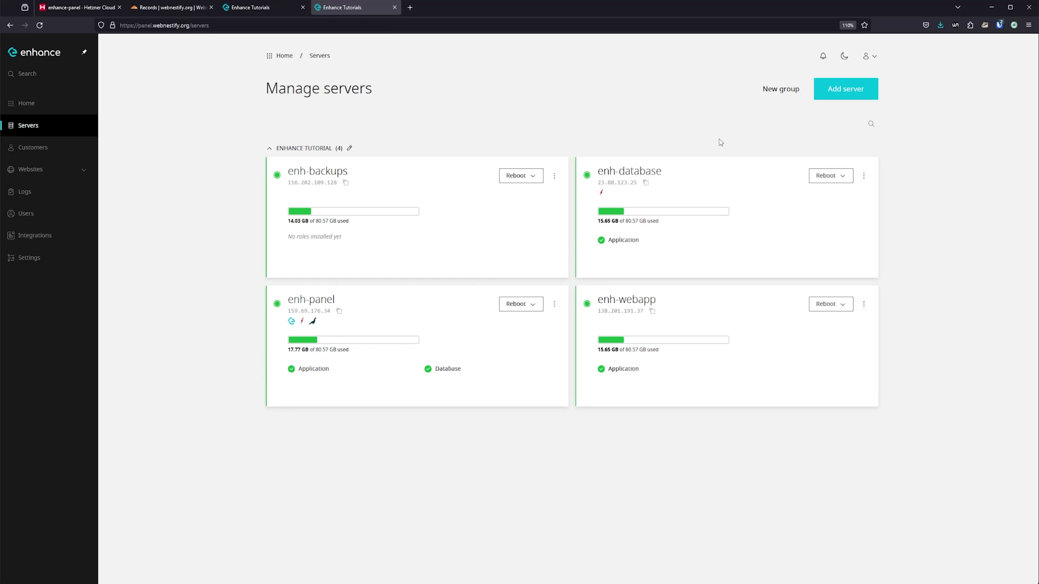
Step: Add the Database role to enh-database again after reloading its page
key("ctrl+shift+Tab")
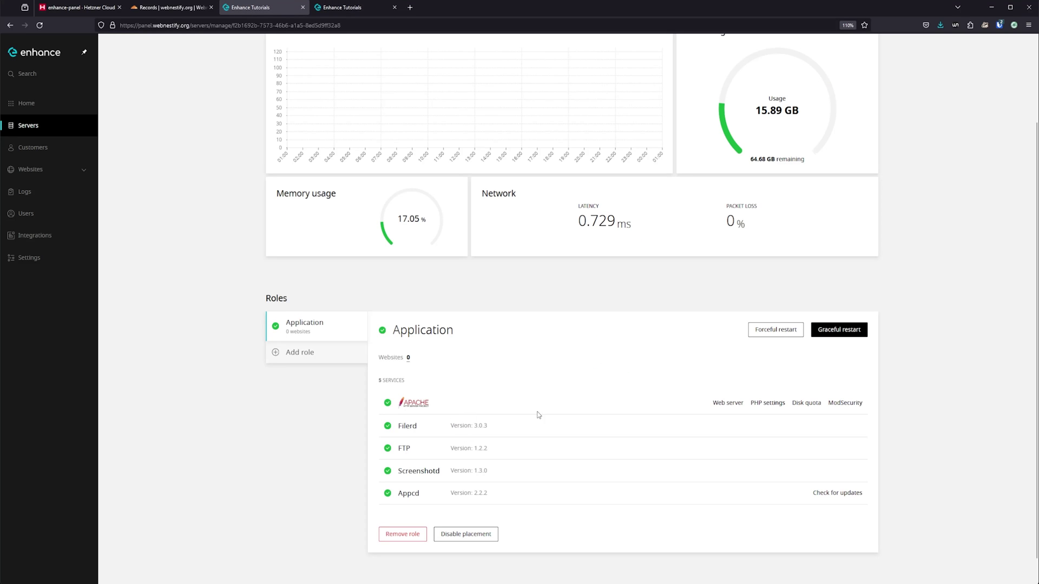
key("F5")
scroll(601, 243, "down", 3)
left_click(327, 354)
left_click(383, 440)
scroll(411, 433, "down", 2)
left_click(847, 506)
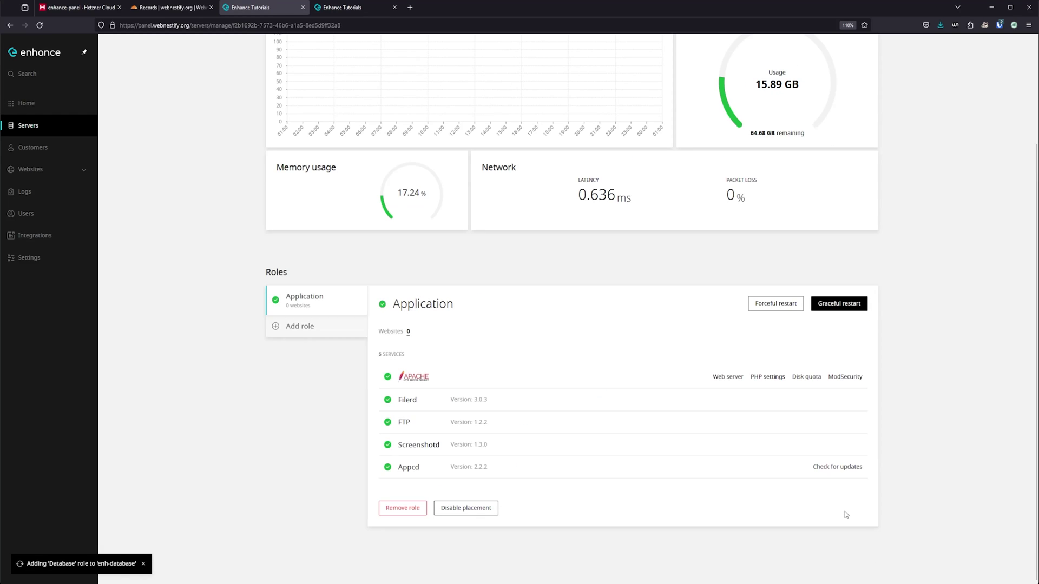
Step: Switch enh-webapp's web server from Apache to LiteSpeed and confirm the change
key("ctrl+Tab")
left_click(608, 357)
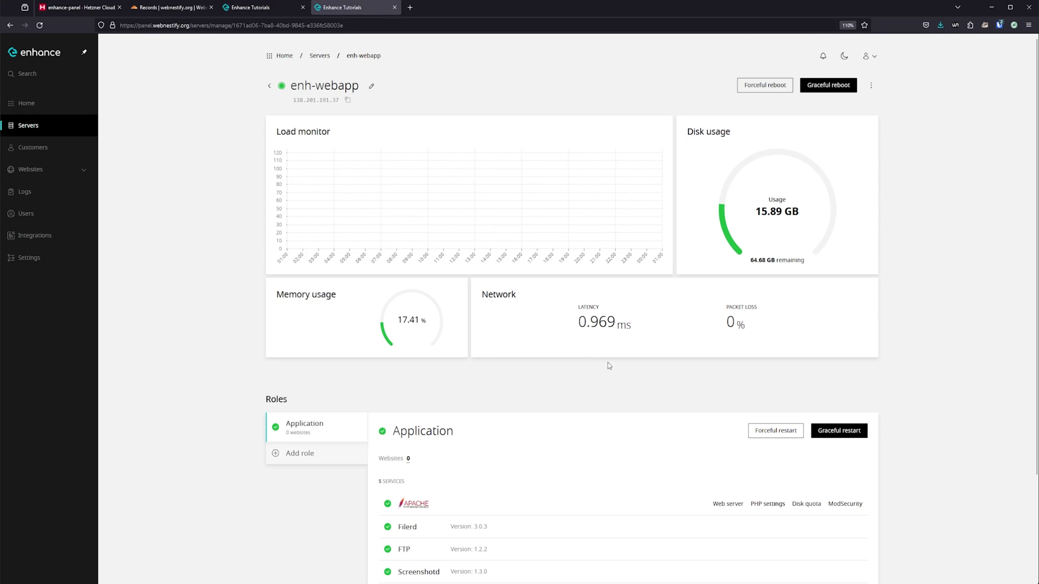
left_click(728, 504)
left_click(851, 180)
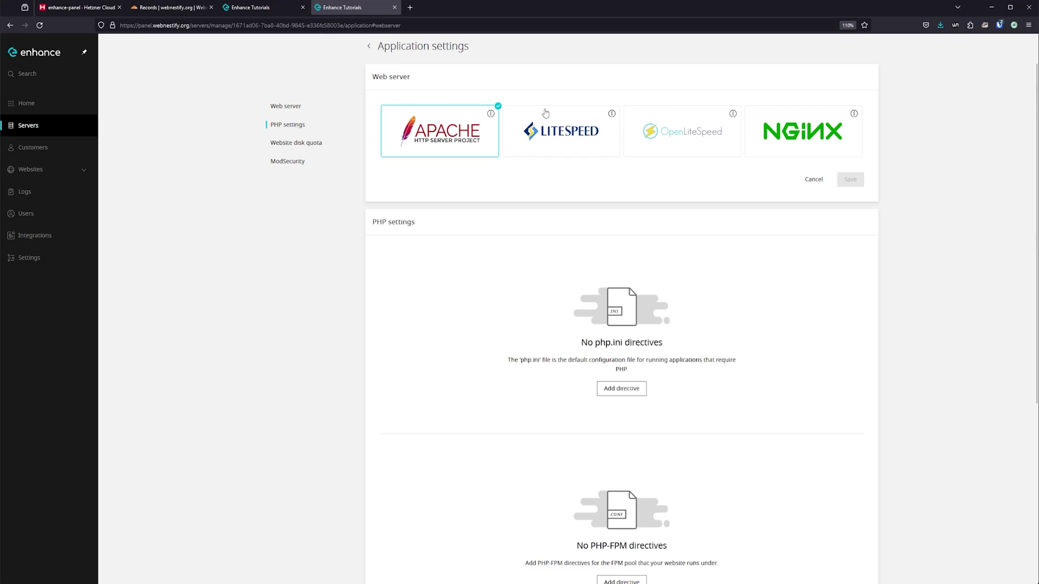
left_click(561, 131)
left_click(850, 233)
left_click(628, 364)
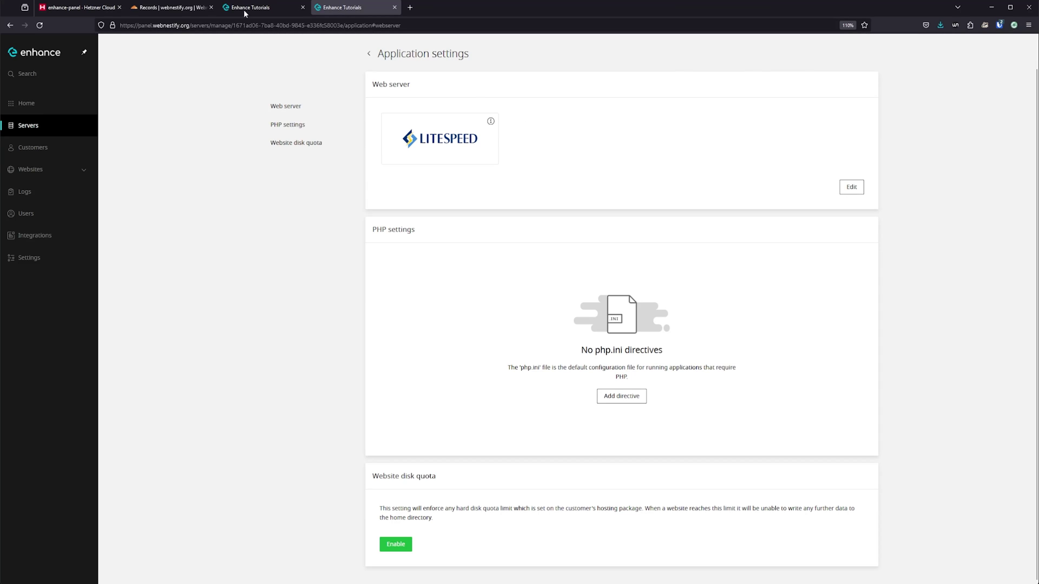
Step: Delete the Application role from enh-database, leaving only its Database role
left_click(246, 10)
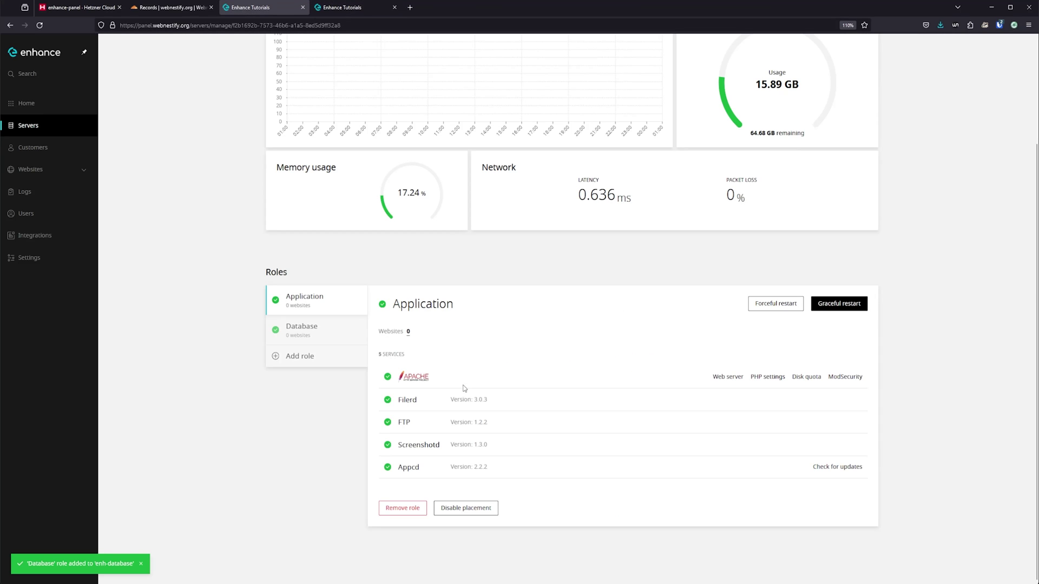
left_click(325, 336)
left_click(350, 415)
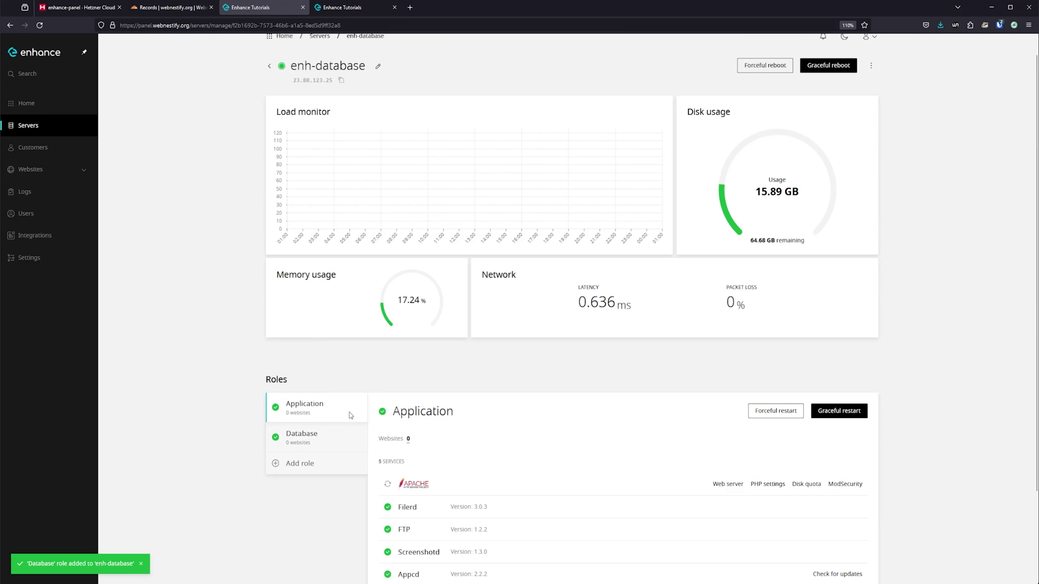
scroll(607, 396, "down", 3)
left_click(391, 510)
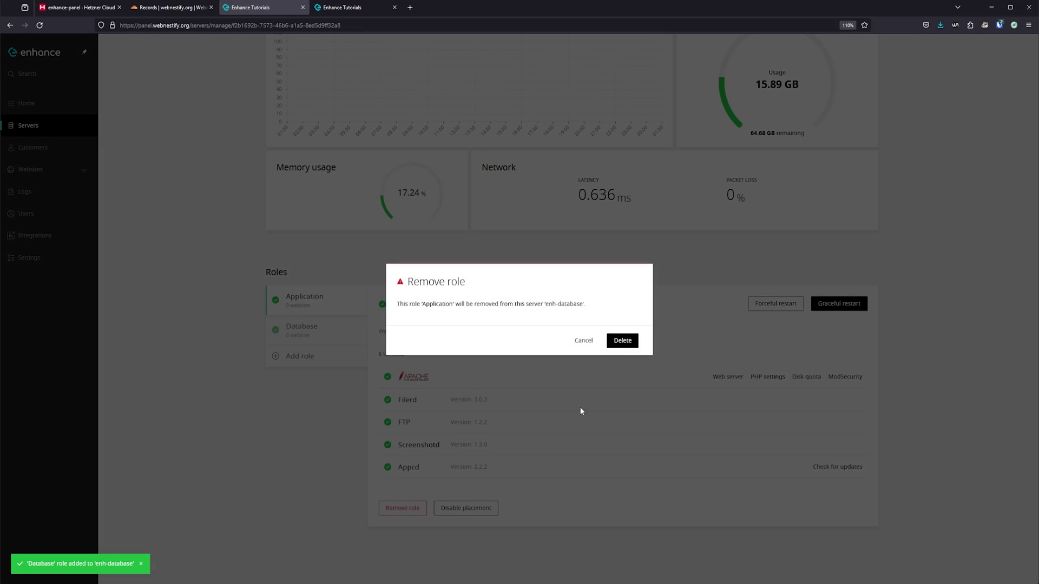
left_click(622, 341)
left_click(365, 11)
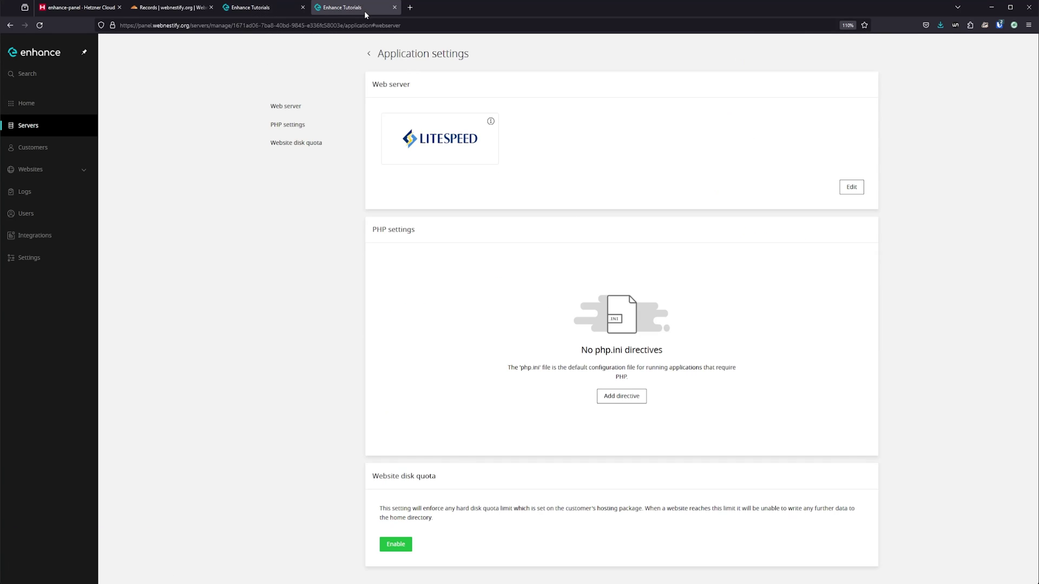
Step: Reset enh-webapp's LiteSpeed admin password to a newly generated one, copied and saved
left_click(363, 56)
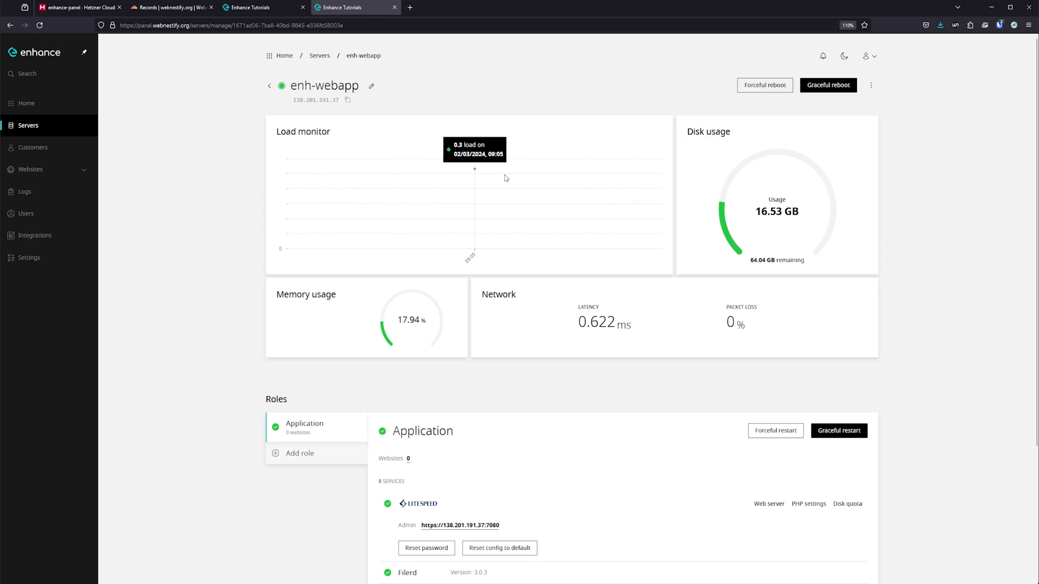
left_click(441, 550)
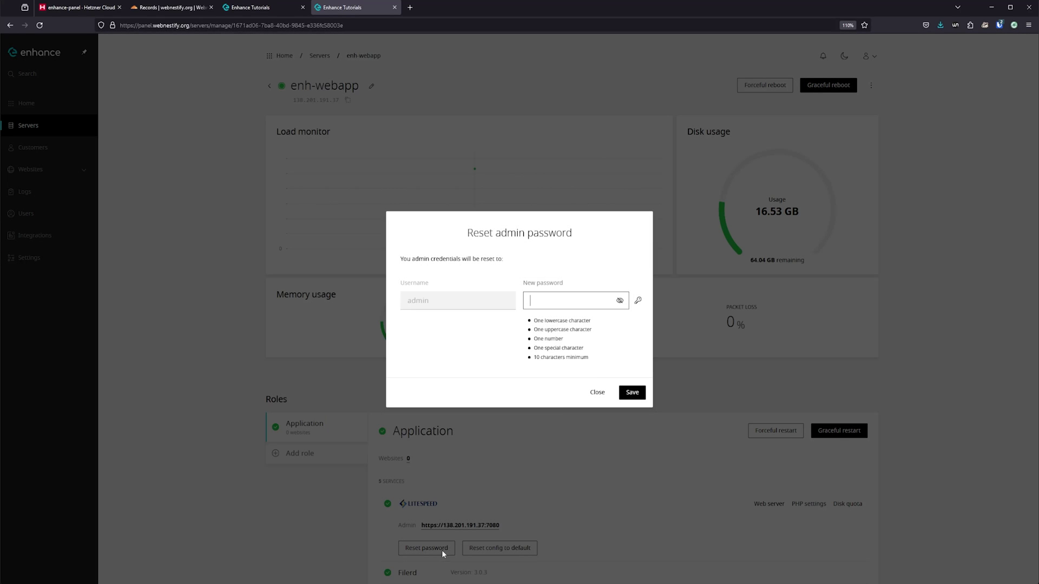
left_click(638, 301)
double_click(558, 300)
left_click(632, 392)
Step: Log in to the LiteSpeed WebAdmin Console as admin past the certificate warning, then close it
left_click(473, 525)
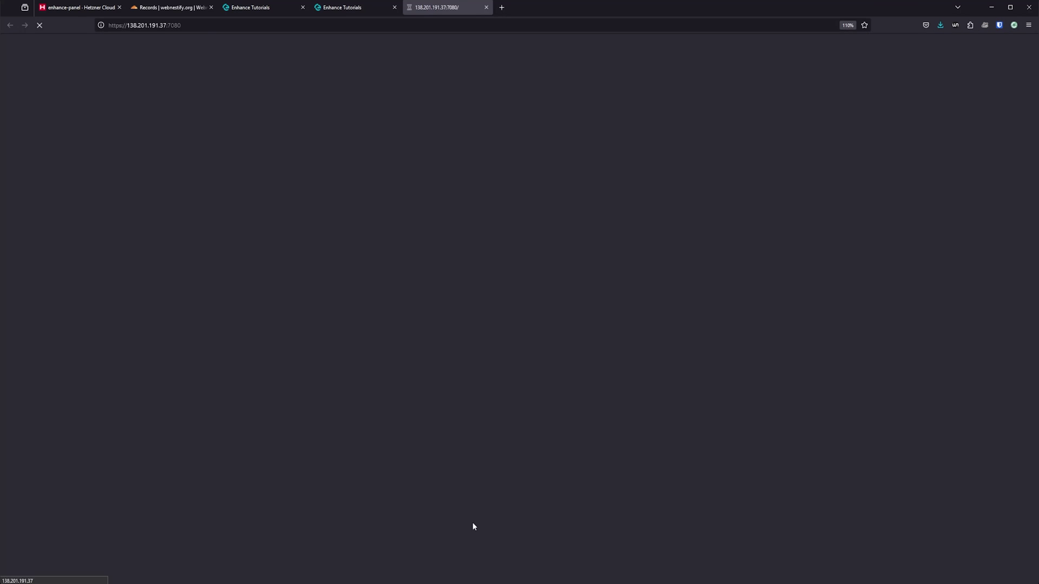
left_click(652, 384)
left_click(627, 546)
type("a")
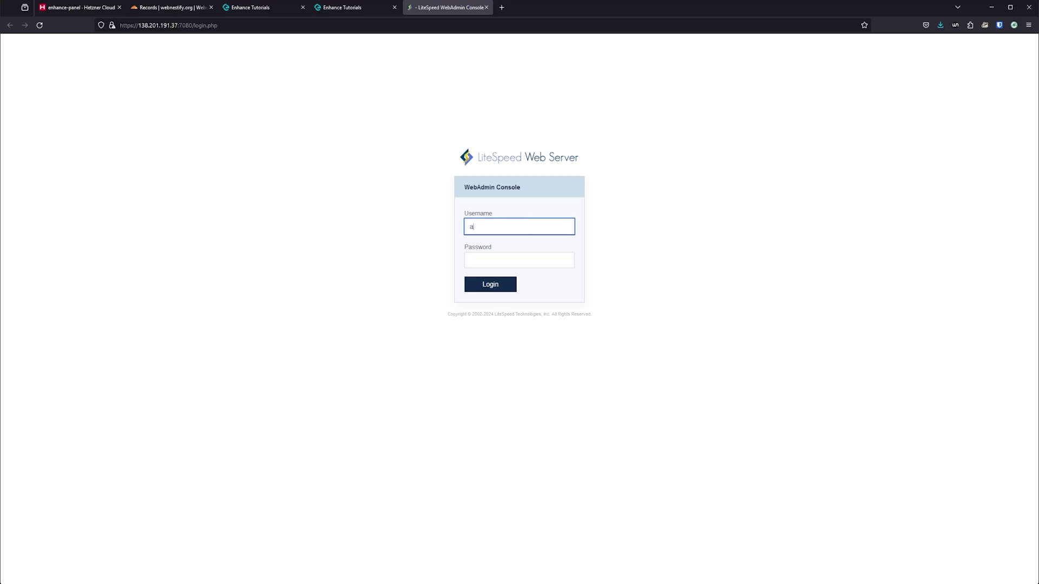
type("dmin")
key("Tab")
key("ctrl+v")
key("Return")
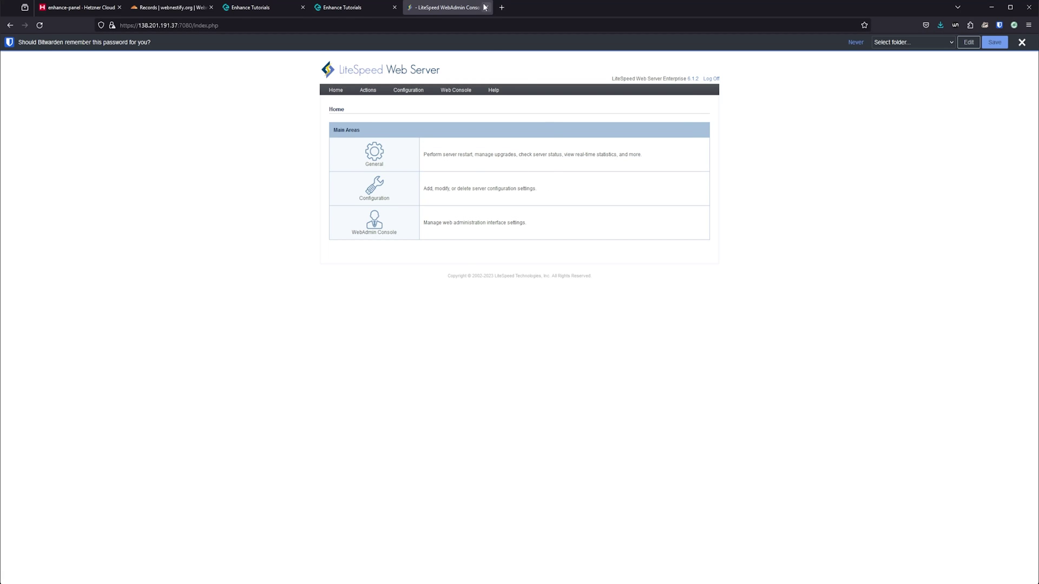
left_click(485, 7)
left_click(320, 55)
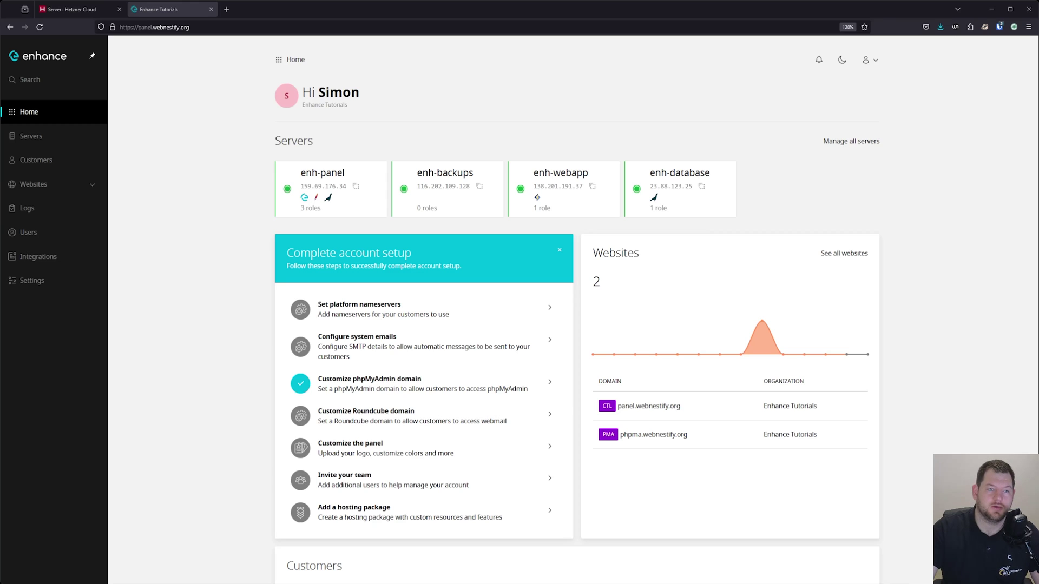
Step: Review the enh-backups server (CPX21, 3 vCPU, 4 GB RAM) in Hetzner, then go to Volumes
left_click(70, 9)
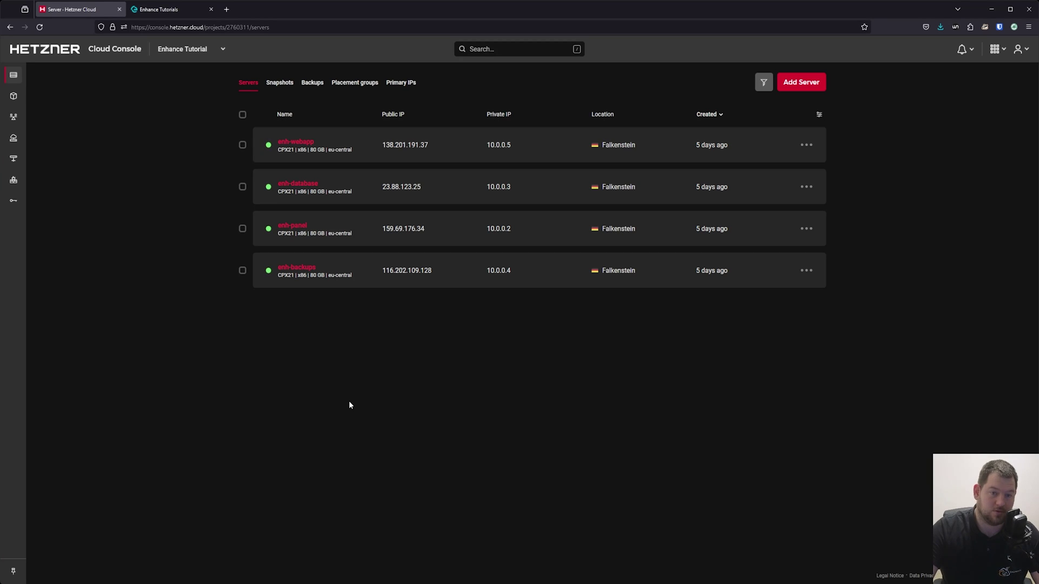
left_click(313, 270)
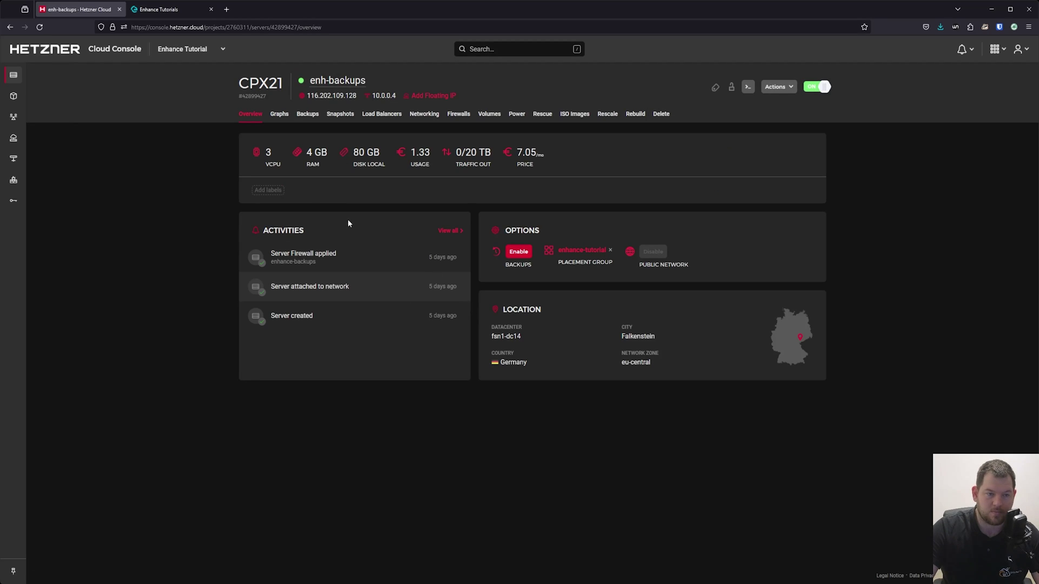
mouse_move(24, 160)
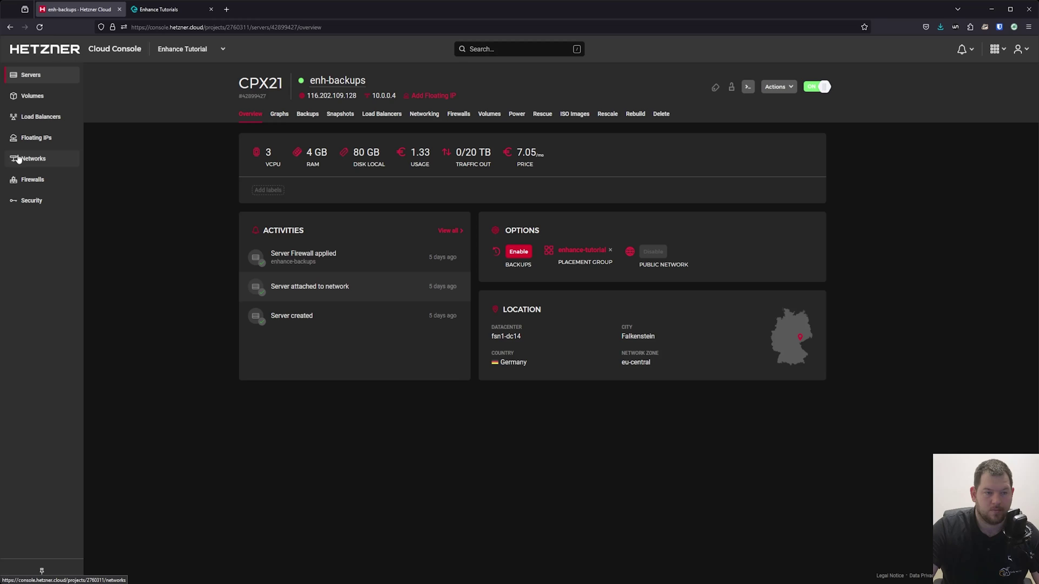
left_click(49, 101)
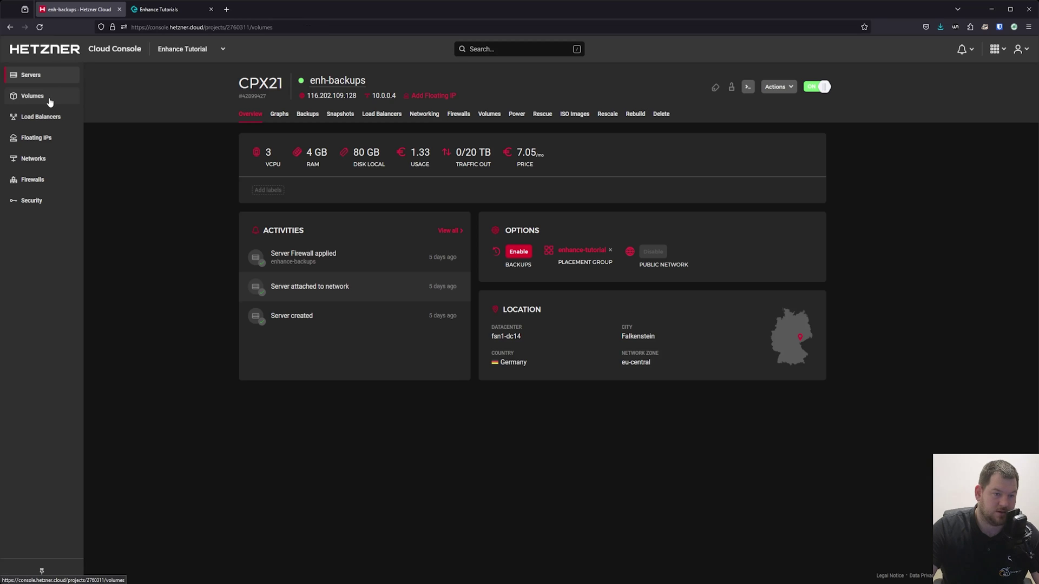
Step: Create a 70 GB volume named 'backups' for enh-backups with manual format and mount
left_click(525, 285)
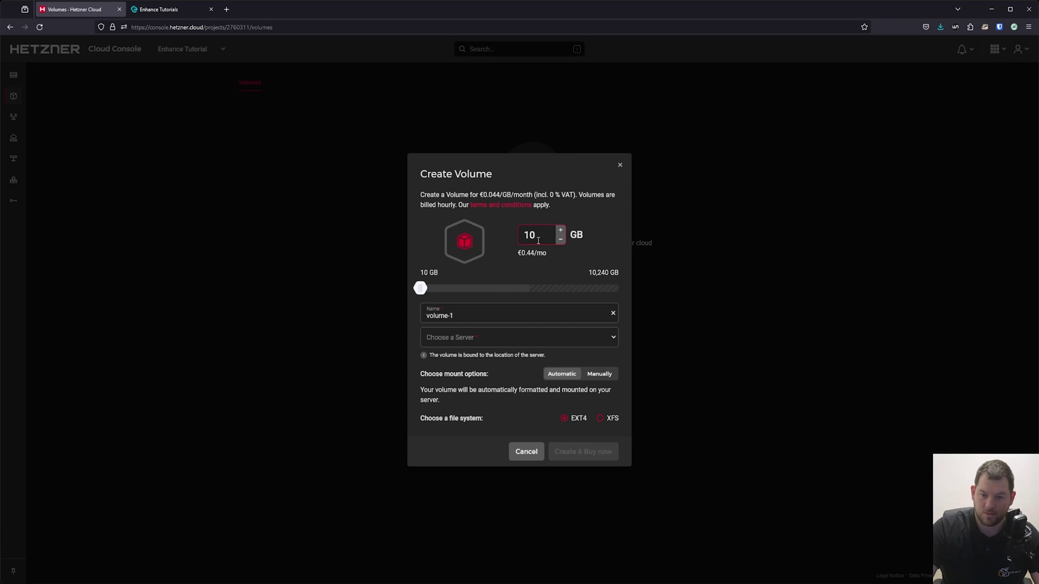
left_click_drag(539, 240, 500, 250)
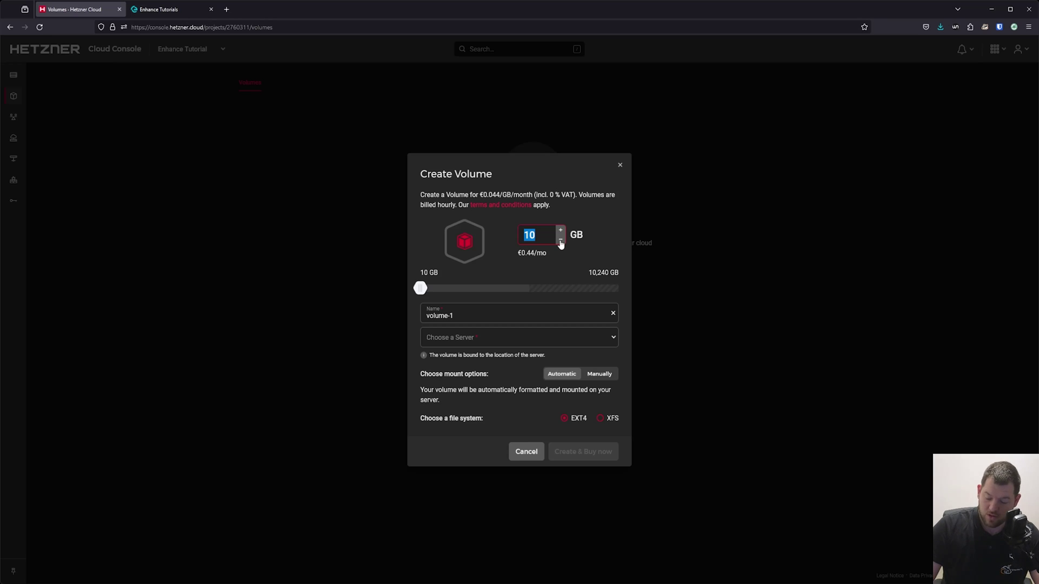
type("70")
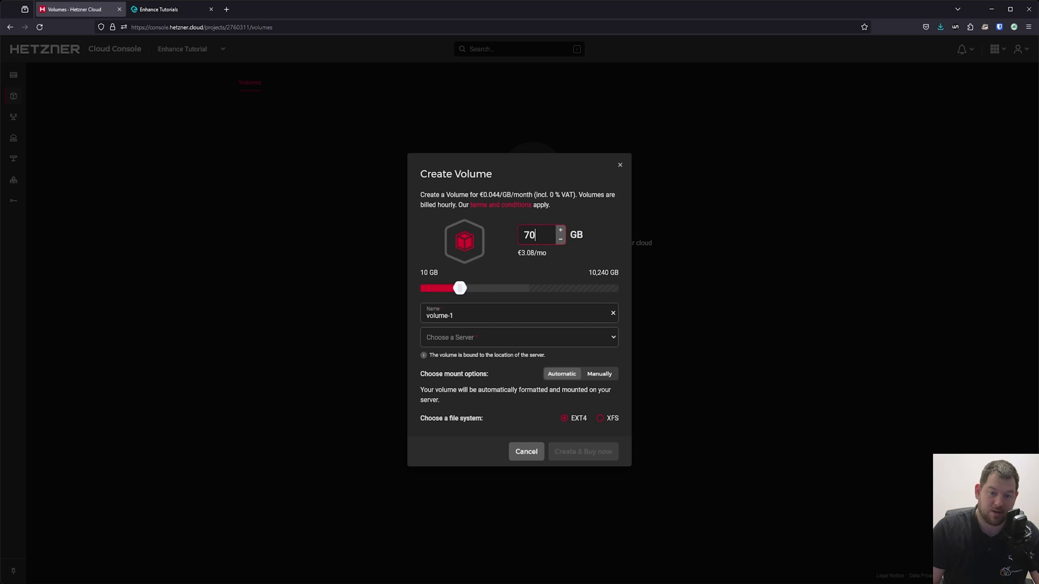
left_click(493, 308)
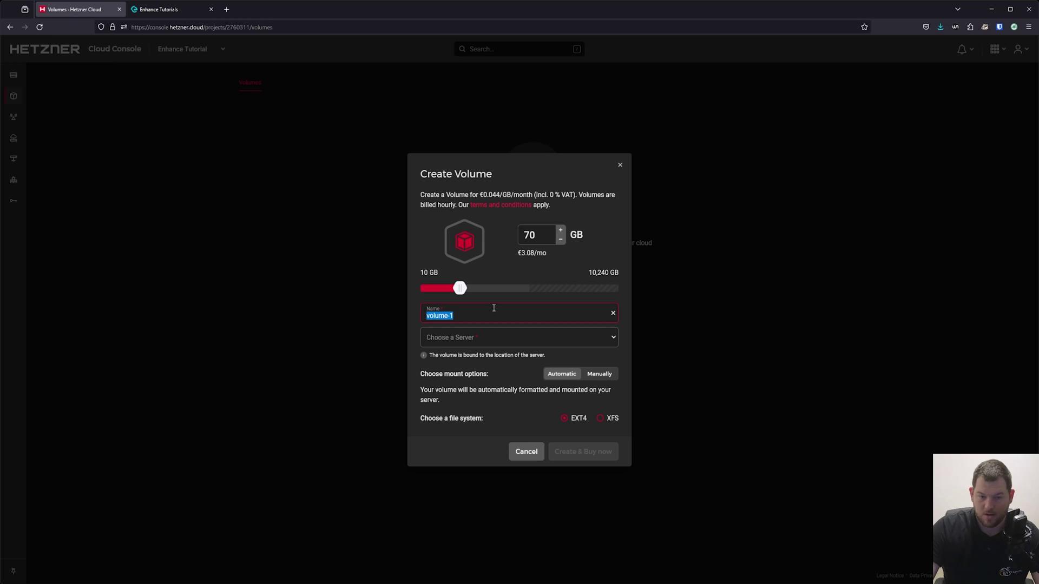
type("bac")
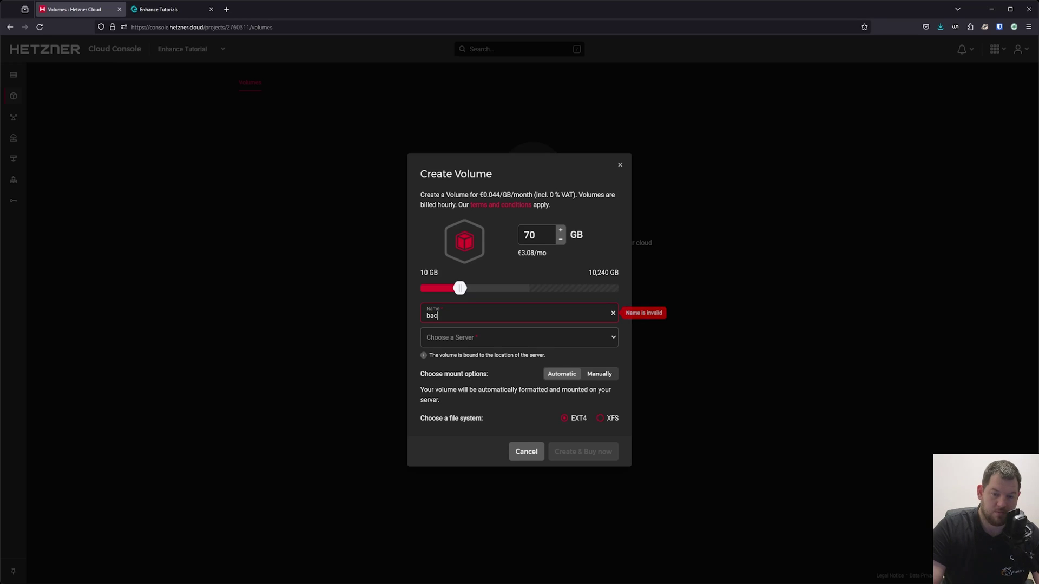
type("kups")
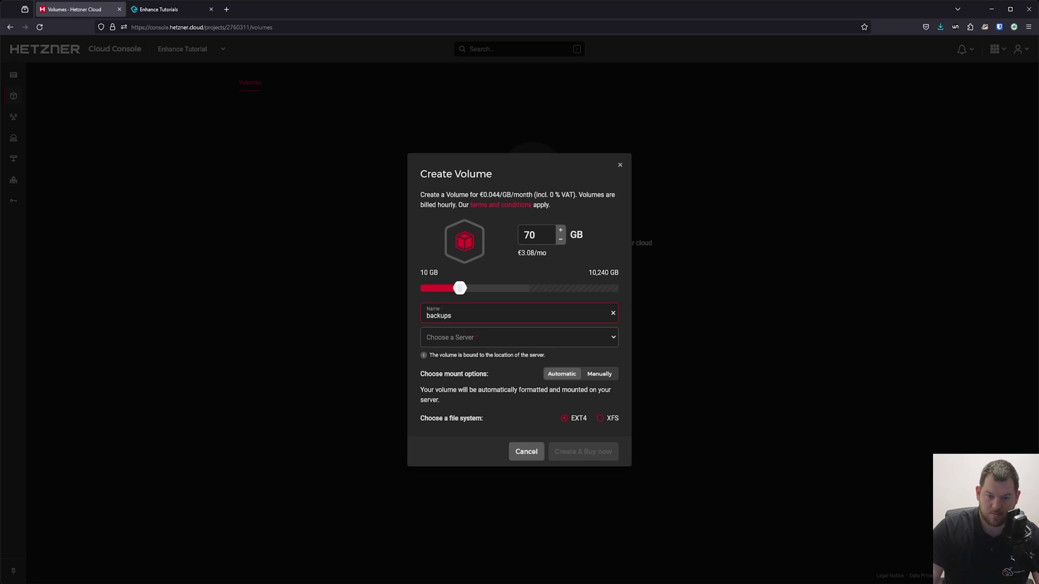
left_click(547, 338)
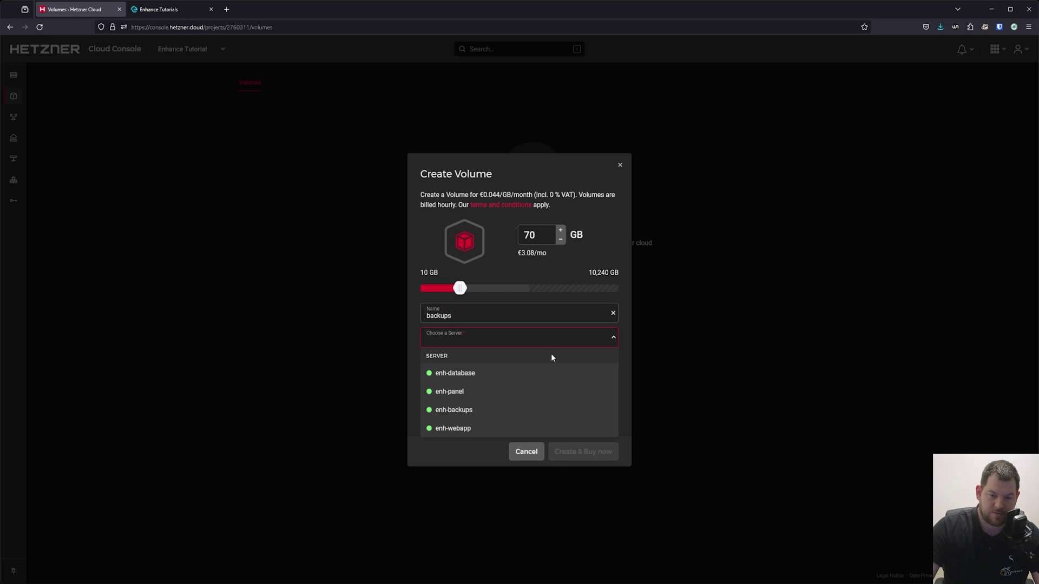
left_click(483, 410)
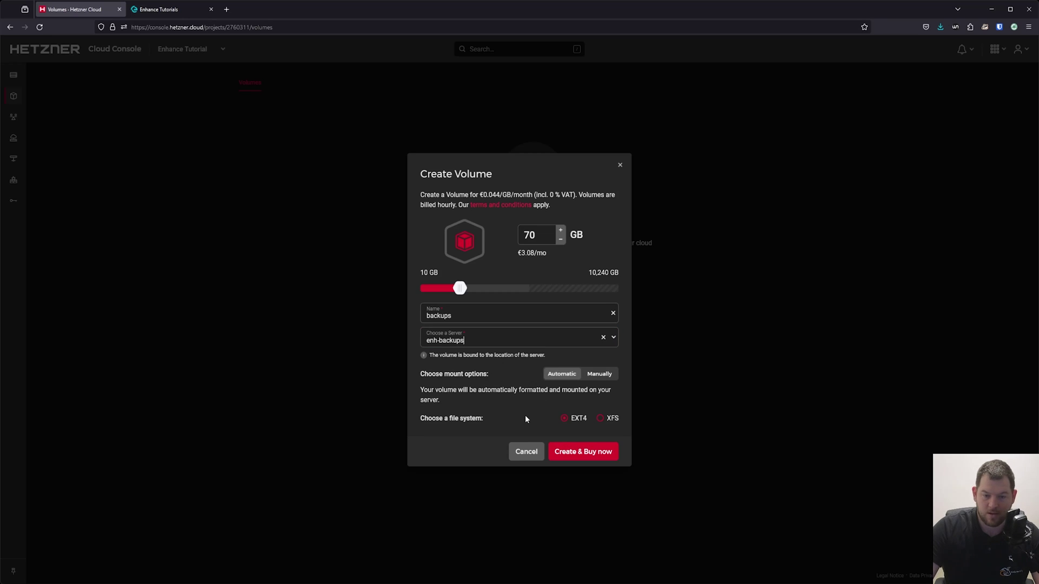
left_click(598, 374)
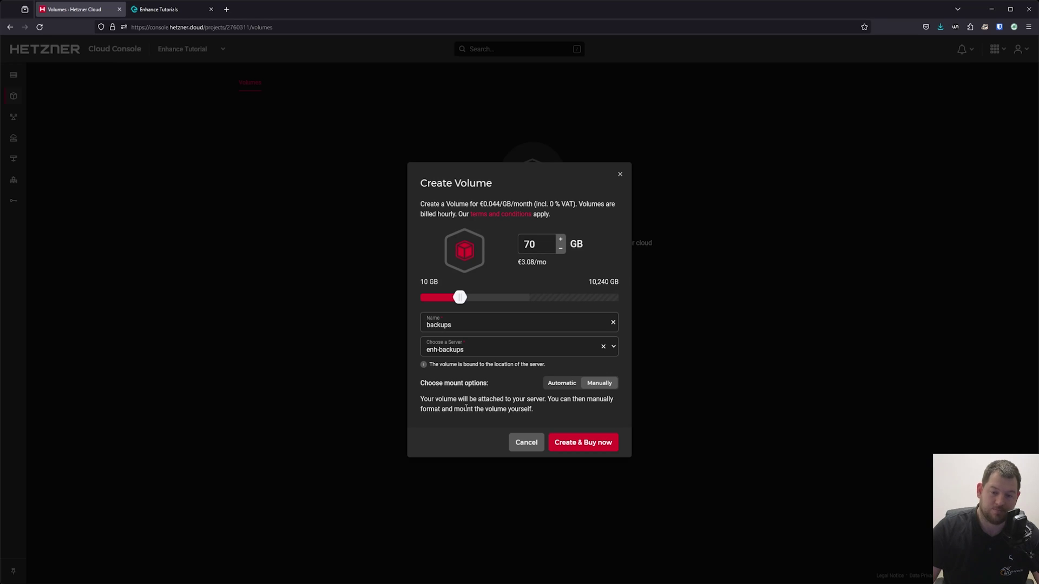
left_click(592, 449)
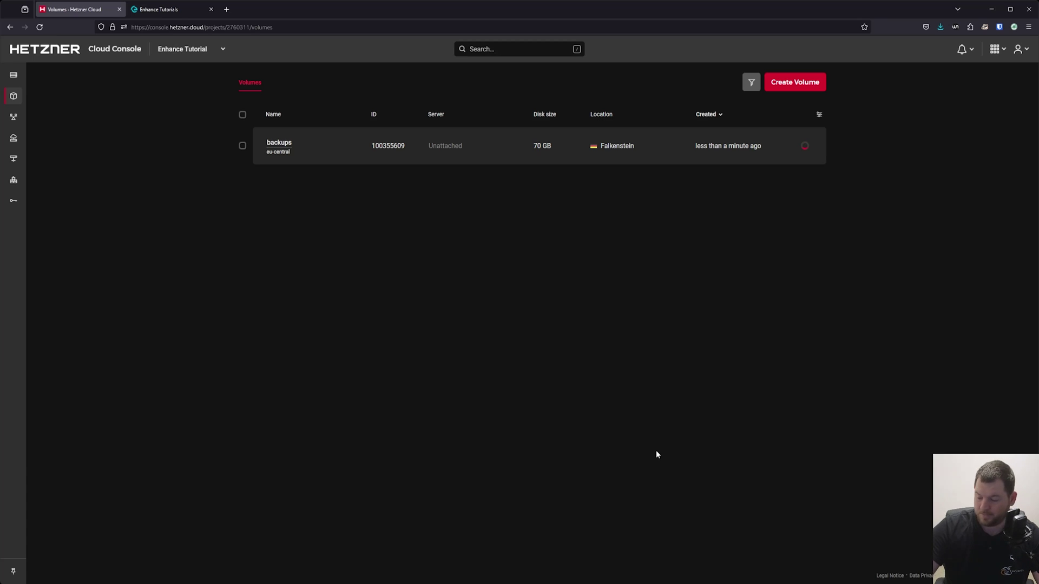
Step: Run lsblk on enh-backups to see the unmounted 70G sdb disk, then return to Enhance
key("alt+Tab")
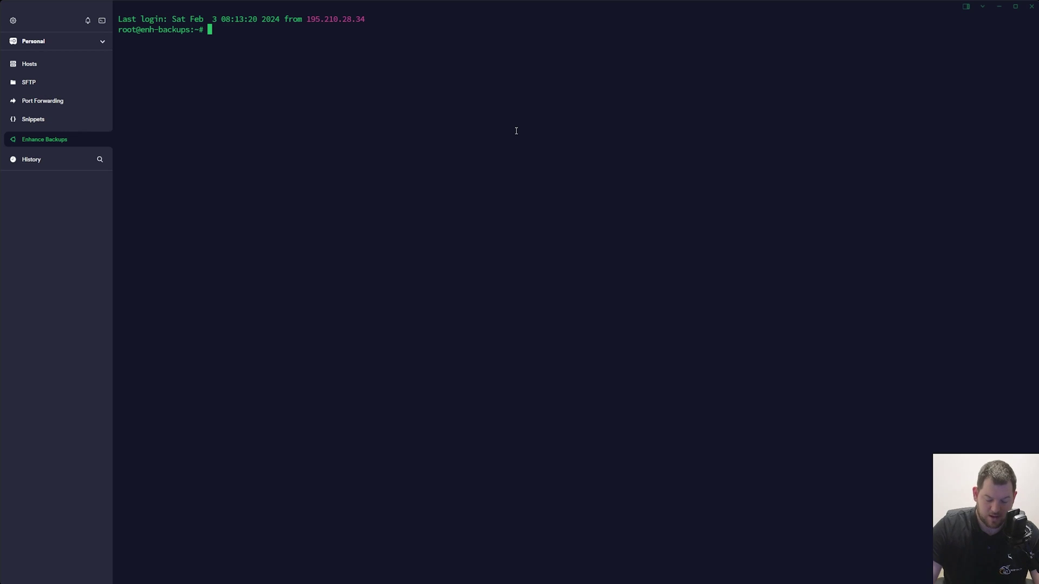
type("lsblk")
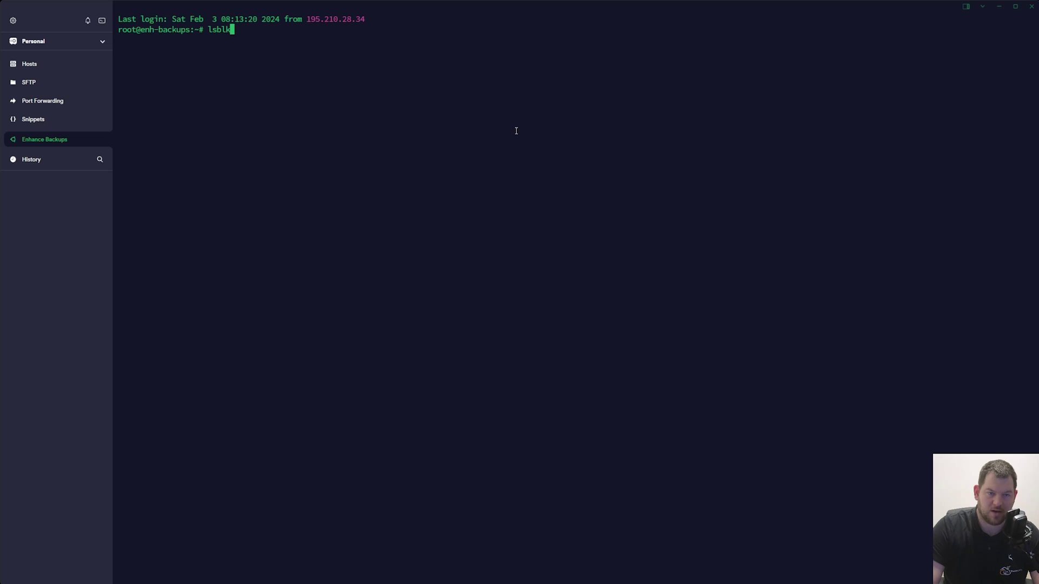
key("Return")
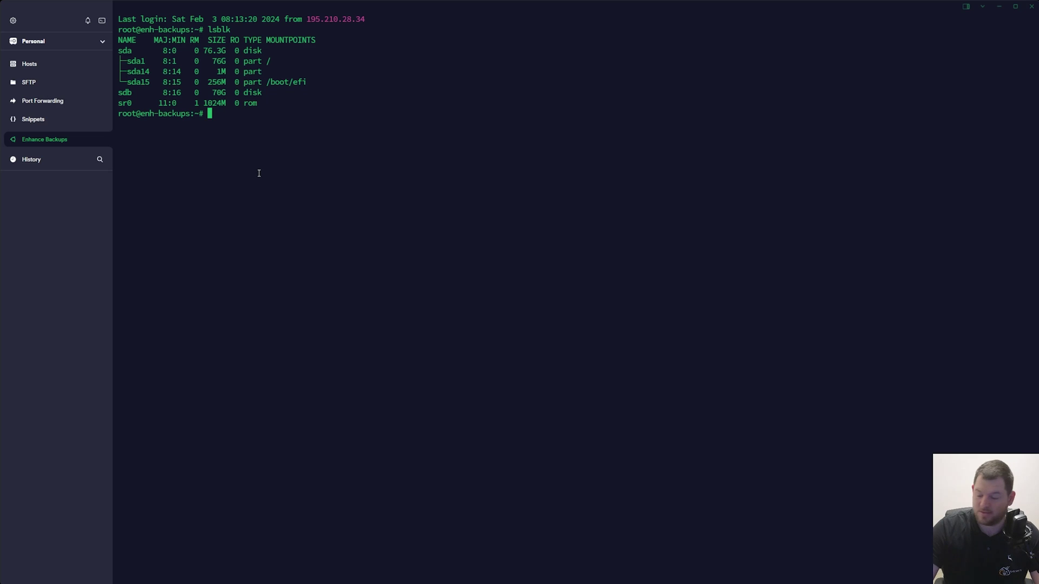
key("alt+Tab")
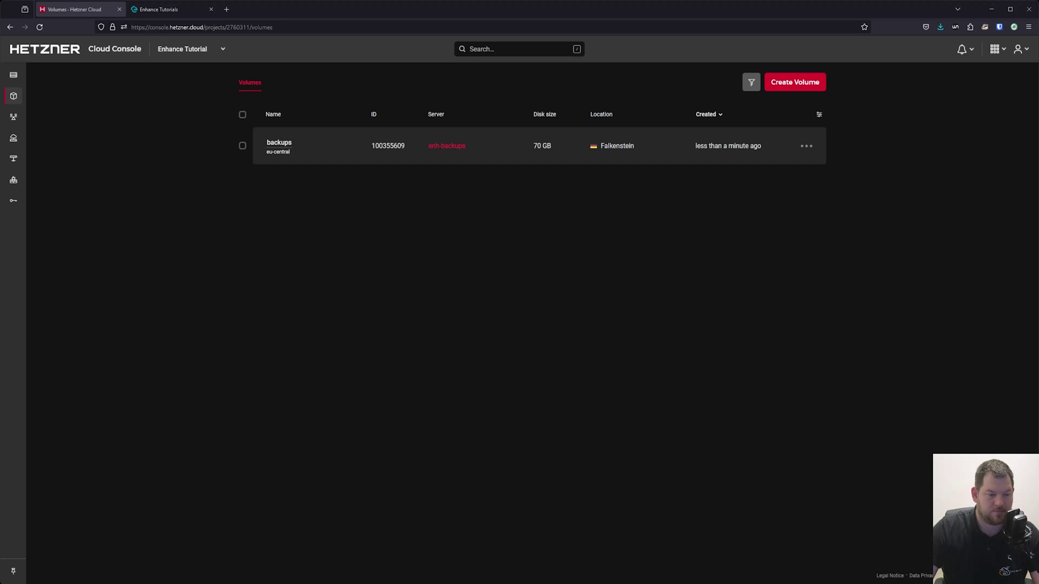
left_click(162, 9)
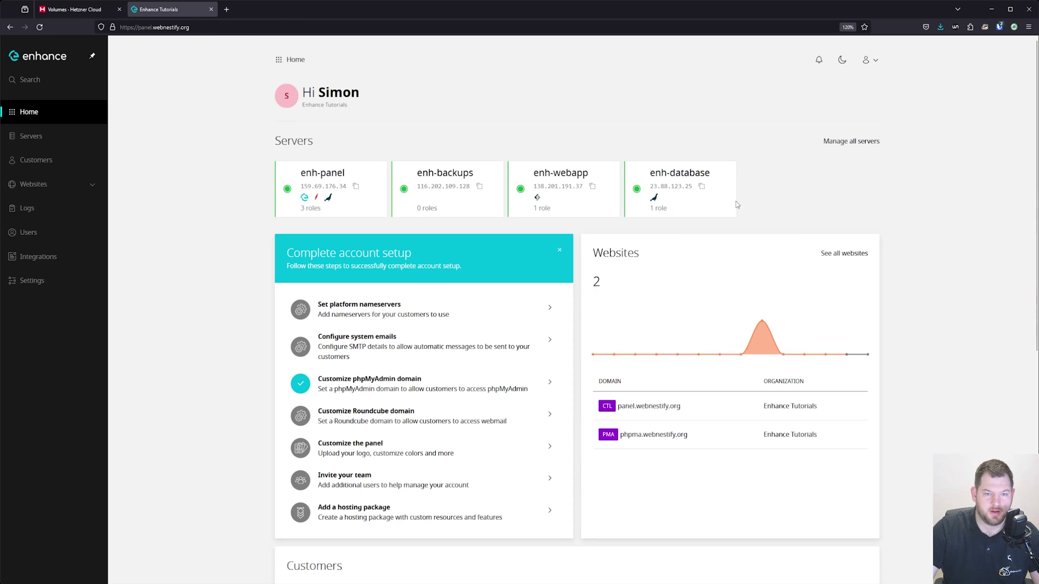
Step: Give enh-backups the Backup role using device /dev/sdb mounted at /backups, then refresh
left_click(456, 177)
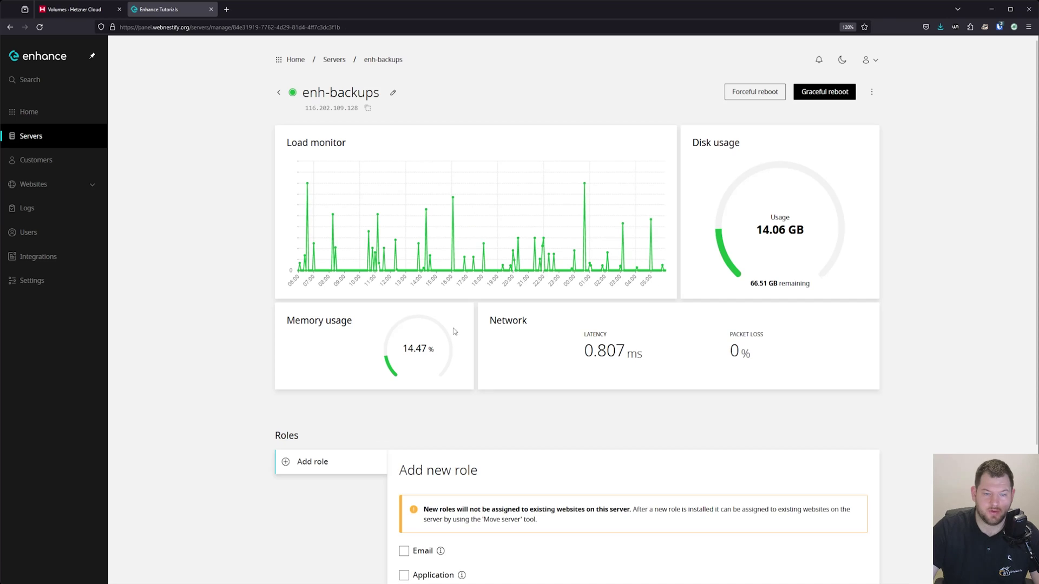
scroll(564, 494, "down", 3)
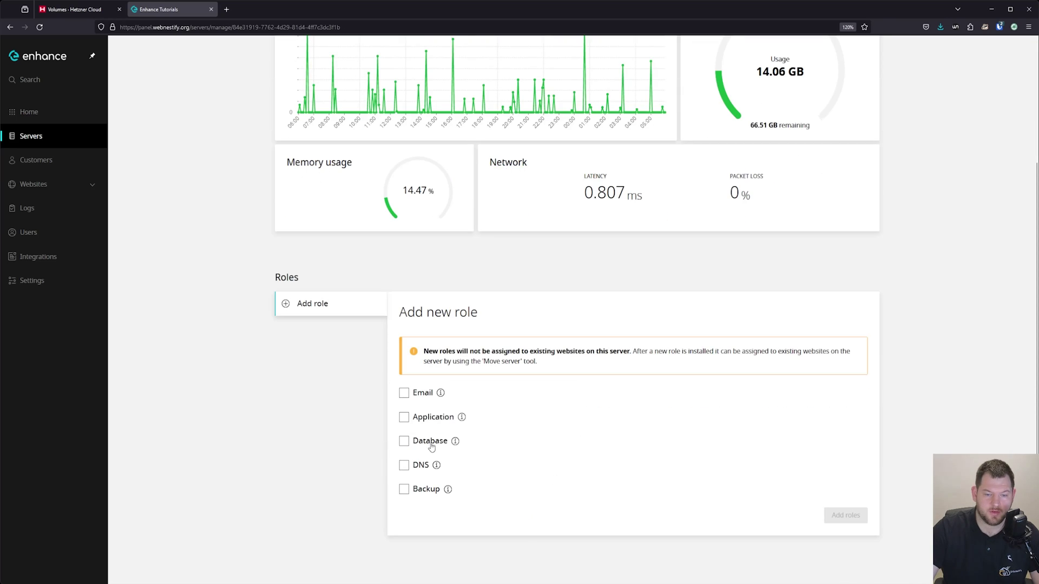
left_click(417, 494)
scroll(466, 457, "down", 2)
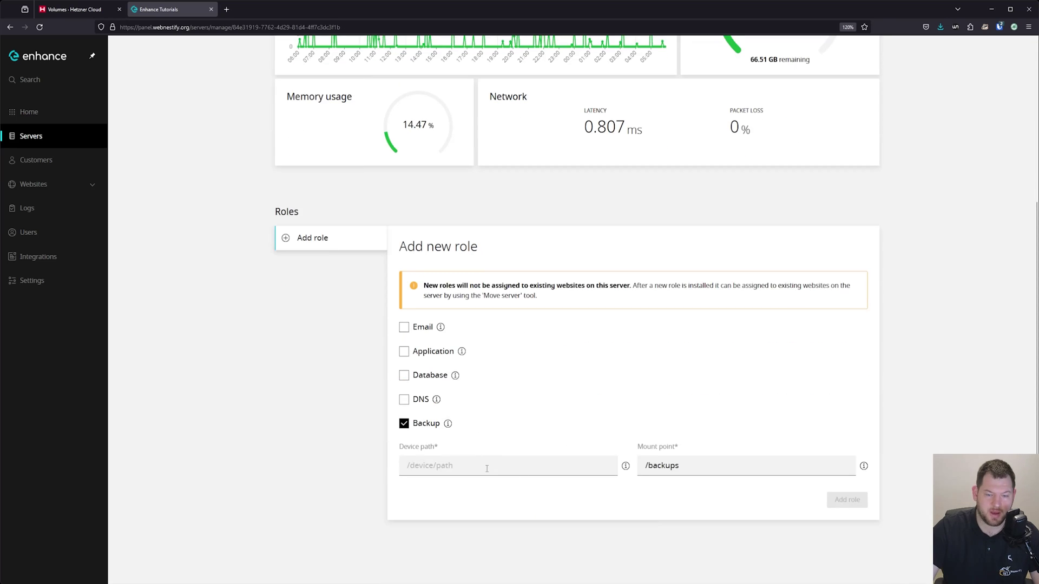
left_click(486, 468)
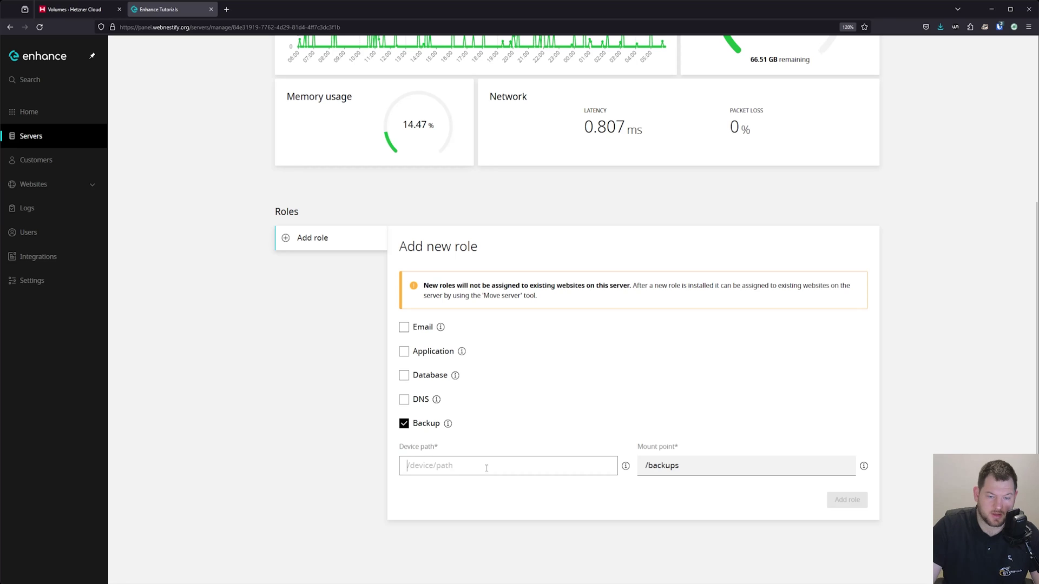
type("/dev/sdb")
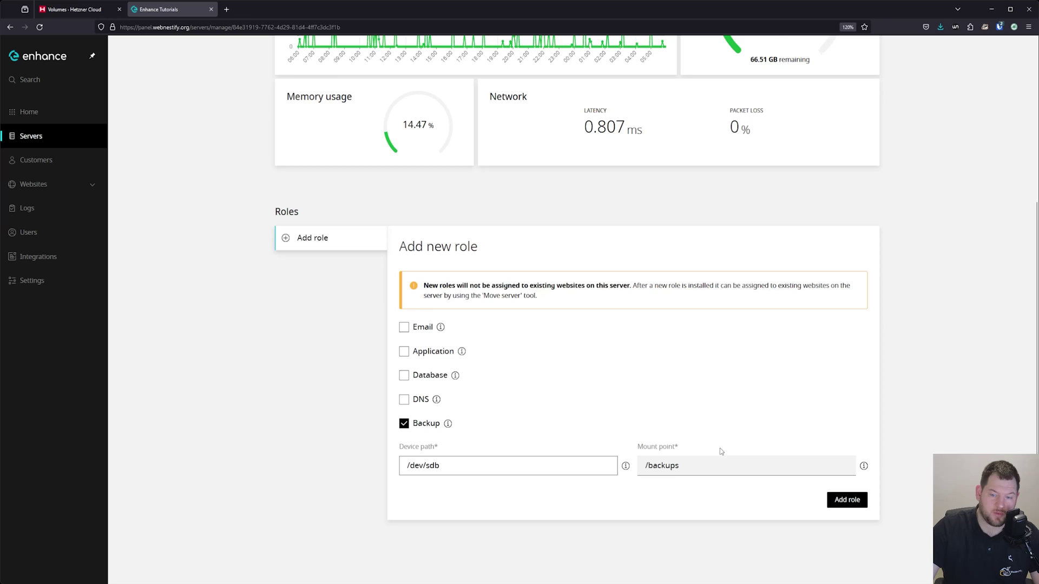
key("Return")
left_click(404, 473)
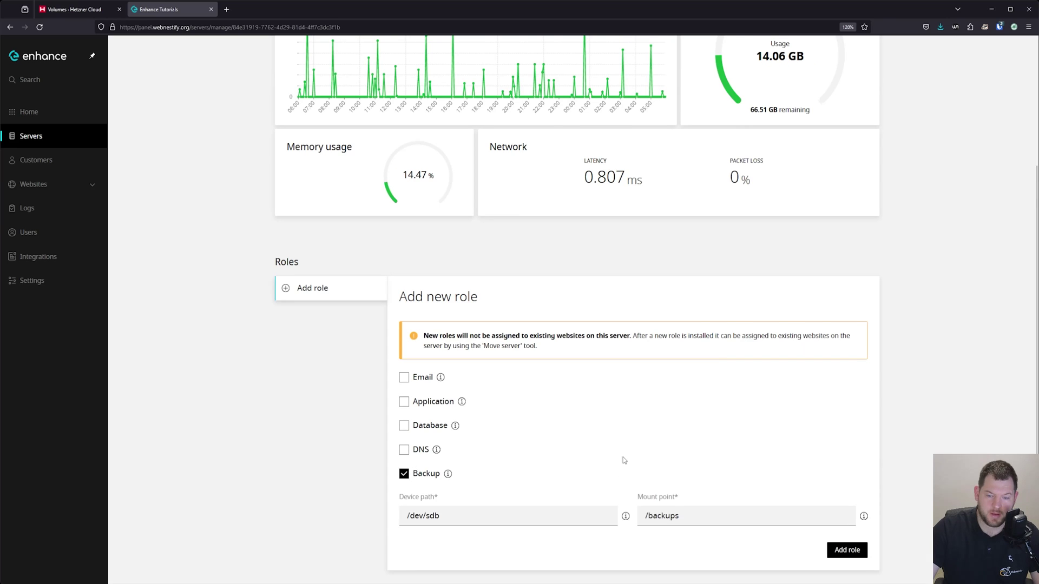
scroll(702, 486, "down", 1)
left_click(847, 500)
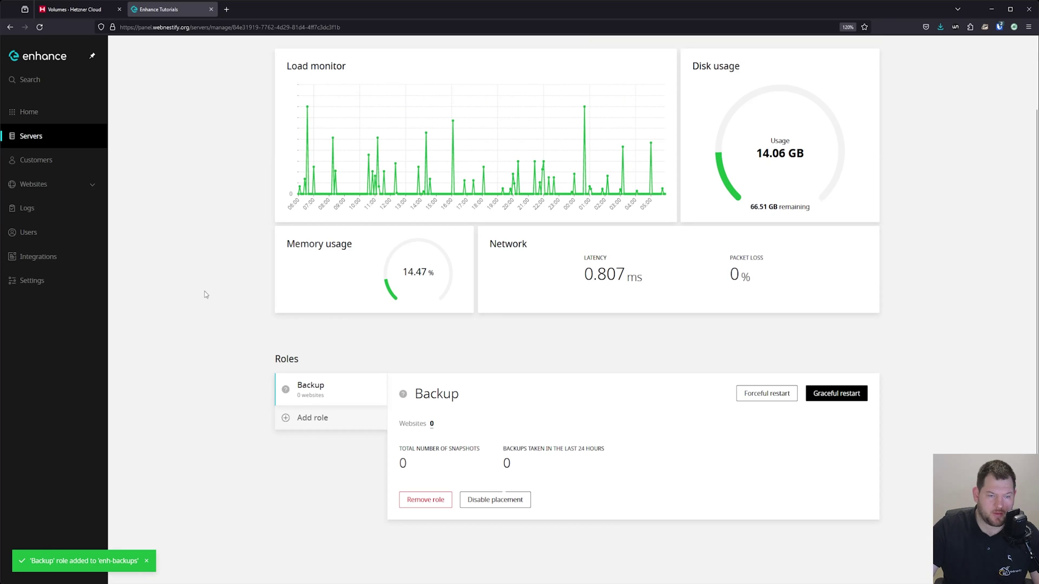
key("F5")
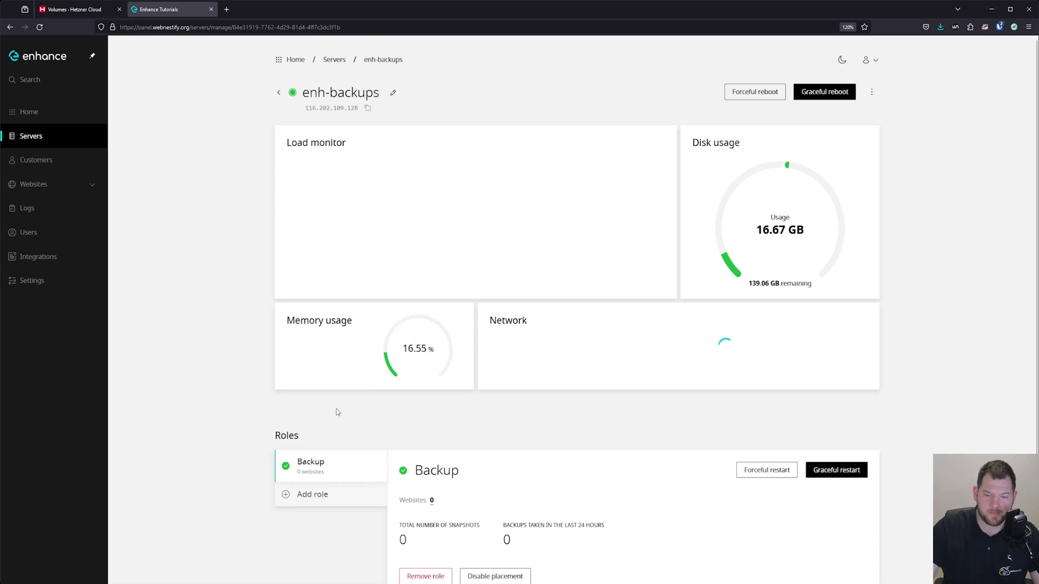
Step: Run lsblk, cd /backups/ and ls to confirm sdb is mounted there and empty
scroll(336, 412, "down", 2)
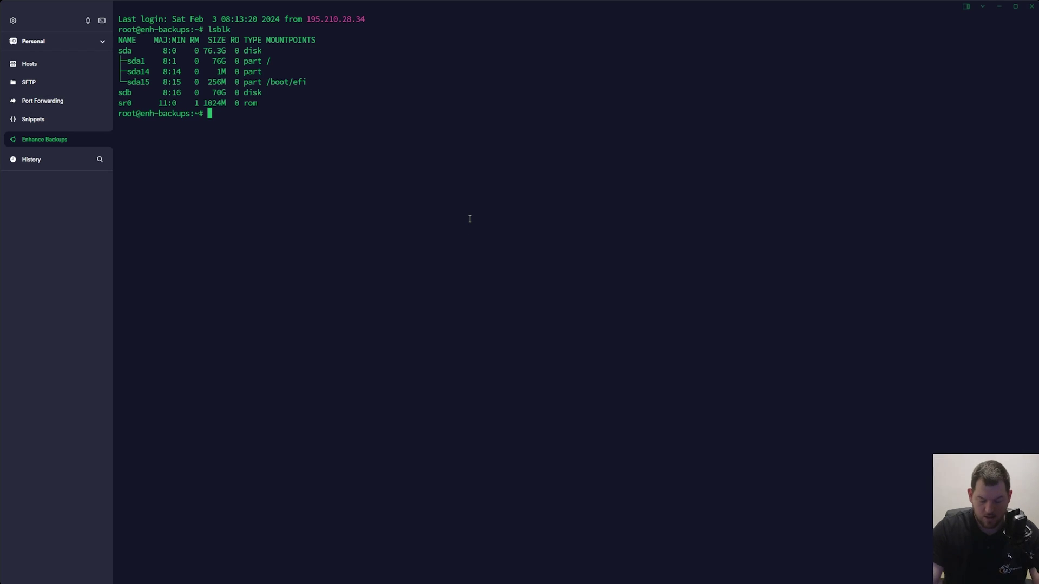
type("lsblk")
key("Return")
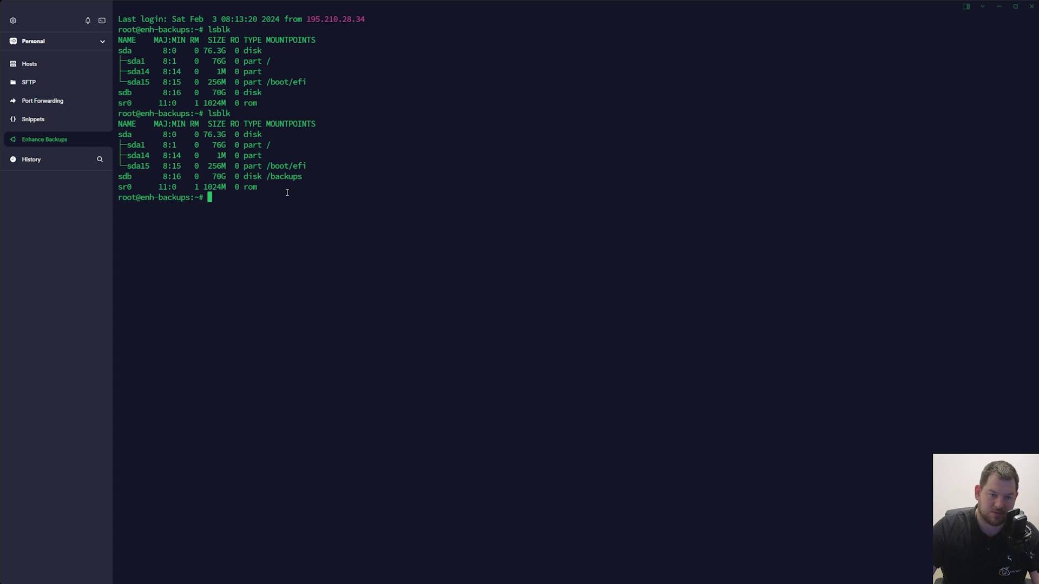
type("cd /backups/")
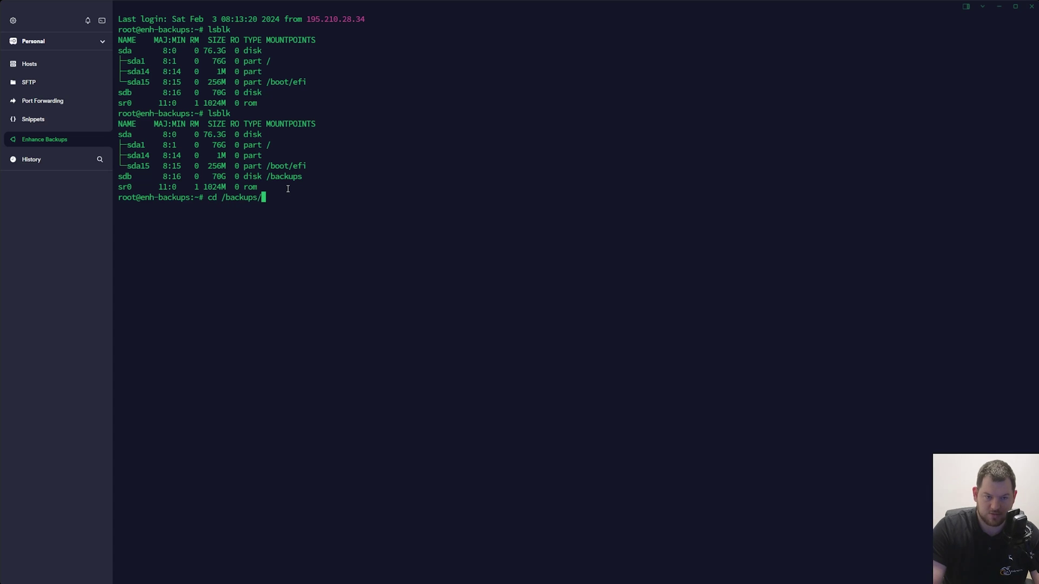
key("Return")
type("ls")
key("Return")
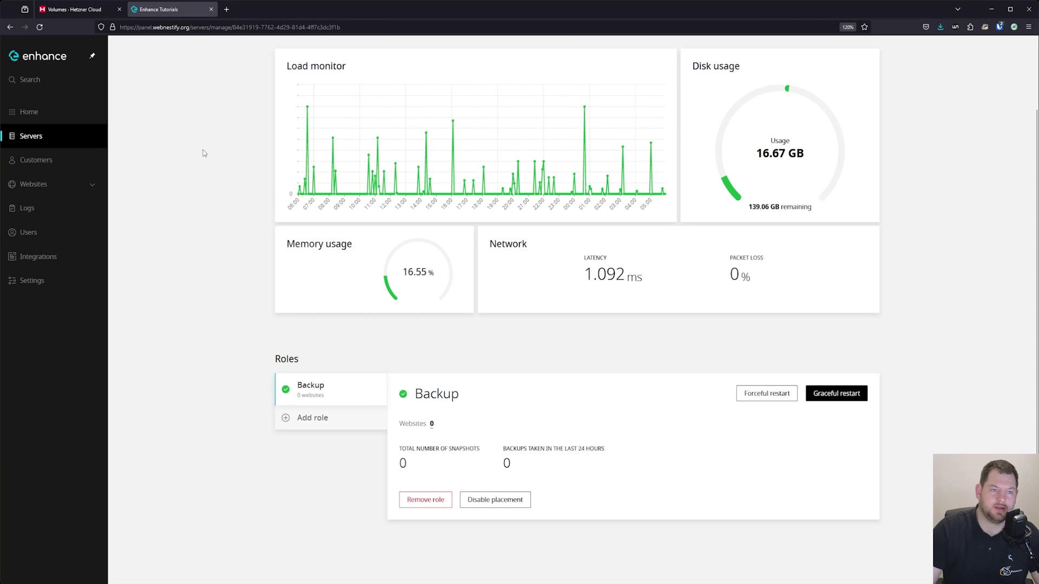
Step: Return to the Enhance home dashboard to confirm all four servers, including enh-backups with 1 role
left_click(62, 111)
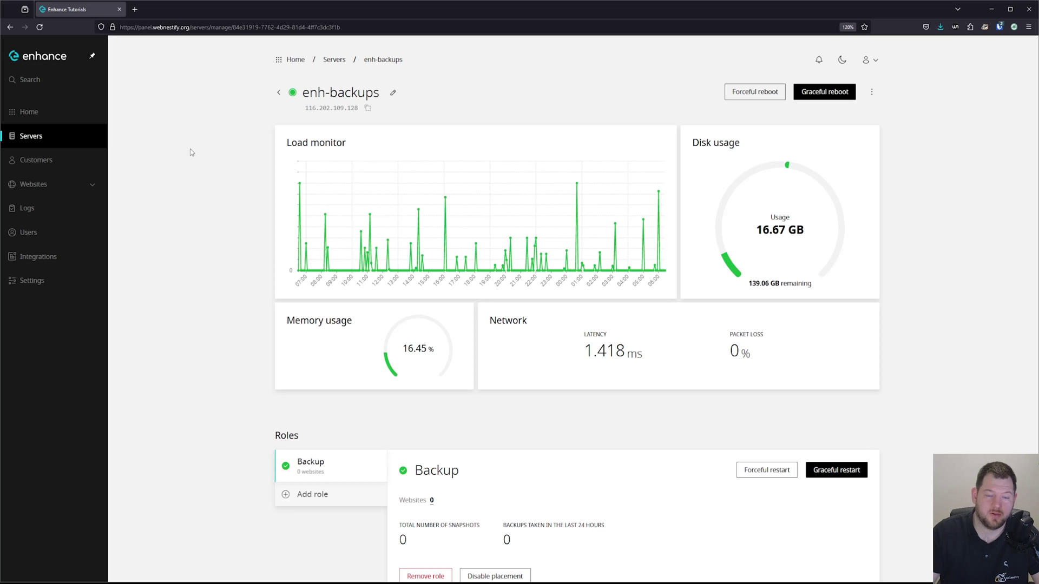
left_click(88, 114)
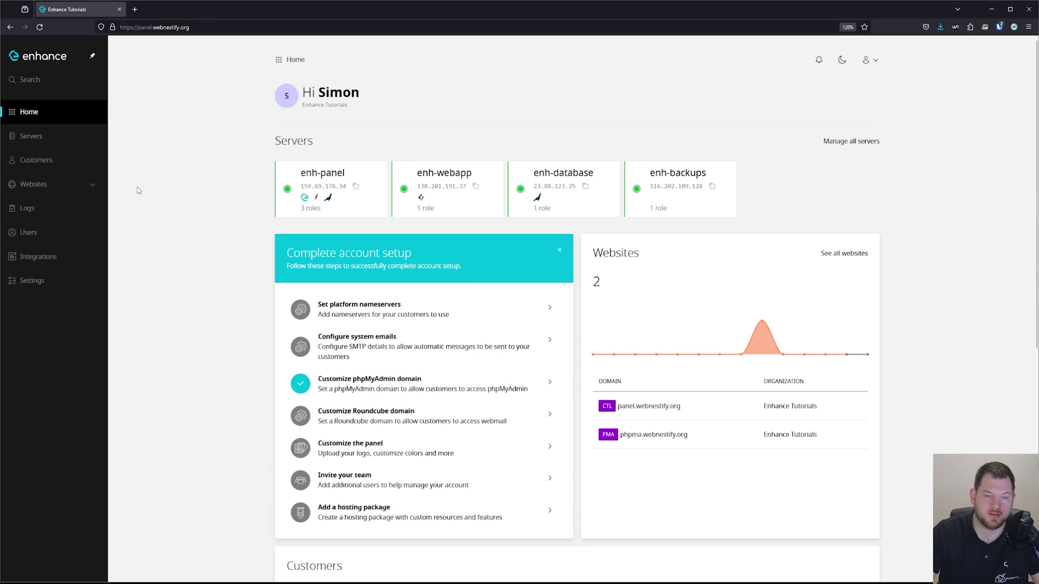